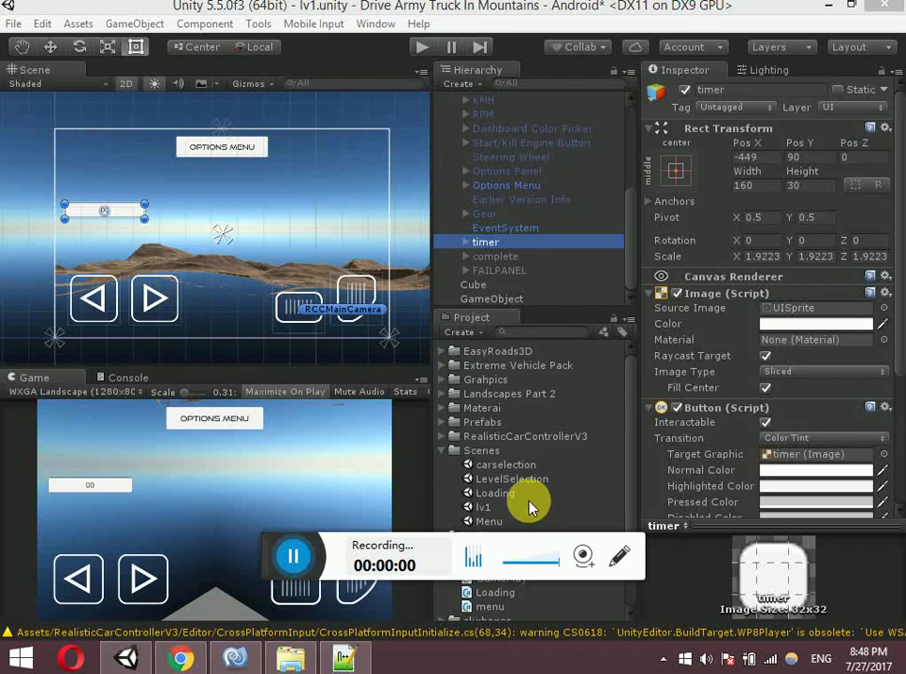
Save the changes to lv1, open the LevelSelection scene and select its Canvas
double_click(514, 481)
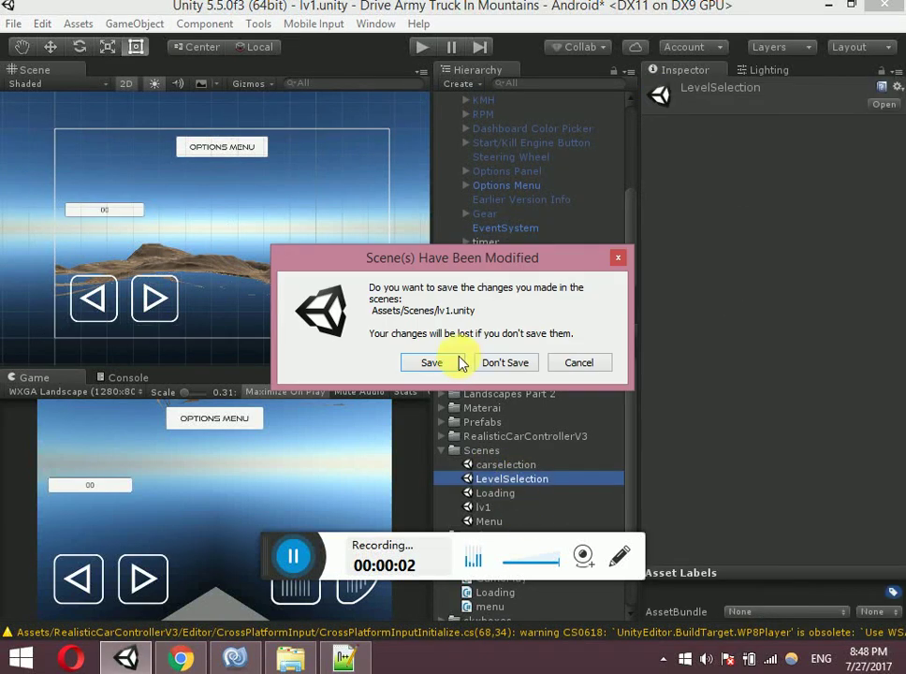
left_click(451, 361)
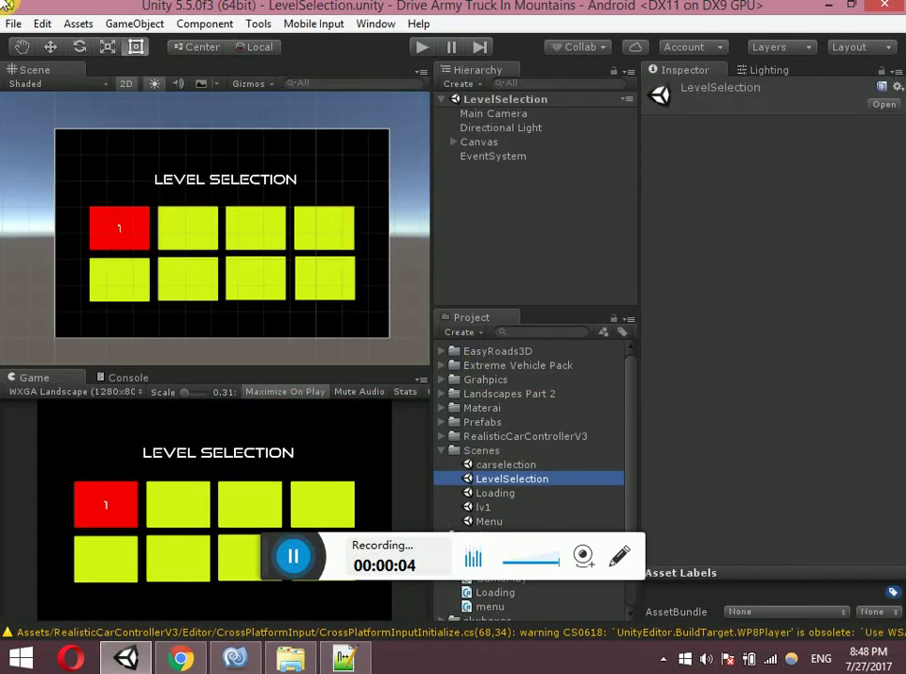
left_click(497, 145)
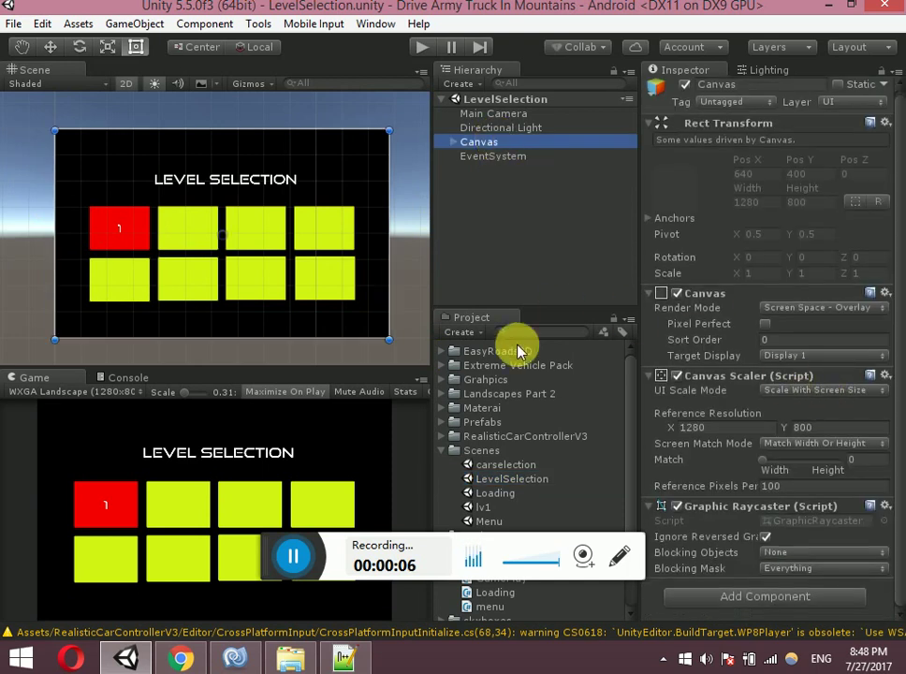
scroll(520, 384, "down", 3)
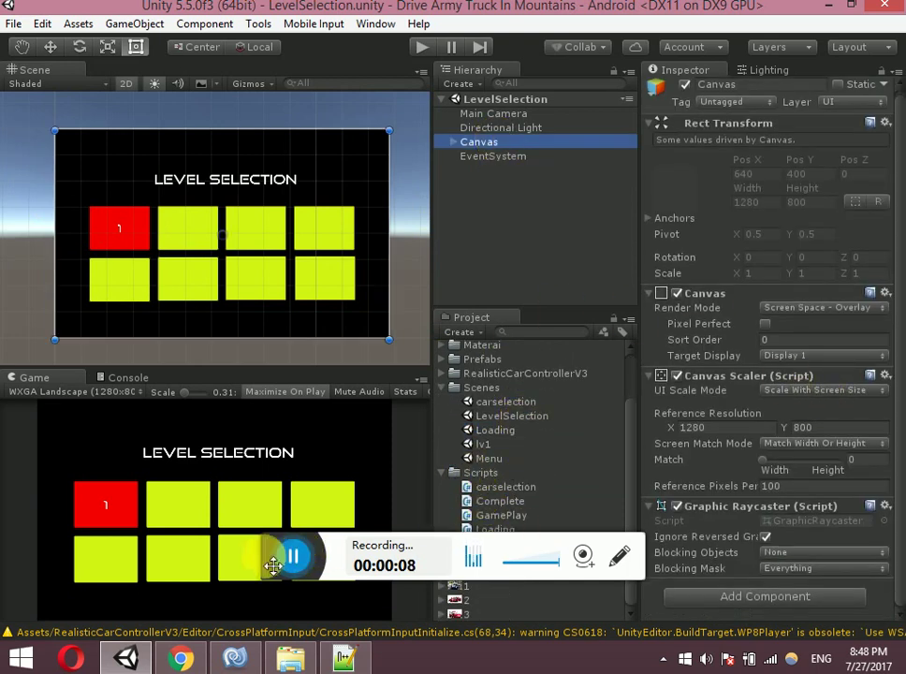
left_click_drag(263, 550, 256, 658)
Create a C# script named Levels in the Scripts folder and open it in the code editor
right_click(495, 475)
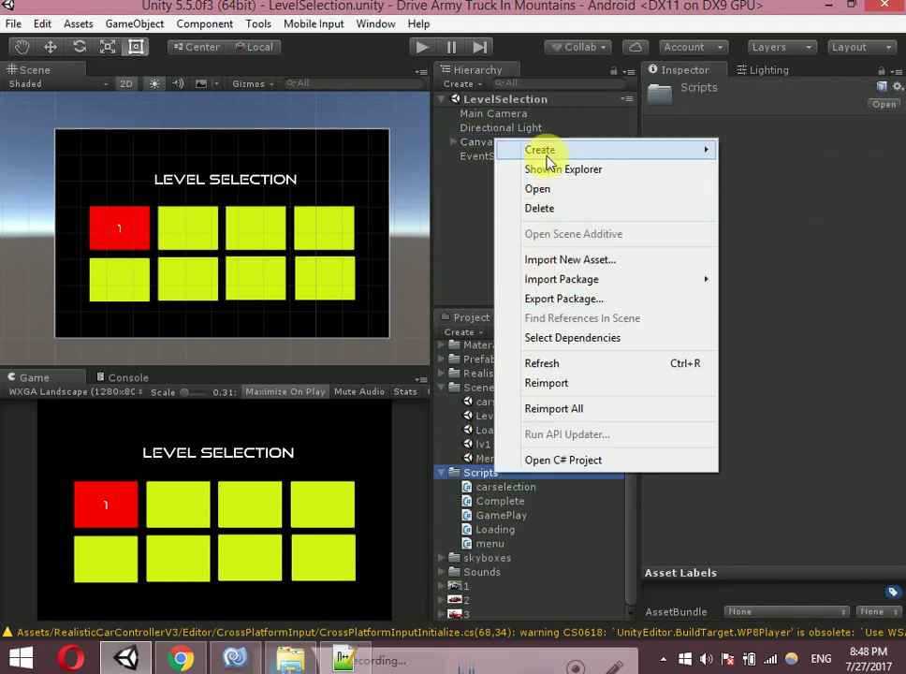
mouse_move(534, 151)
left_click(320, 178)
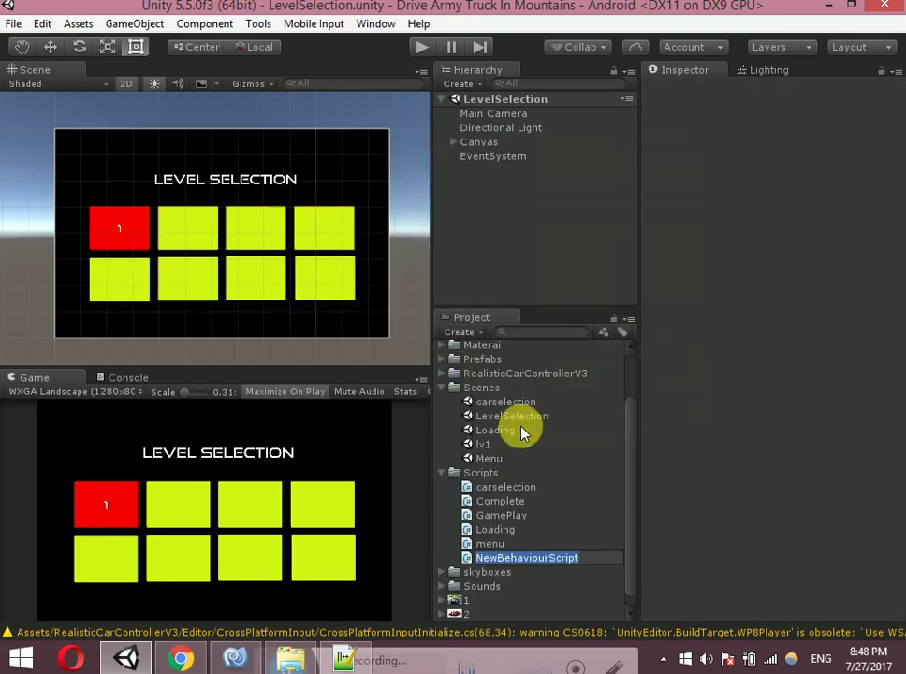
type("LEv")
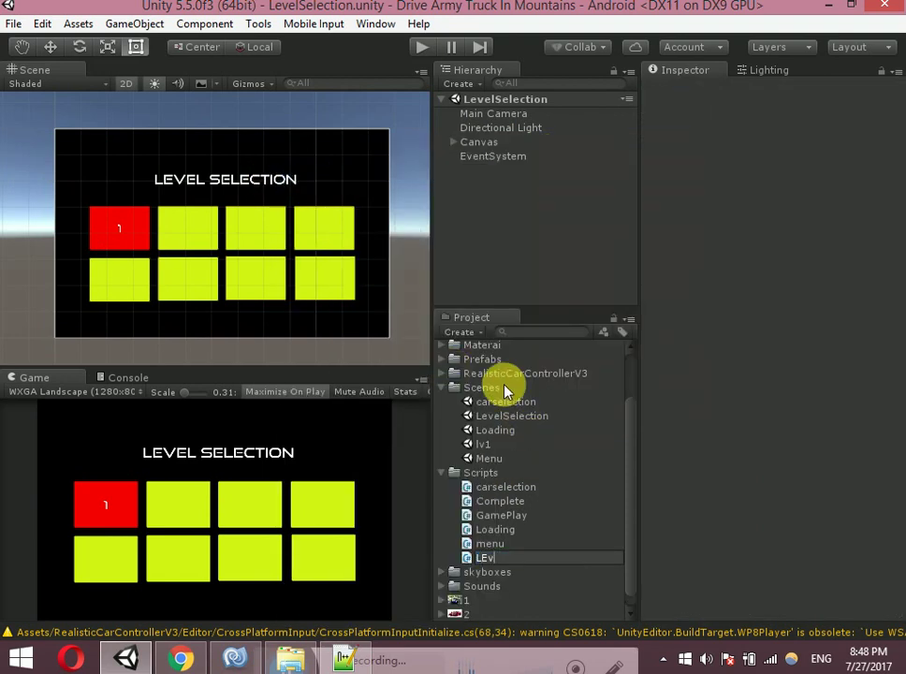
key("BackSpace")
key("BackSpace")
type("V")
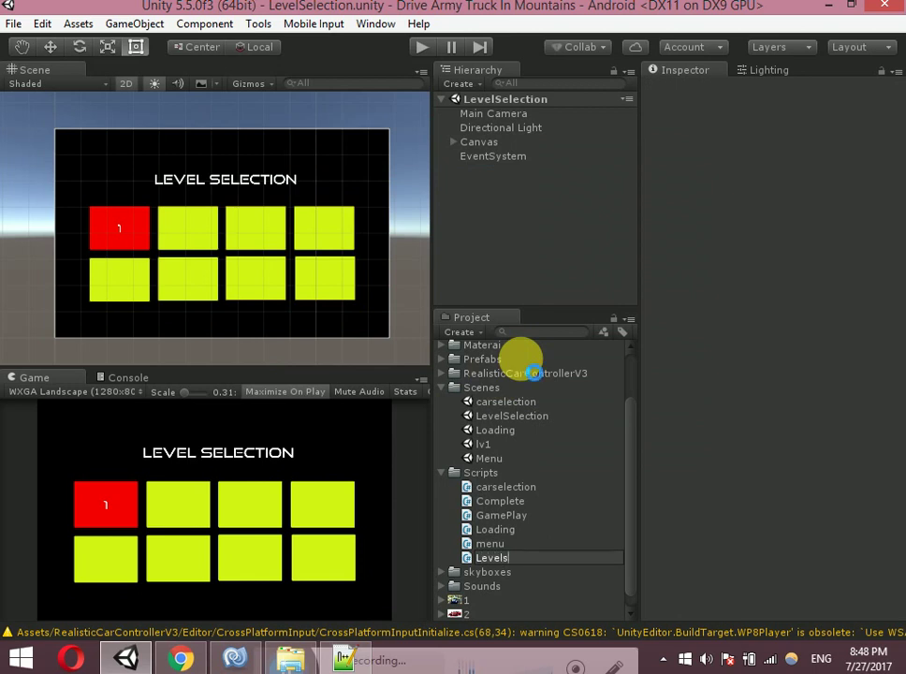
key("Return")
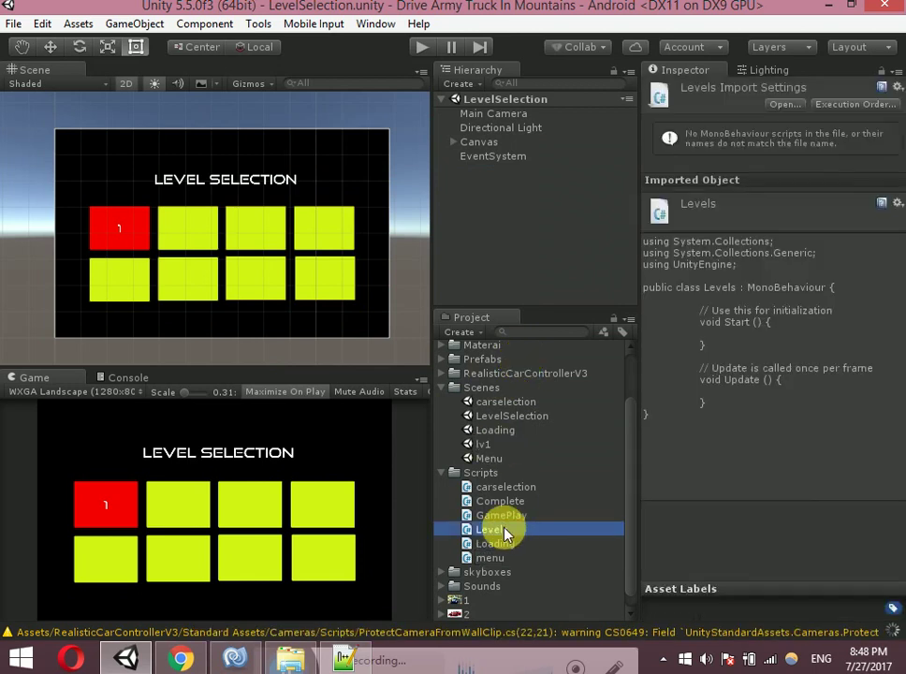
double_click(505, 531)
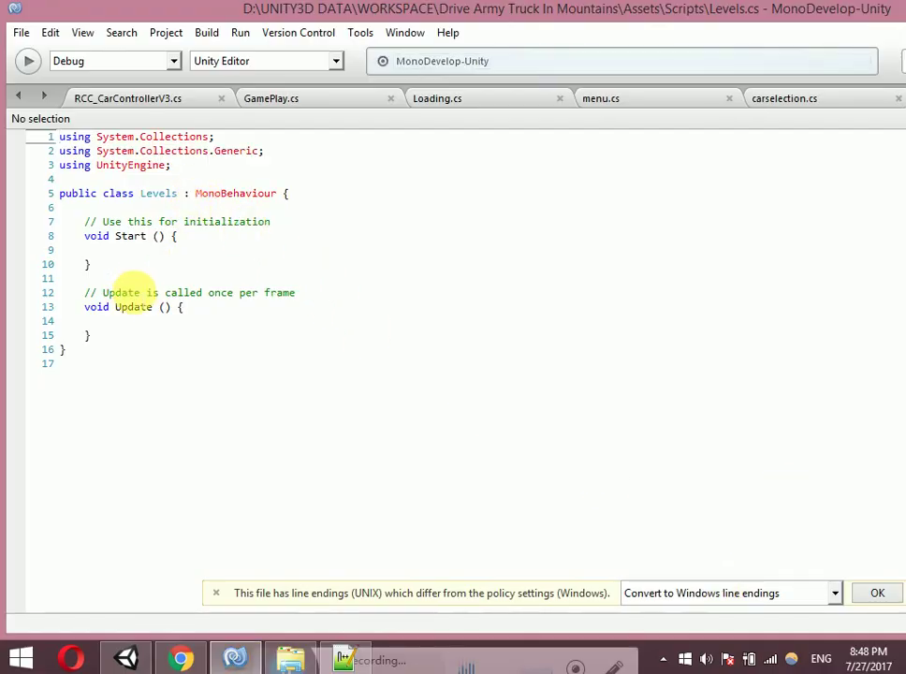
Add blank lines after the Update method in Levels.cs
left_click(88, 335)
key("Return")
key("Return")
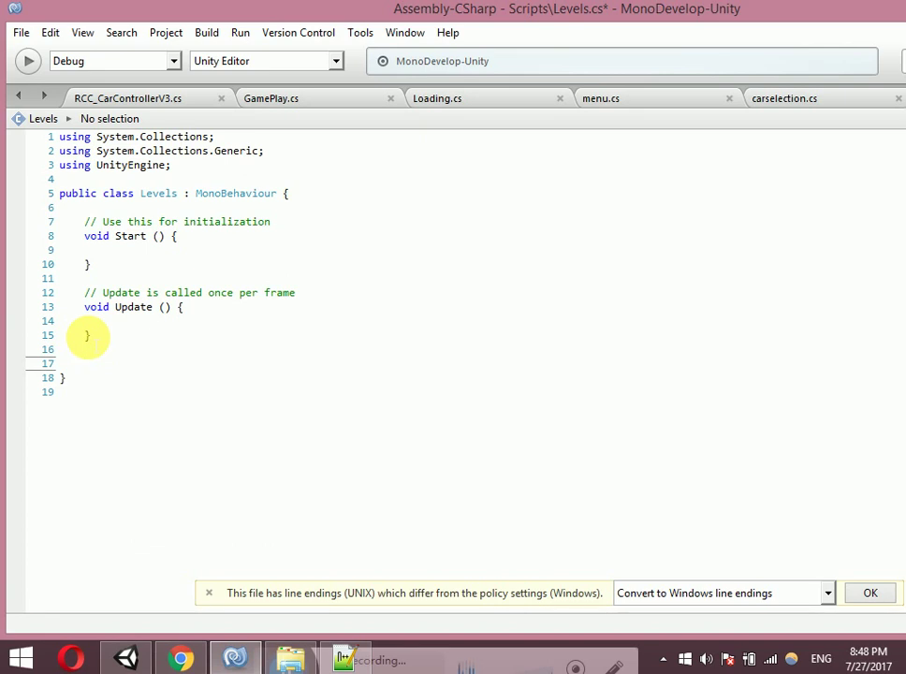
Declare an empty public void lv1() method below Update
type("public ")
type("void")
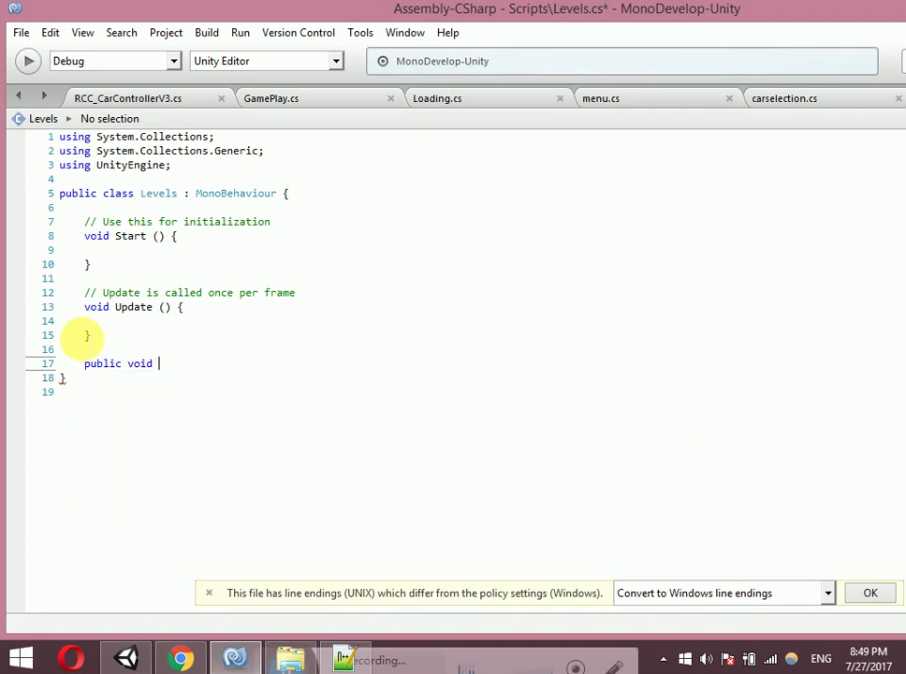
type(" lv2")
key("BackSpace")
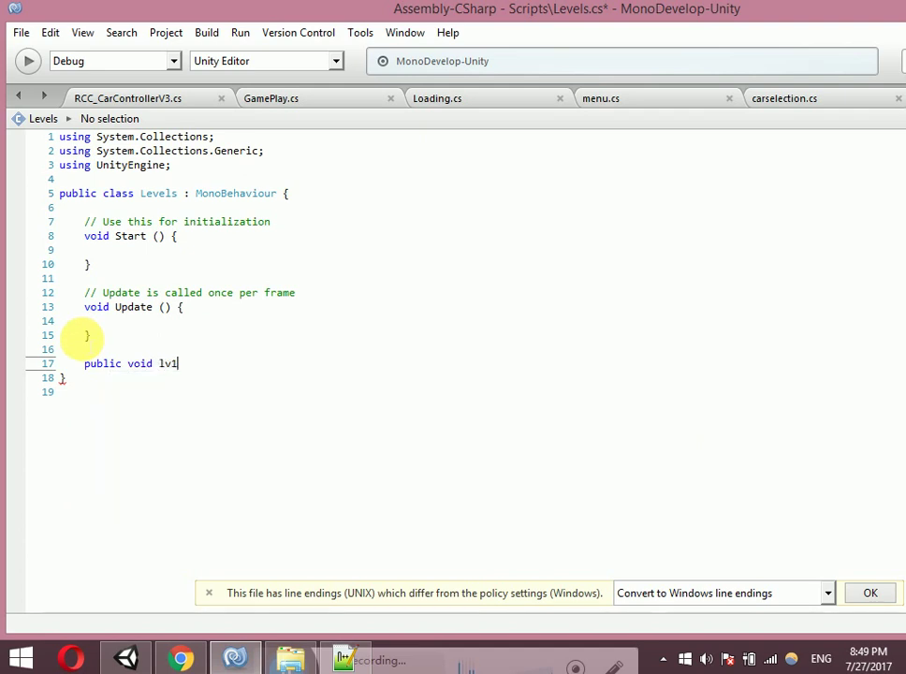
type("1(){")
key("Return")
type("}")
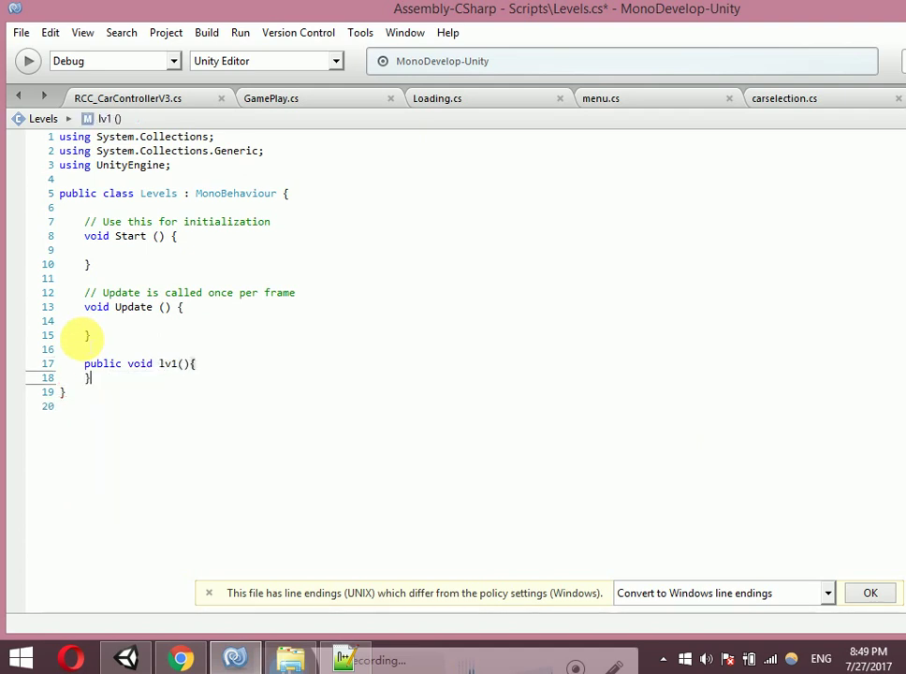
key("Up")
key("Right")
key("Right")
key("Right")
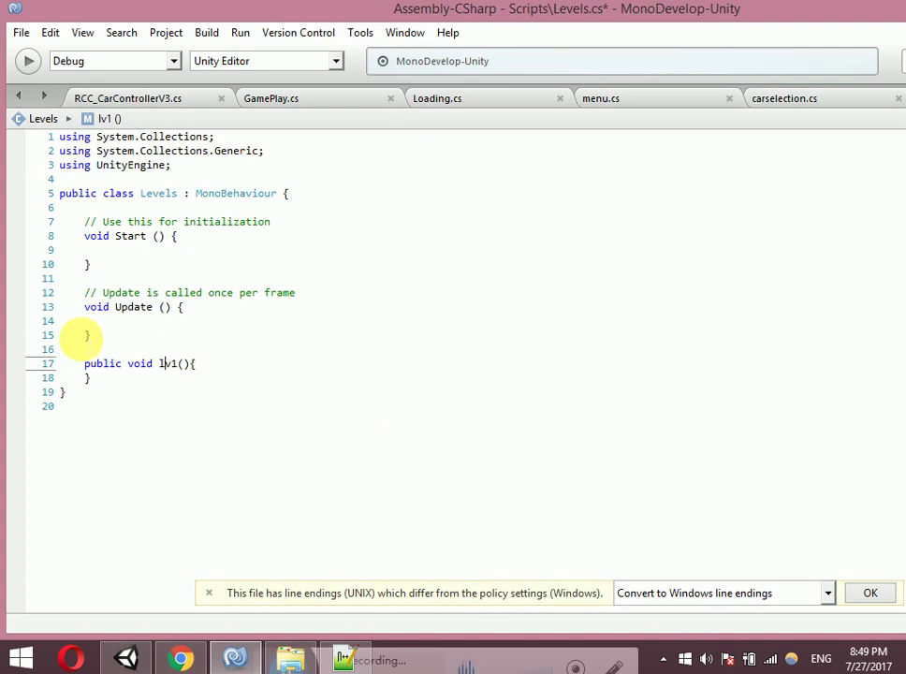
key("Right")
key("Right")
key("Right")
key("Return")
Add Application.LoadLevel("lv1") inside lv1 using autocomplete
type("app")
key("Return")
type(".")
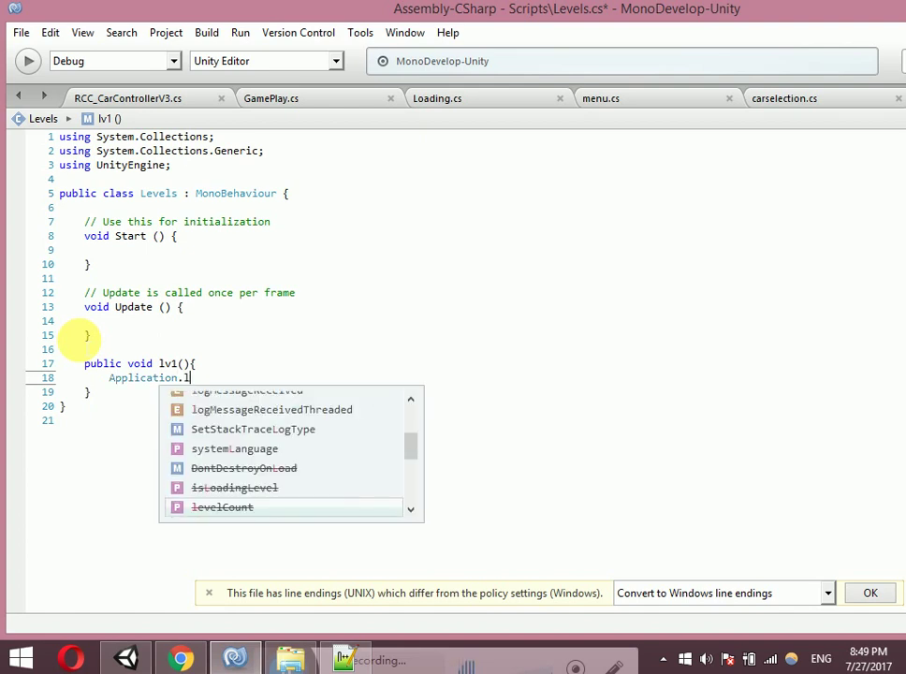
type("load")
key("Down")
key("Down")
key("Return")
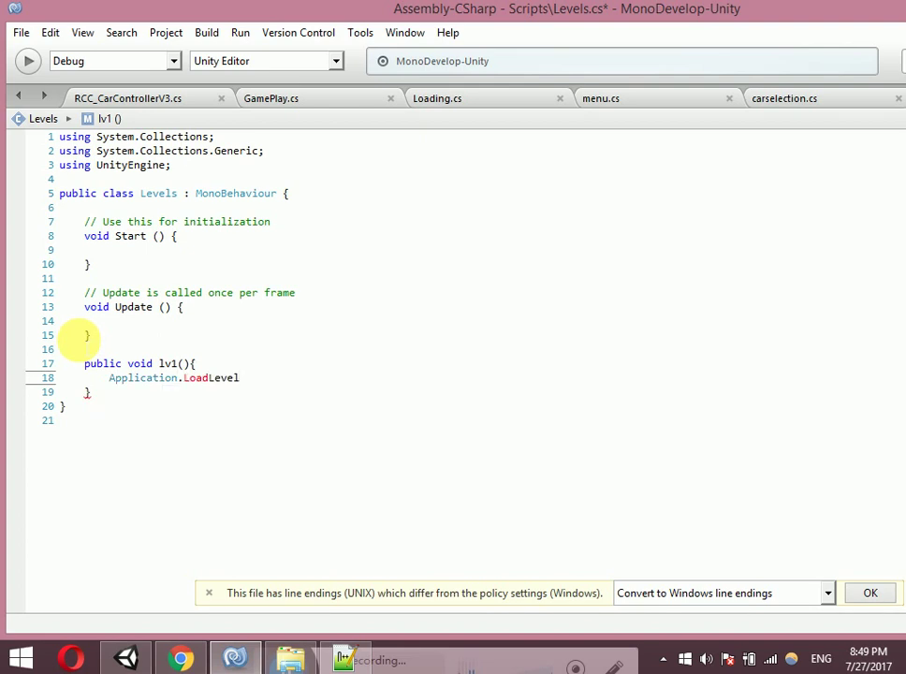
type("(\"")
type(";lv1")
Select and copy the whole lv1 method
key("End")
key("Left")
key("ctrl+Left")
key("ctrl+Left")
key("ctrl+Left")
key("shift+Down")
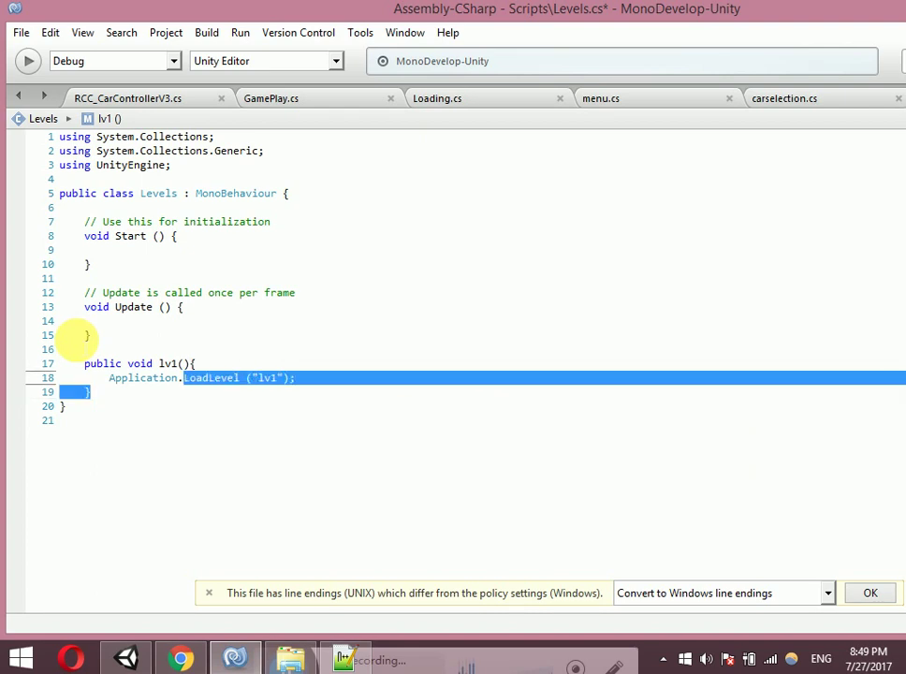
left_click(73, 346)
key("shift+Down")
key("shift+Down")
key("shift+Down")
key("ctrl+c")
scroll(75, 339, "down", 1)
Paste seven copies of the lv1 method below the original
left_click(77, 344)
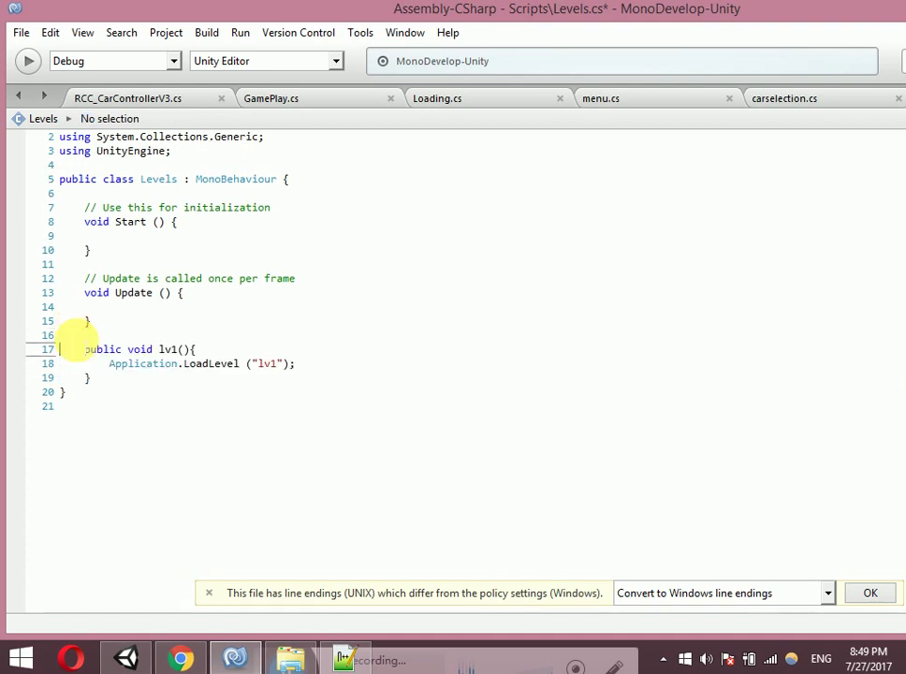
key("Down")
key("Down")
key("End")
key("Return")
key("ctrl+v")
key("Return")
key("ctrl+v")
key("Return")
key("ctrl+v")
key("Return")
key("ctrl+v")
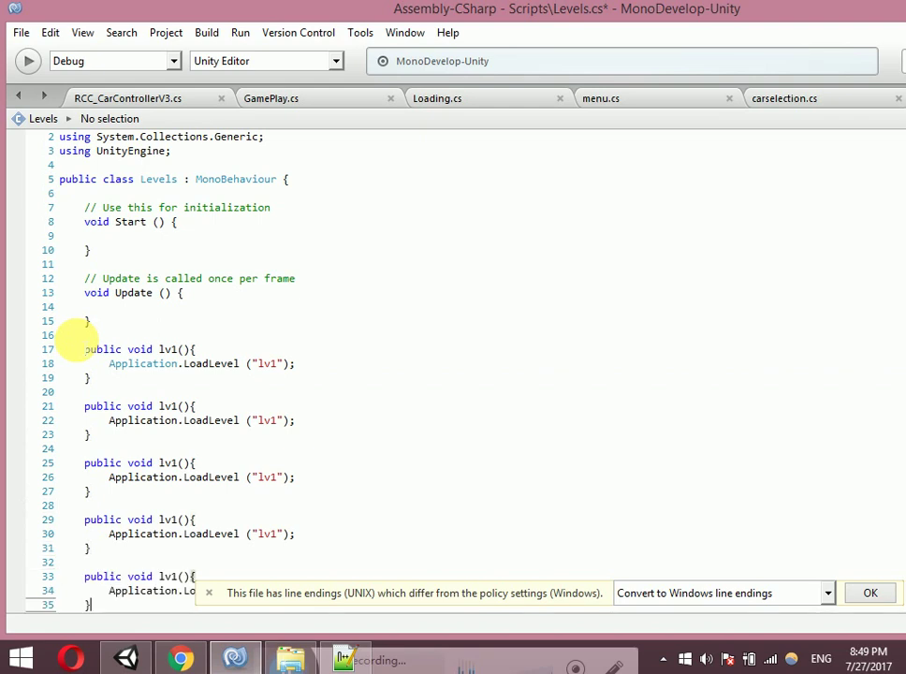
key("Return")
key("ctrl+v")
key("Return")
key("ctrl+v")
key("Return")
key("ctrl+v")
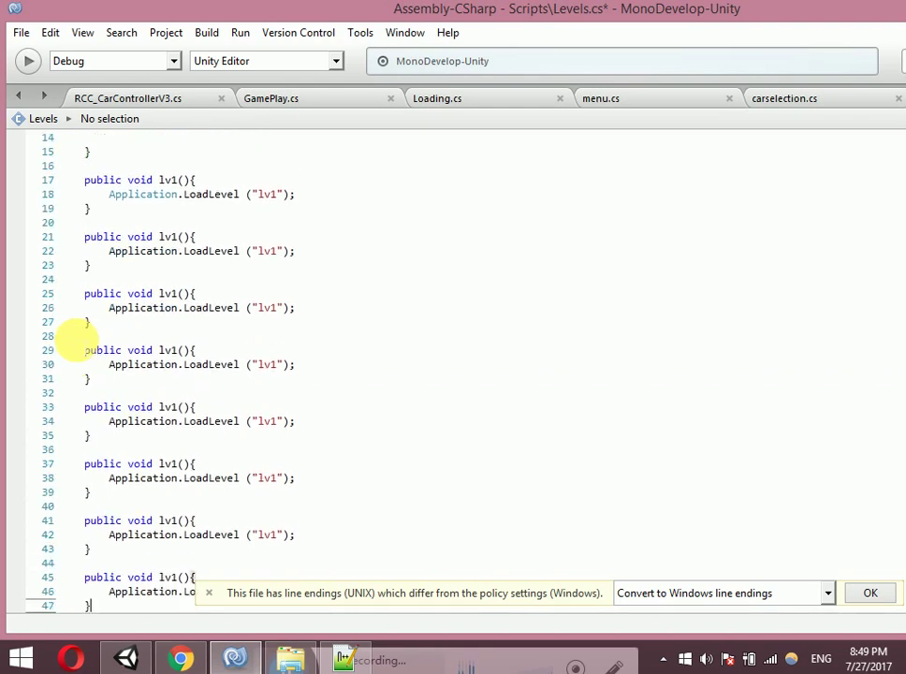
Rename the second copy to lv2 and make it load "lv2"
key("Up")
key("Up")
key("Up")
key("Up")
key("Up")
key("Up")
key("Up")
key("Up")
key("Up")
key("Up")
key("Up")
key("Up")
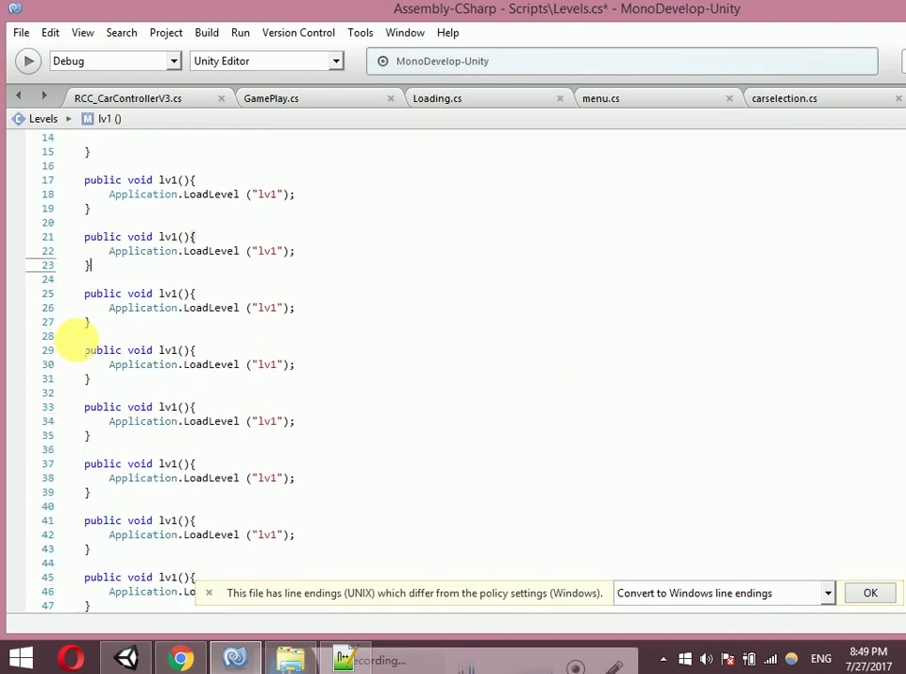
key("Up")
key("Up")
key("Right")
key("Right")
key("BackSpace")
type("2")
key("Down")
key("Right")
key("Right")
key("Right")
key("Right")
key("Right")
key("Right")
key("BackSpace")
type("2")
Adjust the third copy to lv3 and move to the fourth method's LoadLevel line
key("Down")
key("Down")
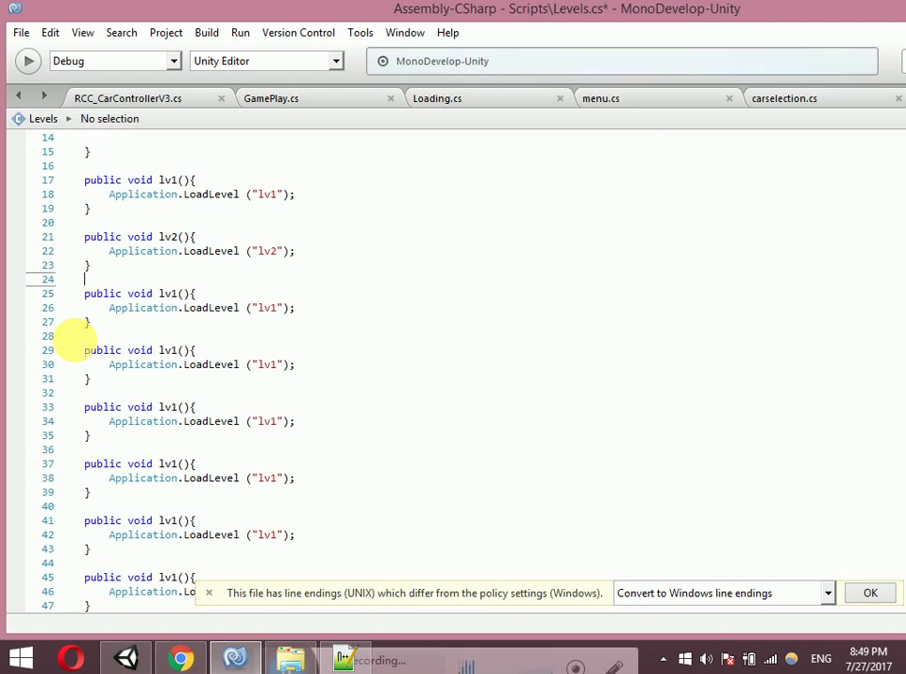
key("Down")
key("Down")
key("Up")
key("Left")
key("Left")
key("Left")
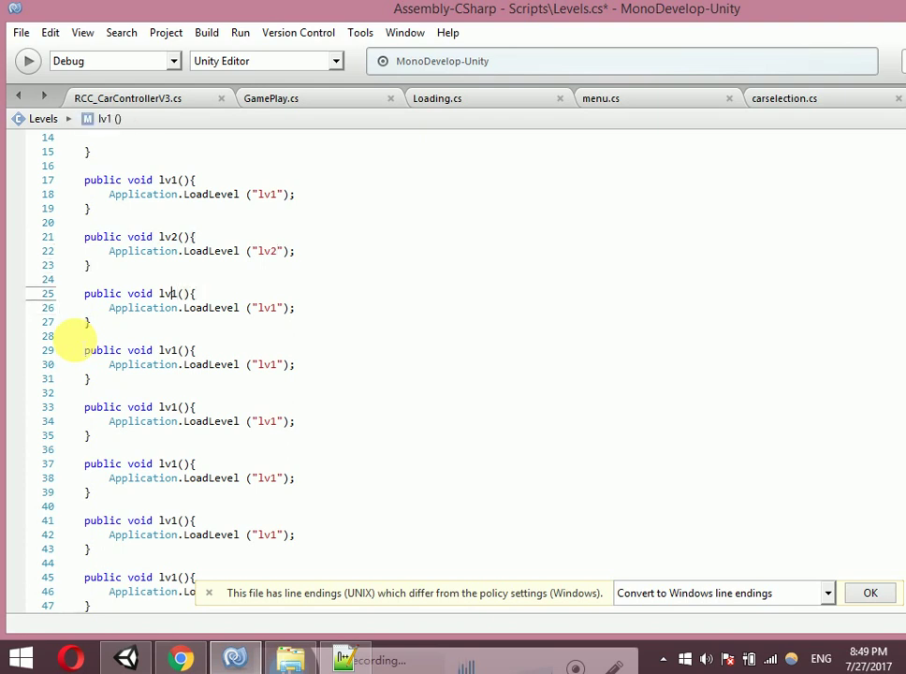
key("Down")
key("Right")
key("Right")
key("Right")
left_click(60, 364)
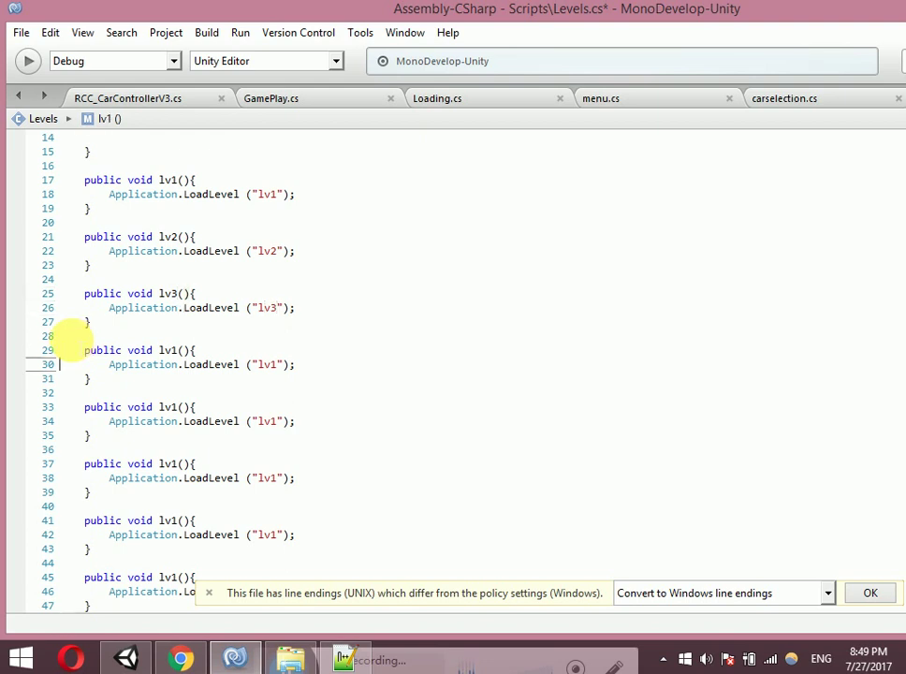
key("Up")
key("Right")
key("Down")
key("Down")
key("Down")
key("Up")
key("Up")
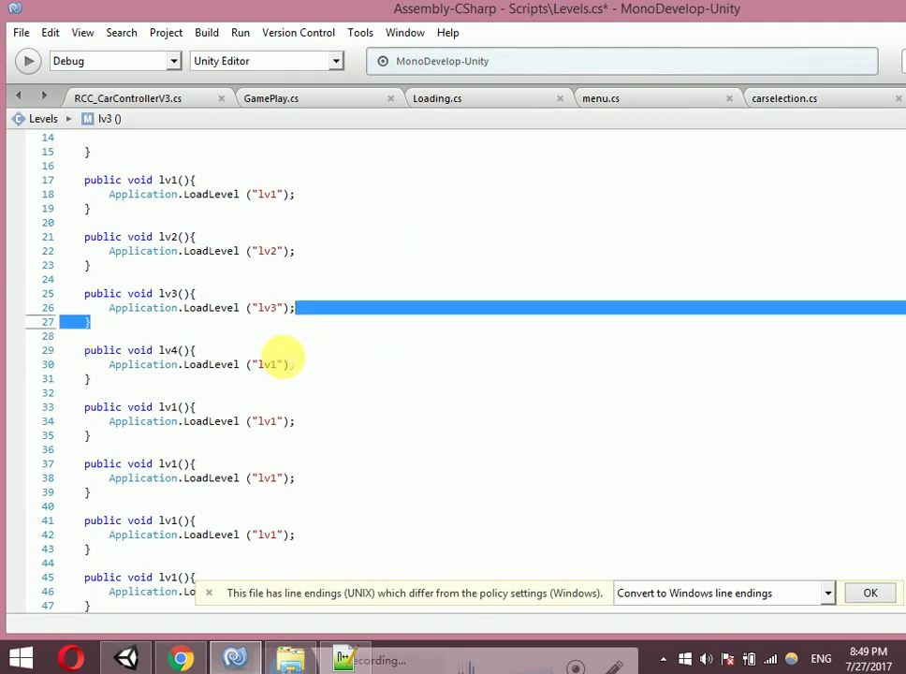
Make lv4 load "lv4" and rename the fifth copy to lv5 loading "lv5"
left_click(277, 364)
key("BackSpace")
type("4")
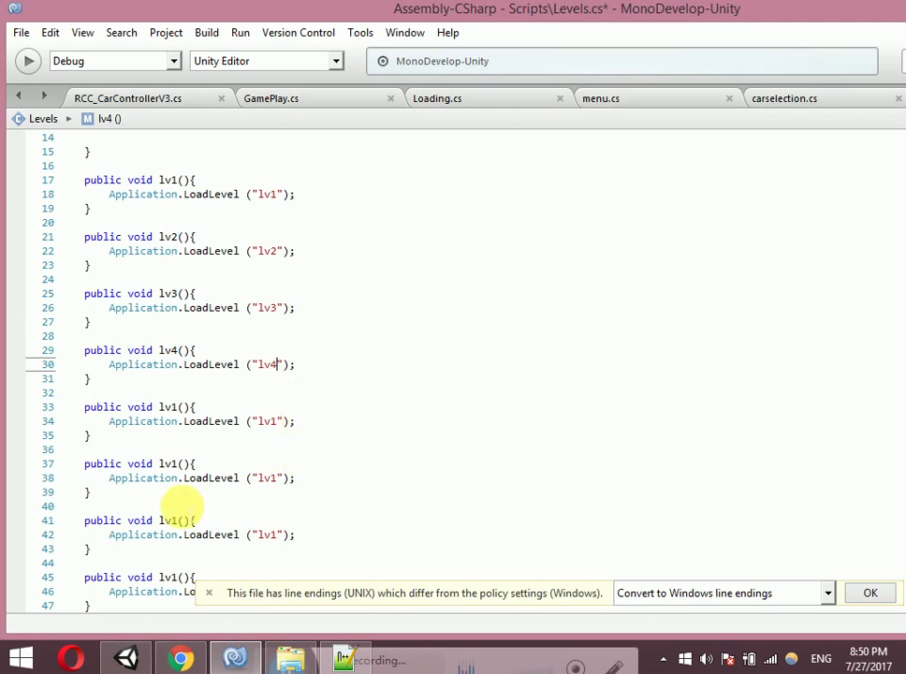
left_click(175, 406)
key("BackSpace")
type("5")
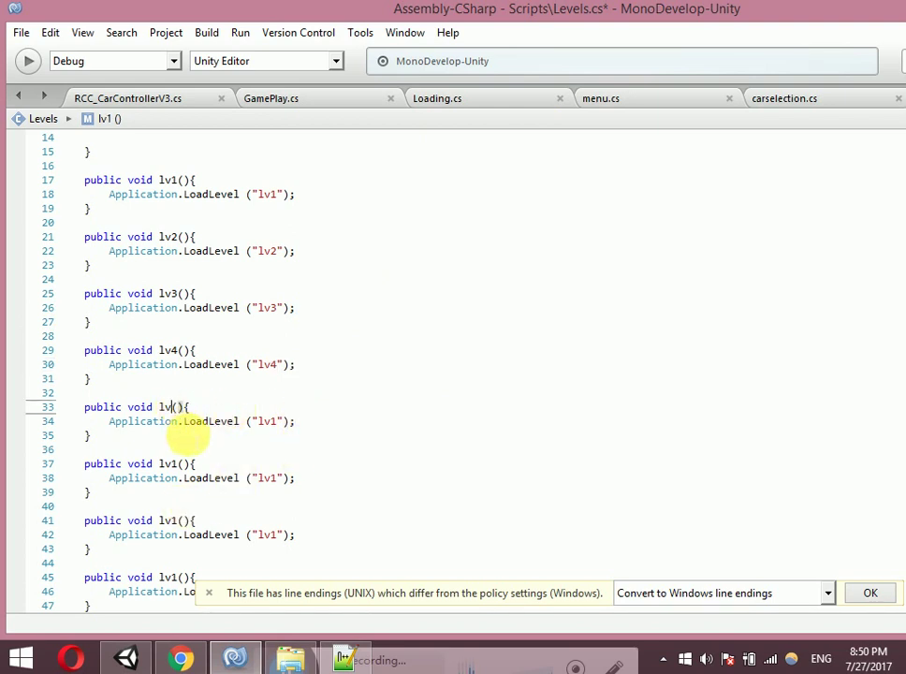
left_click(277, 420)
key("BackSpace")
type("5")
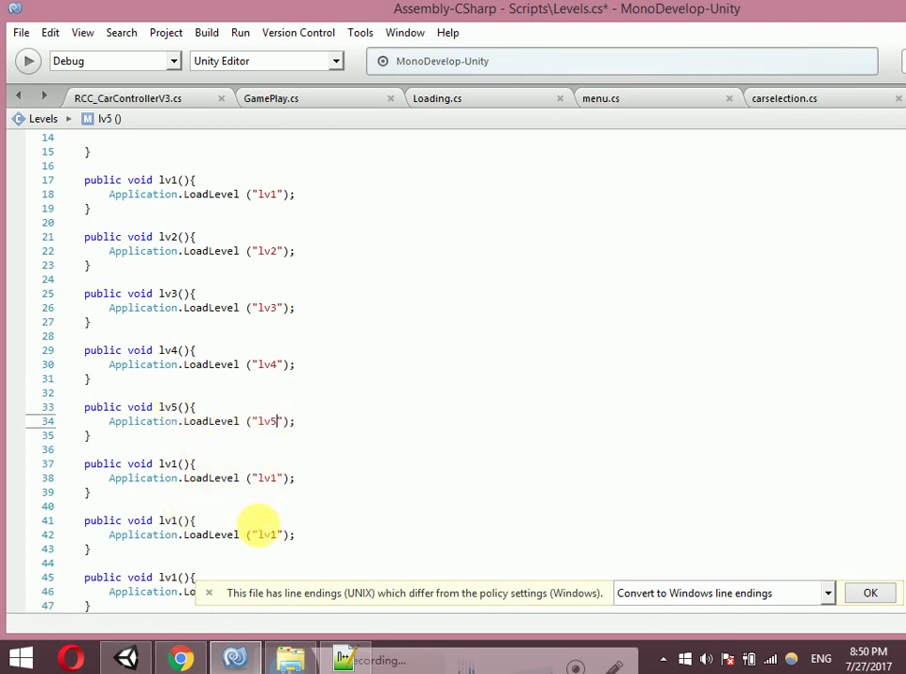
Rename the next two copies to lv6 and lv7, loading "lv6" and "lv7"
left_click(175, 463)
key("BackSpace")
type("6")
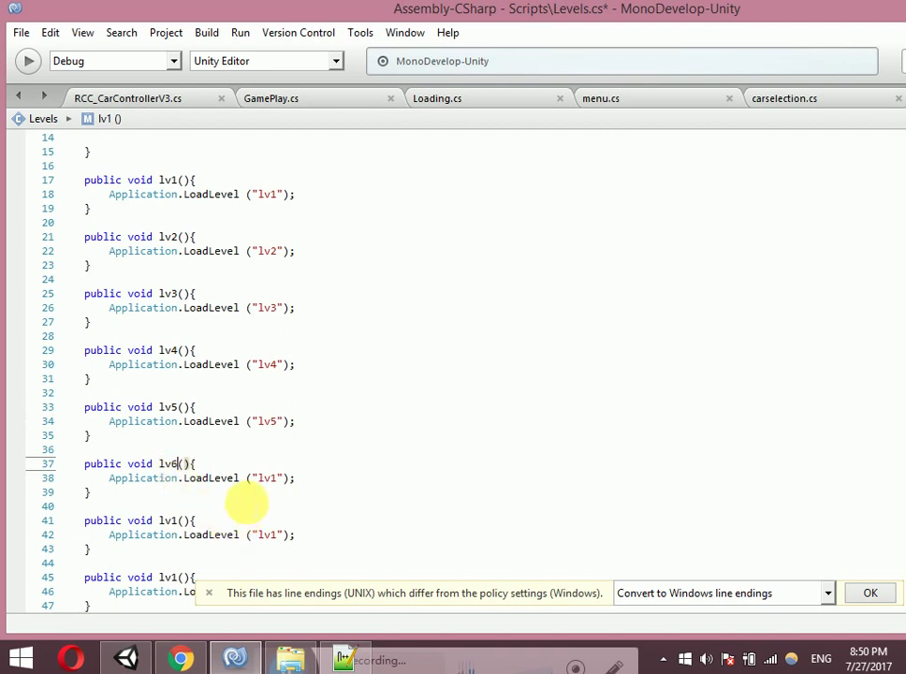
left_click(274, 477)
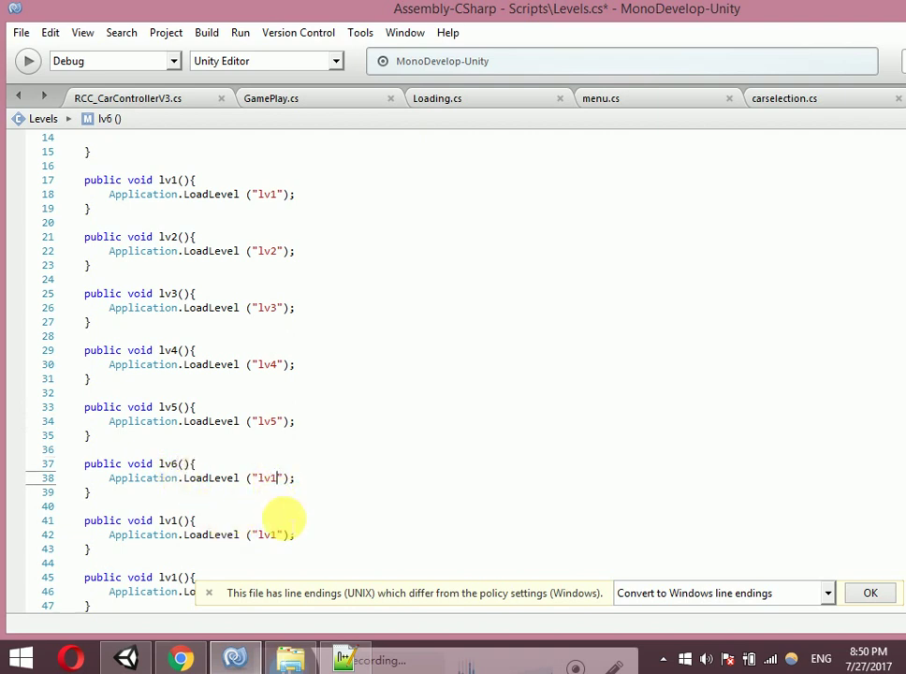
key("BackSpace")
type("6")
left_click(175, 520)
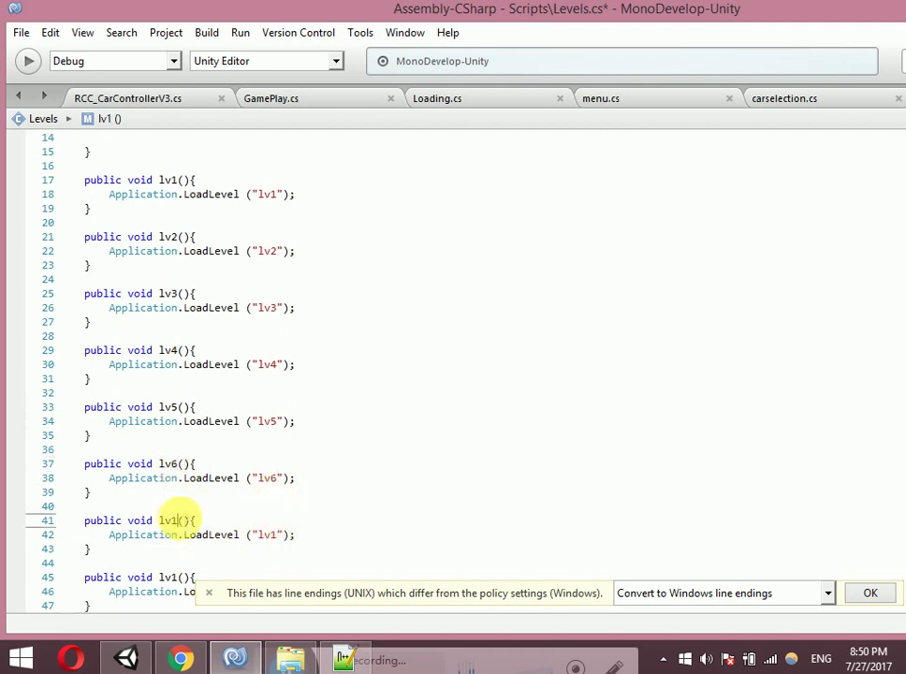
key("BackSpace")
type("7")
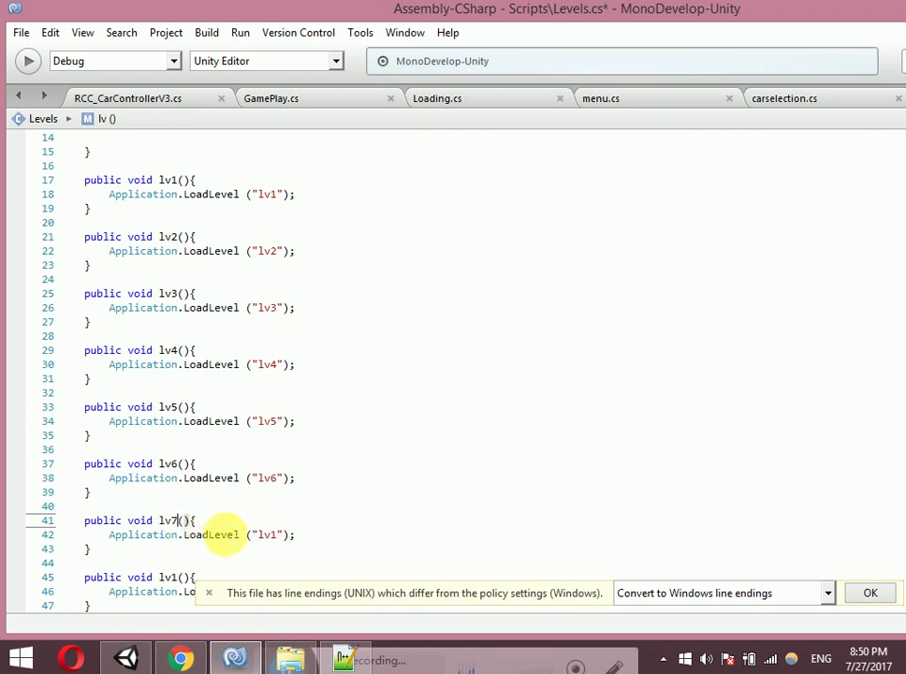
left_click(273, 534)
key("BackSpace")
type("7")
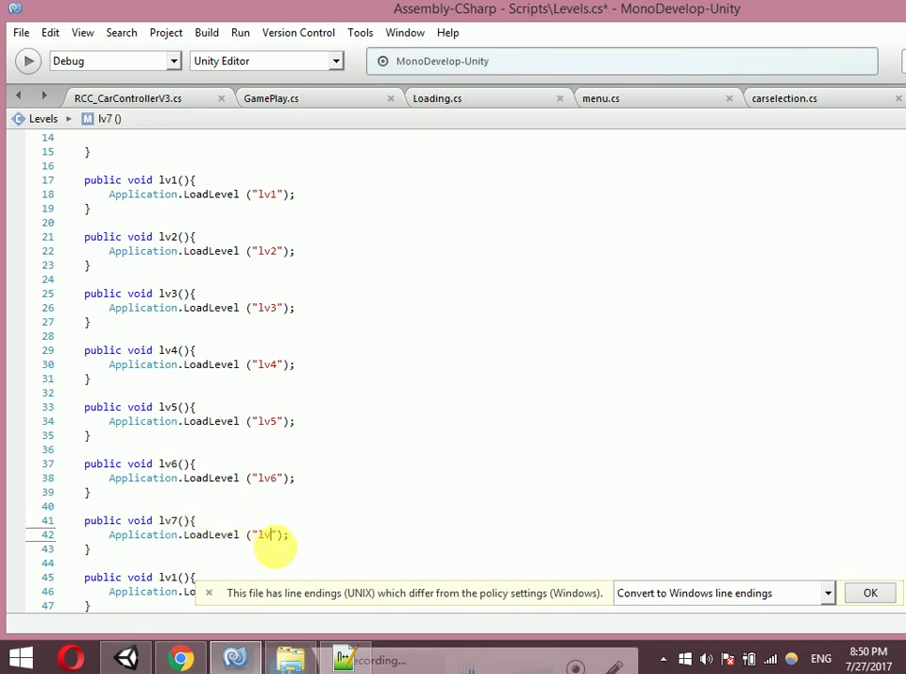
Rename the last copy to lv8 and accept the line-endings conversion notice
left_click(176, 576)
key("BackSpace")
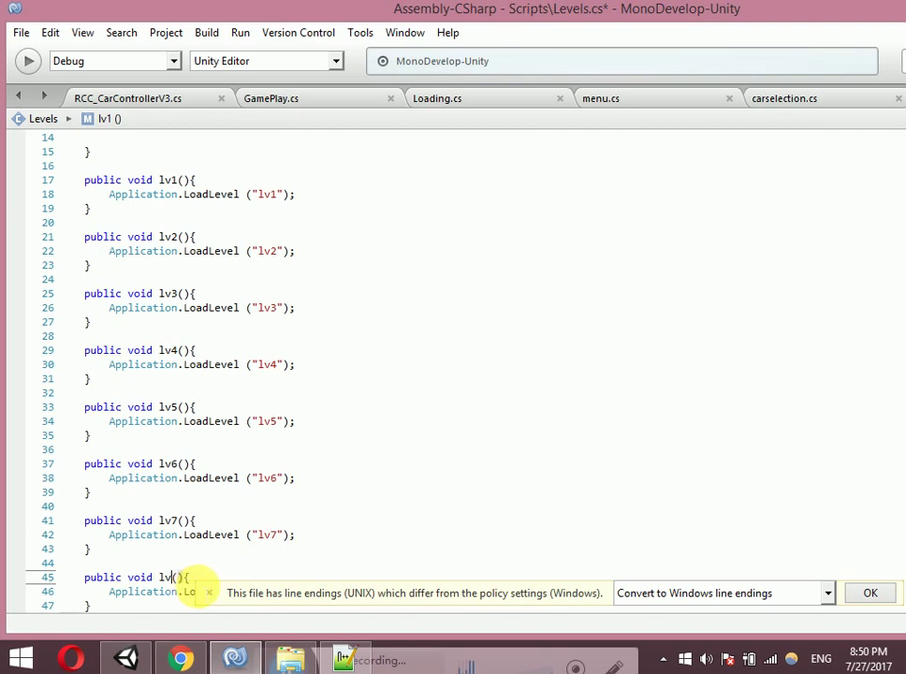
type("8")
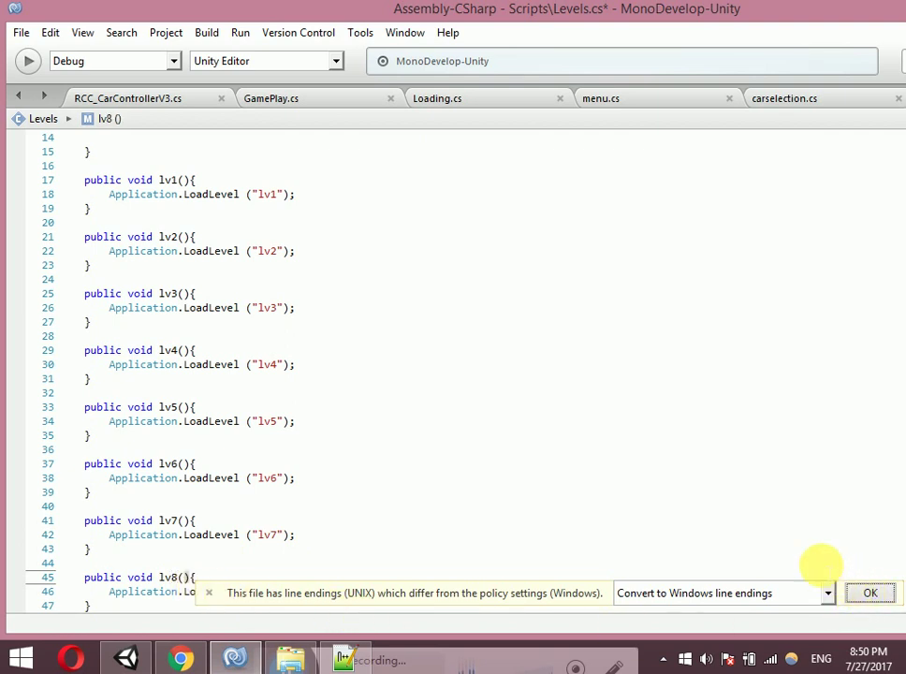
left_click(686, 449)
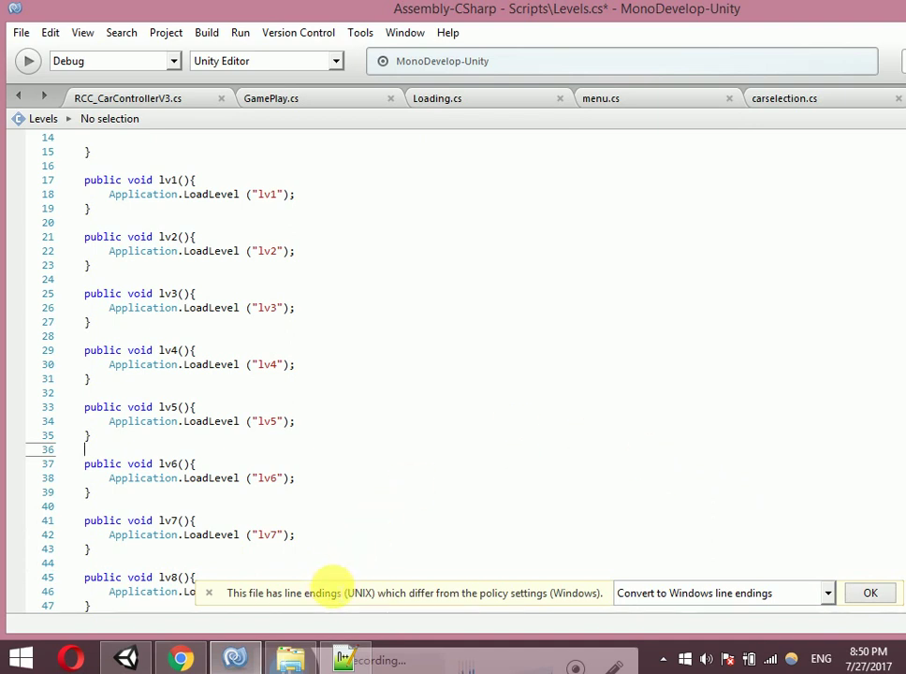
left_click(204, 592)
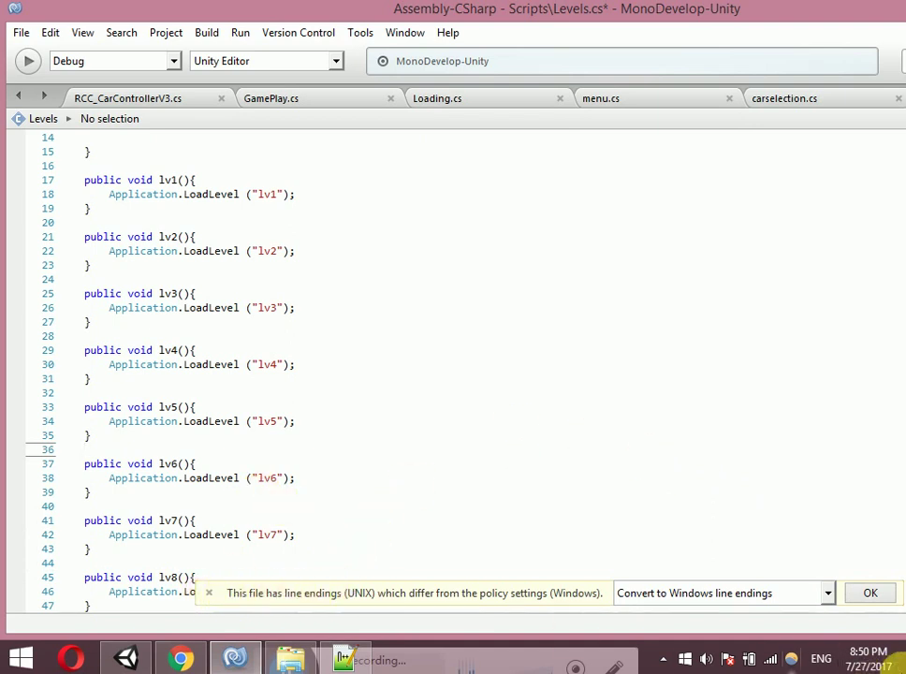
left_click(869, 593)
Make lv8 load "lv8" and save Levels.cs
left_click(279, 592)
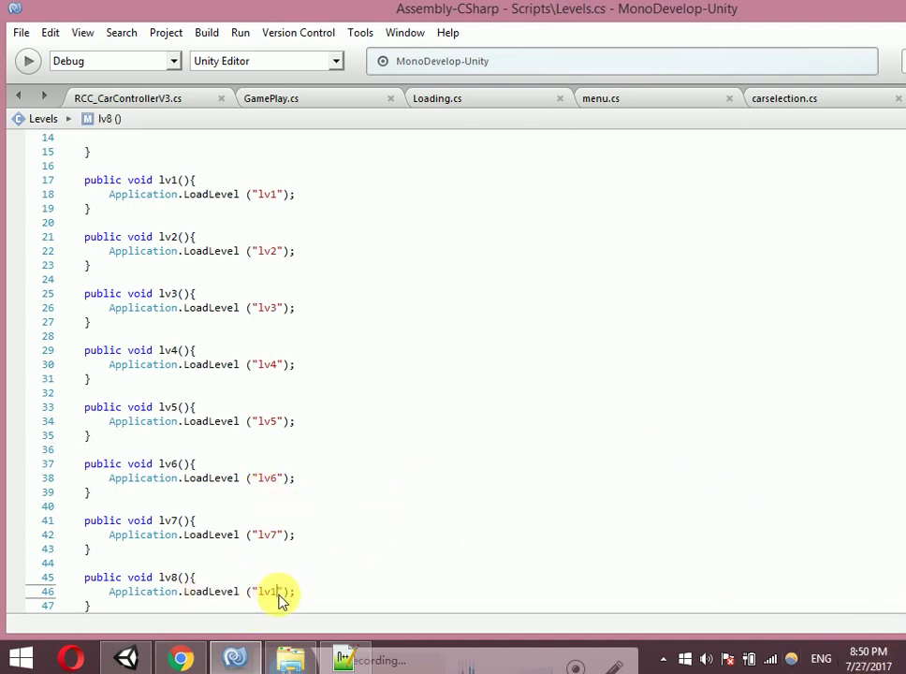
key("BackSpace")
type("8")
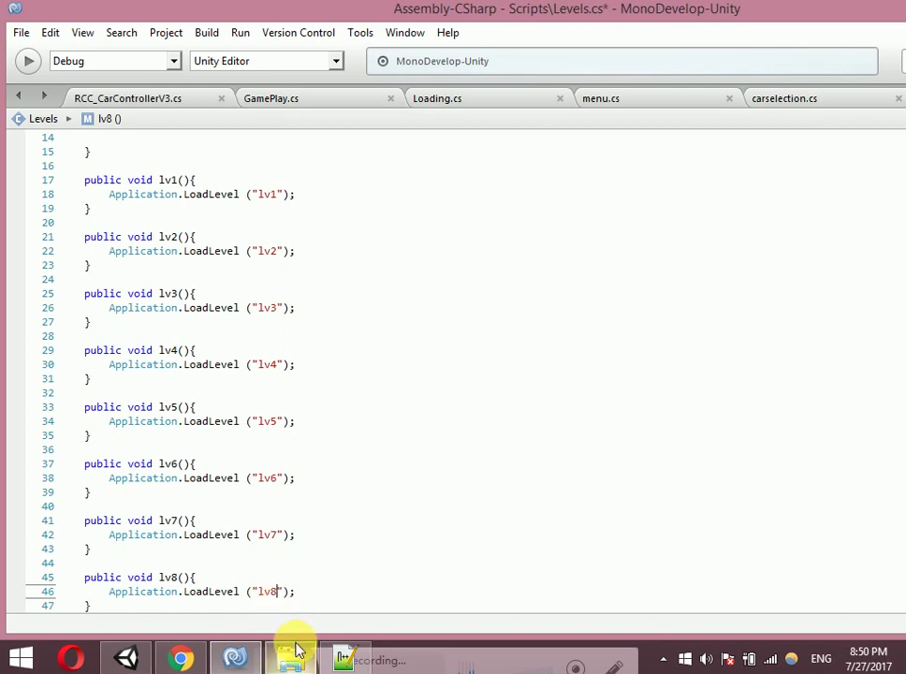
mouse_move(293, 645)
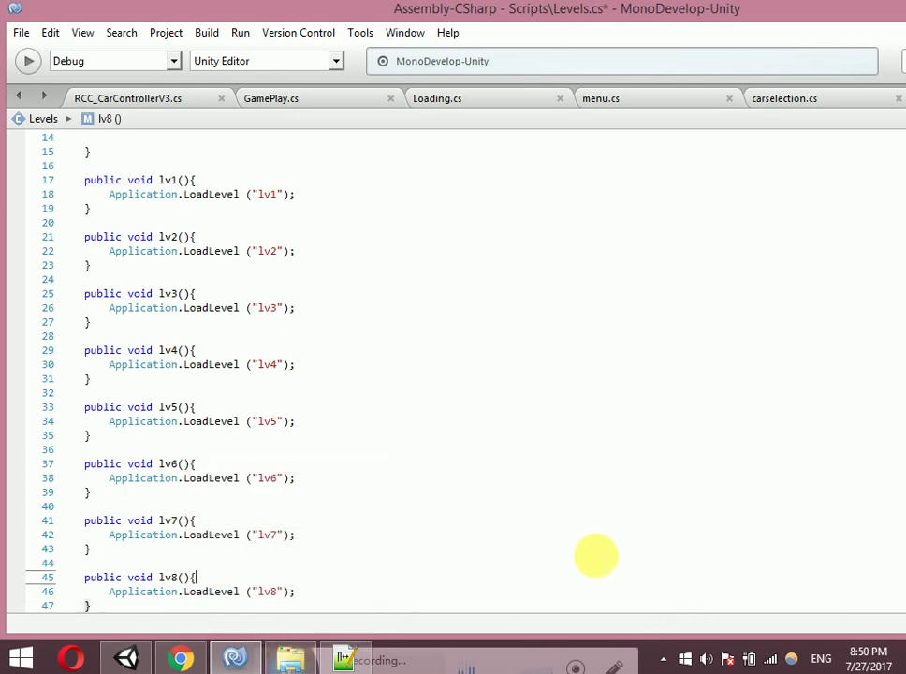
key("ctrl+s")
Maximize the editor and place the cursor on the empty line at the class top
left_click(284, 572)
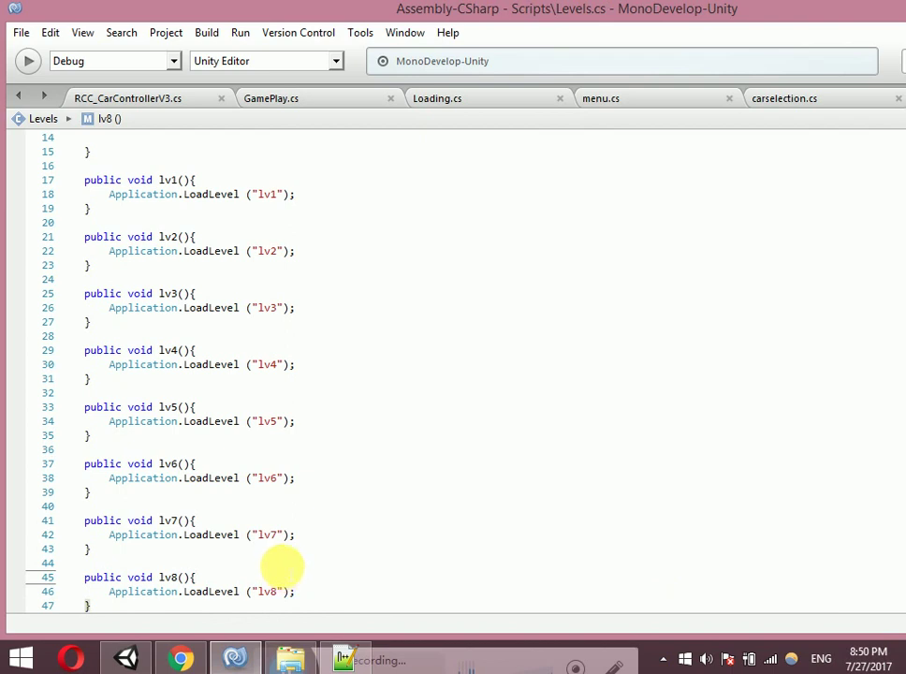
left_click(402, 293)
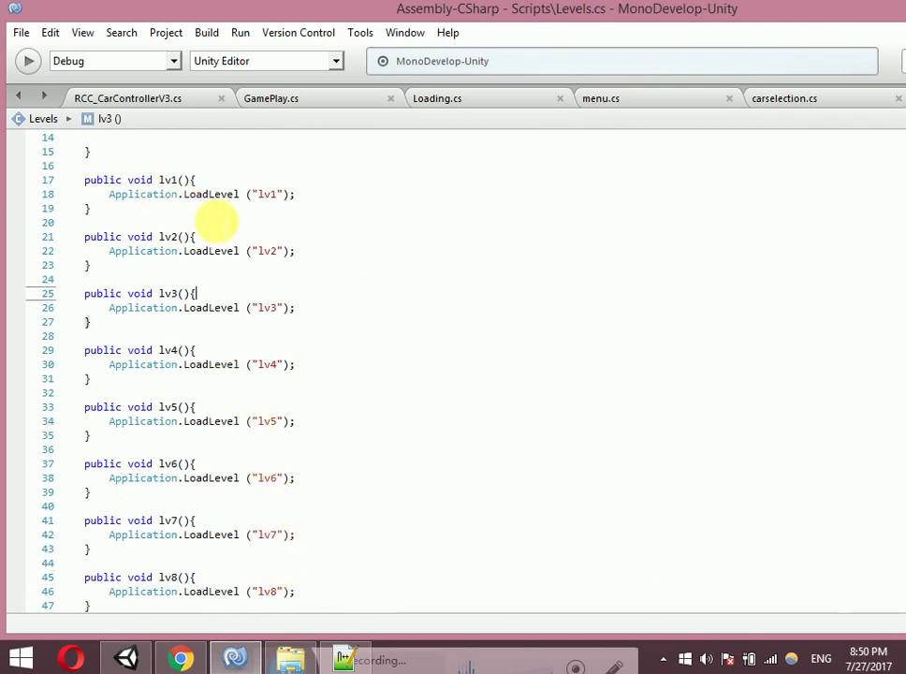
left_click(161, 208)
left_click_drag(878, 265, 878, 308)
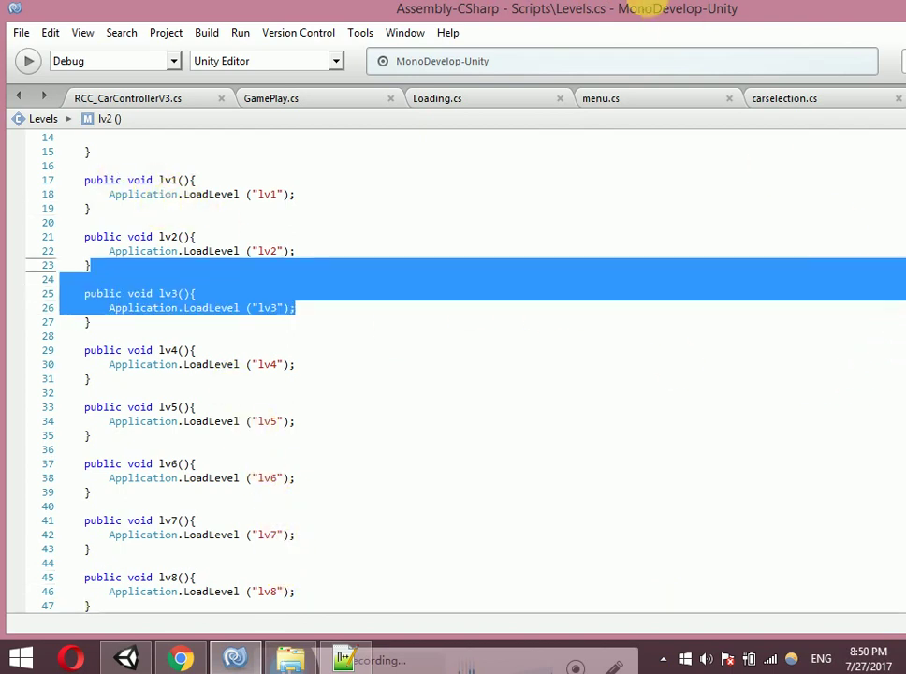
double_click(651, 10)
scroll(418, 444, "up", 5)
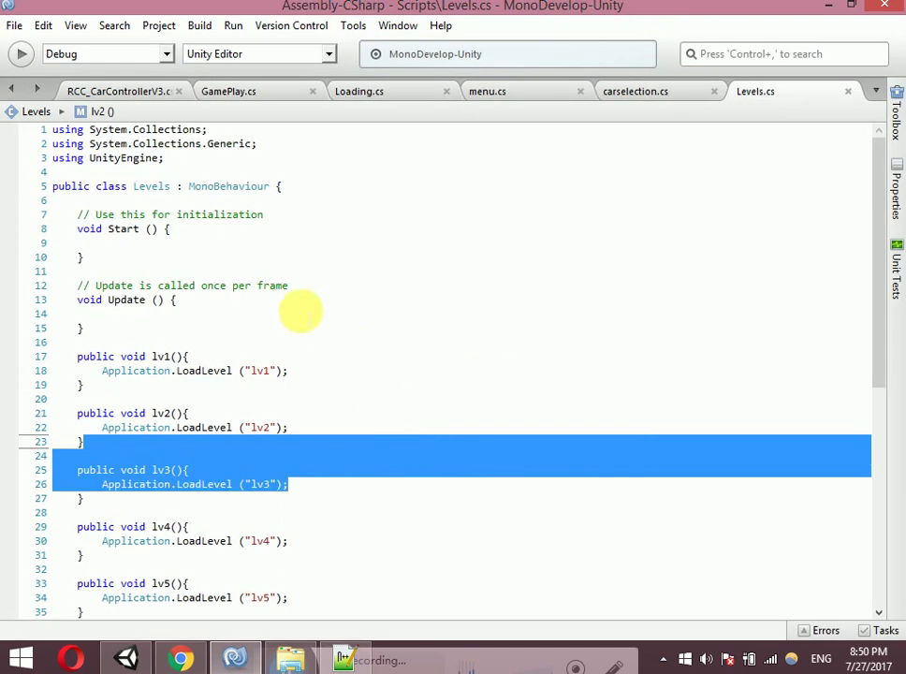
left_click(192, 201)
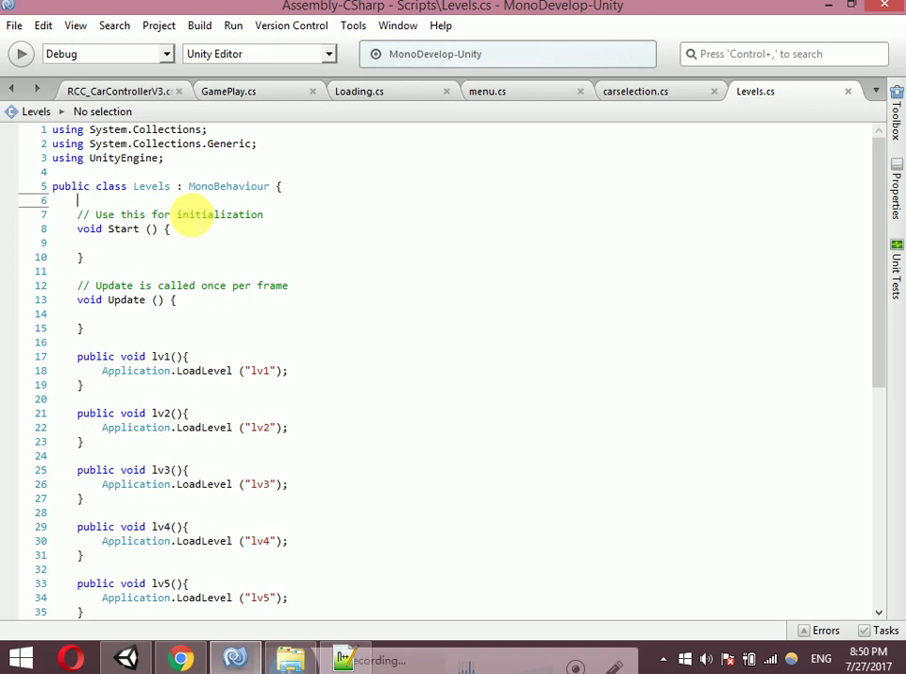
Declare public GameObject loading; at the top of the Levels class and save
type("public voi")
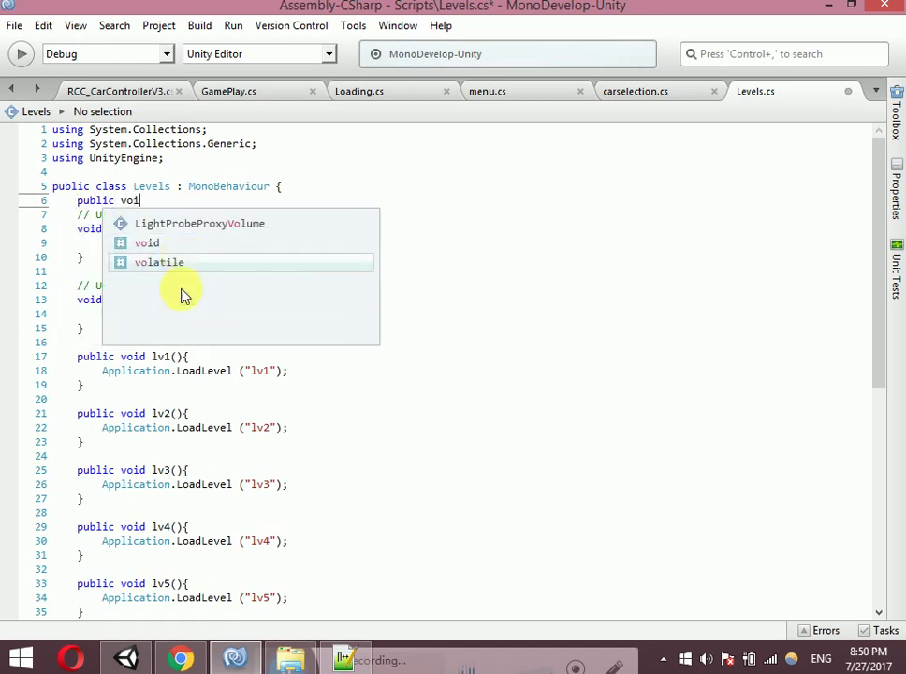
type("d gam")
key("BackSpace")
key("BackSpace")
key("BackSpace")
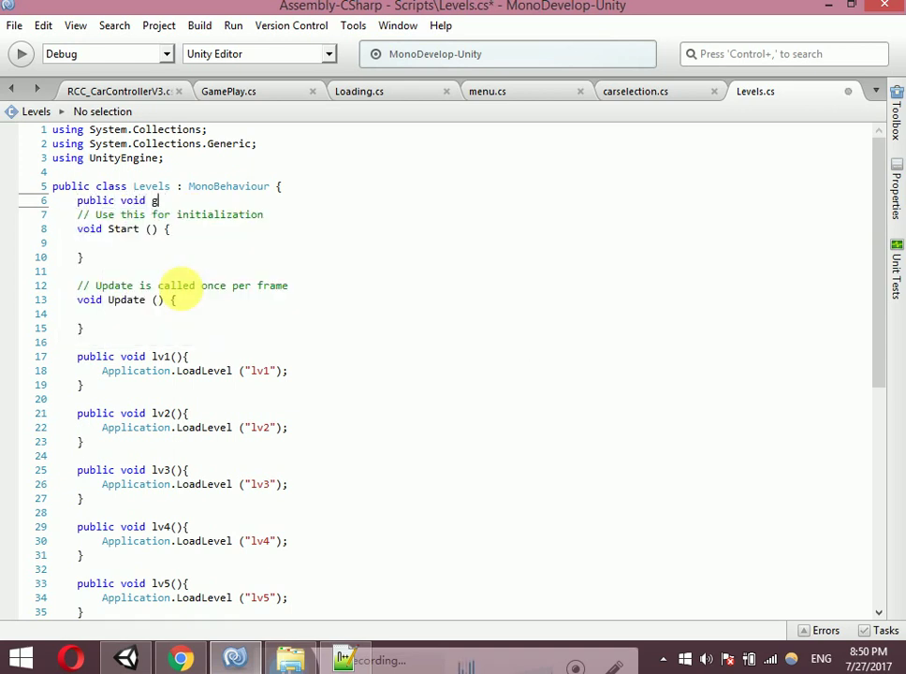
key("BackSpace")
key("BackSpace")
key("BackSpace")
key("BackSpace")
key("BackSpace")
key("BackSpace")
type("gam")
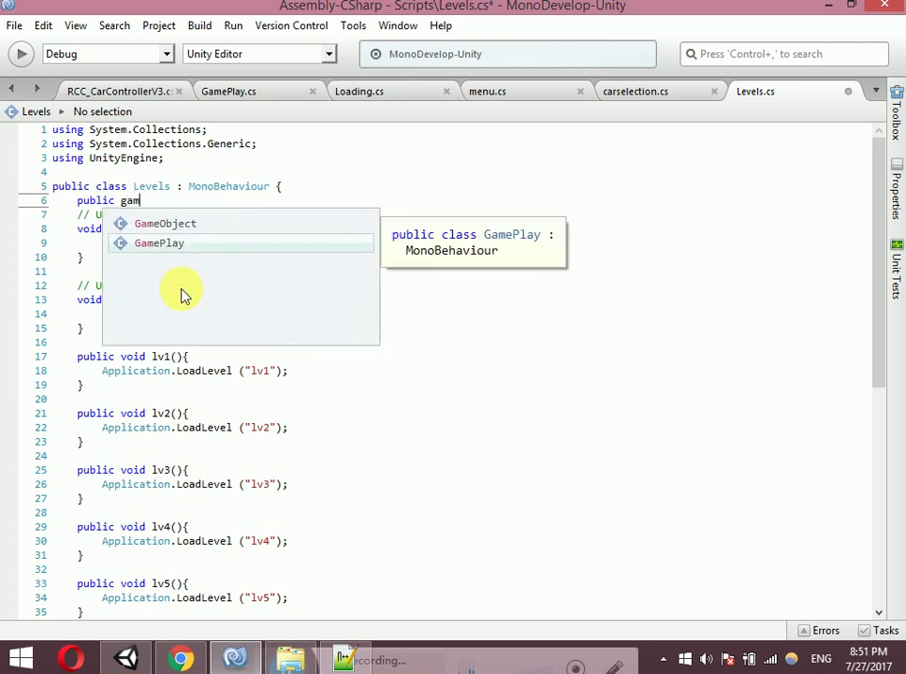
key("Up")
key("Return")
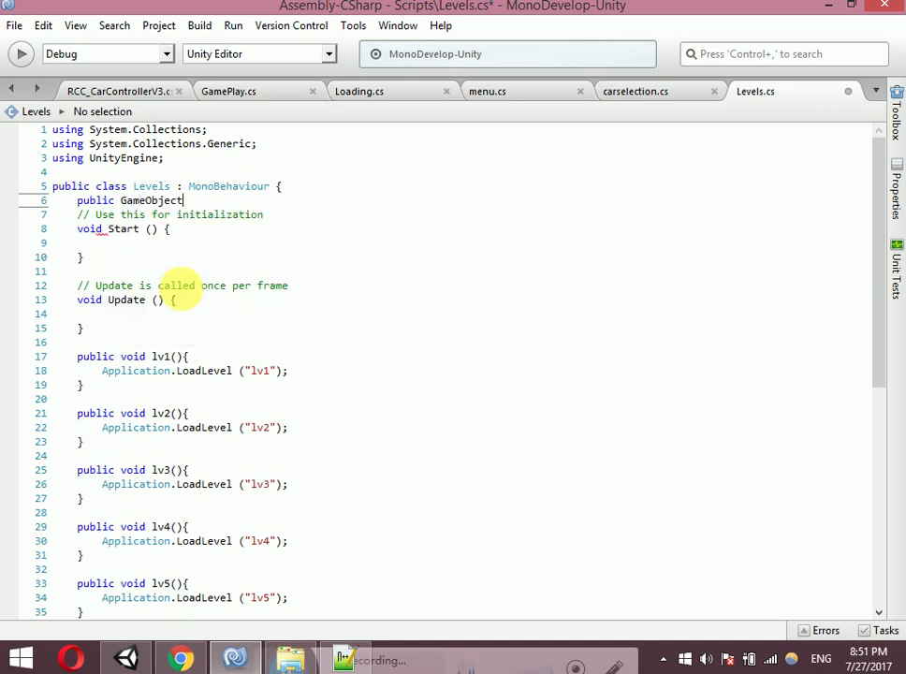
type(" loading;")
key("ctrl+s")
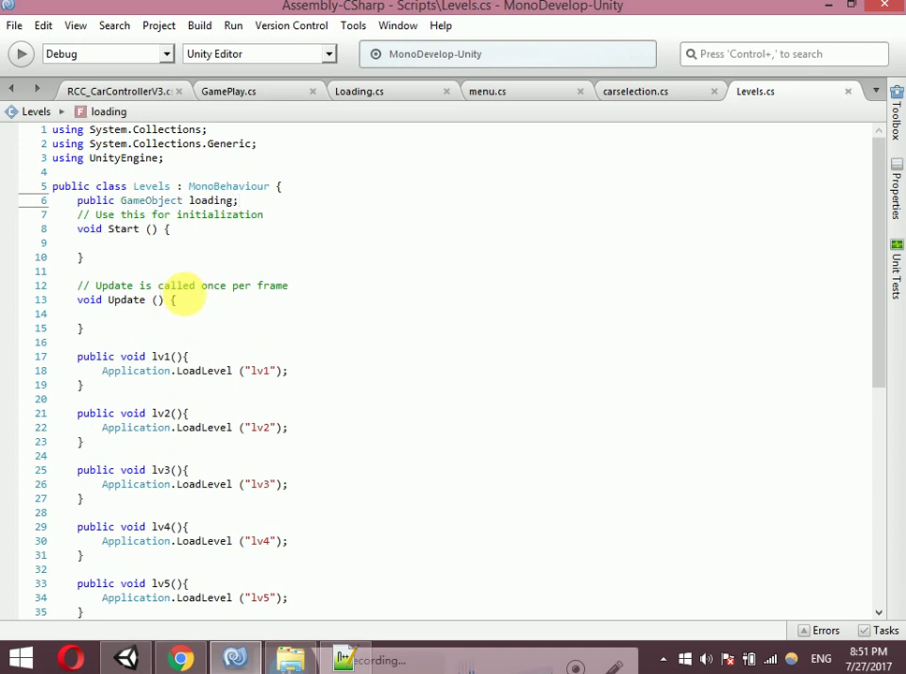
double_click(214, 200)
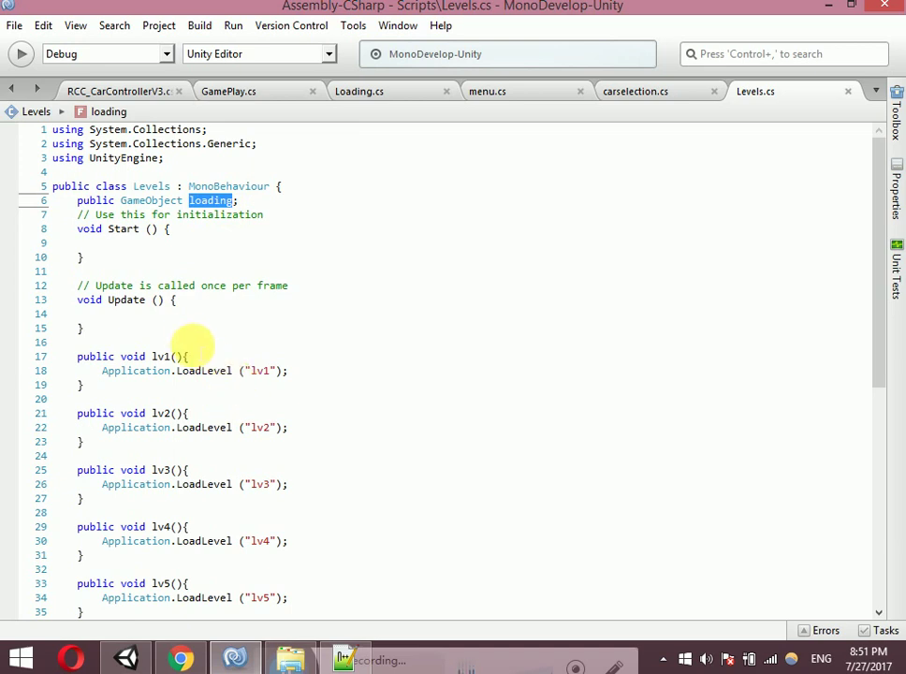
Add loading.SetActive(true); to the lv1 method
left_click(322, 369)
key("Return")
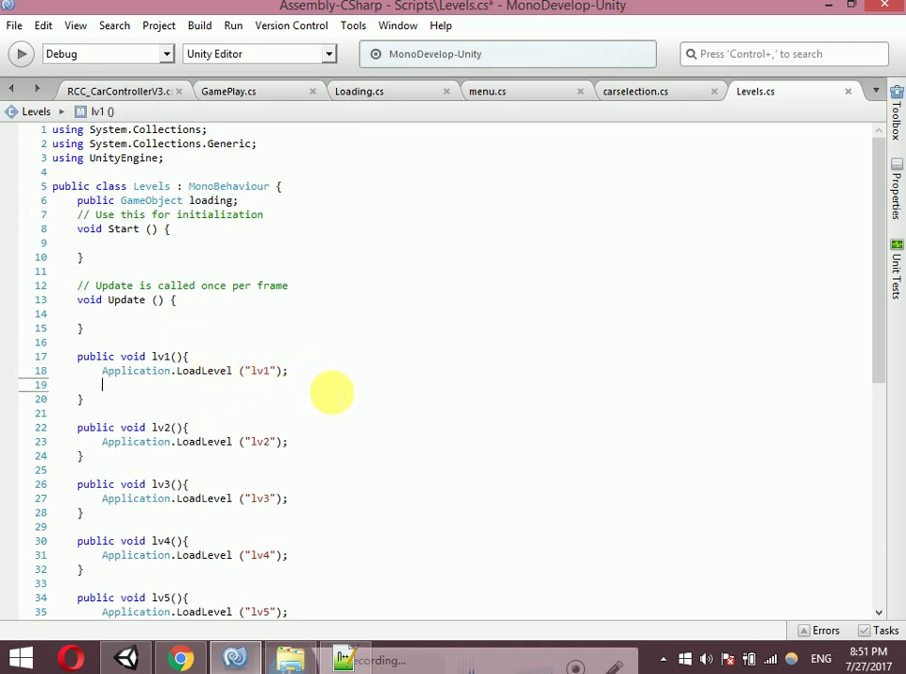
type("loading.se")
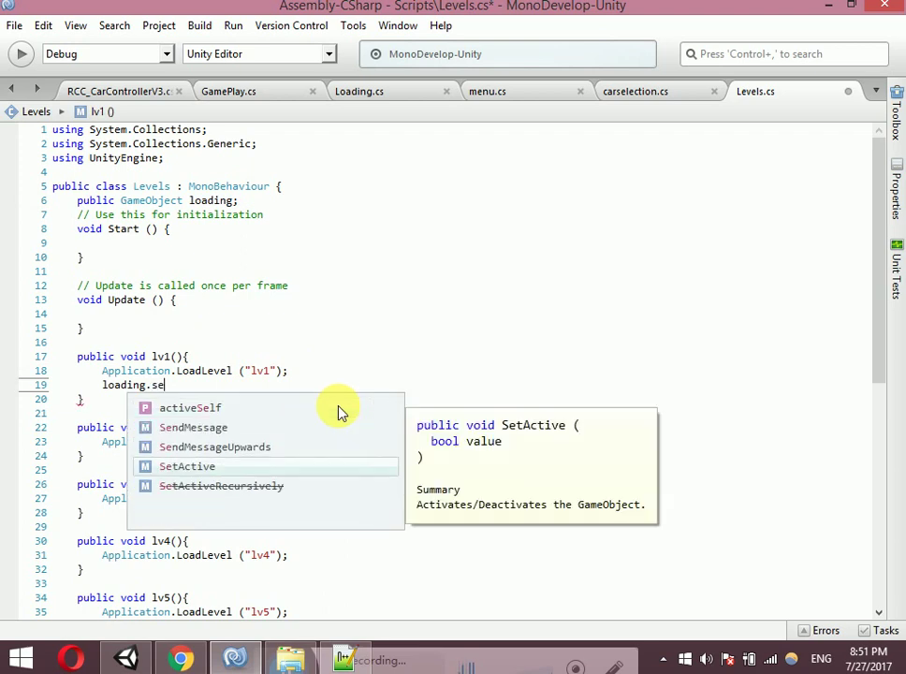
key("Return")
type("(tru")
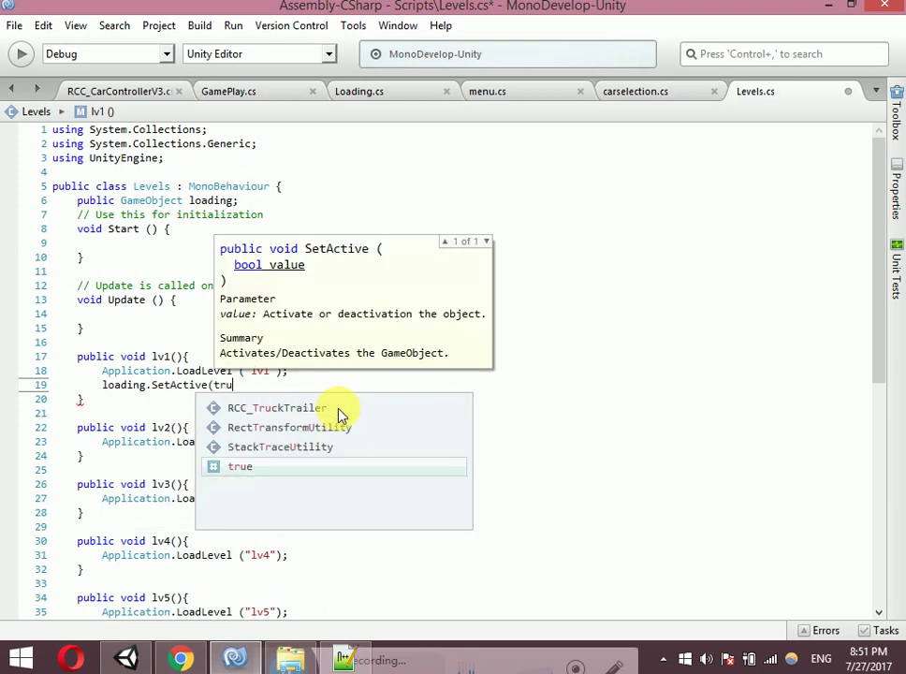
type("e);")
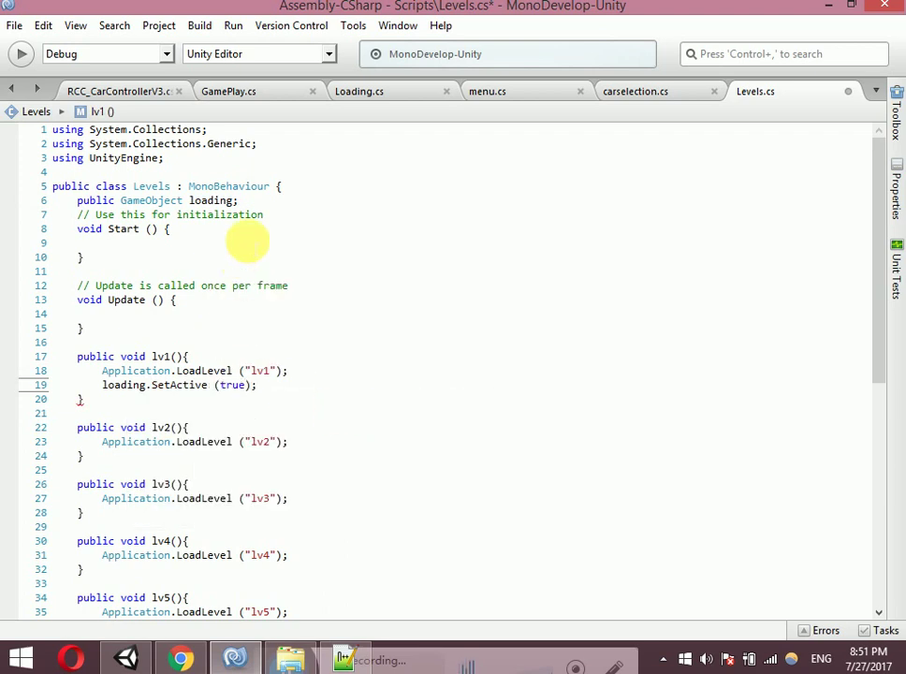
left_click_drag(258, 384, 102, 384)
key("ctrl+c")
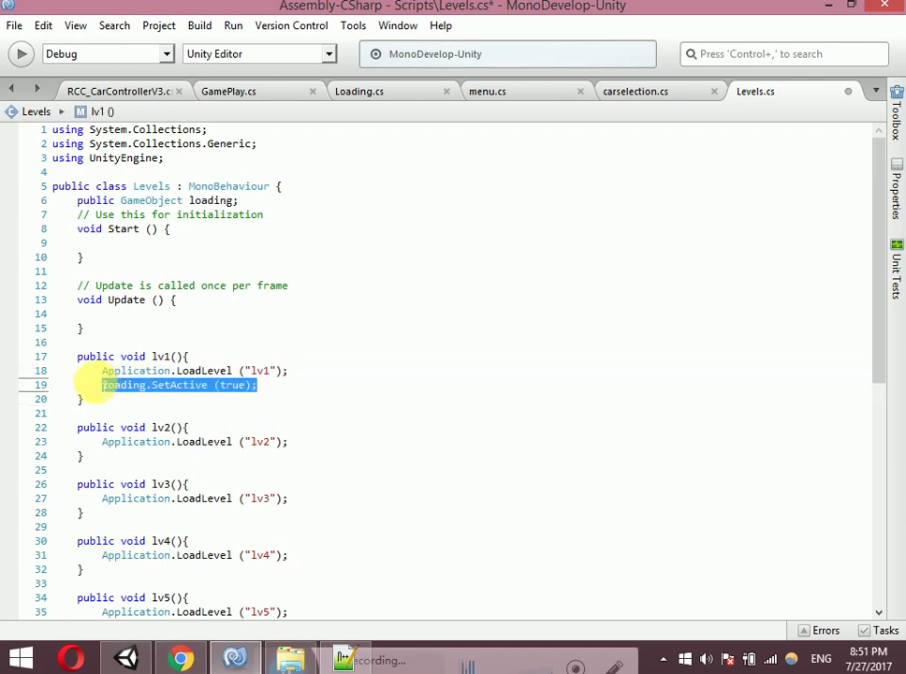
Add the same SetActive(true) call to methods lv2 through lv8 and save Levels.cs
left_click(290, 441)
key("ctrl+v")
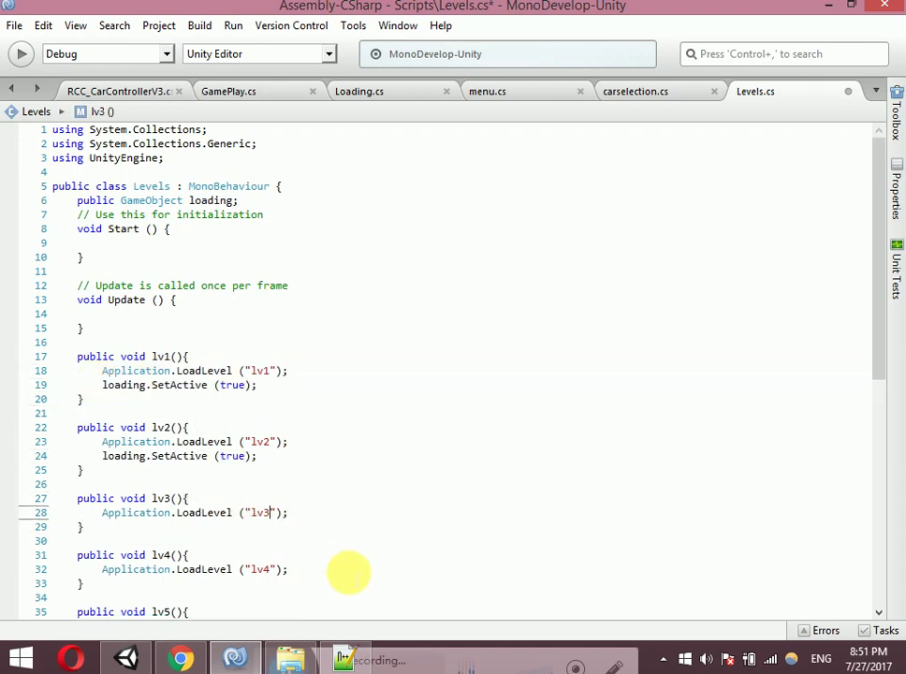
key("Return")
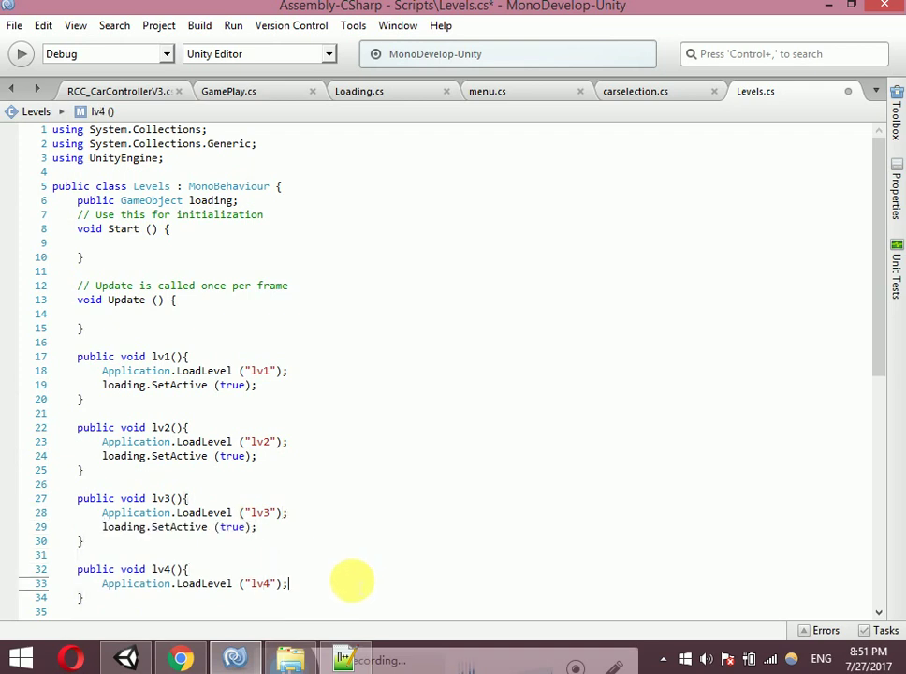
key("Down")
key("Down")
key("Down")
key("Down")
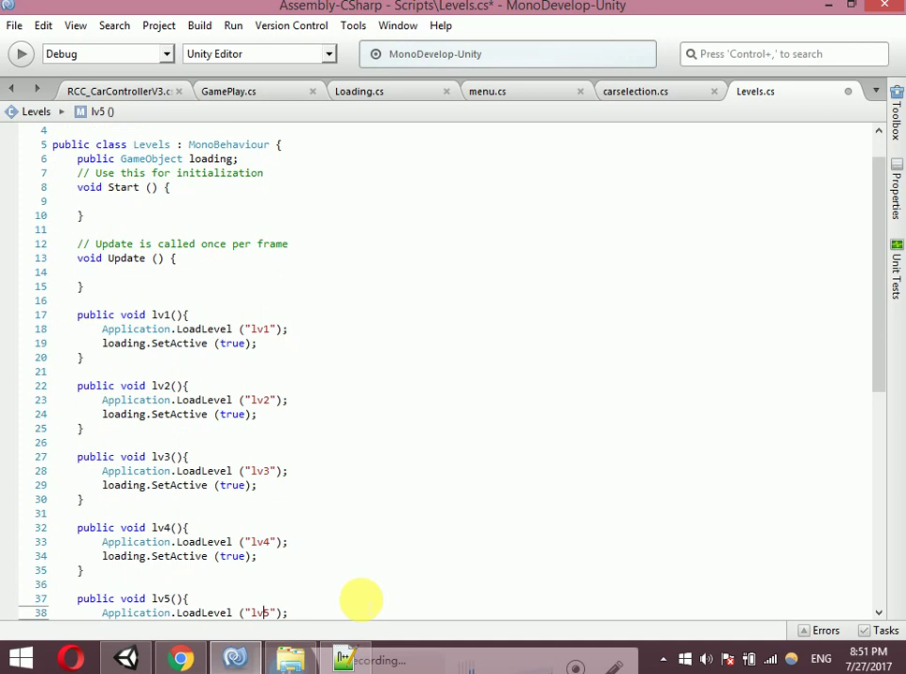
key("Return")
key("Down")
key("Down")
key("Down")
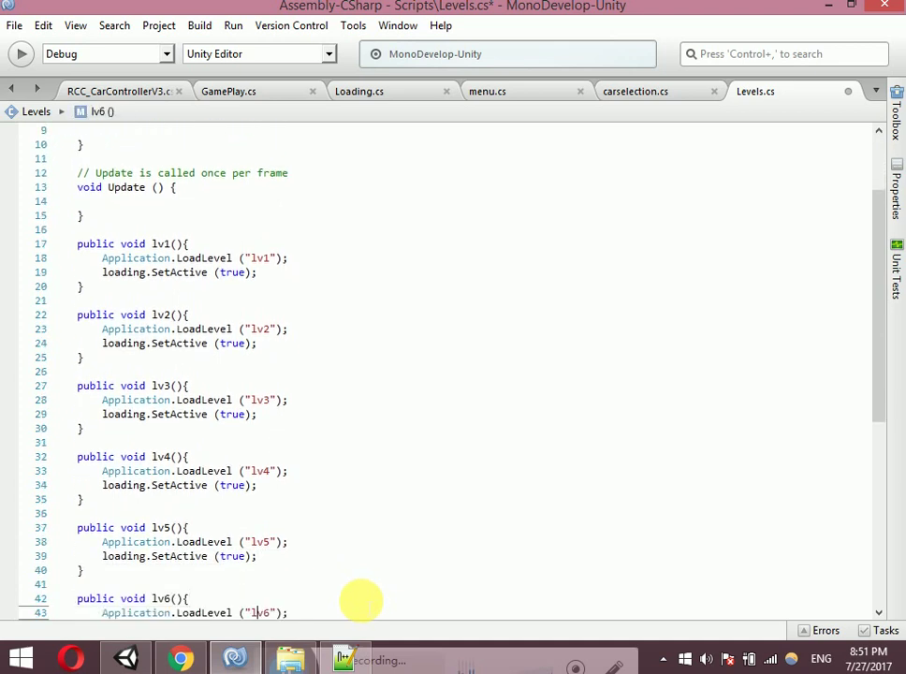
key("Down")
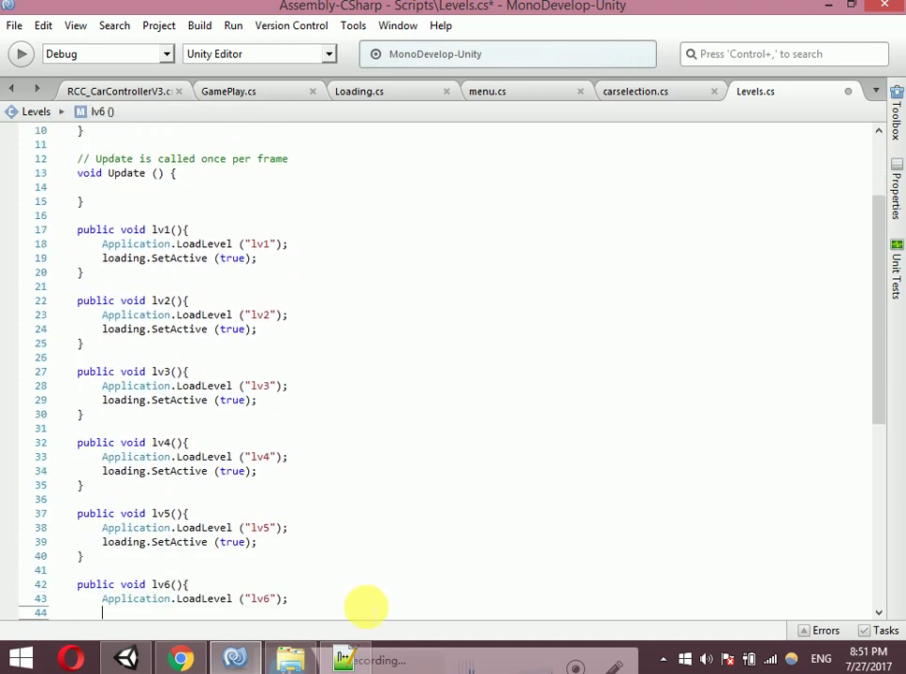
type("loading.SetActive (true); }  public void lv7(){ Application.LoadLevel (\"lv7\"); }")
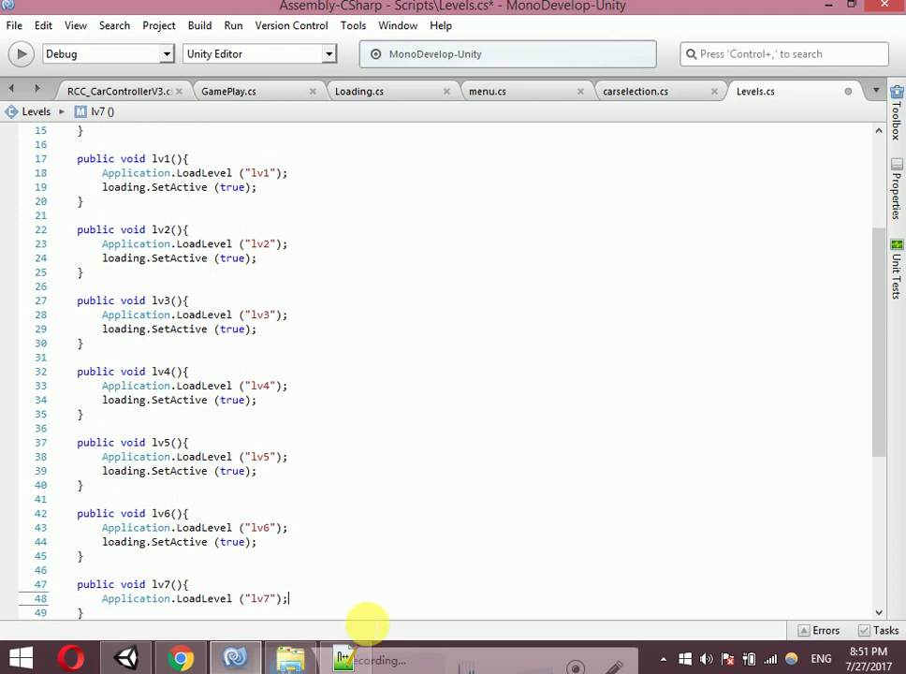
type(" }  public void lv8(){ Application.LoadLevel (\"lv8\"); }")
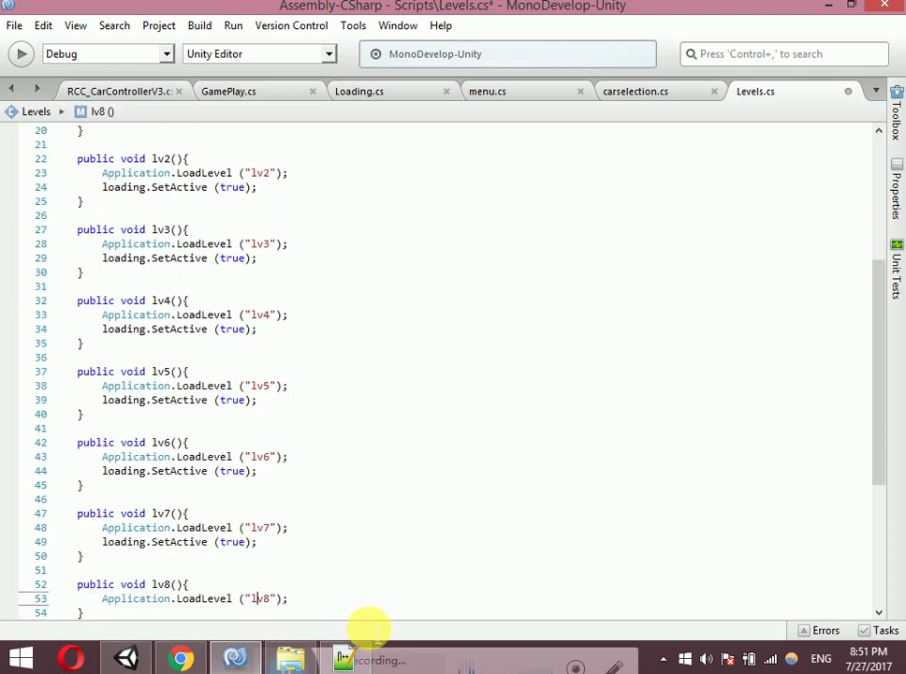
key("ctrl+s")
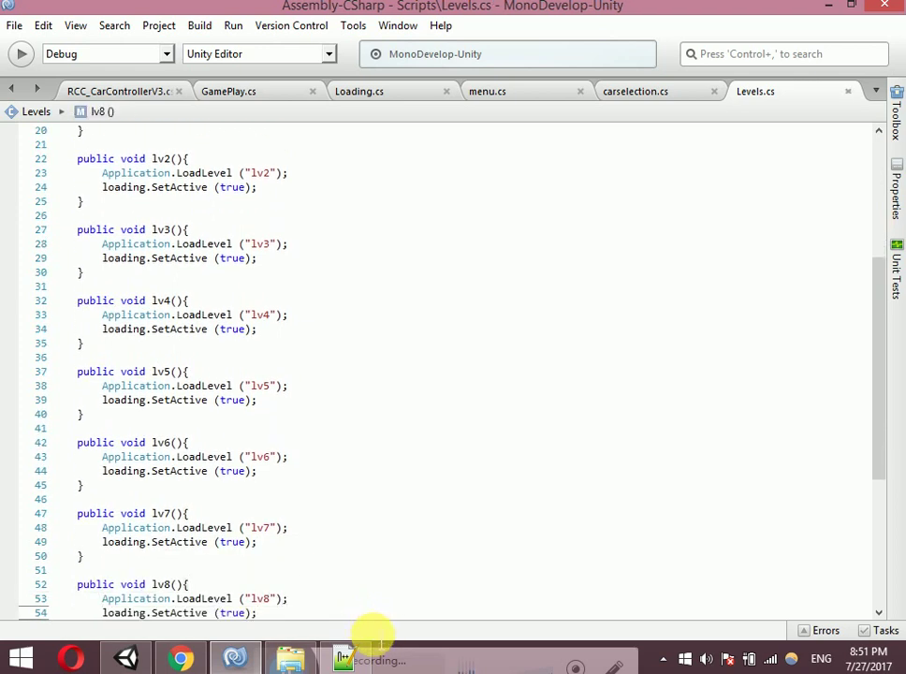
Back in Unity, drag the Levels script onto the LevelSelection Canvas in the Inspector
left_click(826, 9)
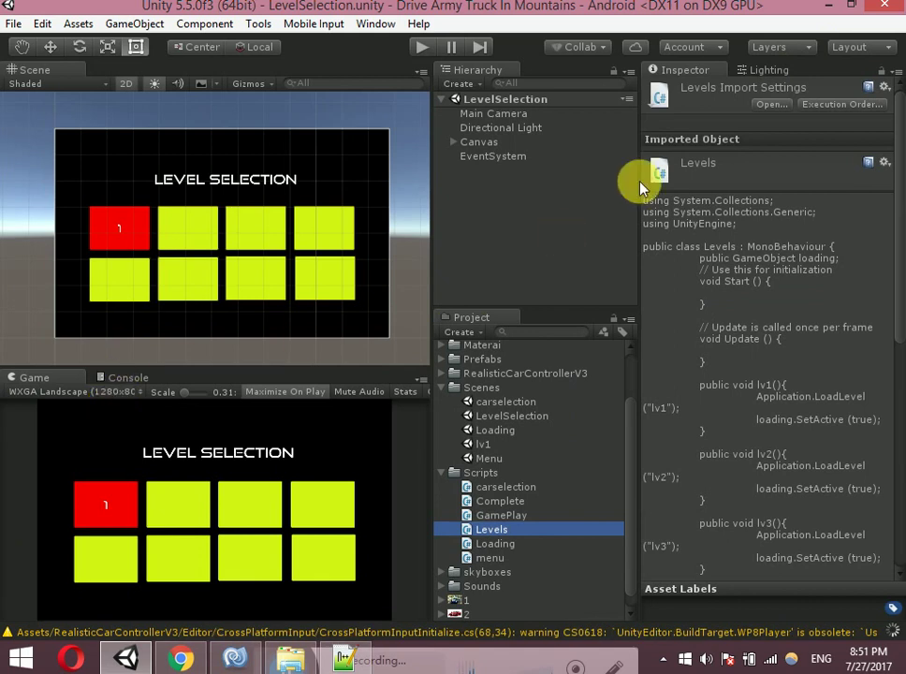
left_click(481, 144)
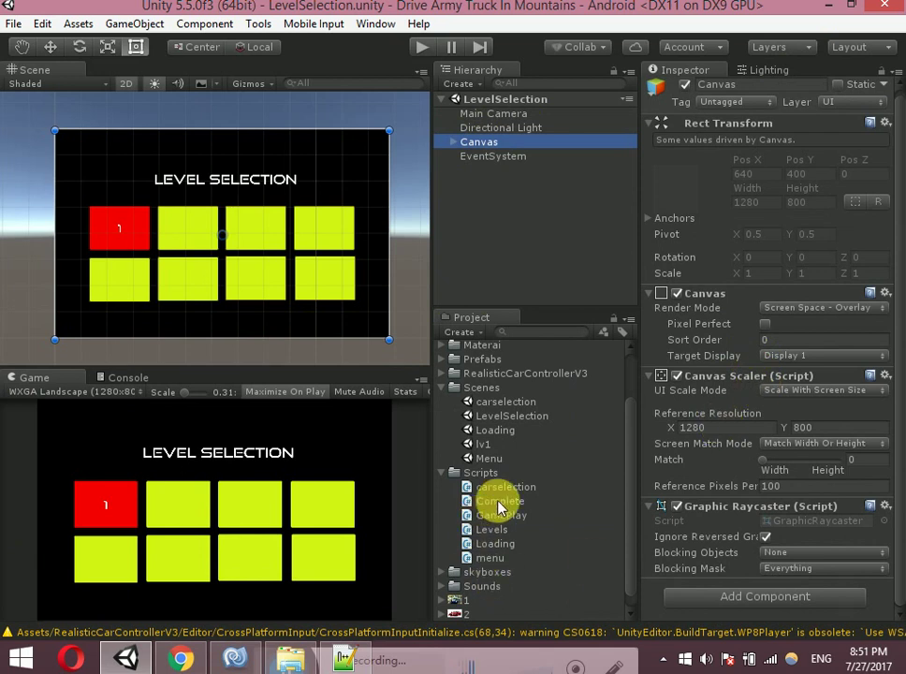
left_click_drag(492, 530, 800, 572)
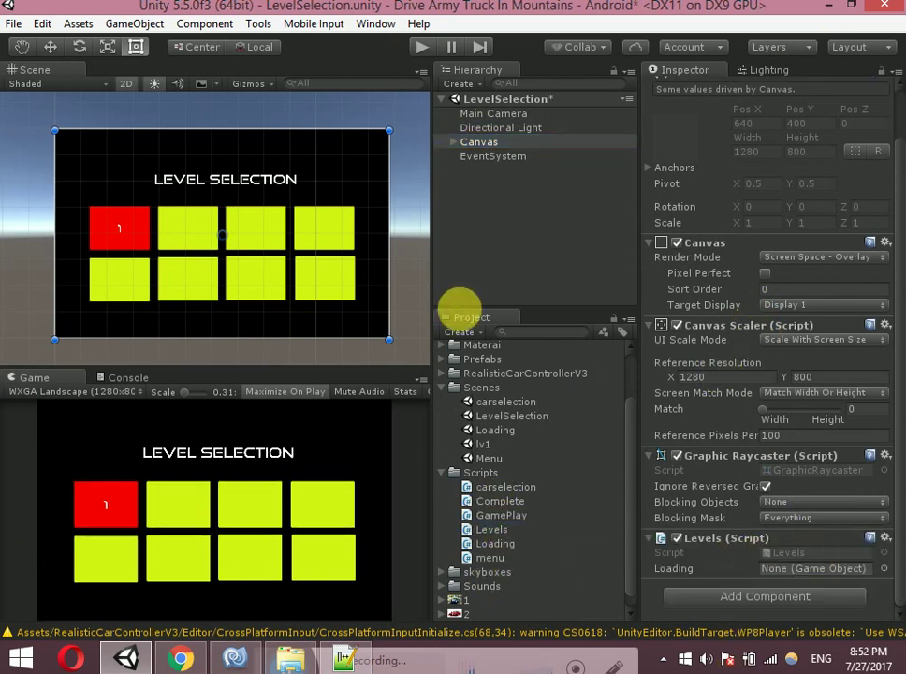
Add a Panel under the Canvas and set its colour to black with alpha 255
right_click(471, 143)
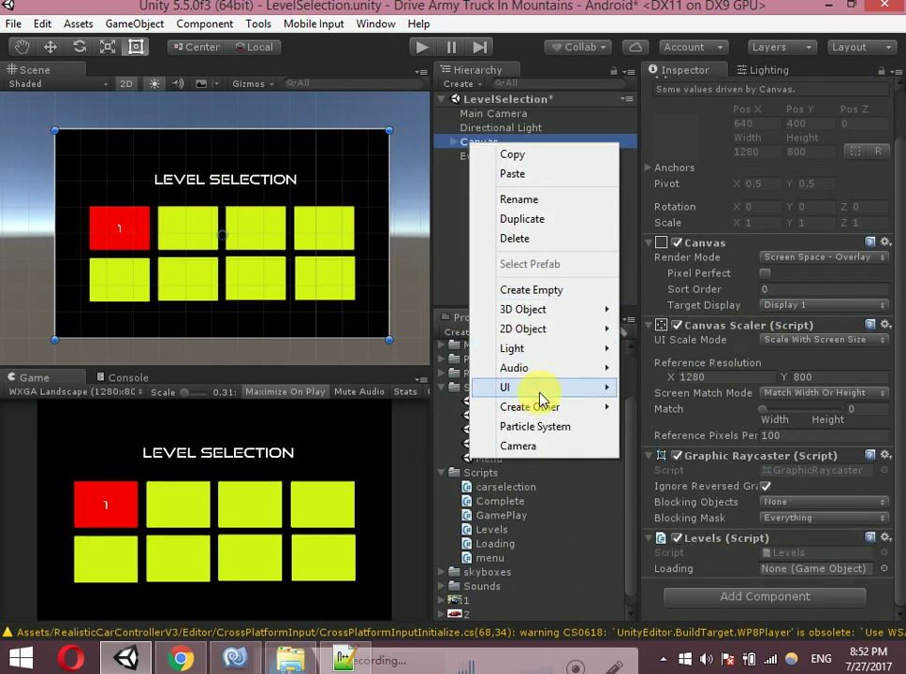
mouse_move(561, 386)
left_click(688, 581)
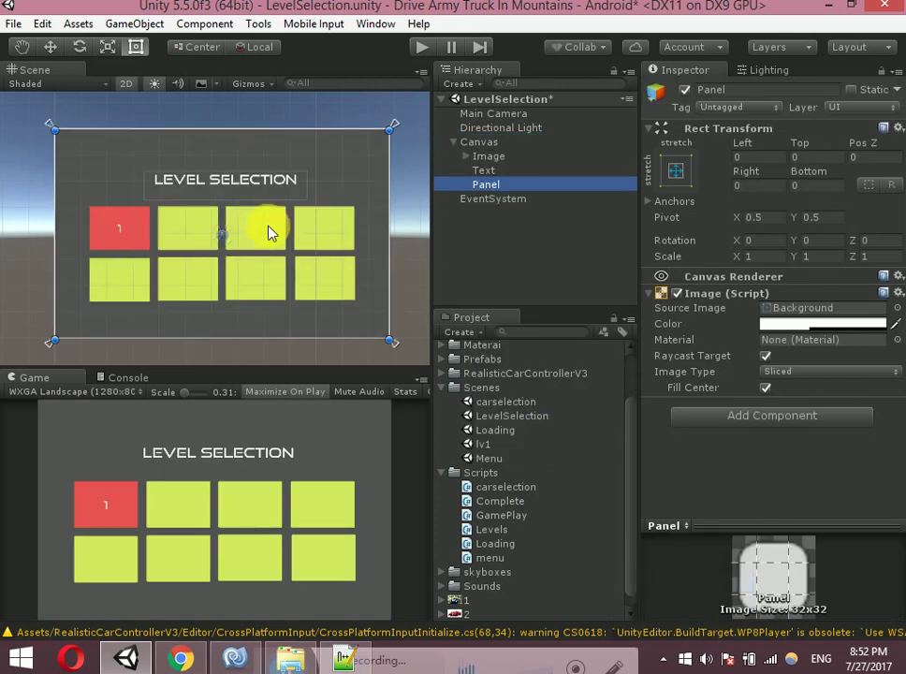
left_click(795, 324)
left_click(762, 343)
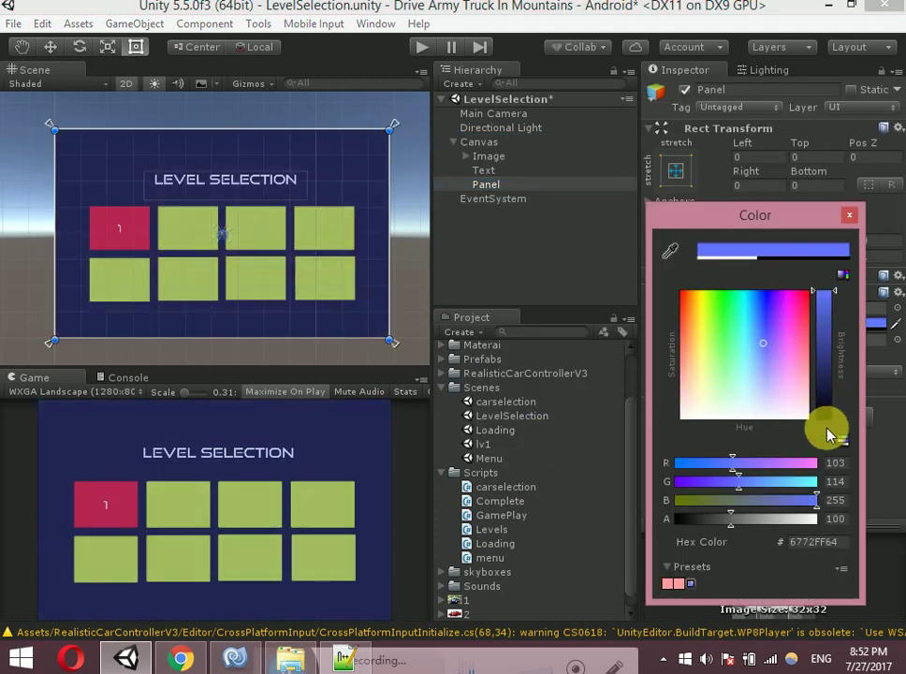
left_click_drag(829, 426, 831, 456)
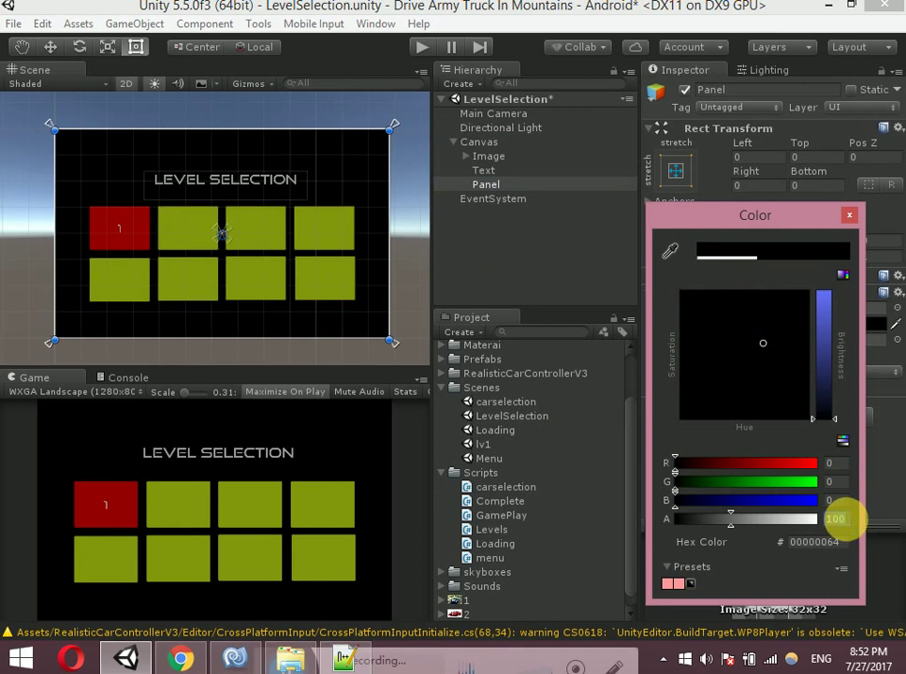
type("255")
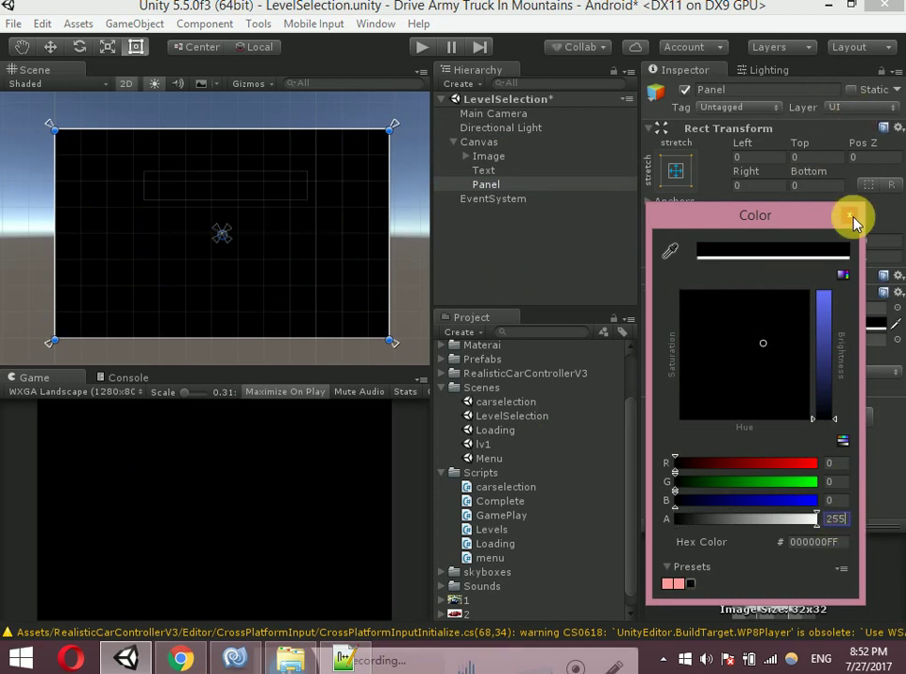
left_click(849, 217)
Rename the new panel to 'loaing' and bring up its create menu
left_click(545, 184)
key("BackSpace")
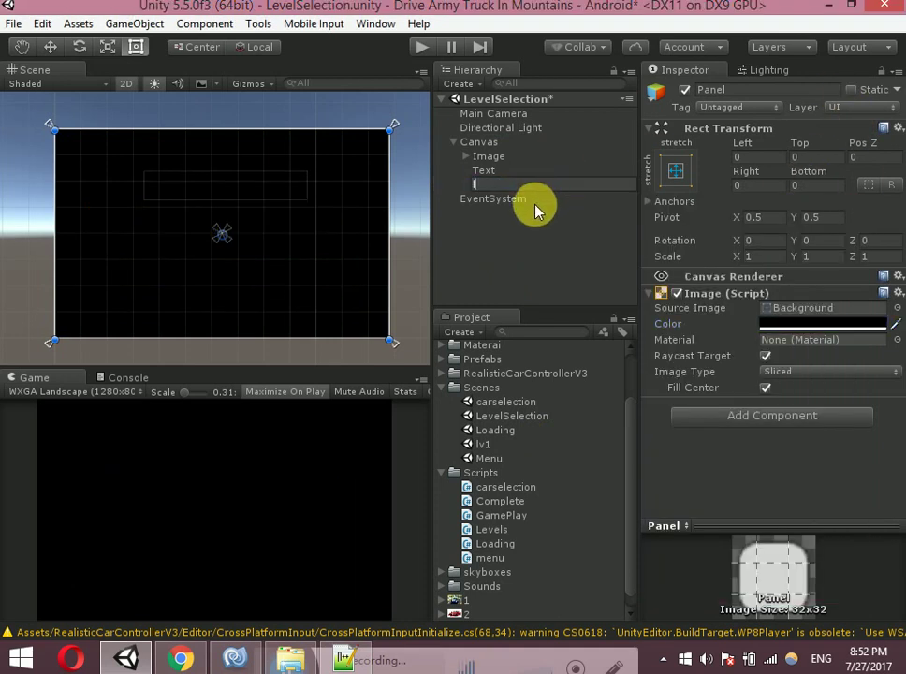
type("loaing")
right_click(539, 236)
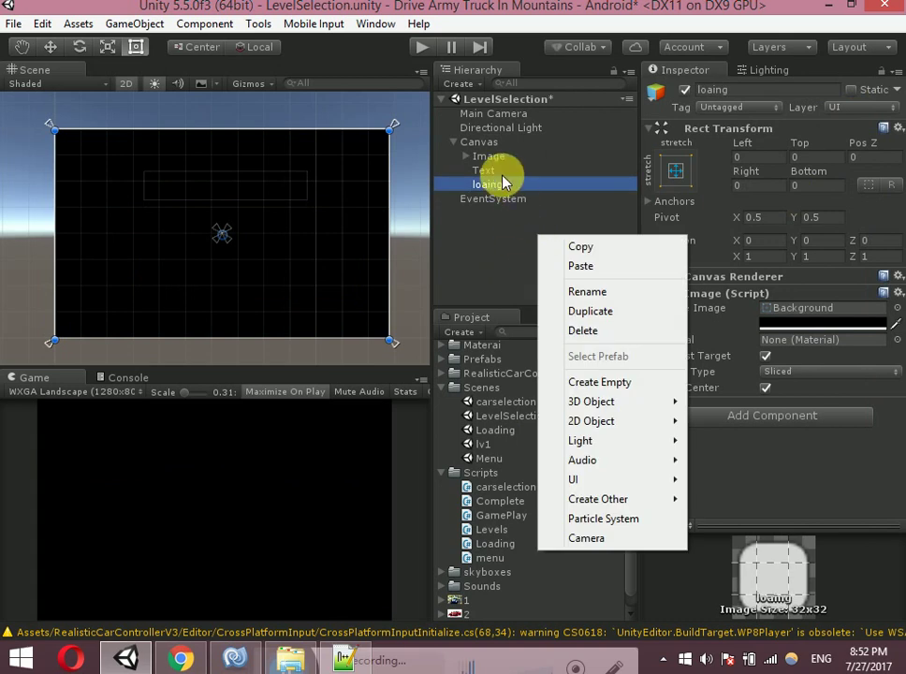
right_click(504, 197)
right_click(500, 182)
Add a 500x100 Text object under loaing reading 'LOADING....'
mouse_move(580, 422)
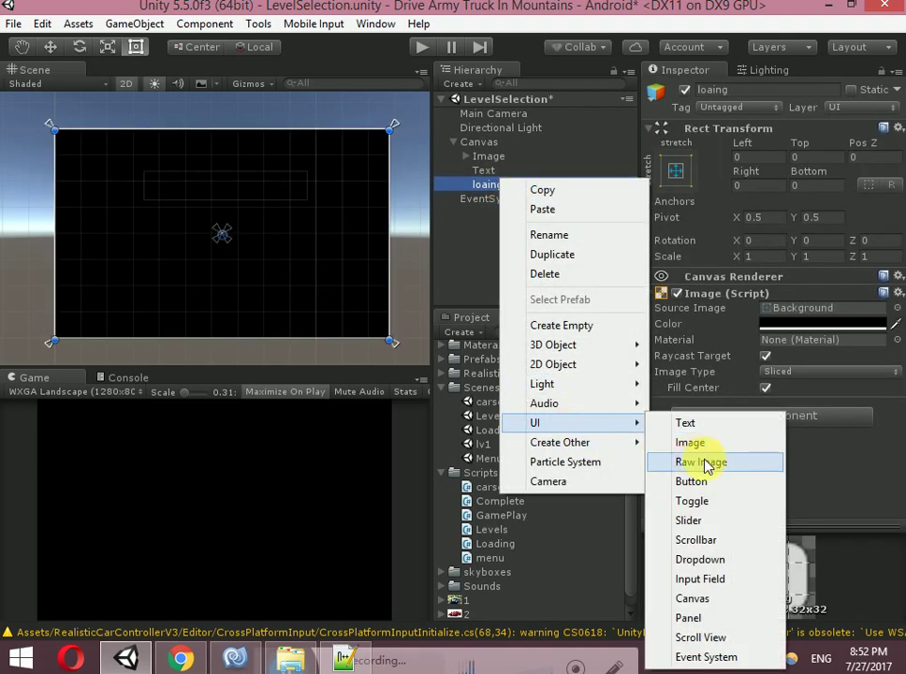
left_click(688, 422)
left_click(772, 187)
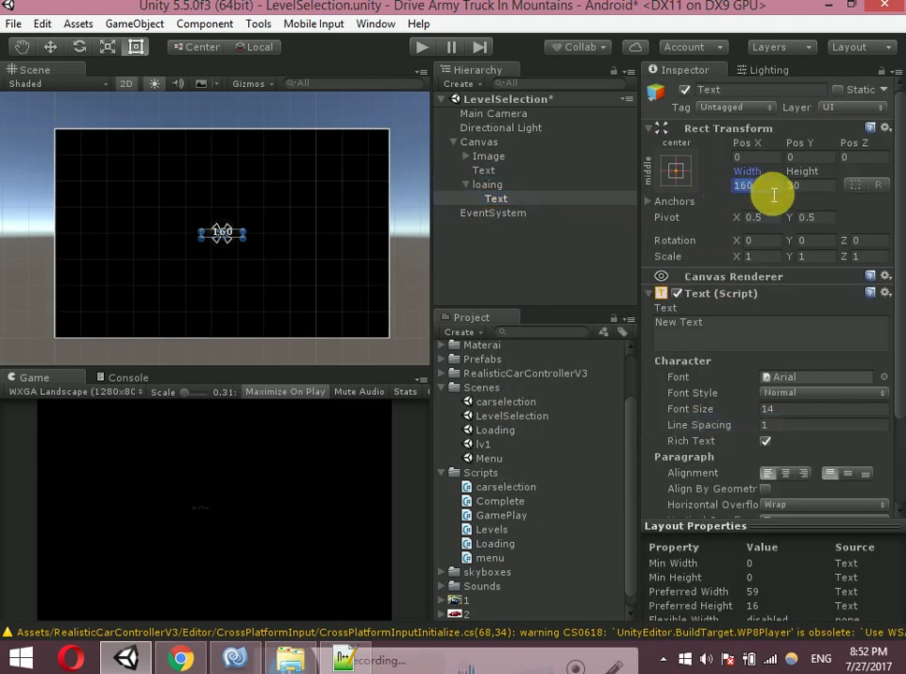
type("500")
key("Tab")
type("100")
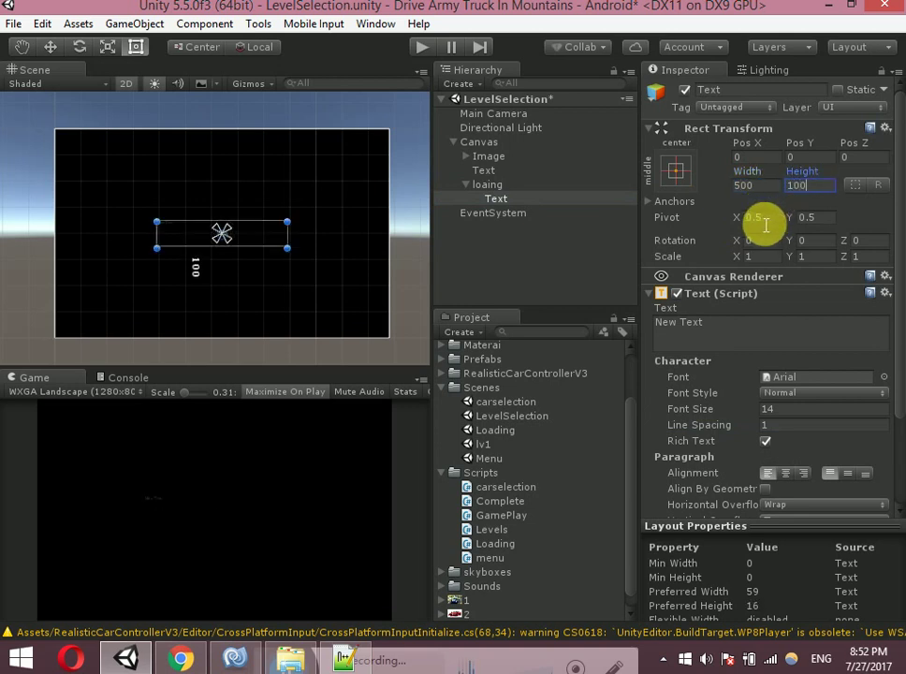
left_click(791, 342)
type("LOADING....")
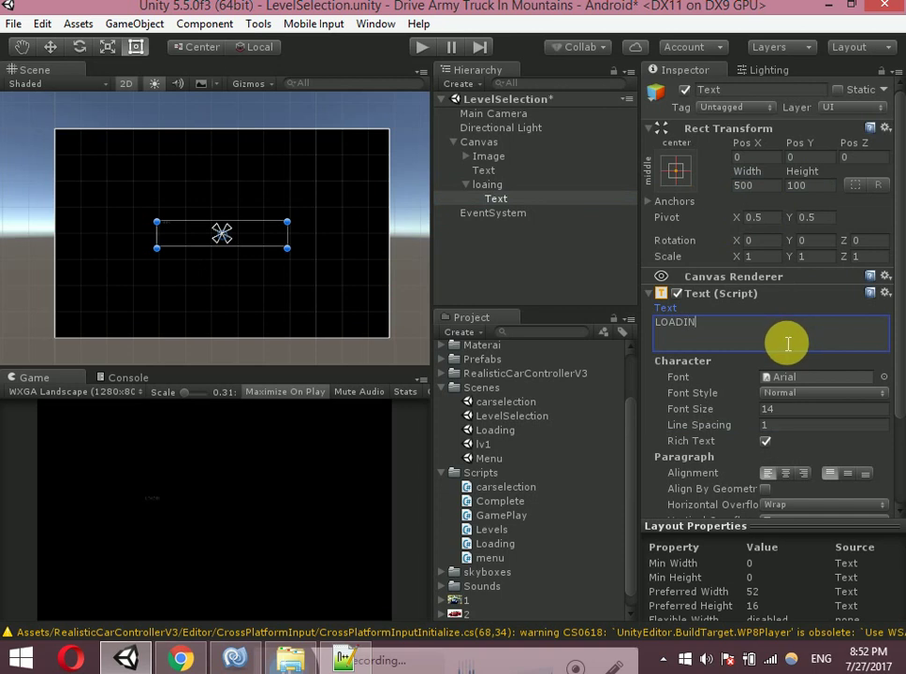
Set the text's font to good times rg at size 50
left_click(883, 376)
left_click(528, 249)
left_click(889, 169)
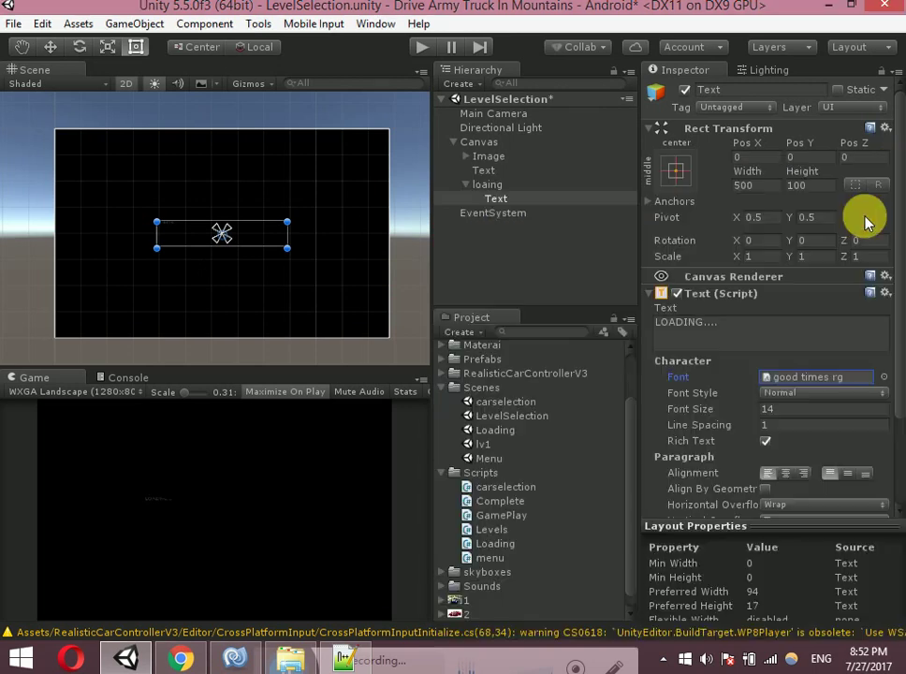
key("Tab")
type("5")
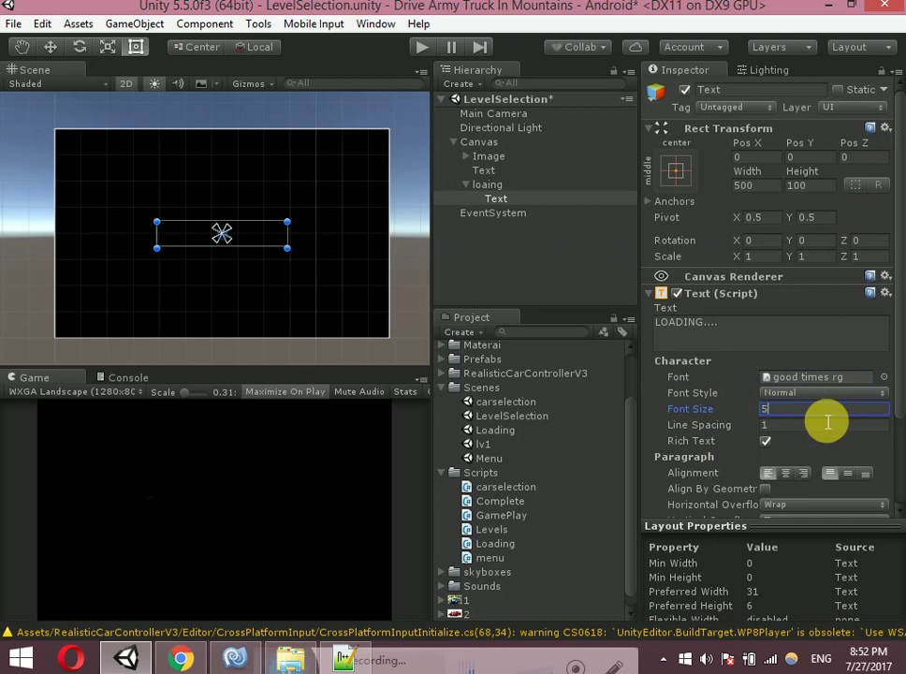
type("0")
scroll(706, 453, "down", 3)
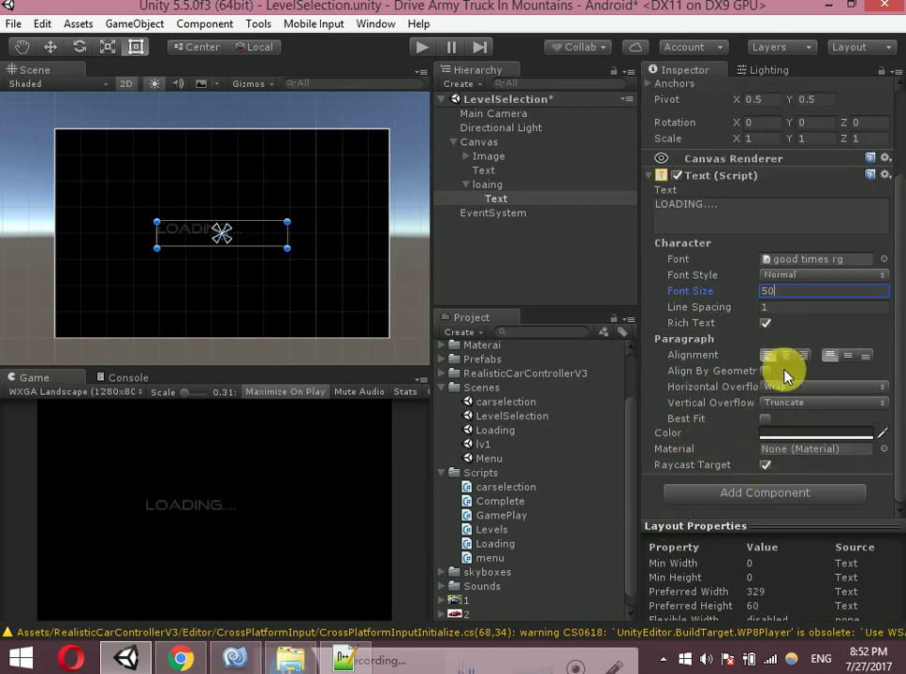
Colour the LOADING text purple and move it lower on the screen
left_click(792, 432)
left_click(779, 324)
left_click(824, 300)
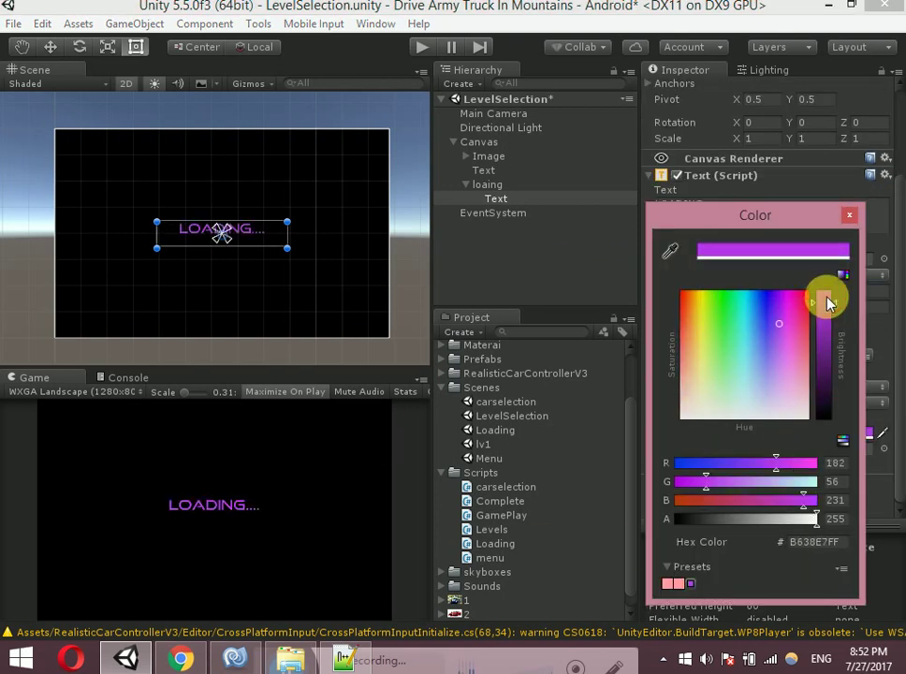
left_click(786, 318)
left_click(844, 218)
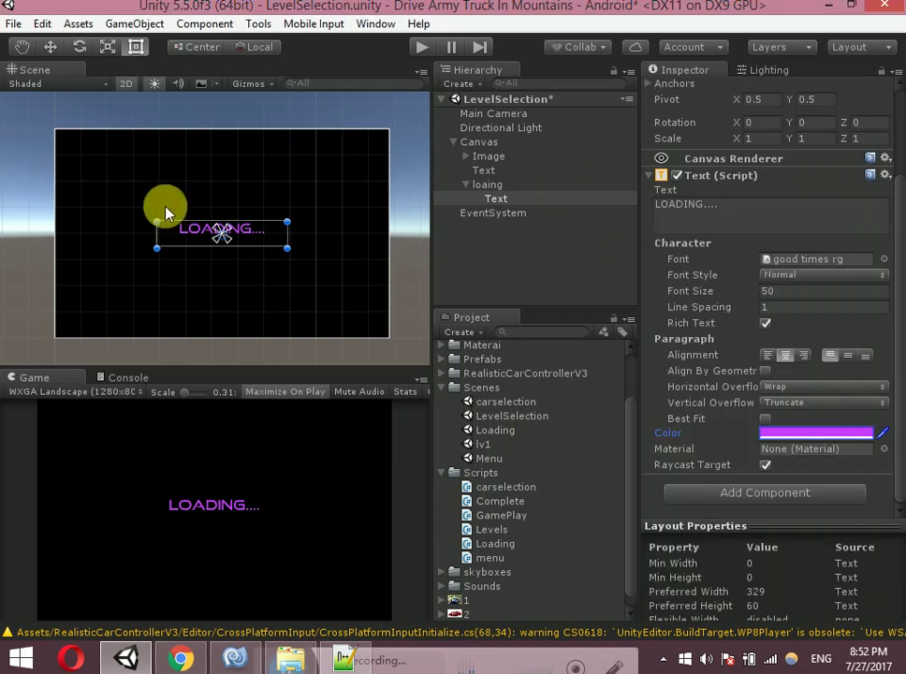
key("w")
left_click_drag(221, 172, 225, 245)
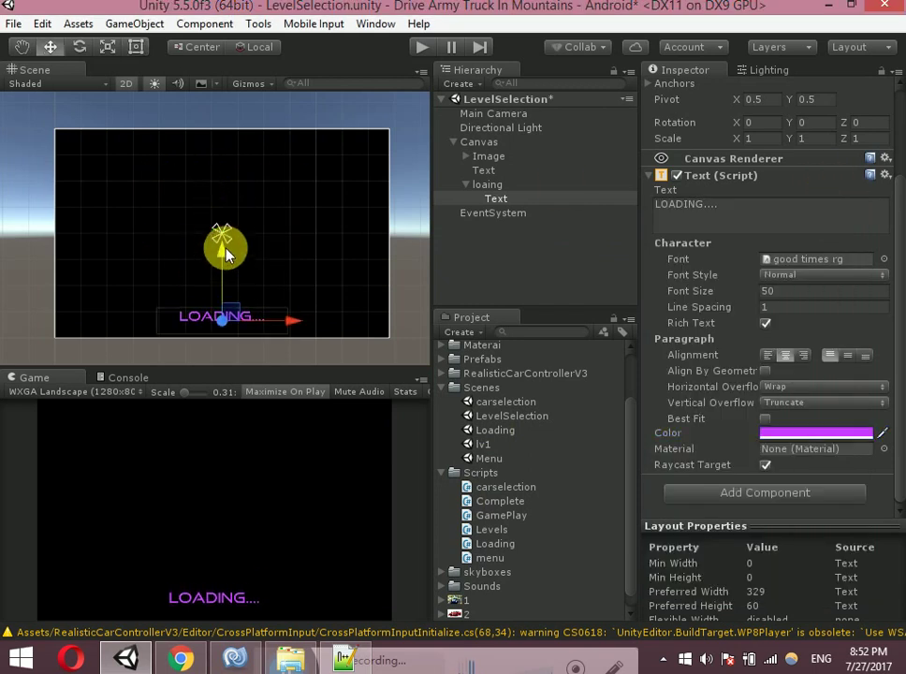
Deactivate loaing and assign it to the Canvas's Levels script Loading field
left_click(514, 184)
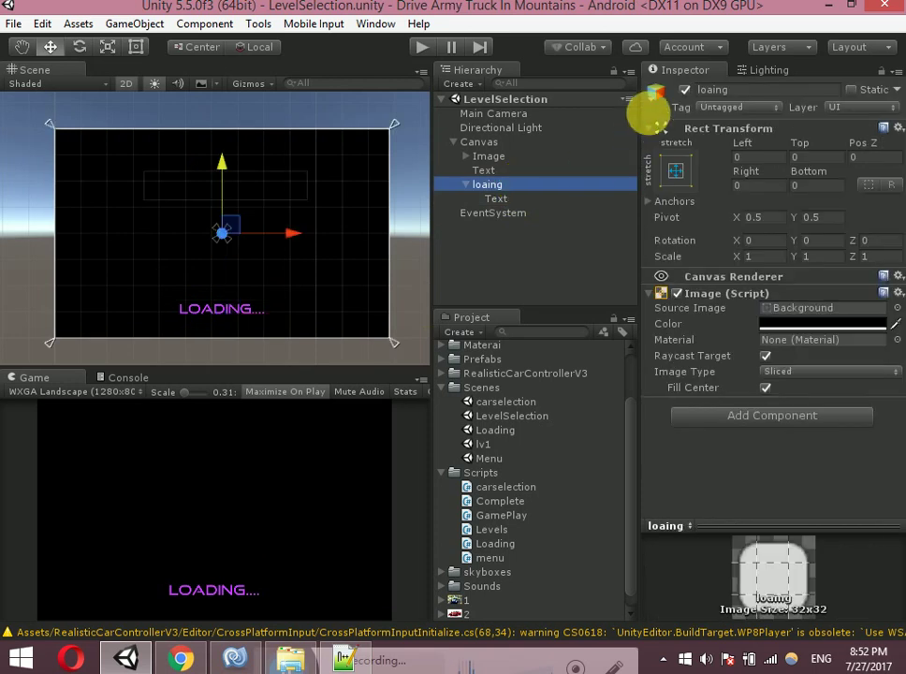
left_click(684, 89)
left_click(479, 141)
scroll(856, 365, "down", 2)
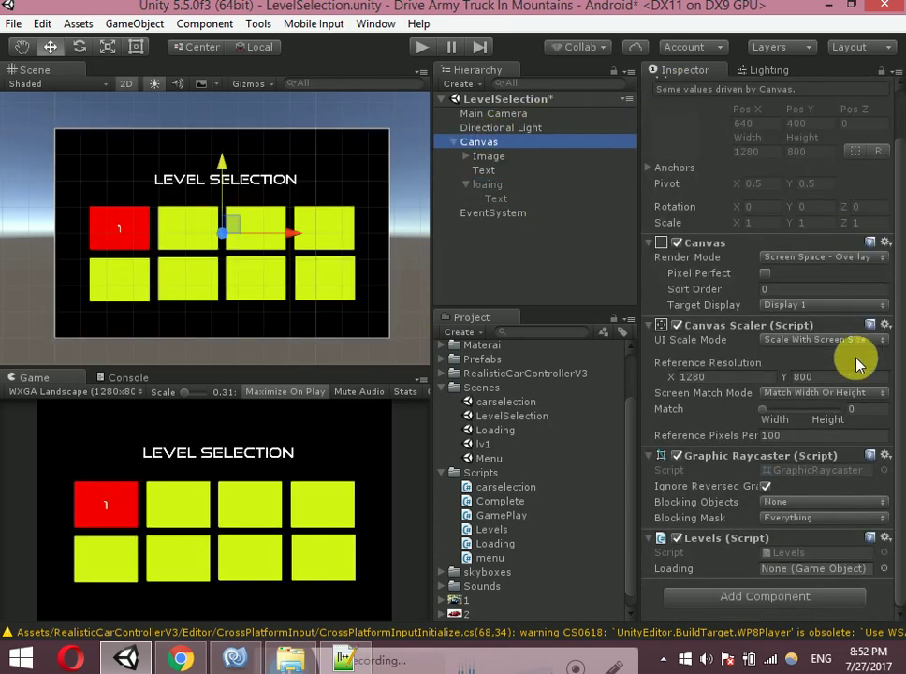
left_click_drag(490, 184, 782, 568)
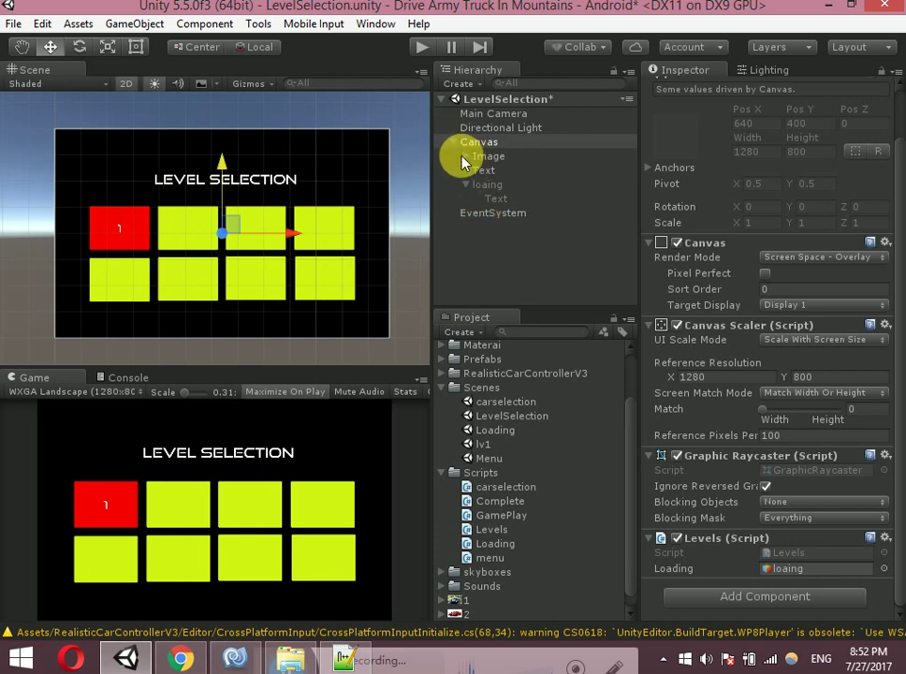
Move the lv1–lv8 buttons and number labels out of Image onto the Canvas, then select lv1–lv6
left_click(465, 158)
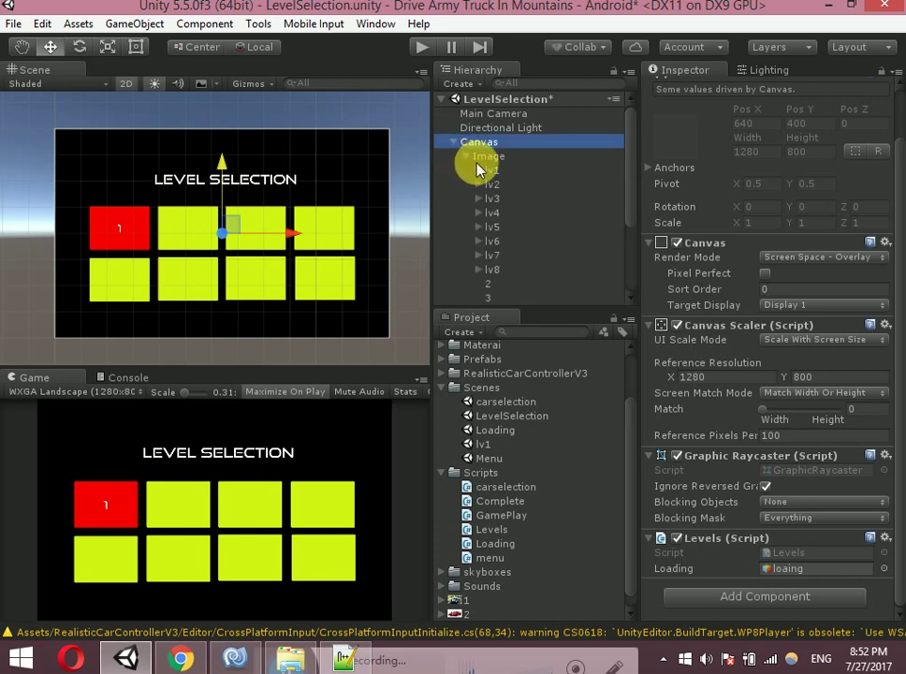
left_click(489, 174)
scroll(495, 218, "down", 3)
scroll(500, 247, "down", 2)
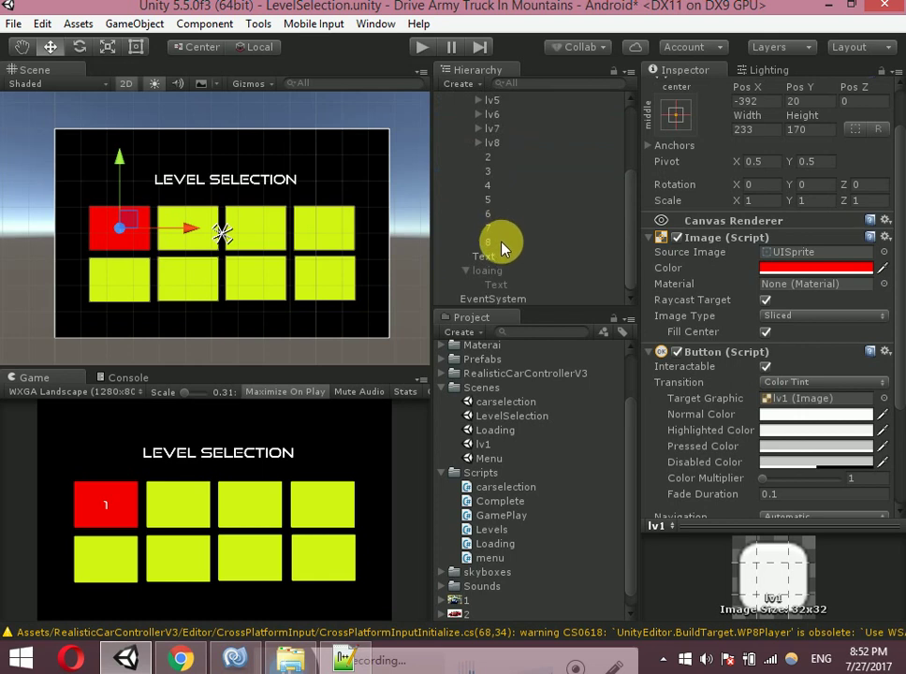
left_click(487, 224, "shift")
scroll(491, 206, "up", 5)
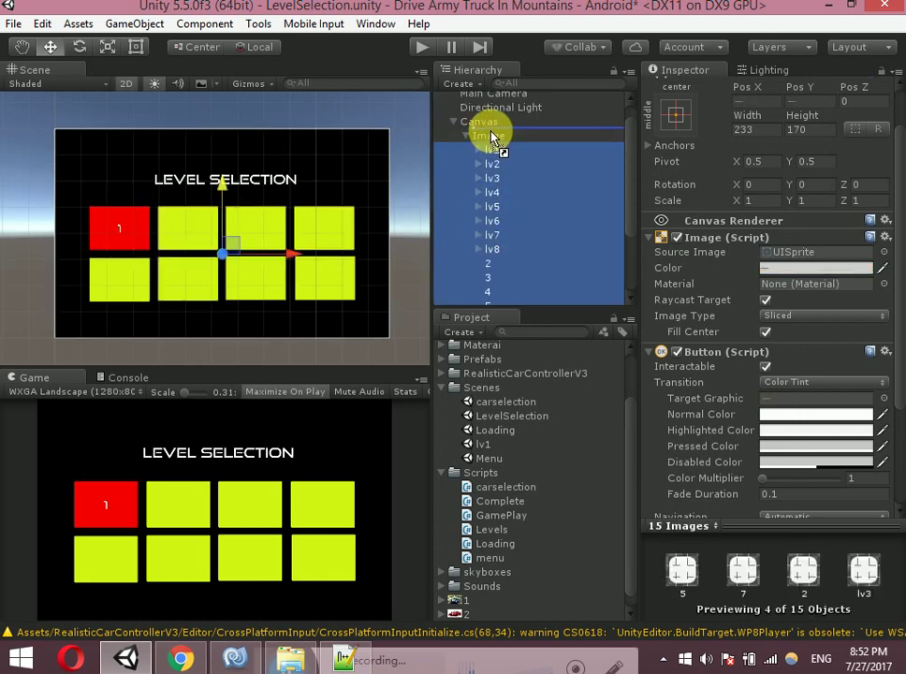
left_click_drag(490, 204, 481, 123)
scroll(496, 187, "down", 3)
mouse_move(485, 238)
left_mouse_down()
mouse_move(487, 110)
mouse_move(492, 146)
left_mouse_up()
left_click(479, 170)
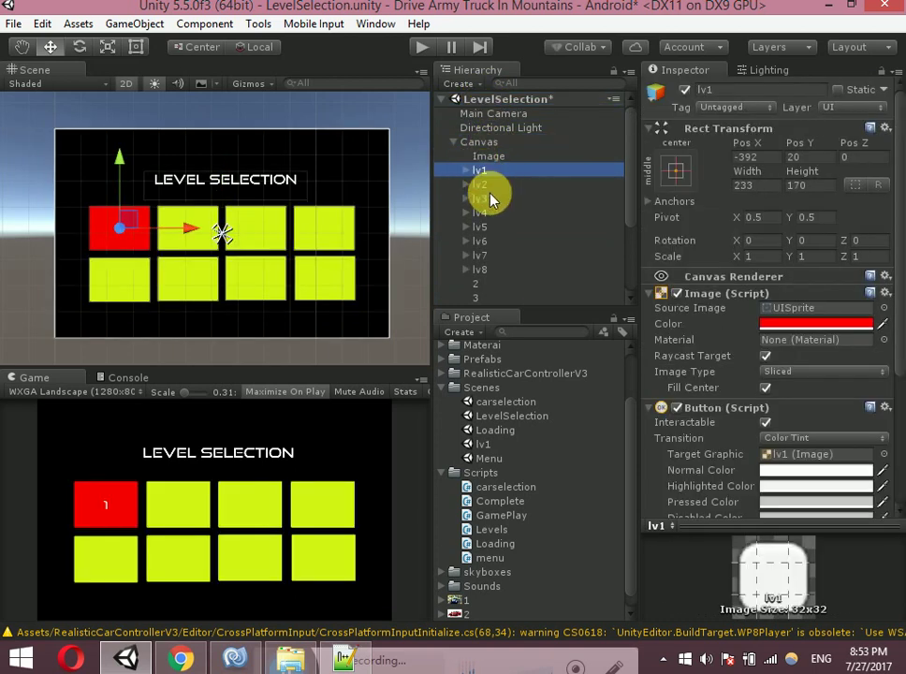
left_click_drag(490, 198, 491, 269)
Add an On Click entry targeting the Canvas and wire lv1 and lv2 to Levels.lv1 and Levels.lv2
scroll(749, 374, "down", 5)
left_click(851, 467)
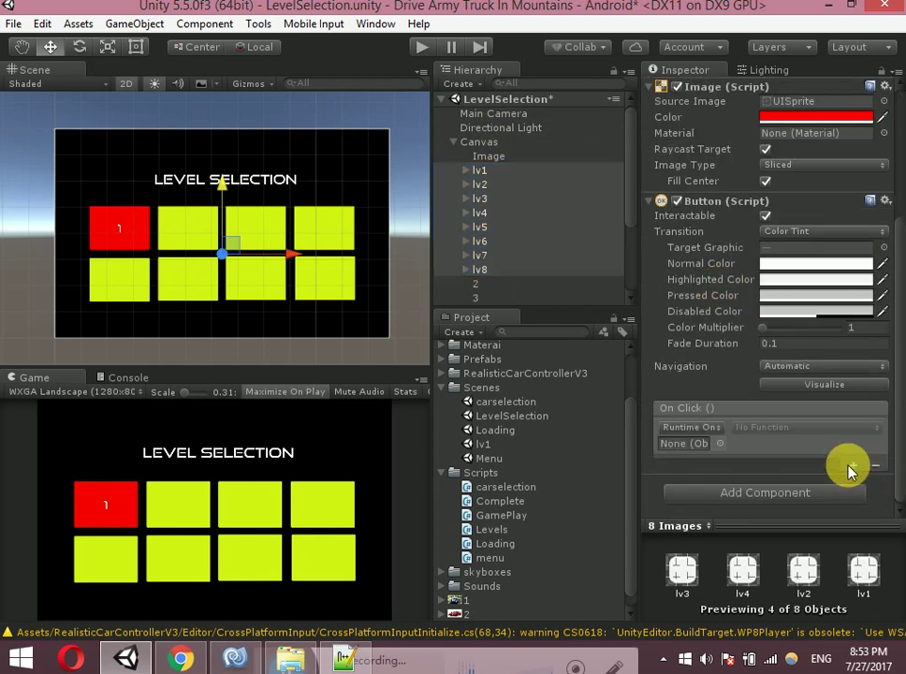
left_click_drag(521, 173, 711, 452)
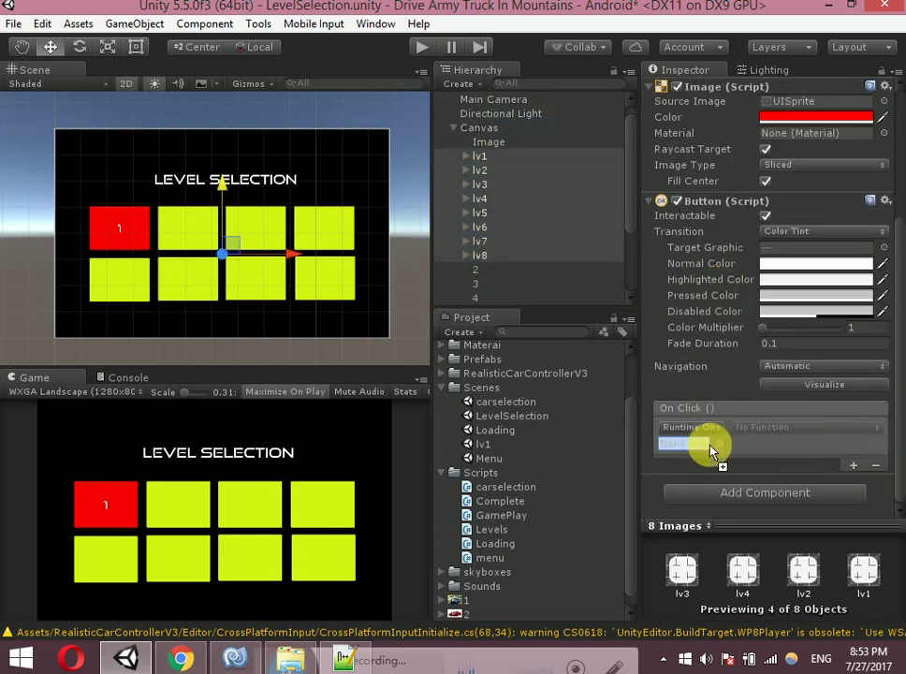
left_click(478, 164)
left_click(749, 426)
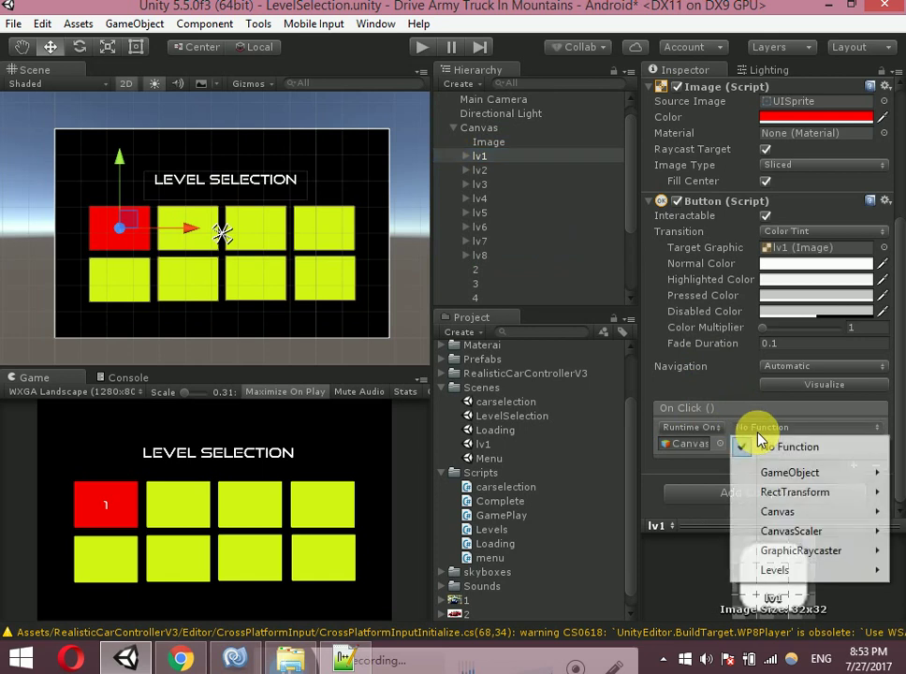
mouse_move(795, 572)
left_click(553, 356)
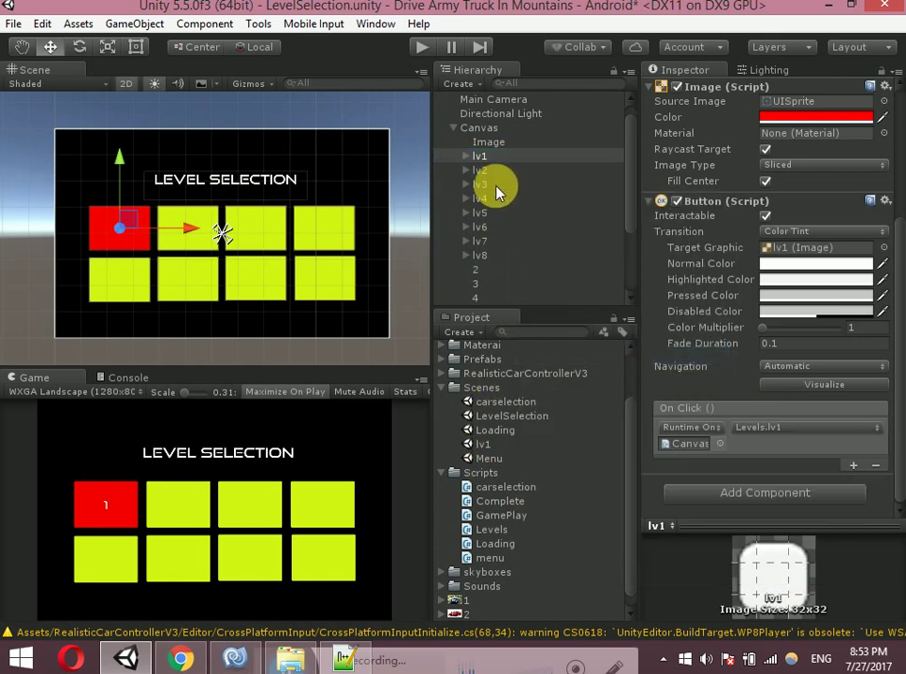
left_click(479, 170)
left_click(785, 433)
mouse_move(786, 573)
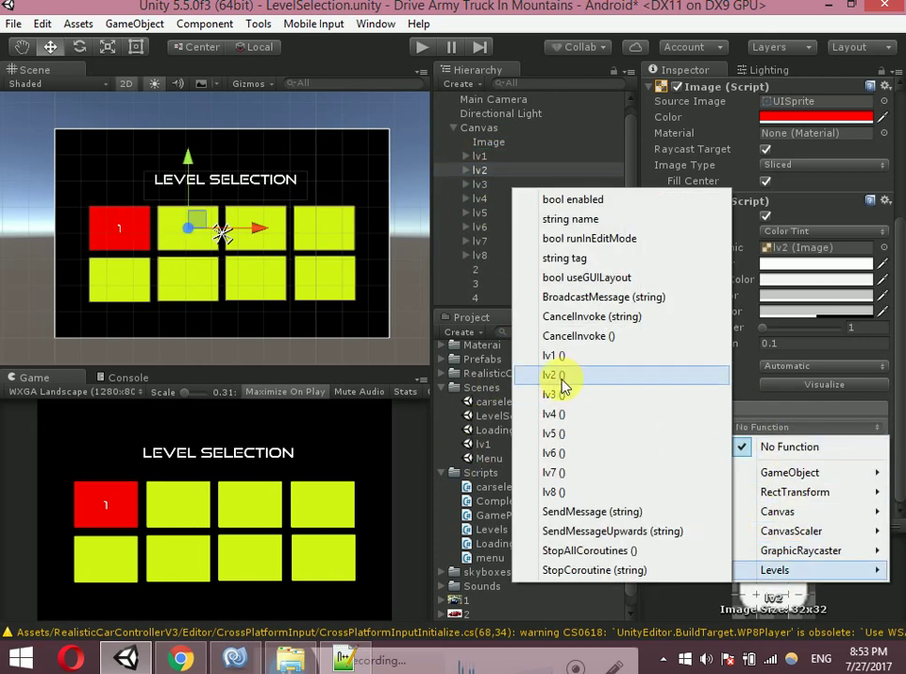
left_click(561, 354)
left_click(777, 427)
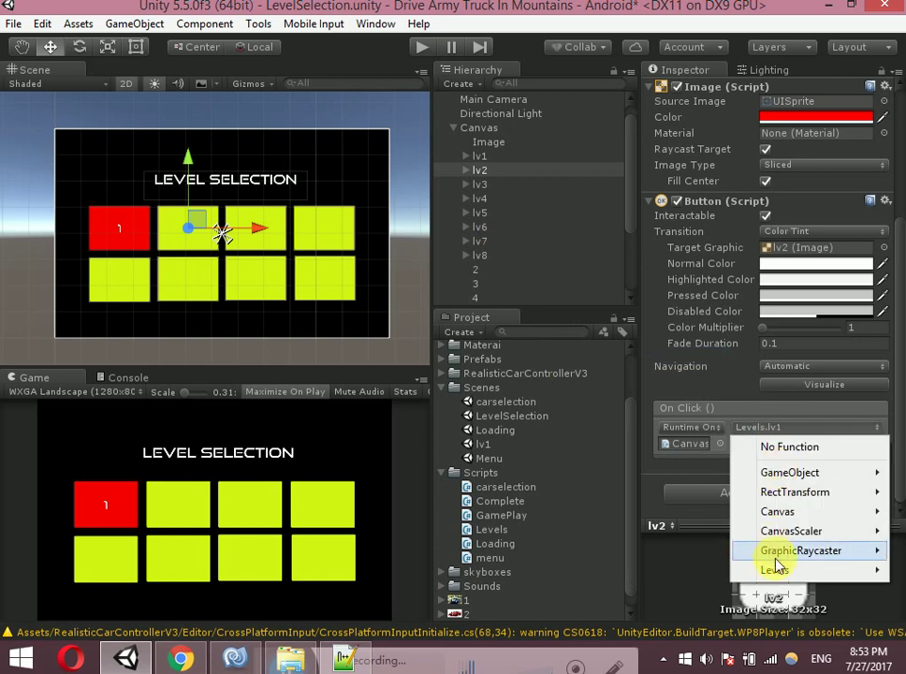
left_click(547, 374)
Set the lv3, lv4 and lv5 buttons' On Click to Levels.lv3, lv4 and lv5
left_click(479, 184)
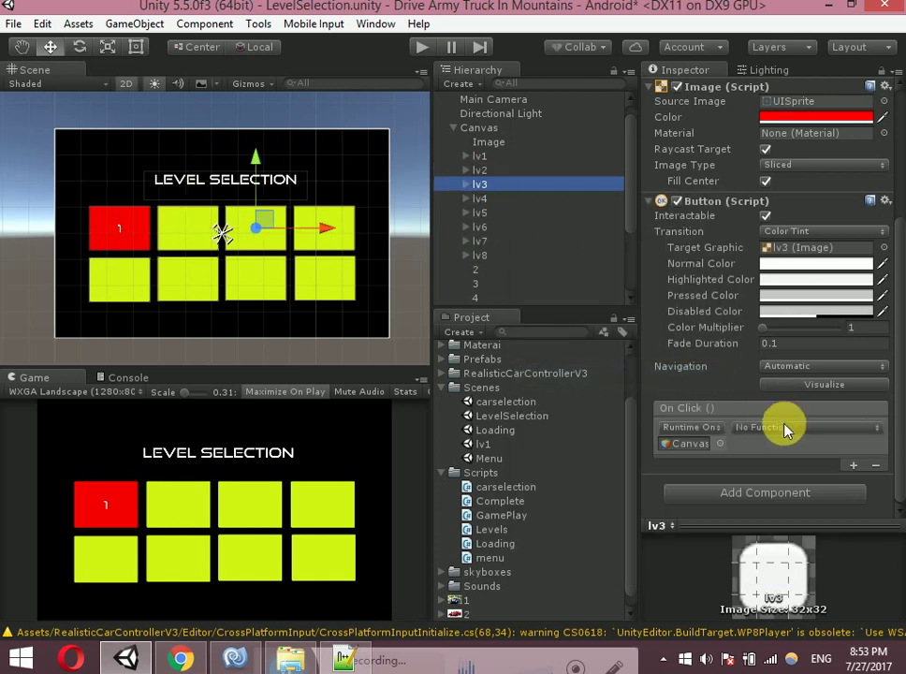
left_click(784, 428)
left_click(554, 394)
left_click(479, 199)
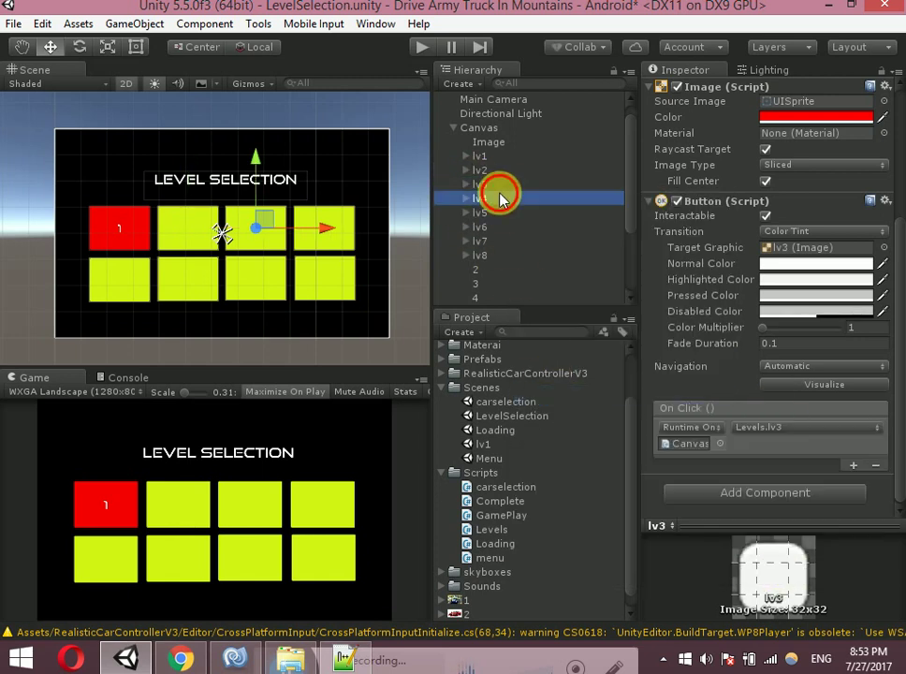
left_click(795, 427)
mouse_move(807, 571)
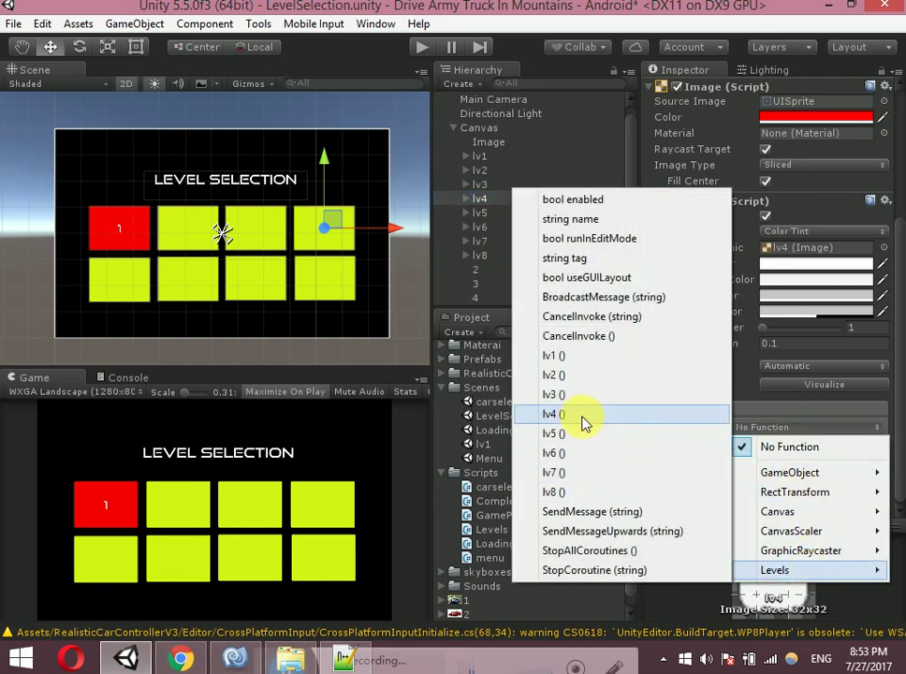
left_click(577, 415)
left_click(482, 212)
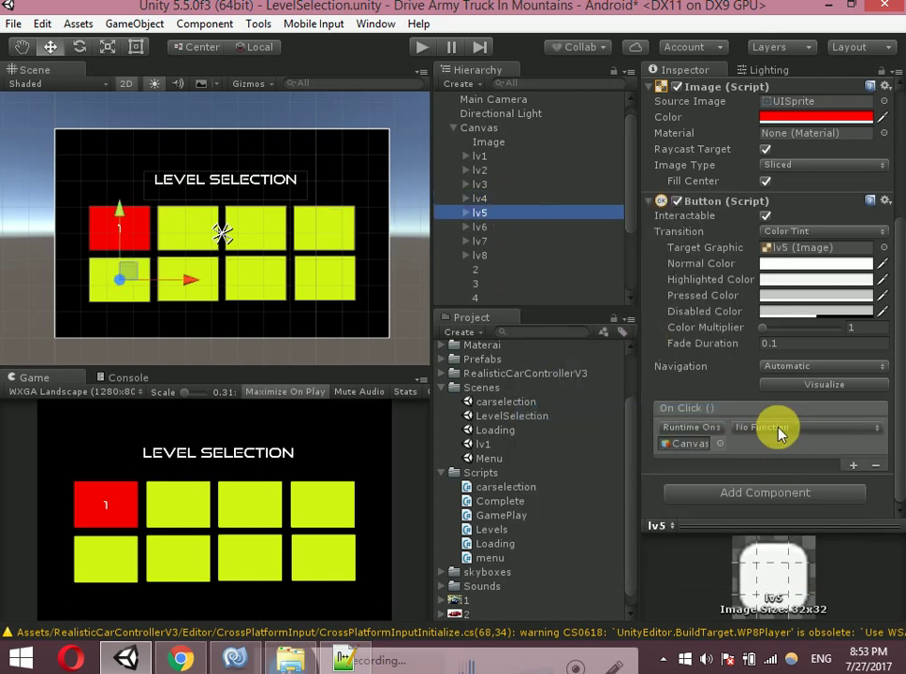
left_click(778, 428)
mouse_move(822, 567)
left_click(554, 430)
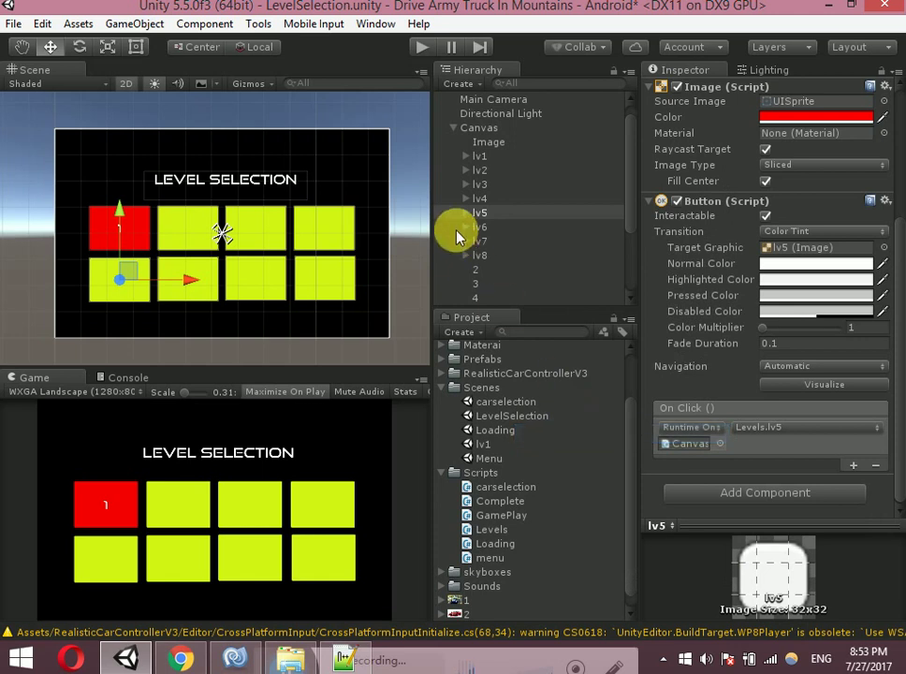
Set lv6, lv7 and lv8 to call Levels.lv6, lv7 and lv8, then save the scene
left_click(454, 227)
left_click(779, 428)
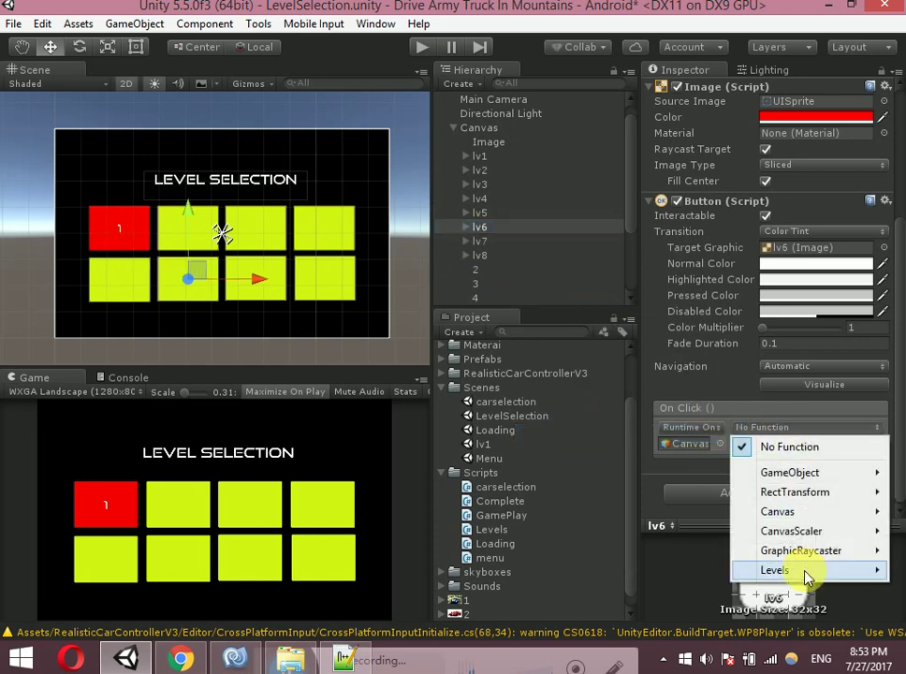
mouse_move(809, 571)
left_click(572, 453)
left_click(519, 240)
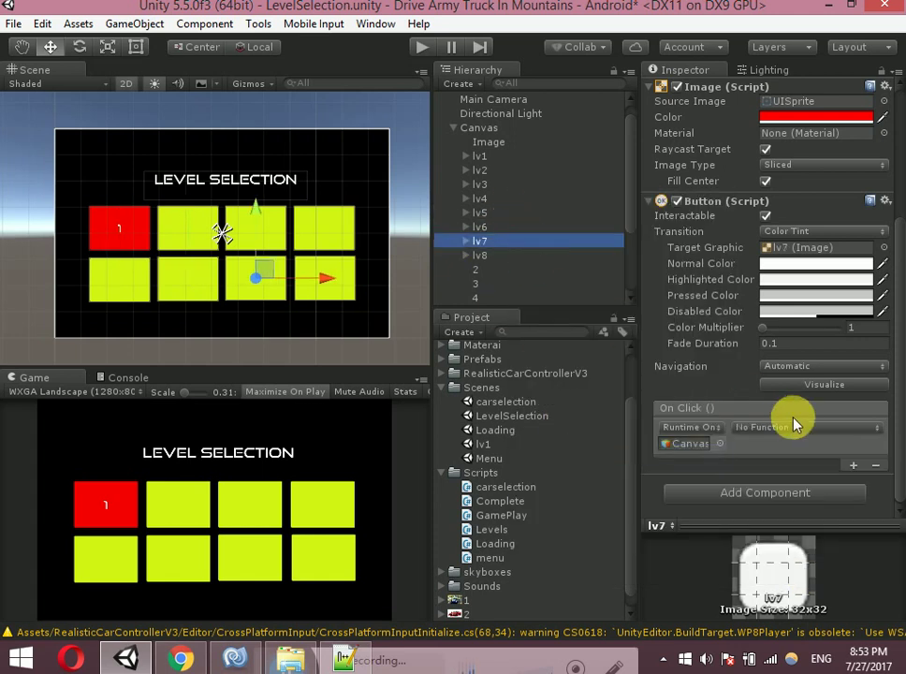
left_click(764, 429)
mouse_move(808, 570)
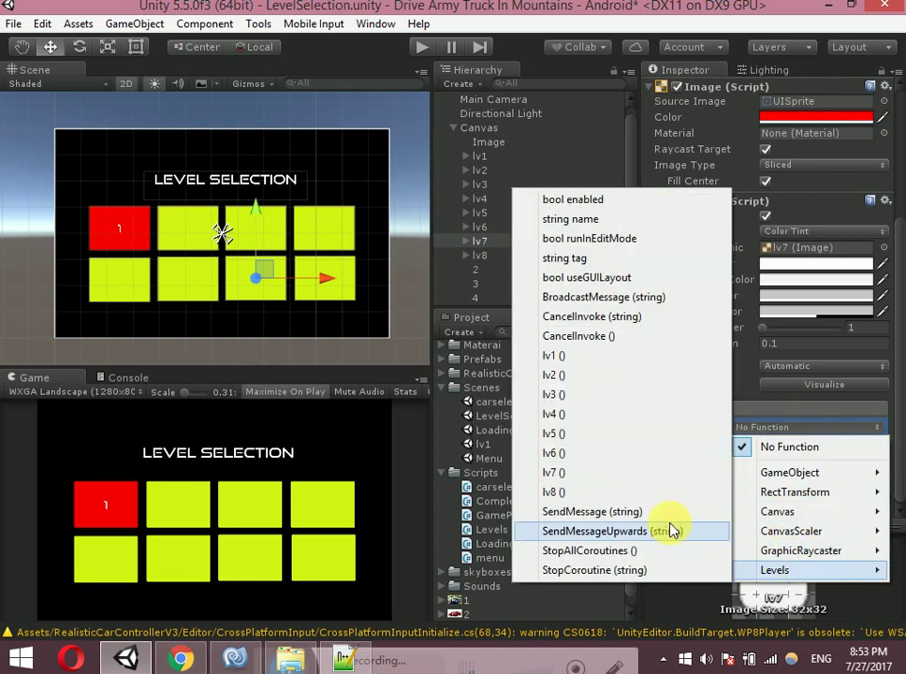
left_click(580, 479)
left_click(510, 255)
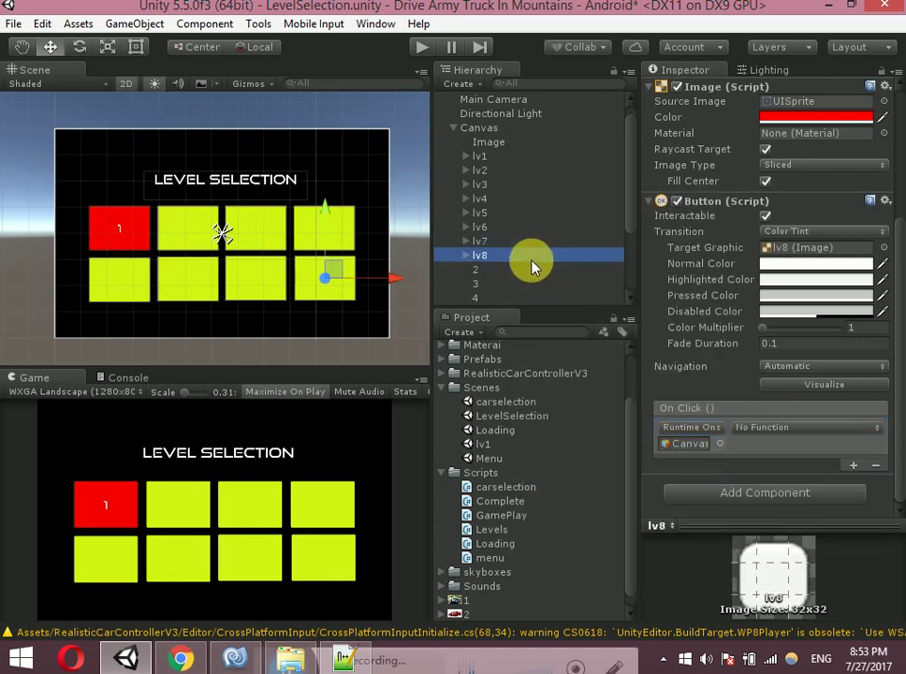
left_click(803, 427)
mouse_move(790, 570)
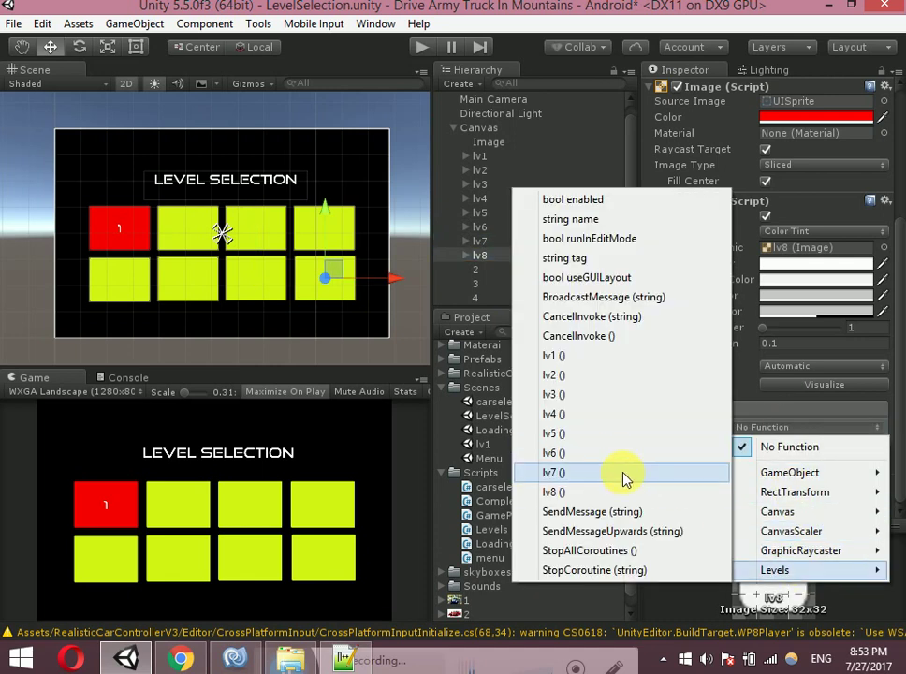
left_click(632, 492)
key("ctrl+s")
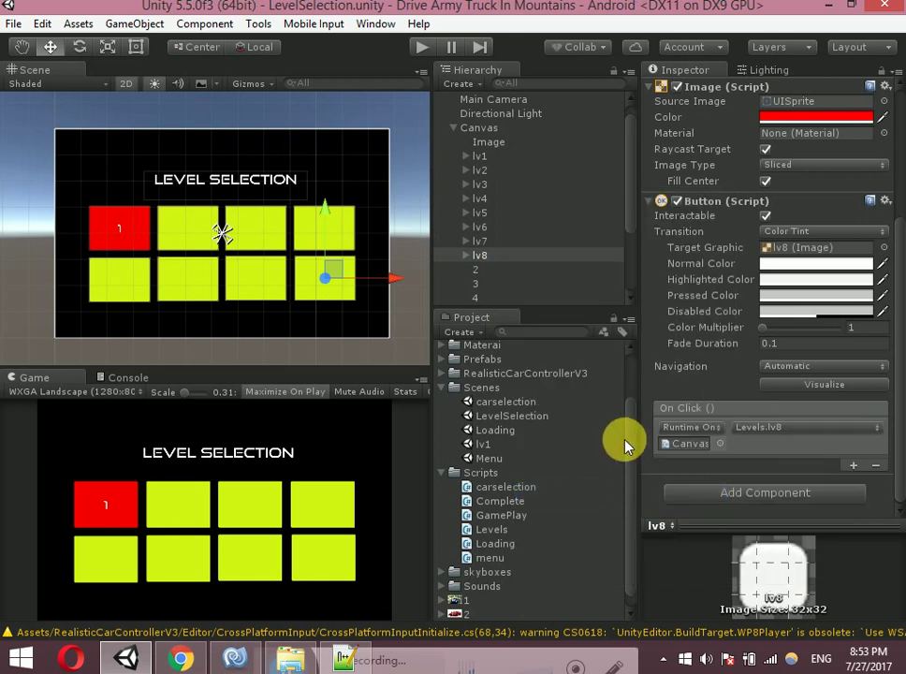
Add Scenes/lv1 to the Build Settings scene list as build index 4
left_click(14, 24)
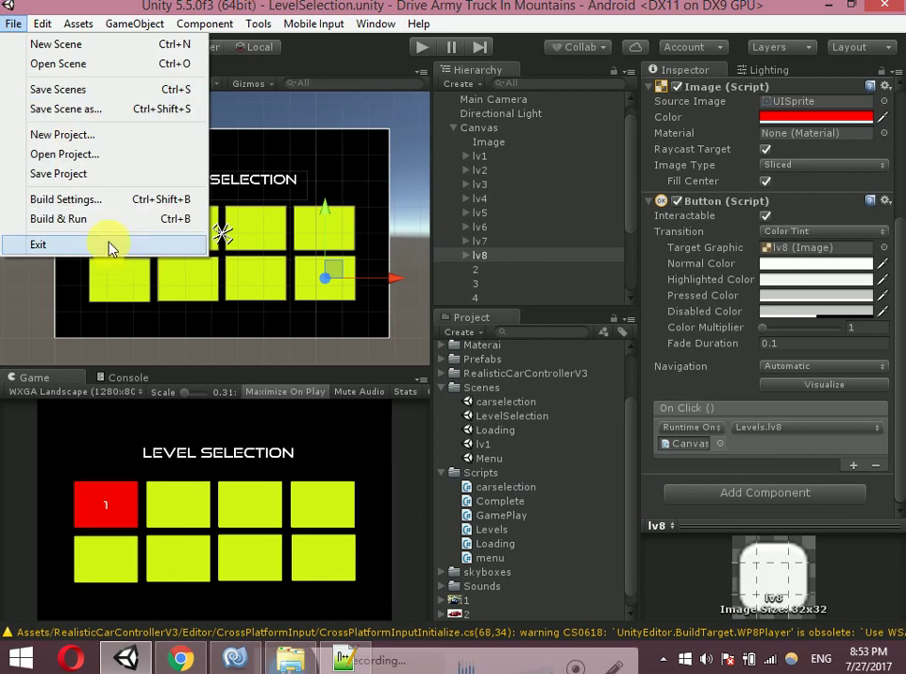
left_click(89, 199)
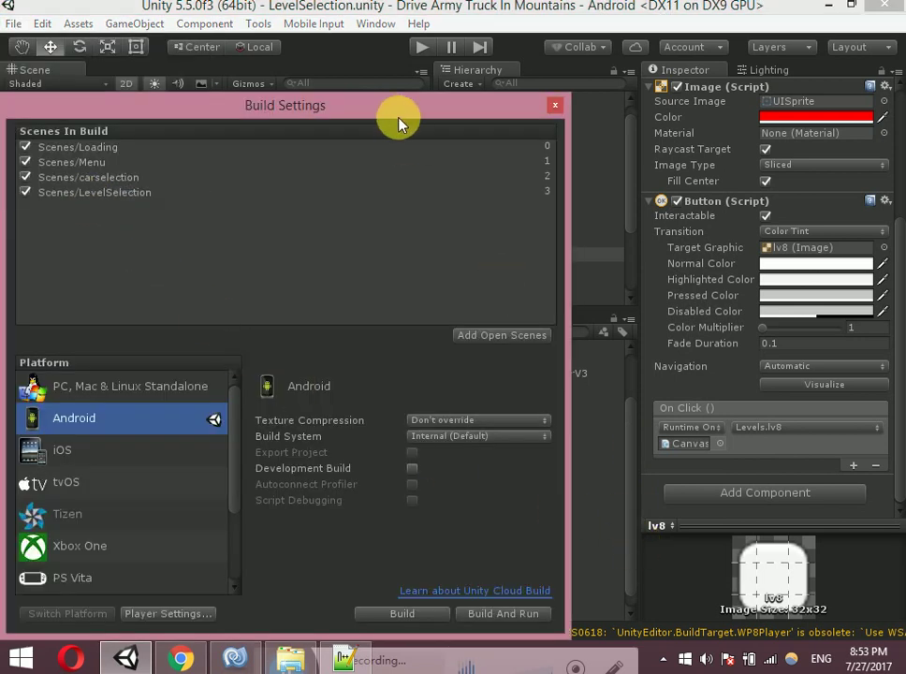
left_click_drag(401, 107, 418, 285)
left_click_drag(491, 458, 326, 246)
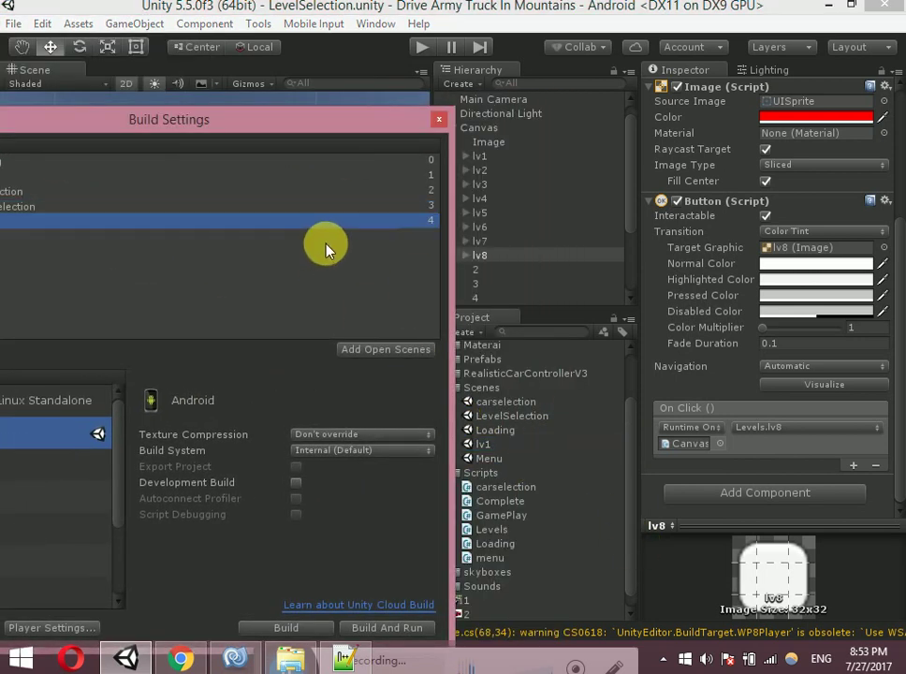
left_click_drag(391, 107, 575, 136)
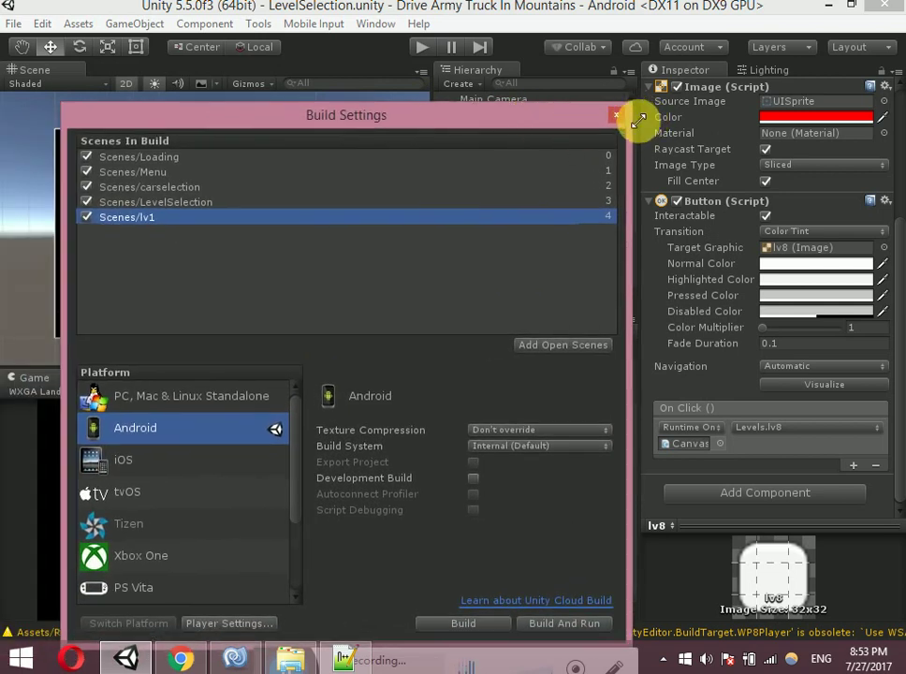
left_click(616, 115)
left_click(422, 51)
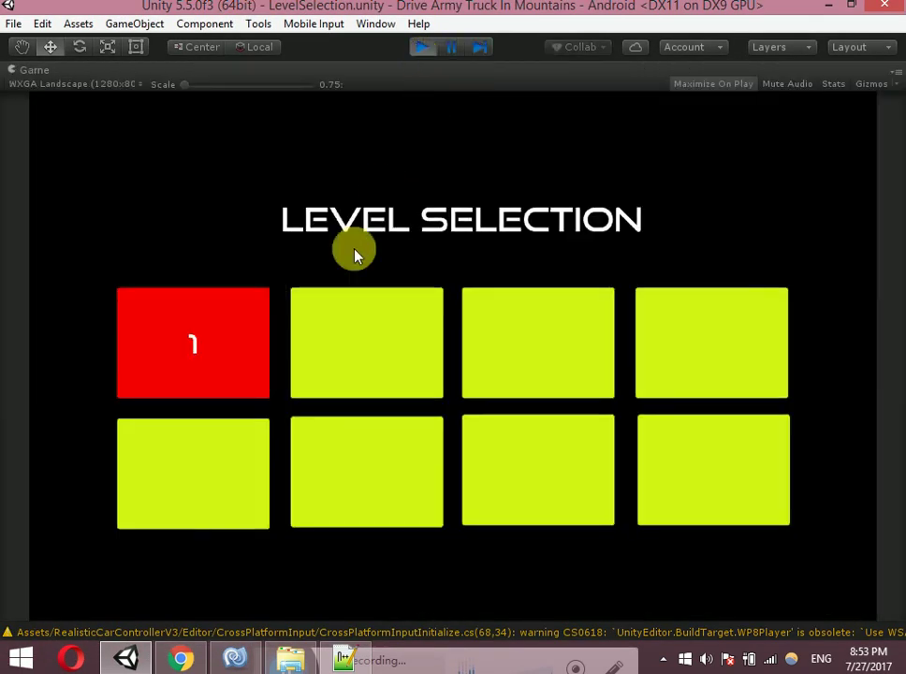
Load level 1 from the level selection in Play mode, then stop the run
left_click(224, 327)
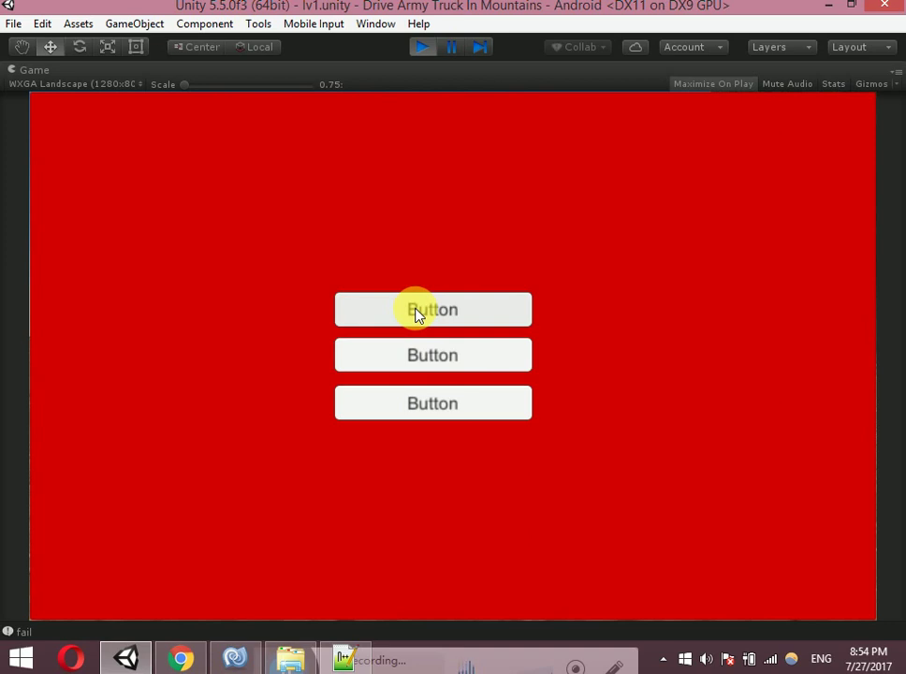
left_click(414, 47)
Open lv1, set the Game Play Target Time to 100, save, and reopen LevelSelection
double_click(514, 446)
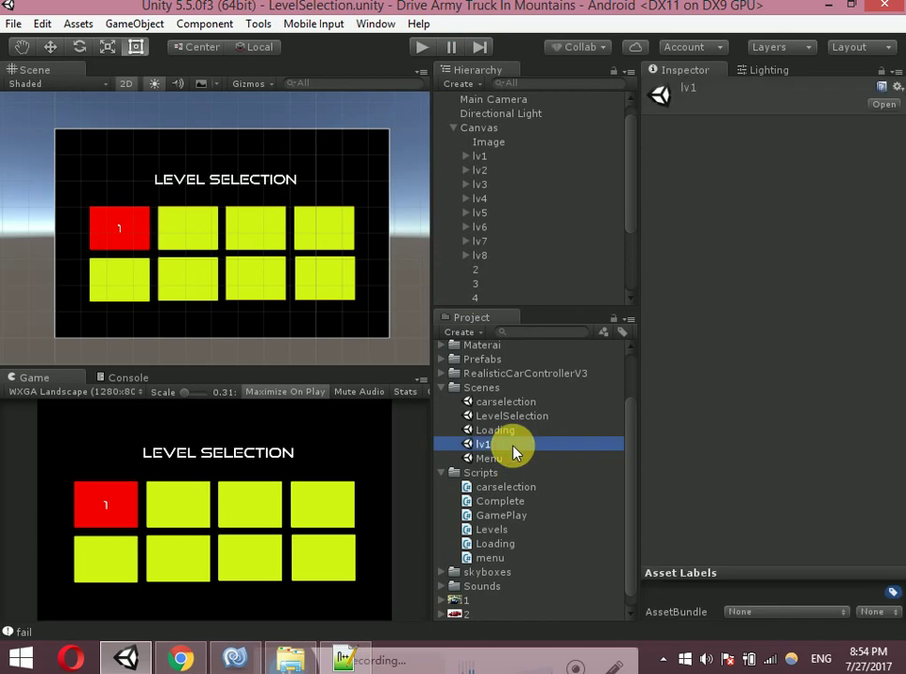
left_click(474, 213)
left_click(481, 157)
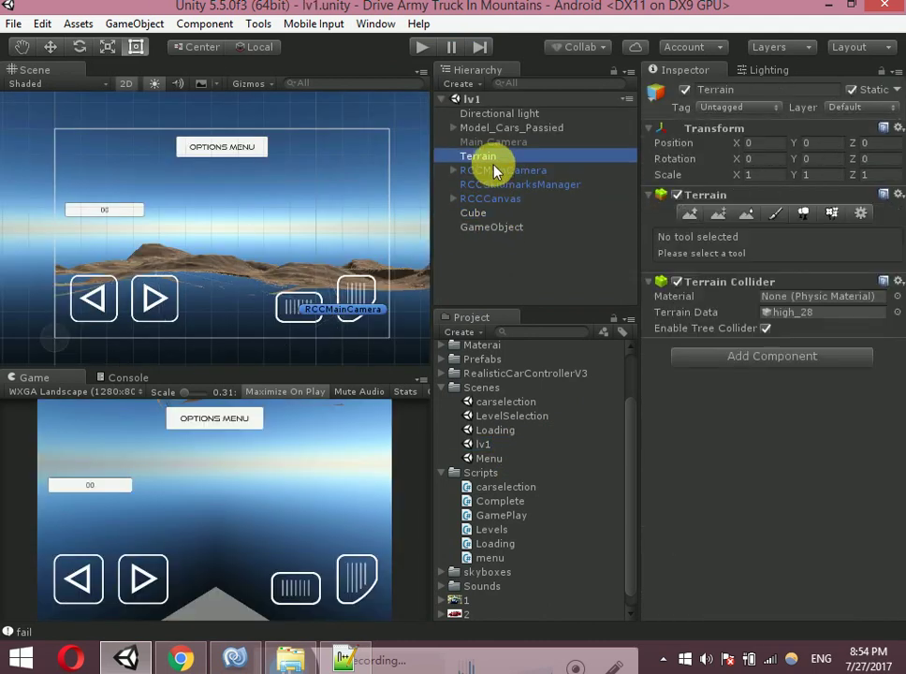
left_click(486, 199)
left_click(499, 226)
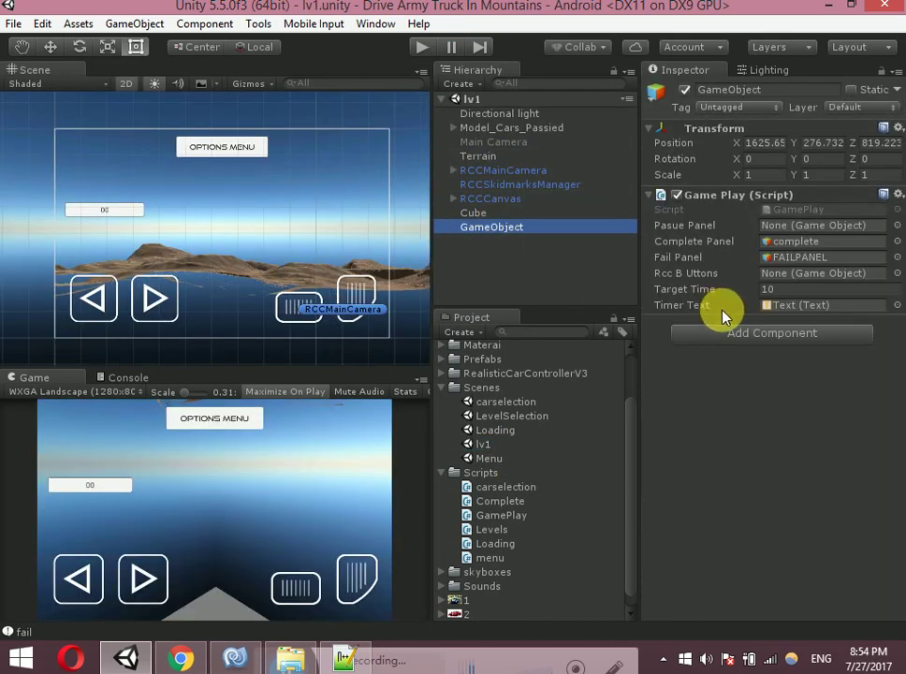
left_click(786, 292)
type("1")
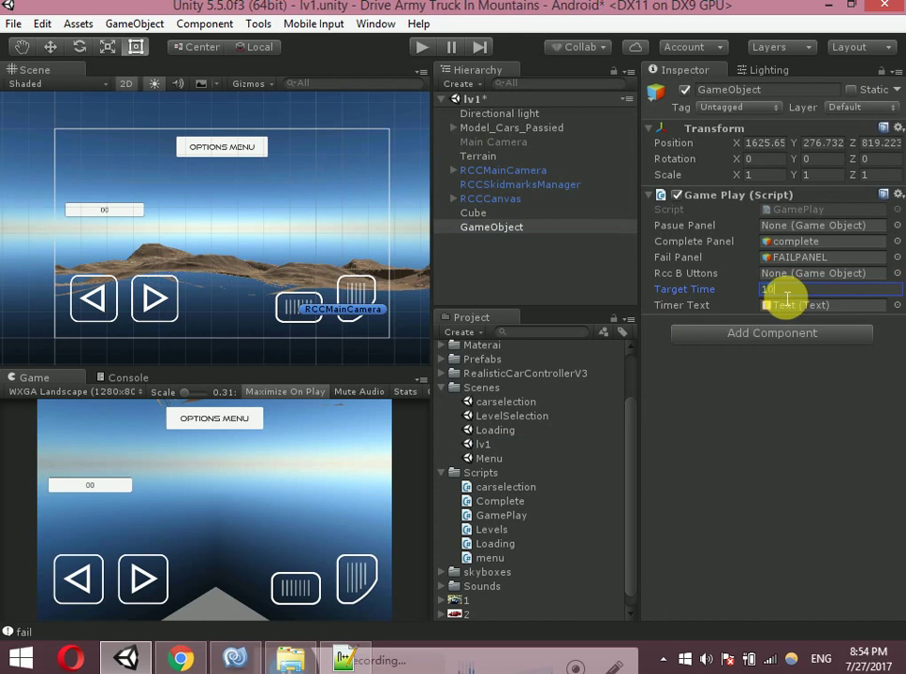
type("0")
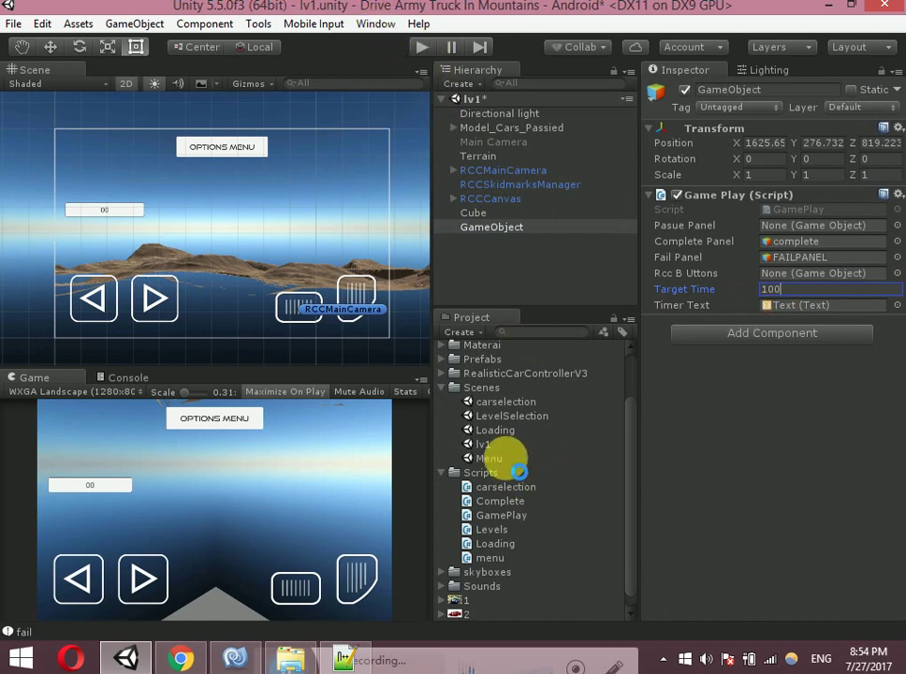
key("ctrl+s")
left_click(505, 401)
double_click(512, 416)
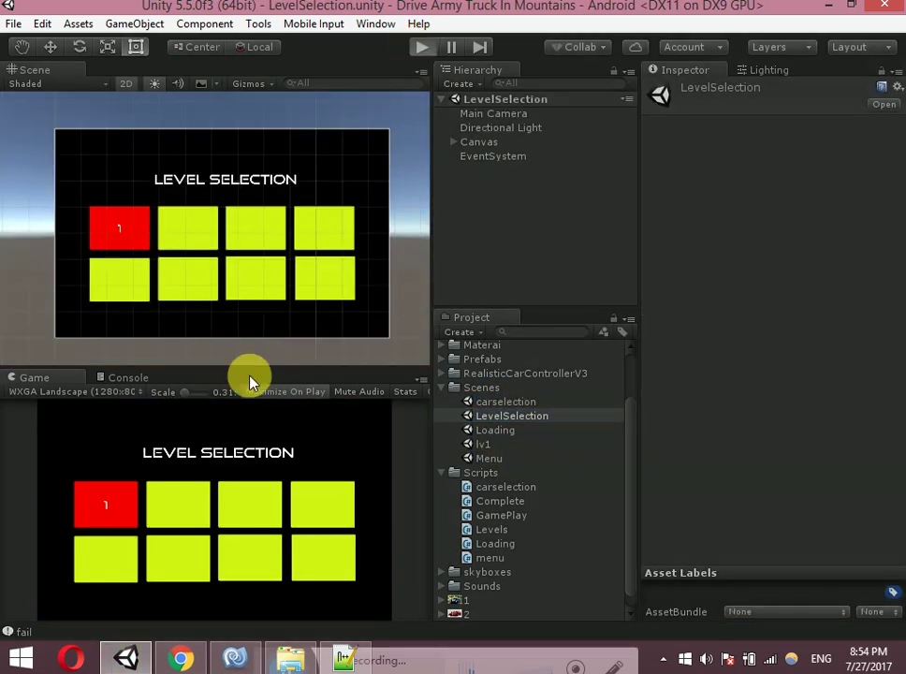
Play-test level 1, steering and braking the car until the red three-button panel appears, then stop
key("ctrl+p")
left_click(296, 383)
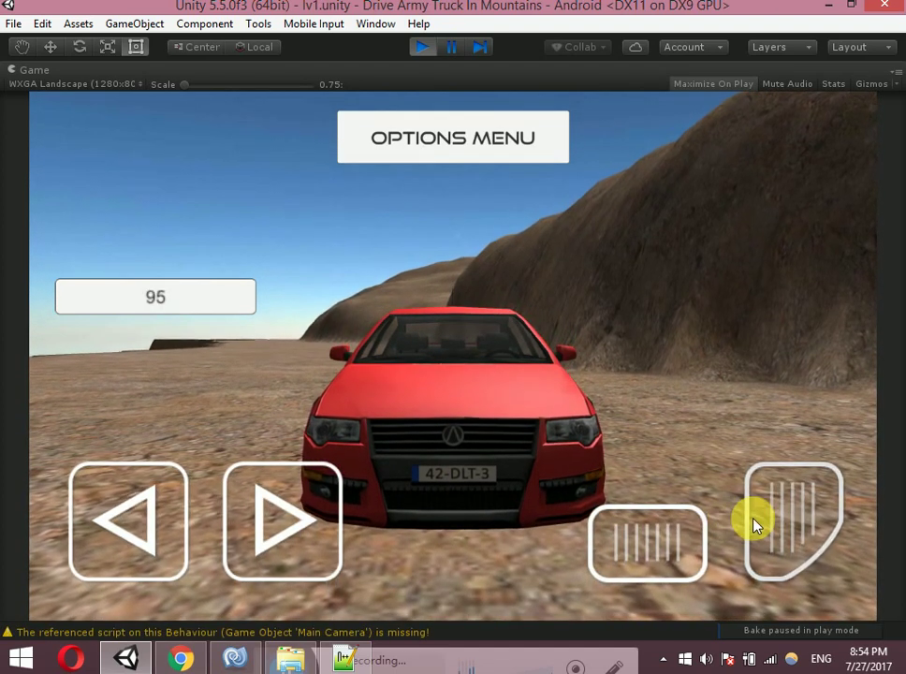
left_click(683, 546)
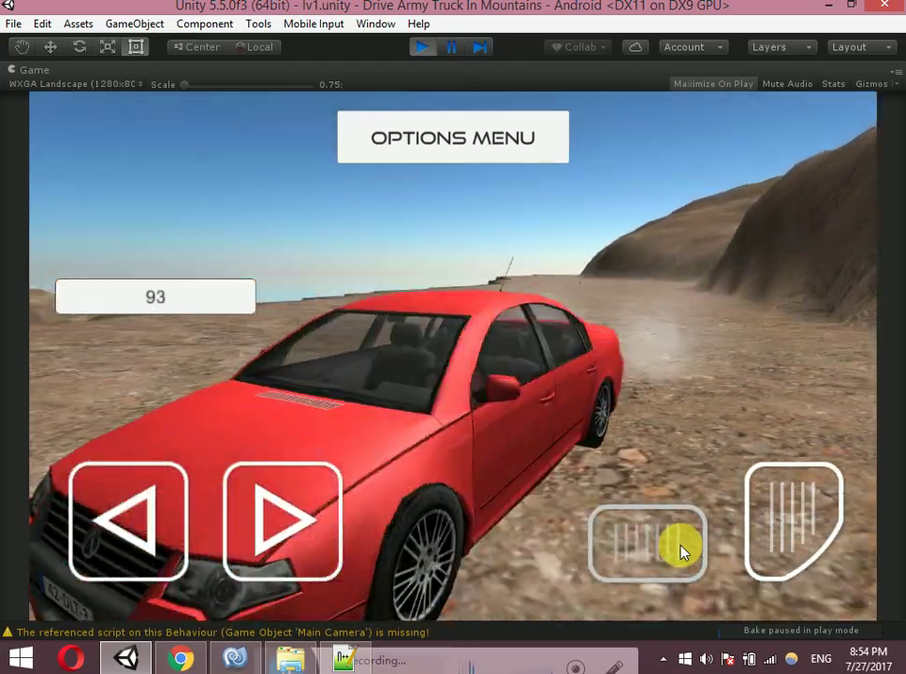
left_click(115, 516)
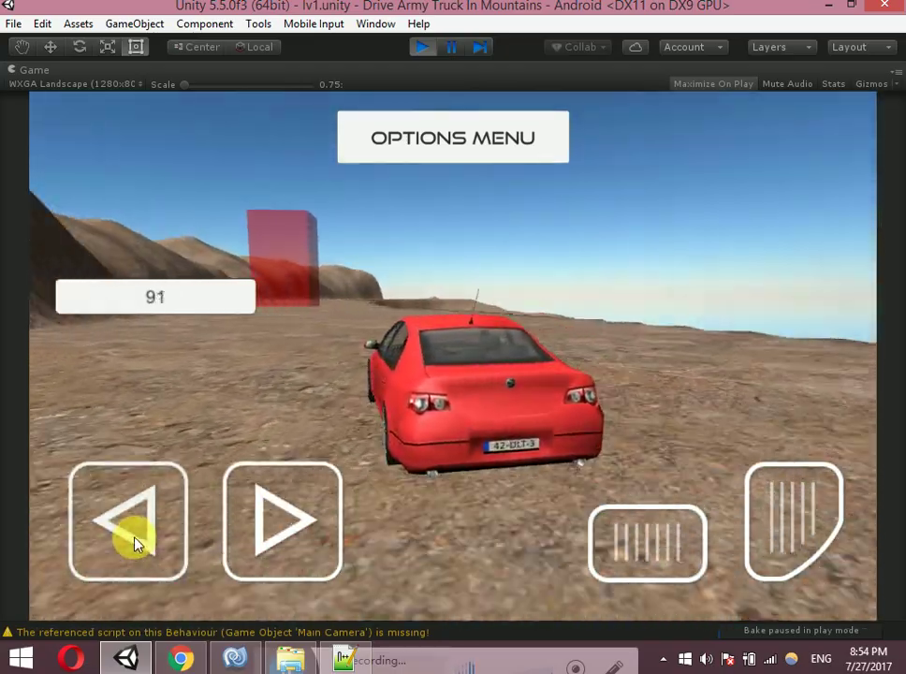
left_click(260, 534)
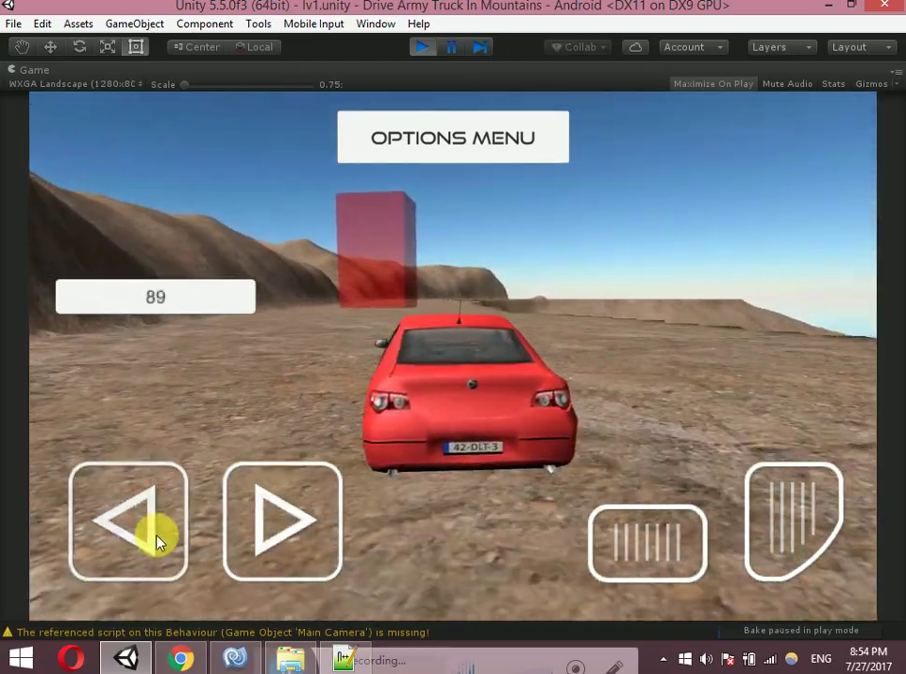
left_click(263, 529)
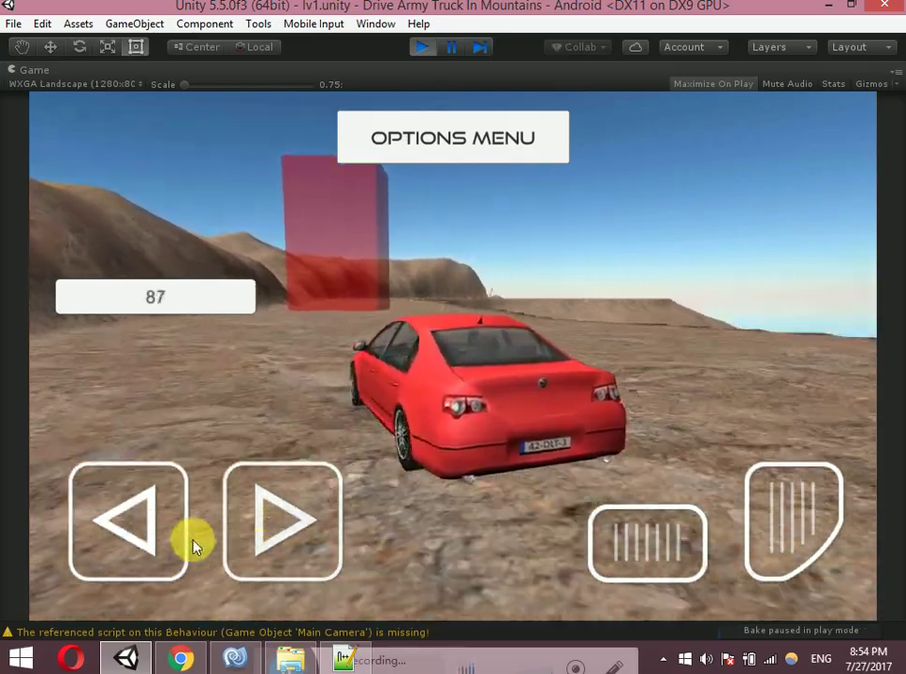
left_click(178, 541)
left_click(301, 531)
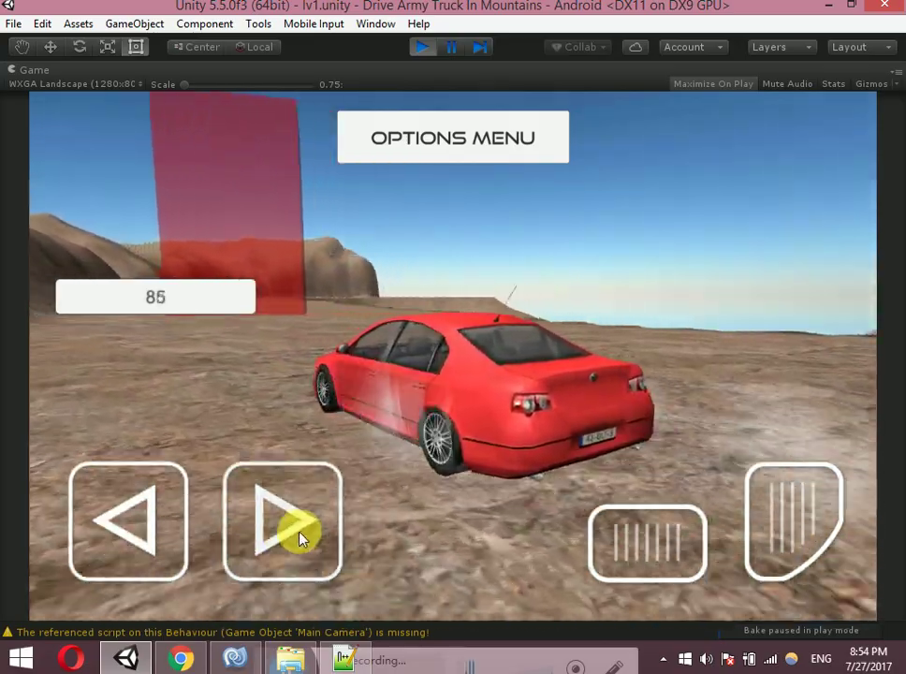
left_click(178, 542)
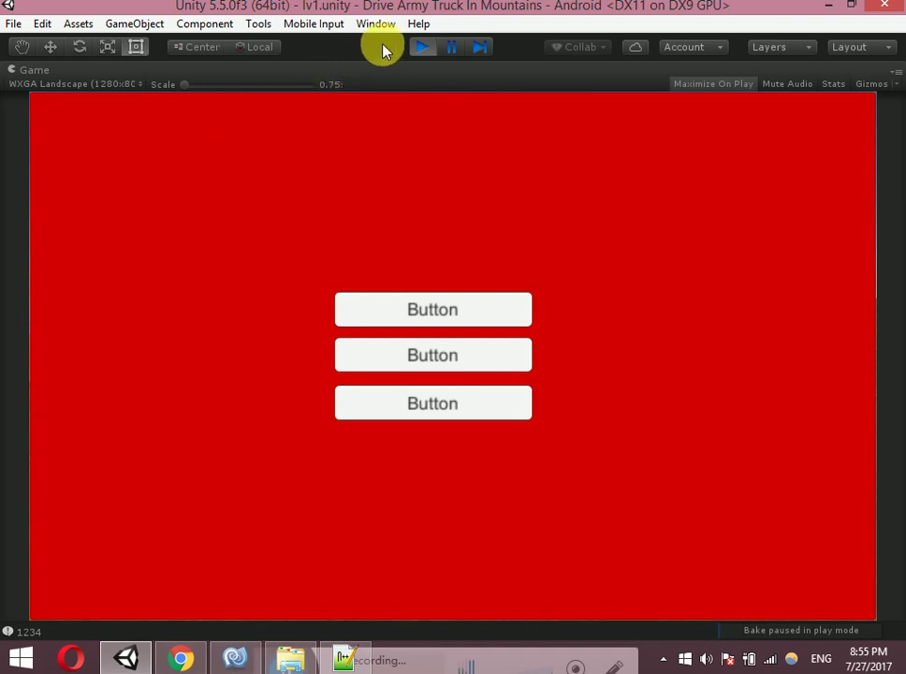
left_click(420, 48)
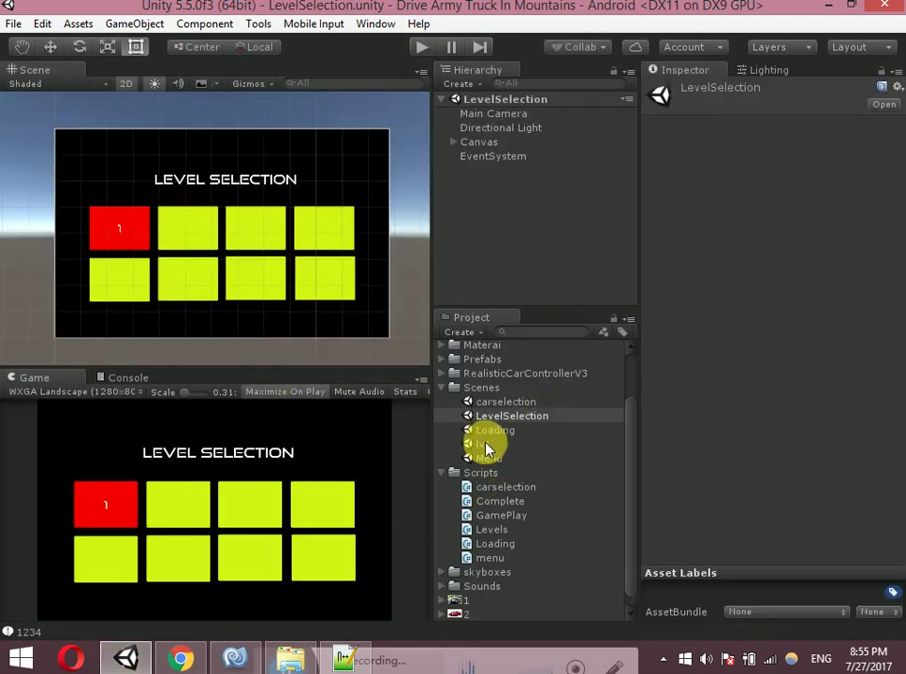
Open the lv1 scene and narrow the timer box from 160 to about 128 wide
left_click(488, 458)
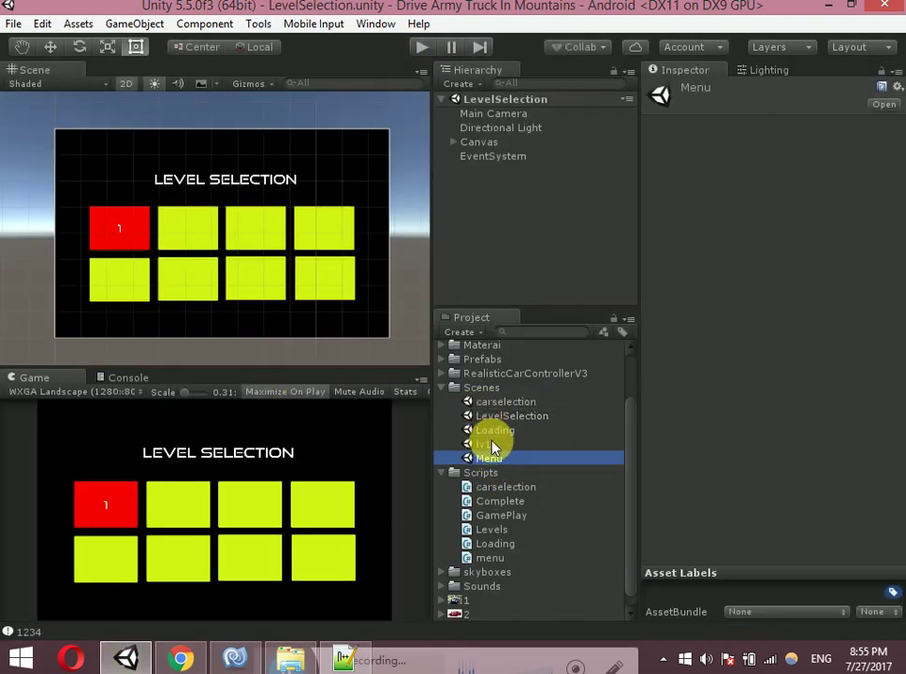
double_click(484, 444)
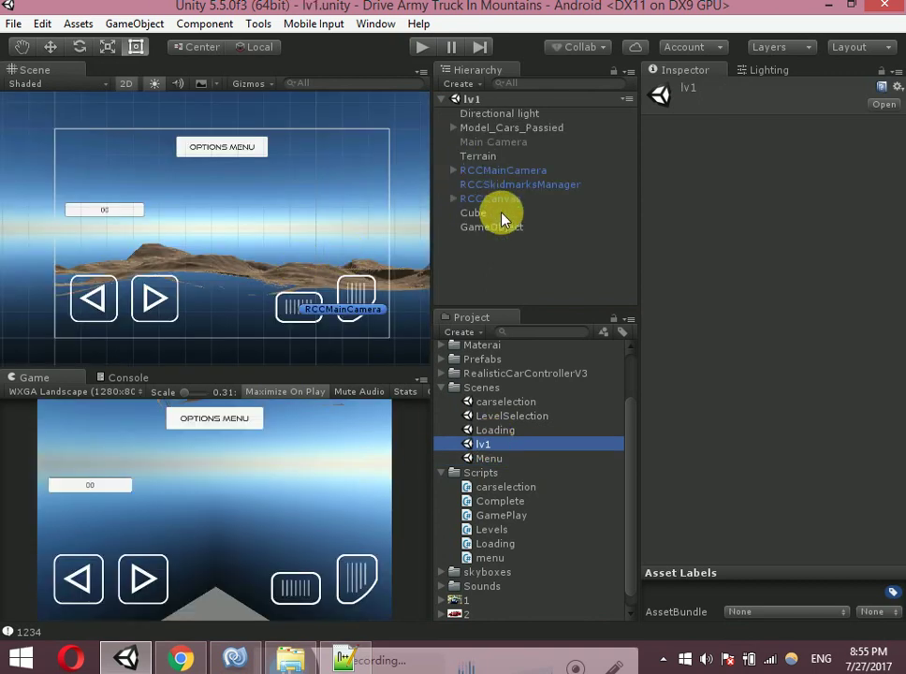
left_click(94, 209)
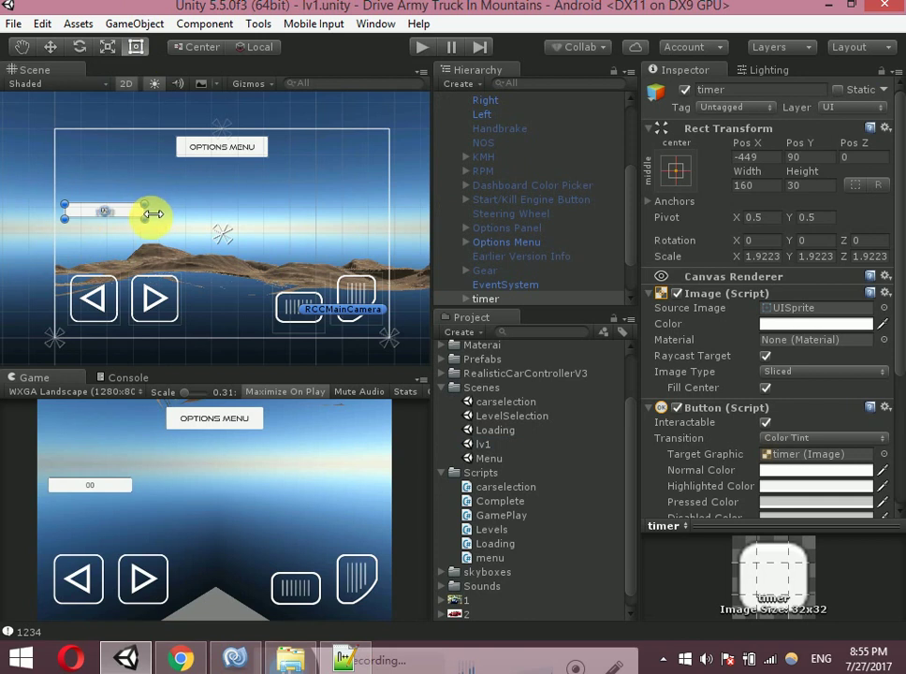
left_click_drag(146, 211, 137, 214)
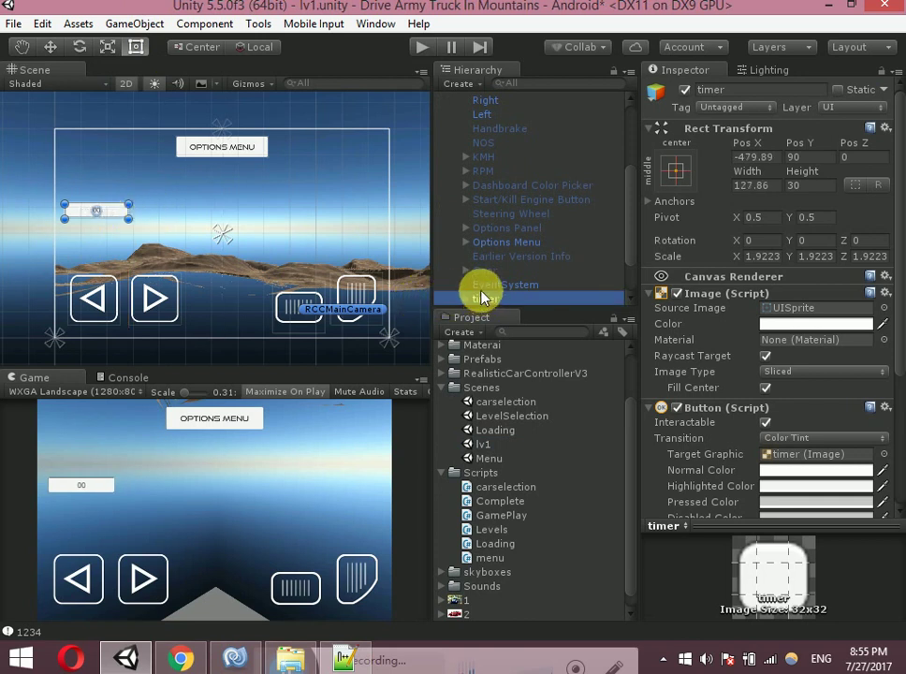
left_click(505, 257)
scroll(503, 224, "down", 2)
Make the complete panel visible and rename its top button next, labelled 'nect level'
left_click(501, 257)
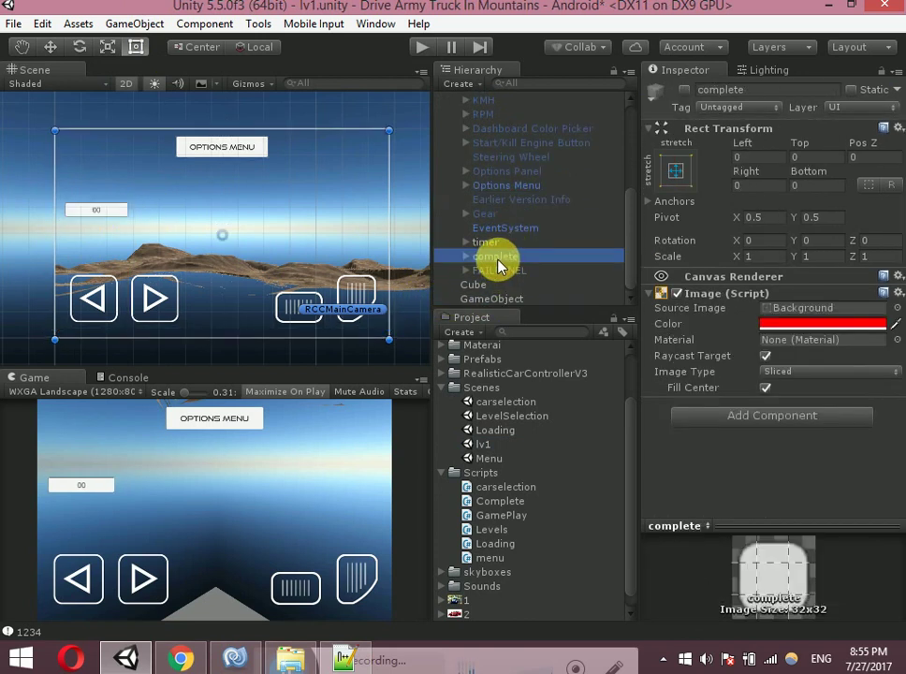
left_click(686, 90)
left_click(210, 214)
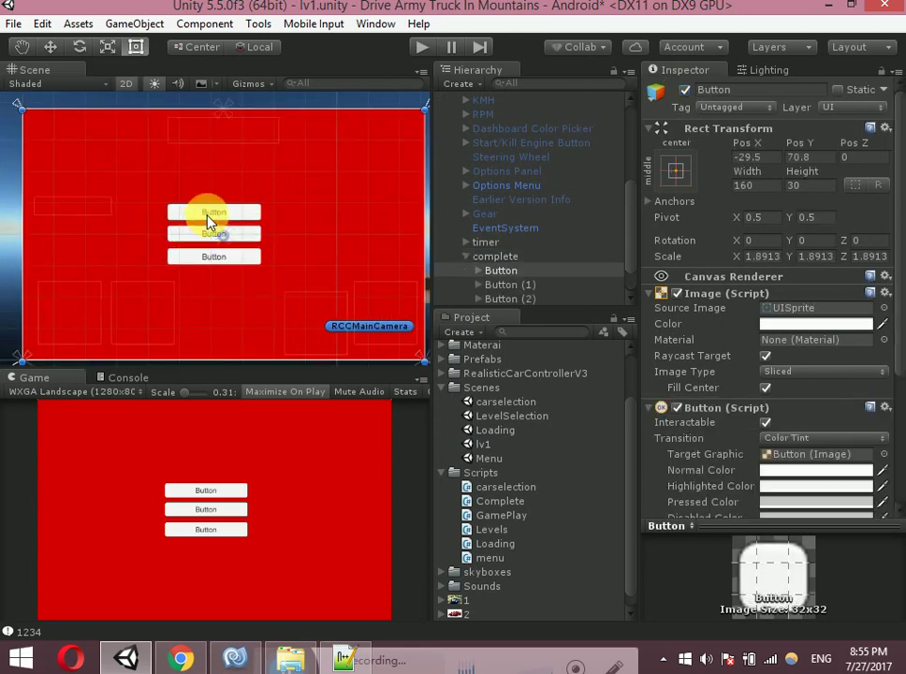
left_click(499, 269)
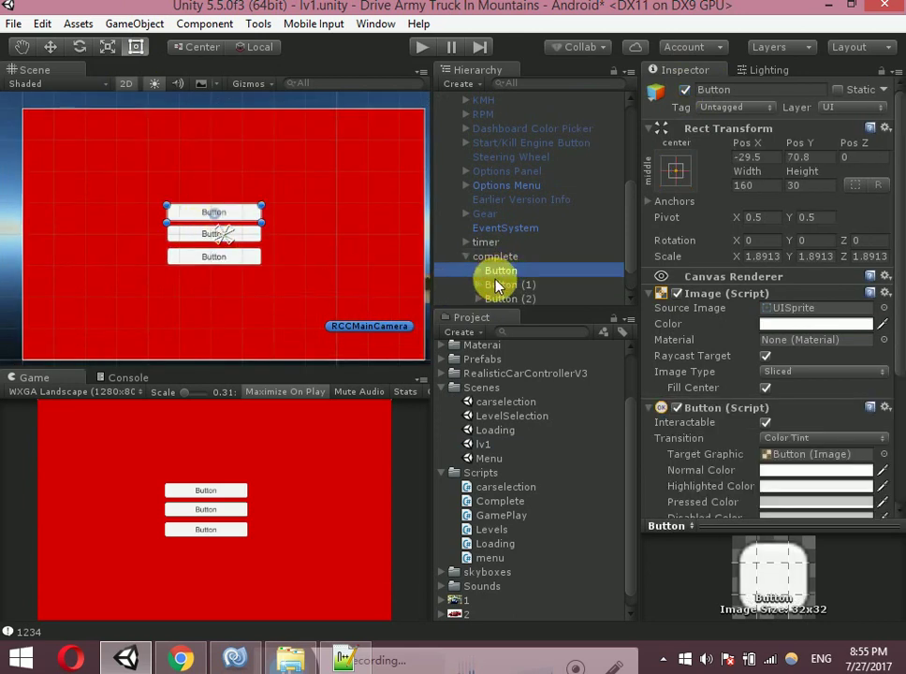
type("pl")
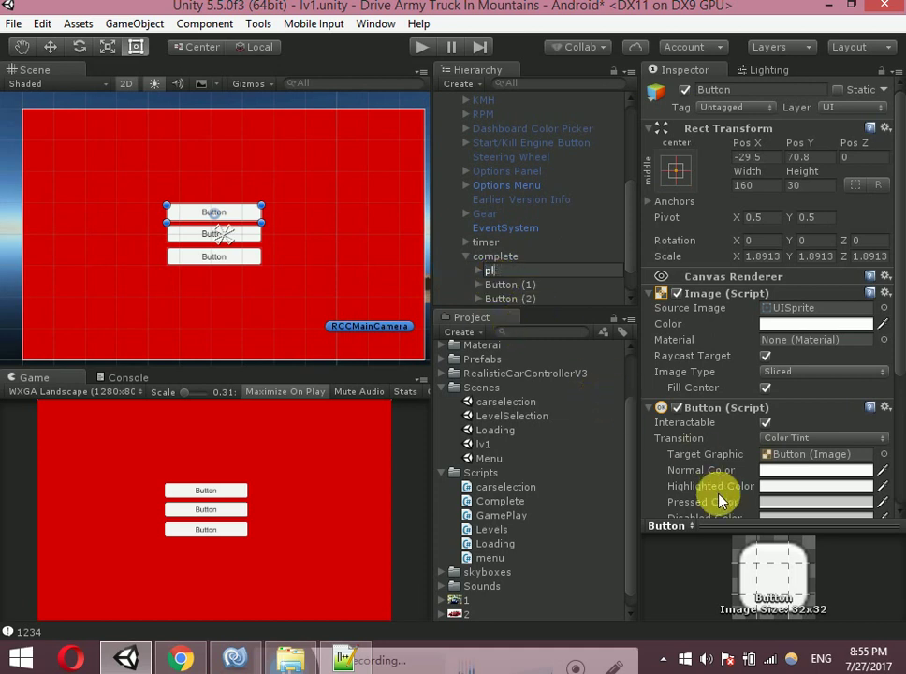
key("BackSpace")
key("BackSpace")
type("nexy")
key("BackSpace")
key("Return")
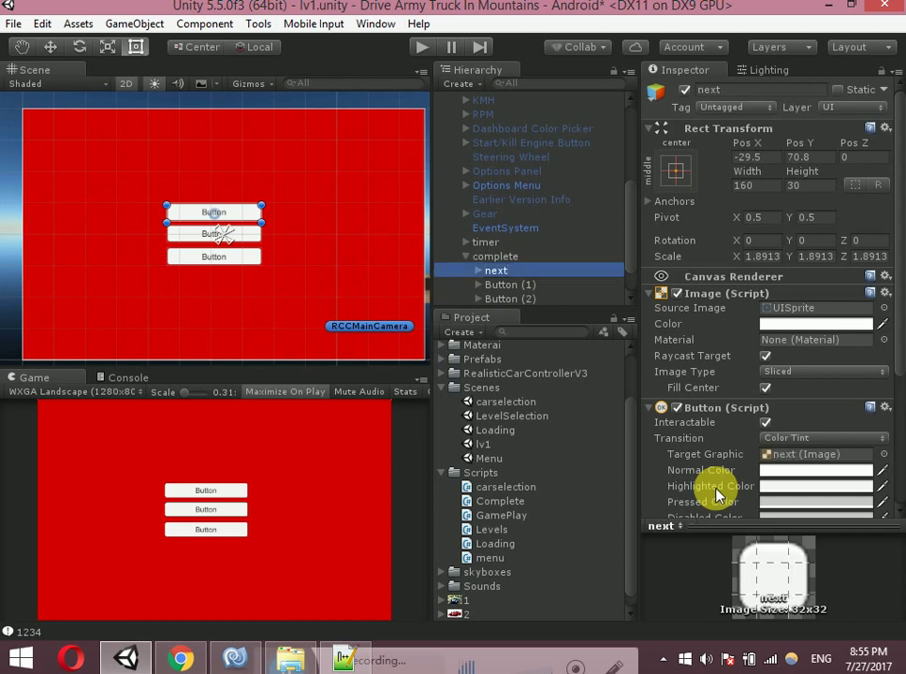
key("Right")
key("Left")
key("Down")
key("Up")
key("Right")
key("Down")
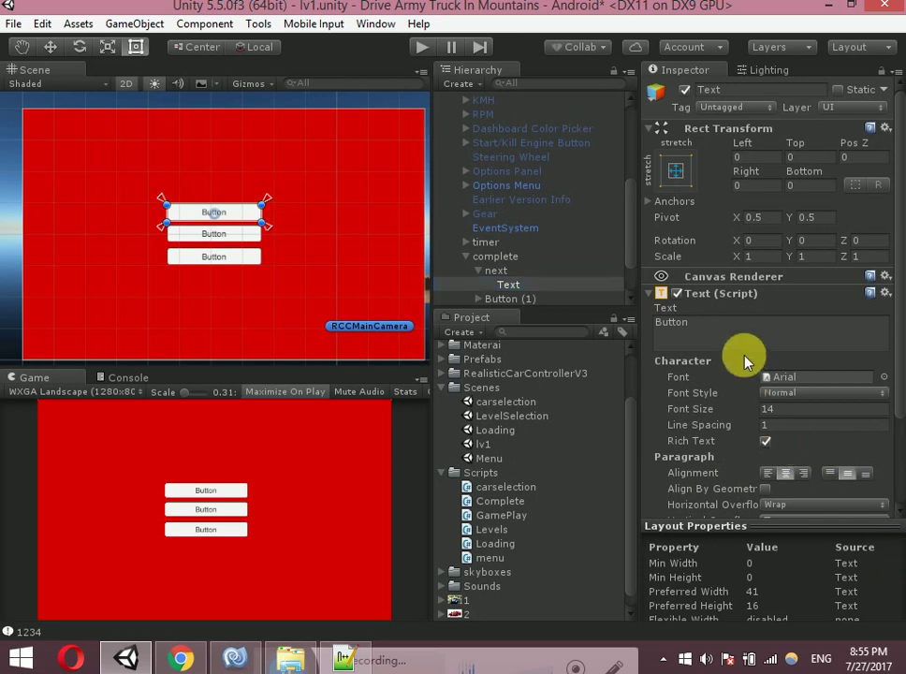
left_click(748, 356)
type("nect")
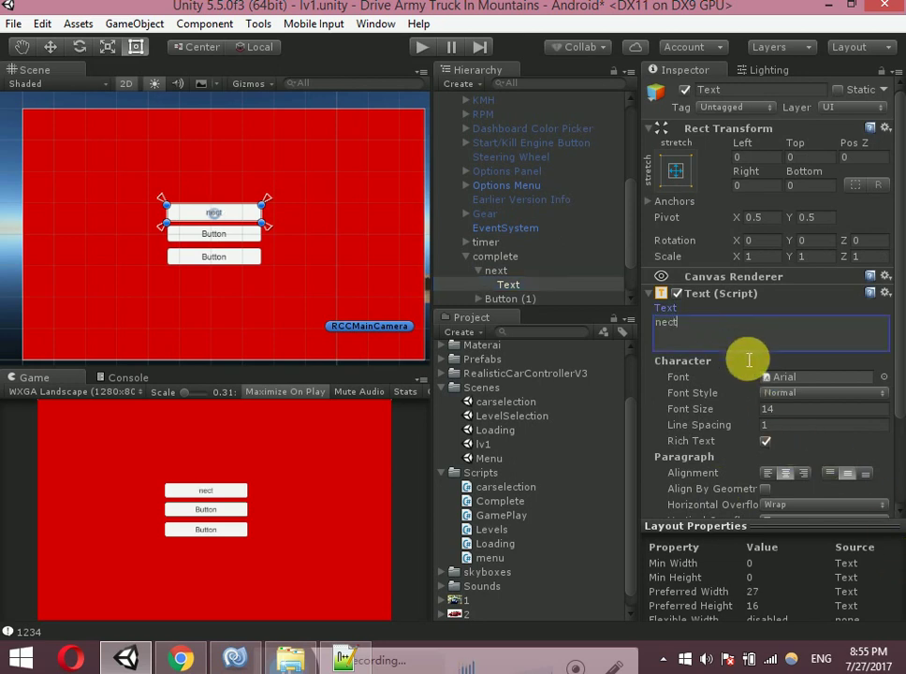
type(" level")
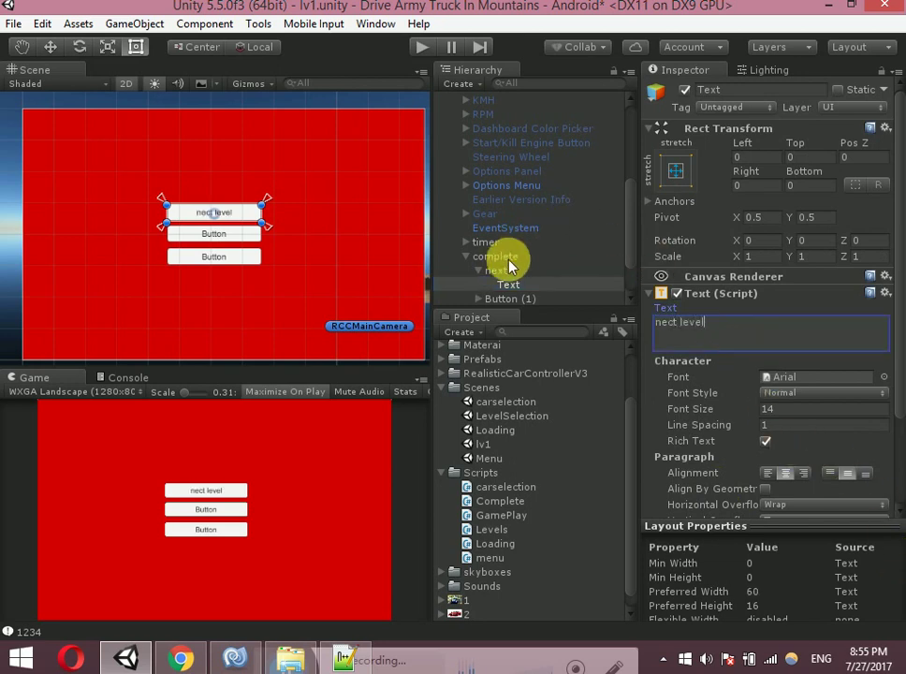
Rename the second button restart and set its label text to 'restart'
left_click(493, 300)
left_click(494, 301)
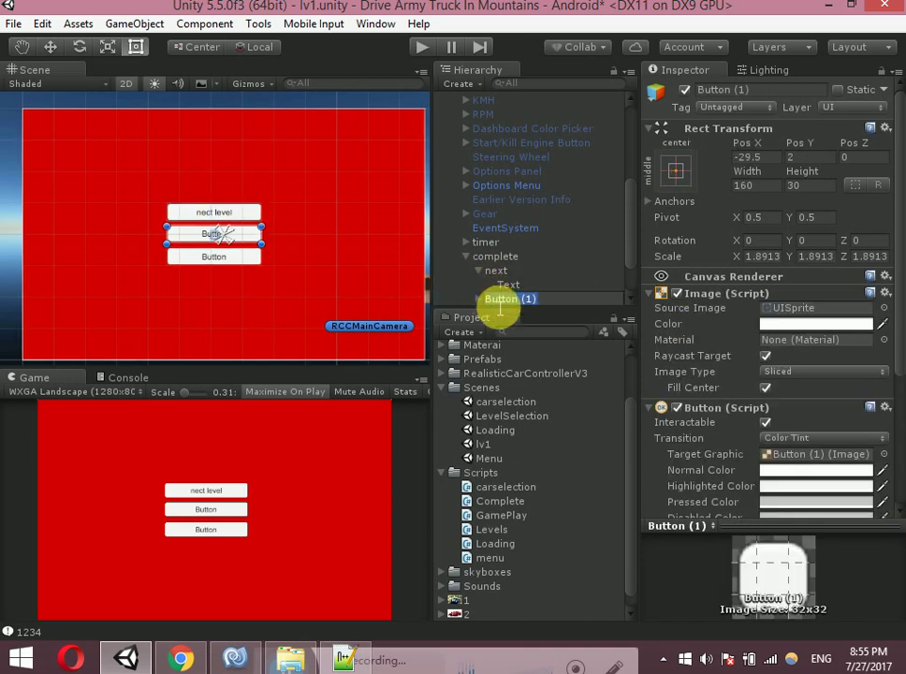
type("res")
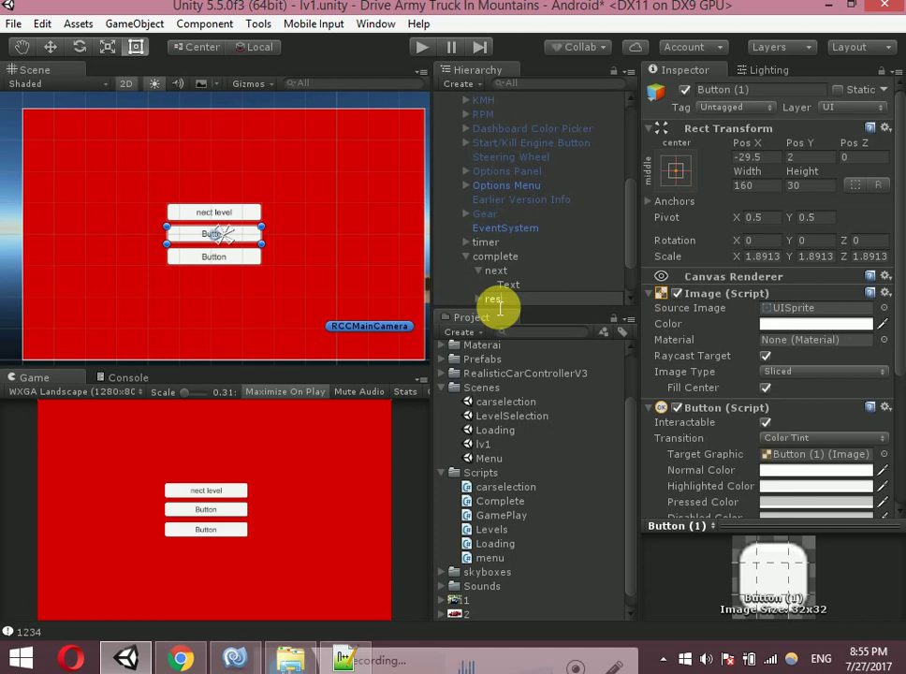
type("tart")
key("Return")
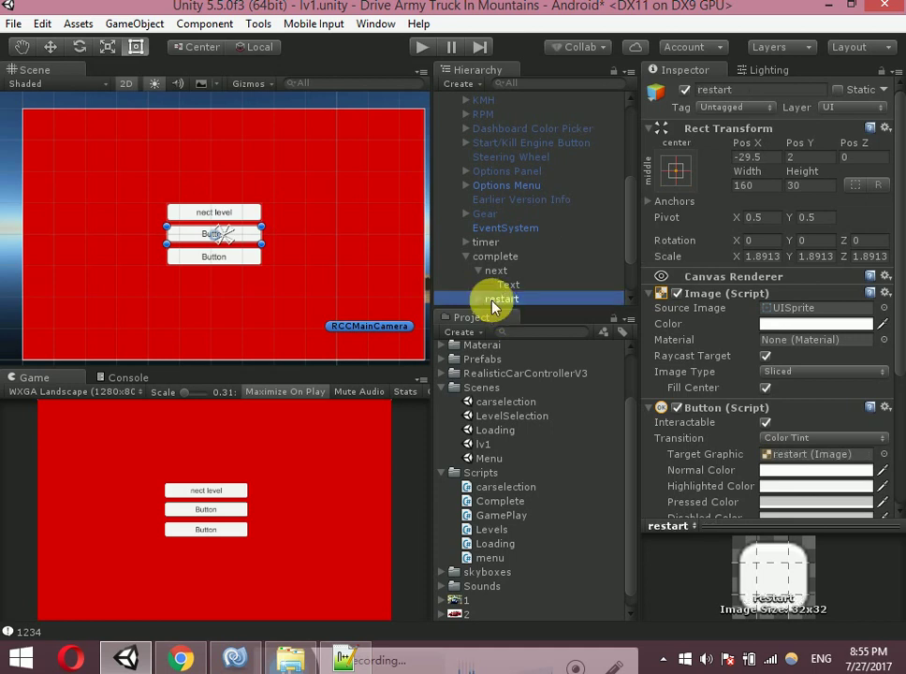
key("Right")
key("Down")
left_click(719, 345)
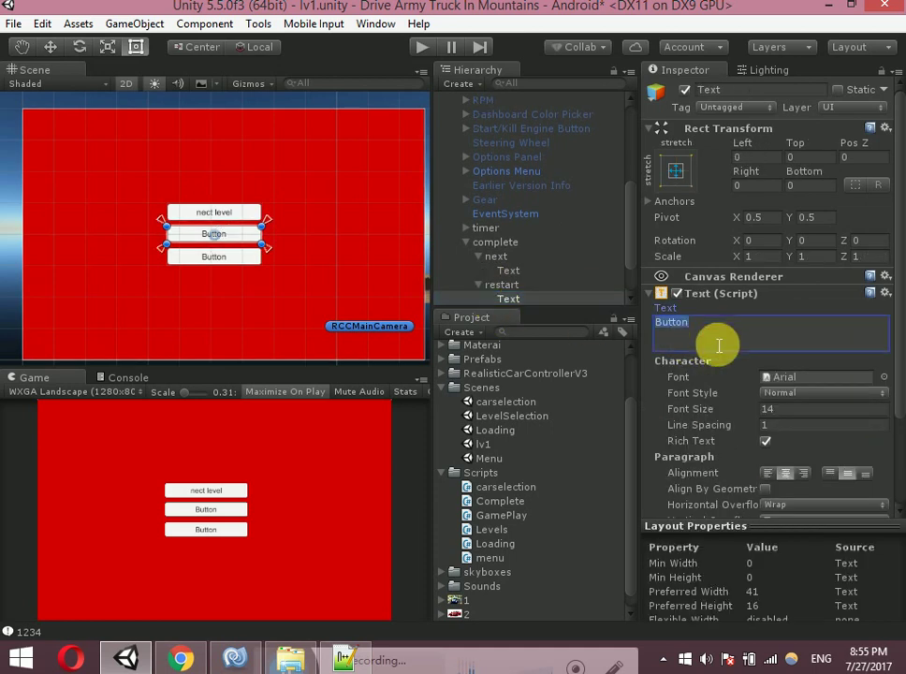
type("RESTARTY\\\\\\\\")
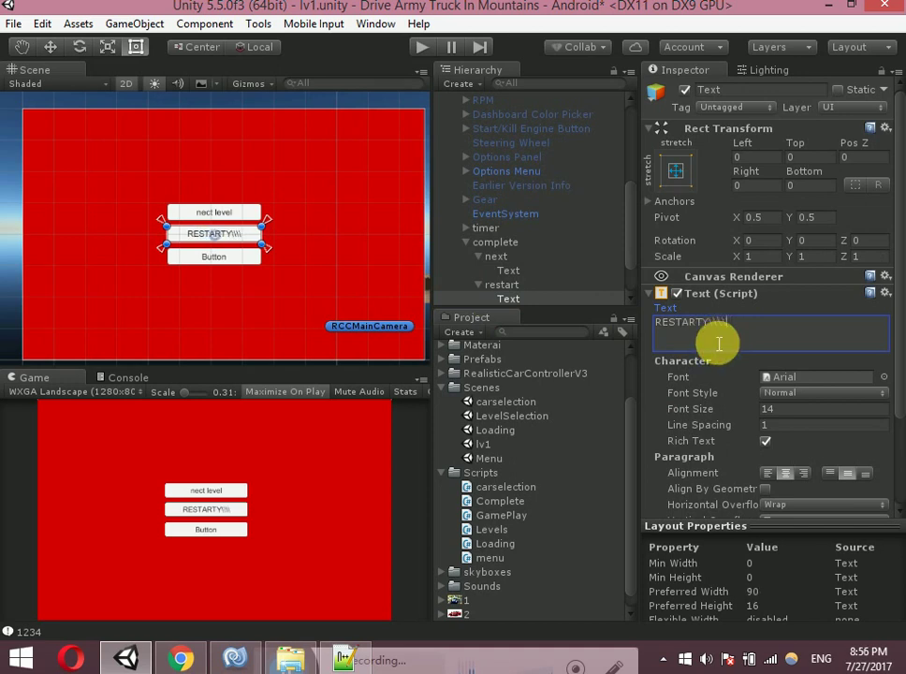
key("BackSpace")
key("BackSpace")
key("BackSpace")
key("BackSpace")
key("BackSpace")
key("BackSpace")
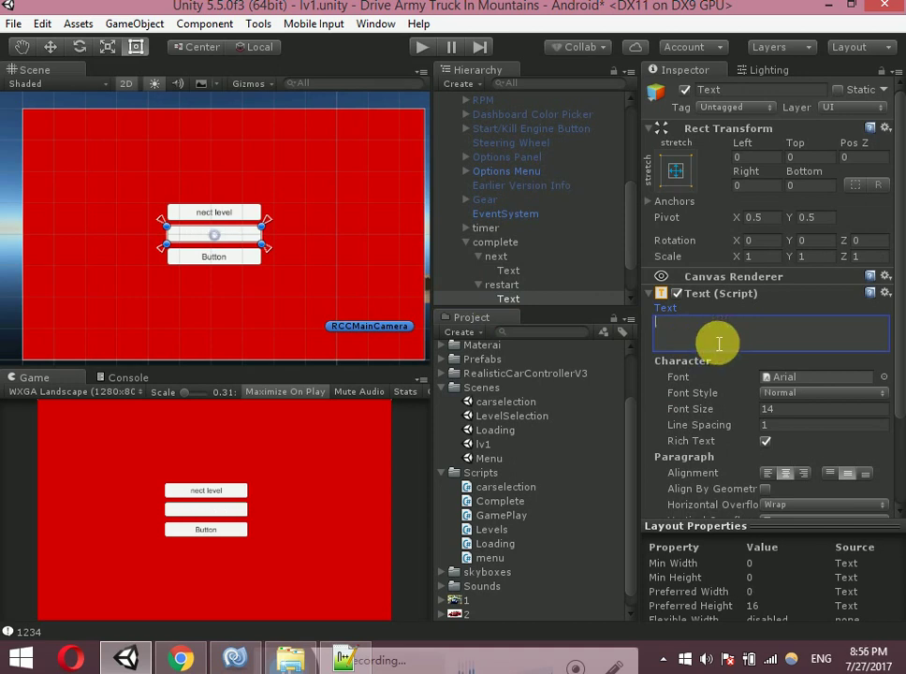
type("restart")
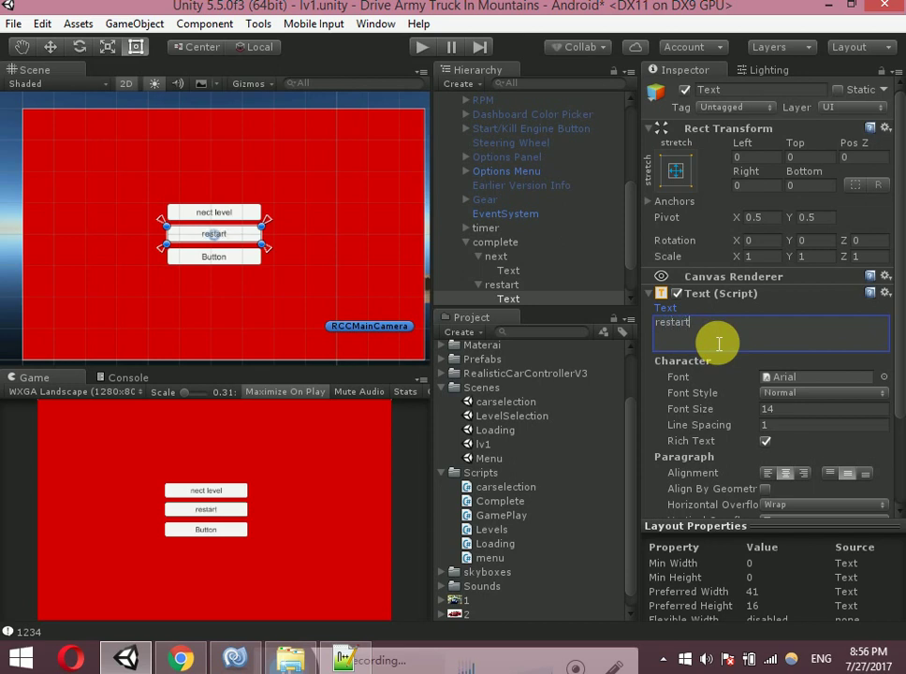
Rename the third button home and set its label text to 'home'
left_click(529, 271)
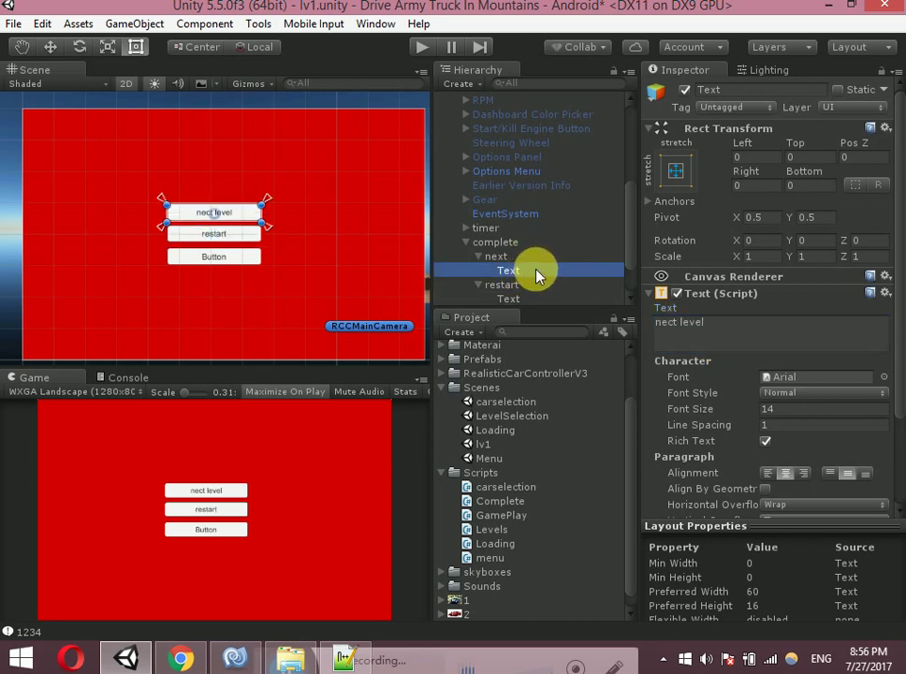
key("Down")
key("Down")
key("Down")
key("F2")
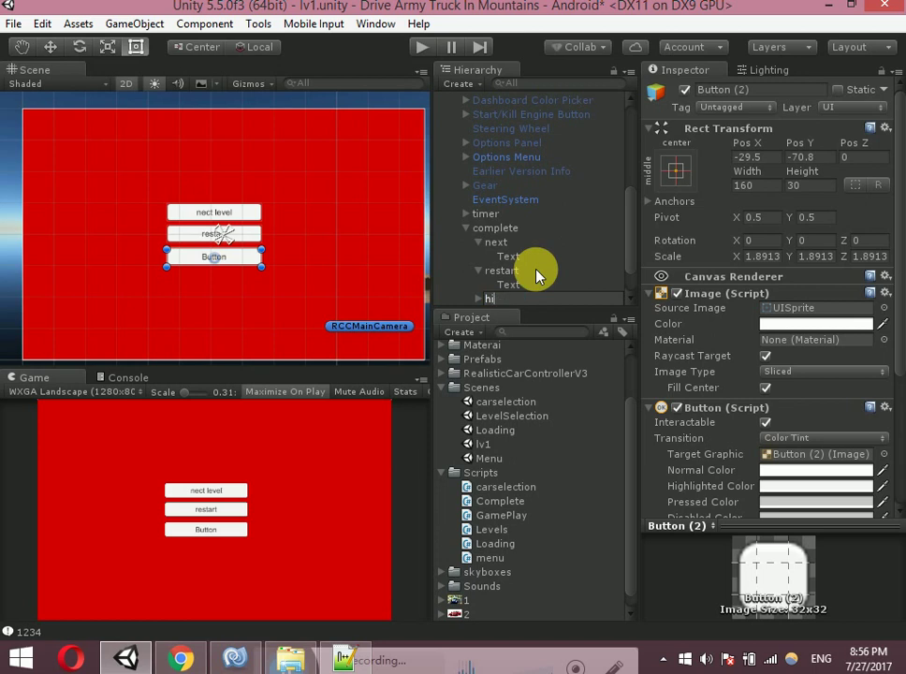
type("home")
key("Return")
key("Down")
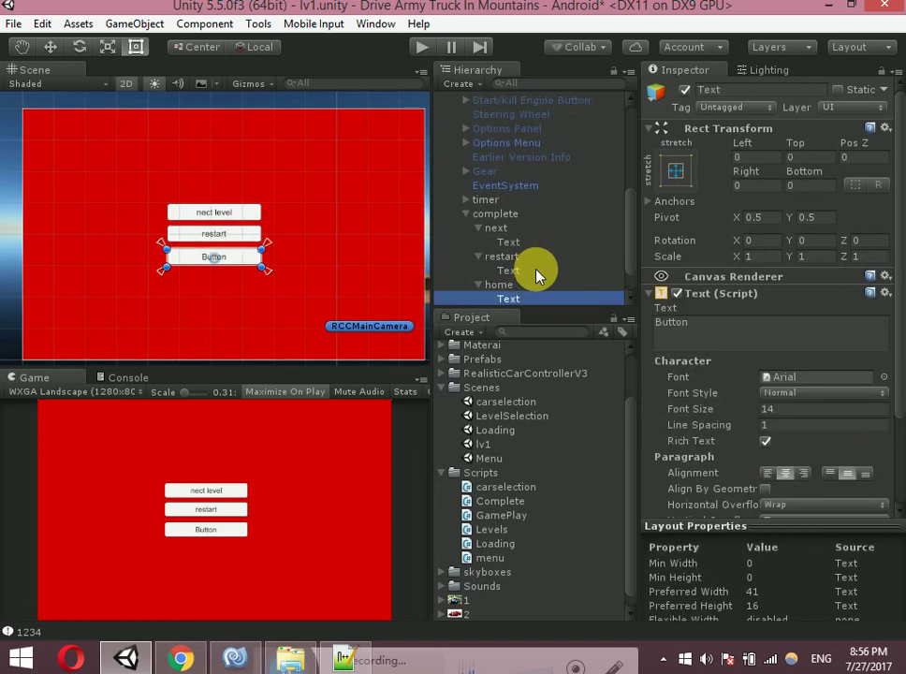
left_click(711, 329)
type("h")
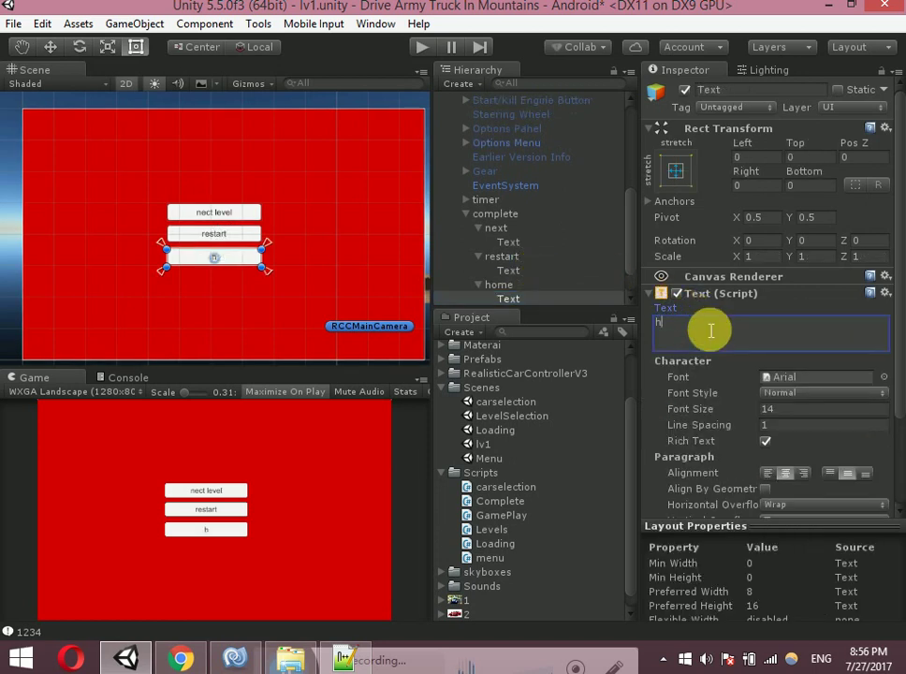
type("ome")
key("Return")
left_click(526, 214)
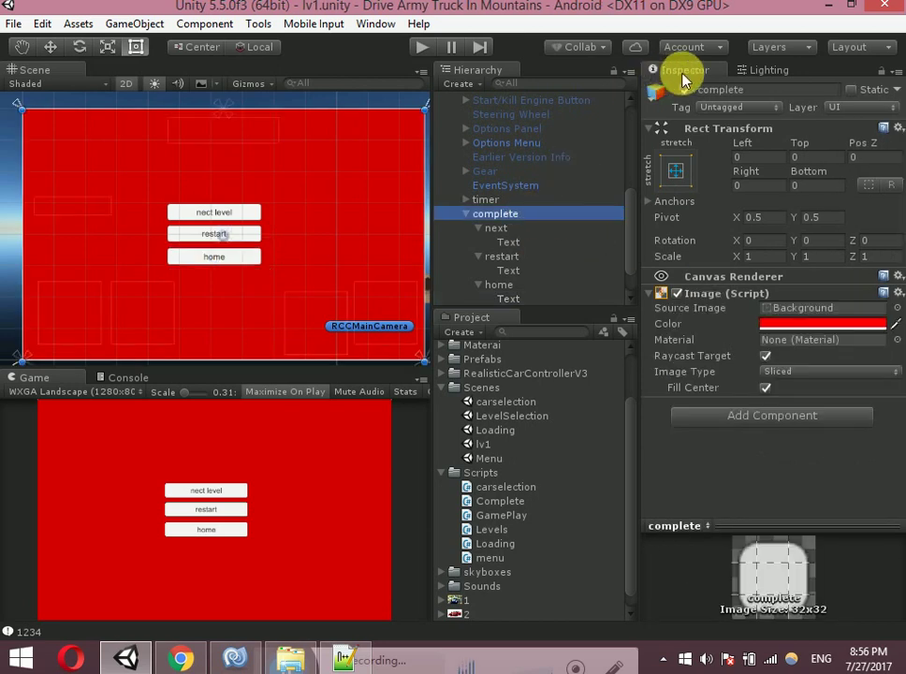
Hide the complete panel and make the FAILPANEL visible with its contents expanded
left_click(684, 89)
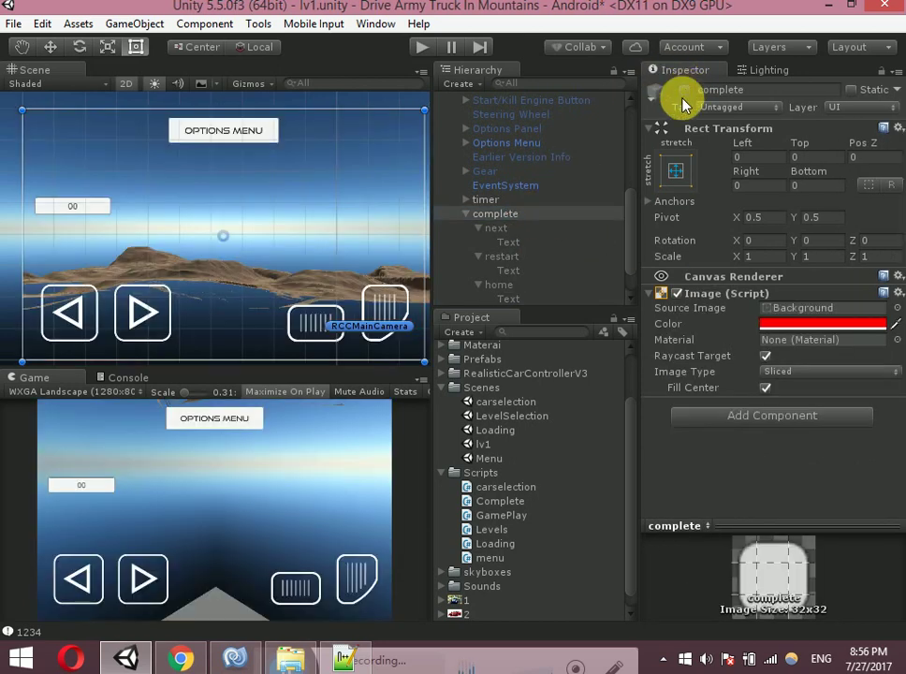
left_click(467, 215)
left_click(466, 215)
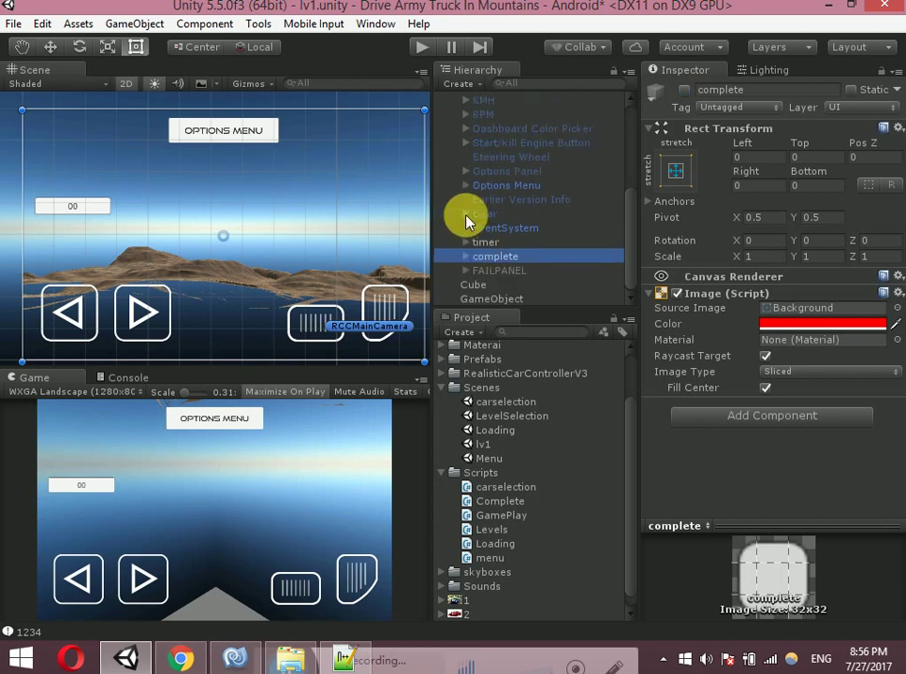
left_click(713, 99)
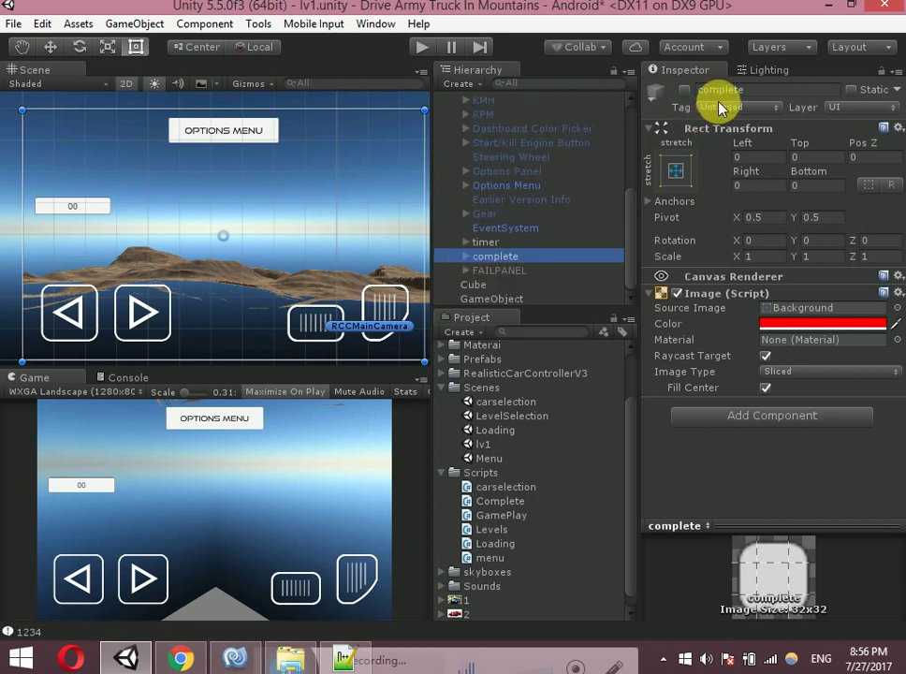
left_click(684, 91)
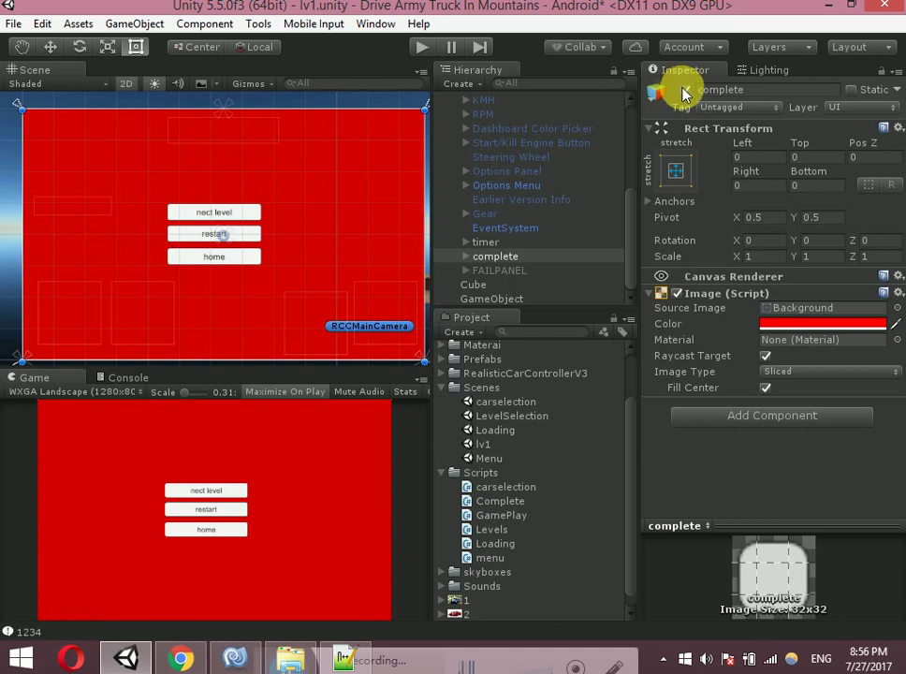
left_click(684, 91)
left_click(509, 271)
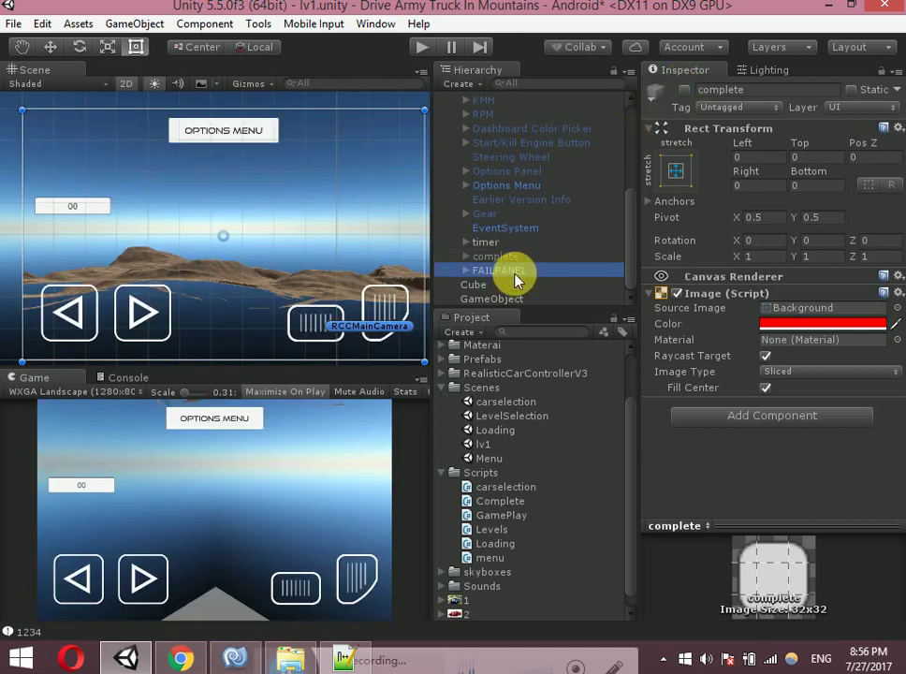
left_click(684, 90)
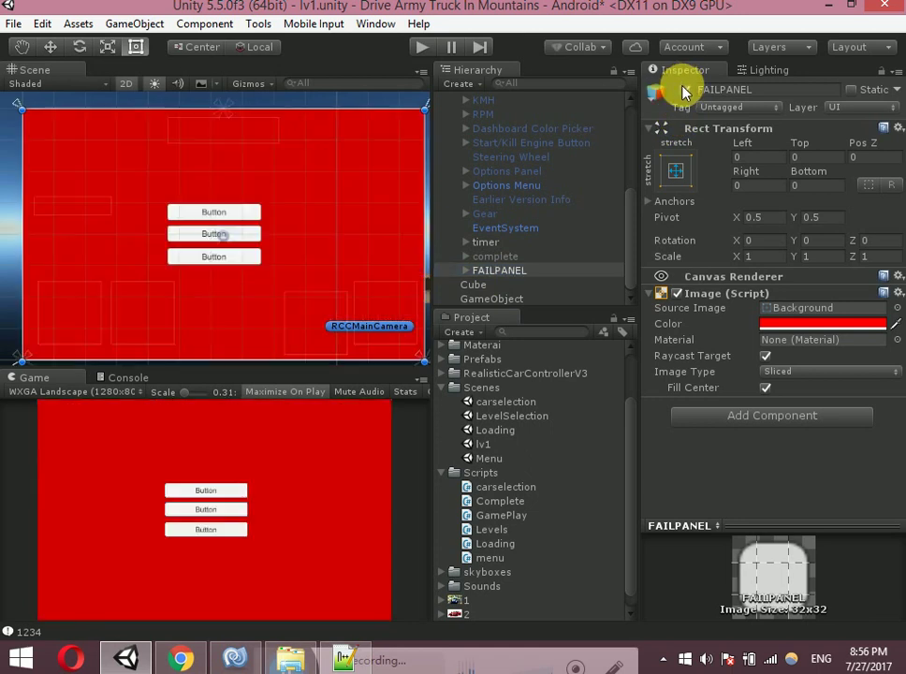
left_click(464, 271)
Rename the fail panel's first button restart, labelled 'restart'
left_click(496, 284)
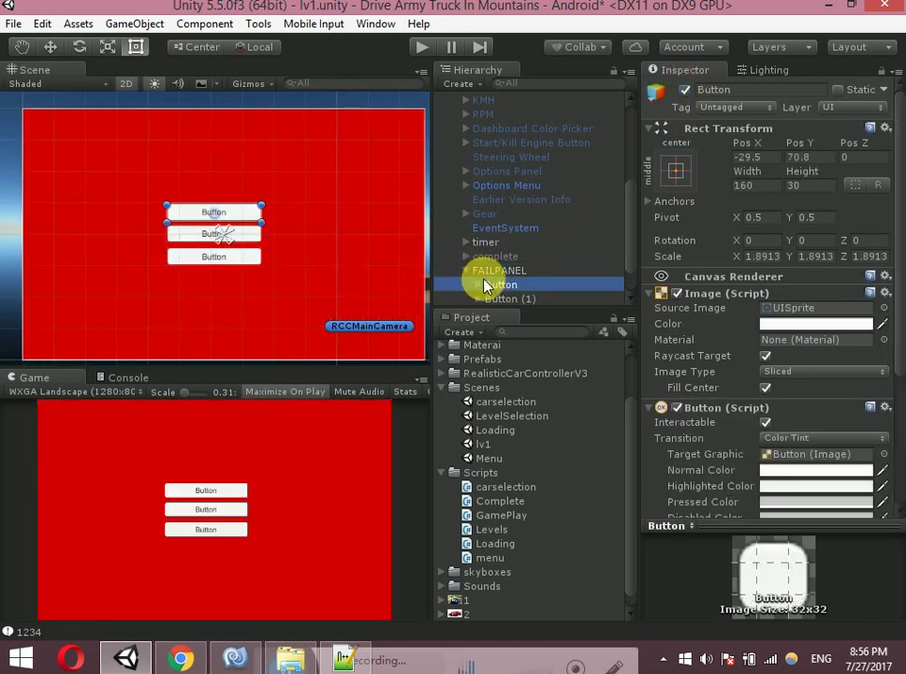
left_click(494, 286)
type("s")
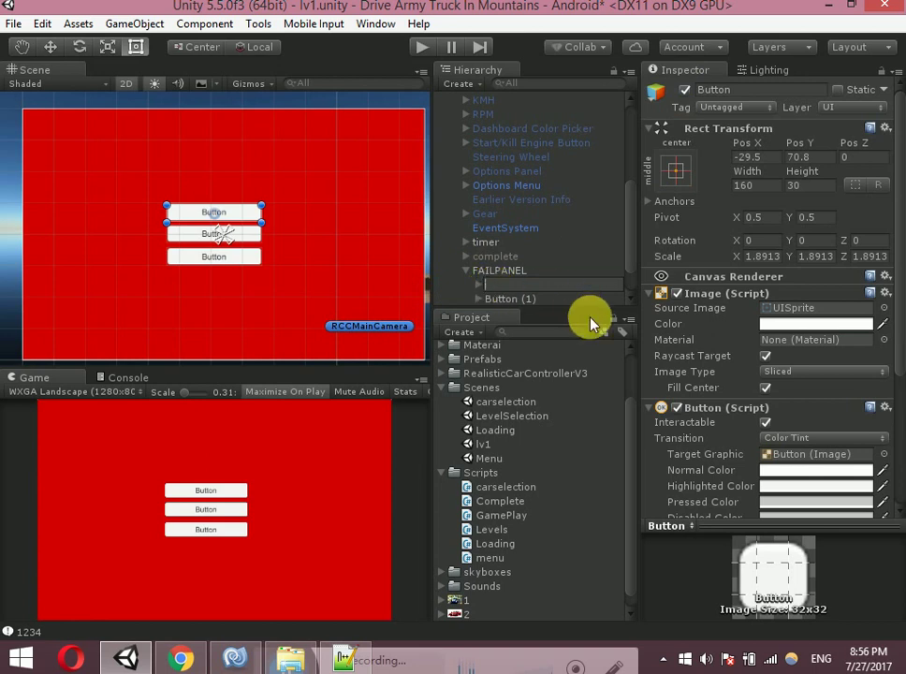
key("BackSpace")
type("restar")
type("t")
key("Return")
key("Right")
key("Down")
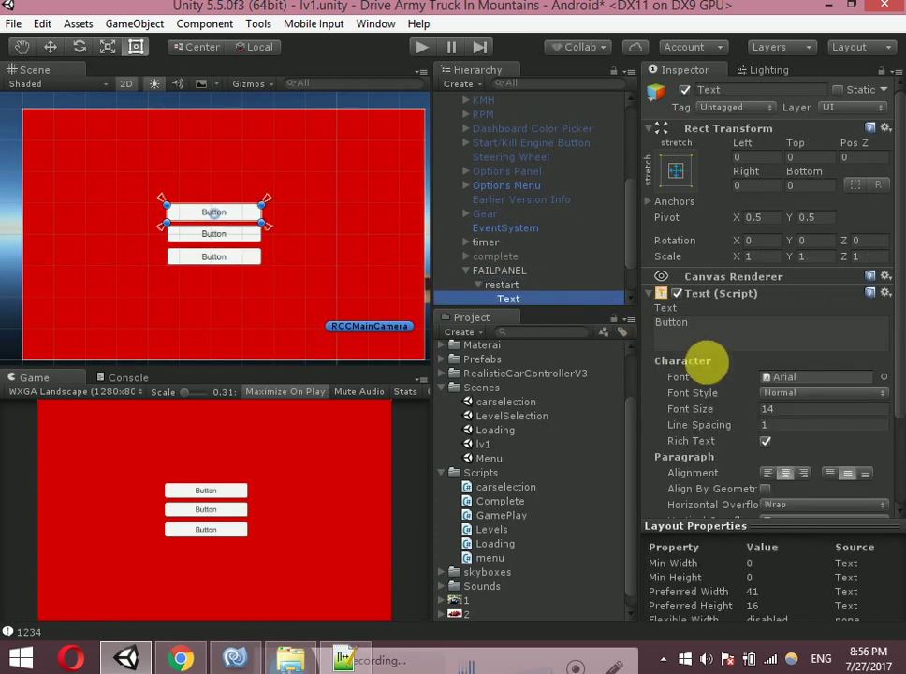
left_click(725, 348)
type("r")
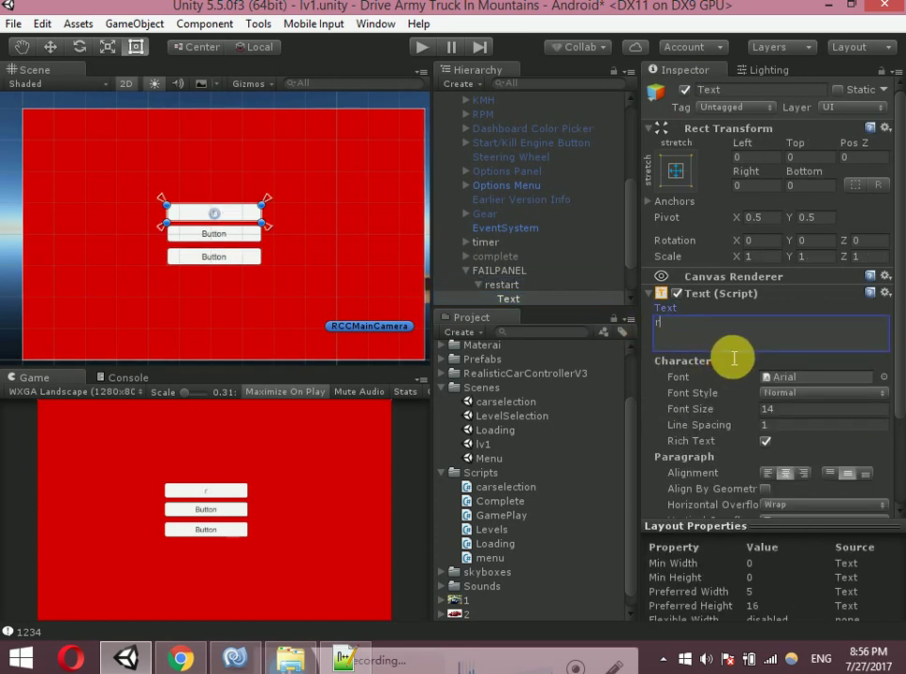
type("estart")
key("Return")
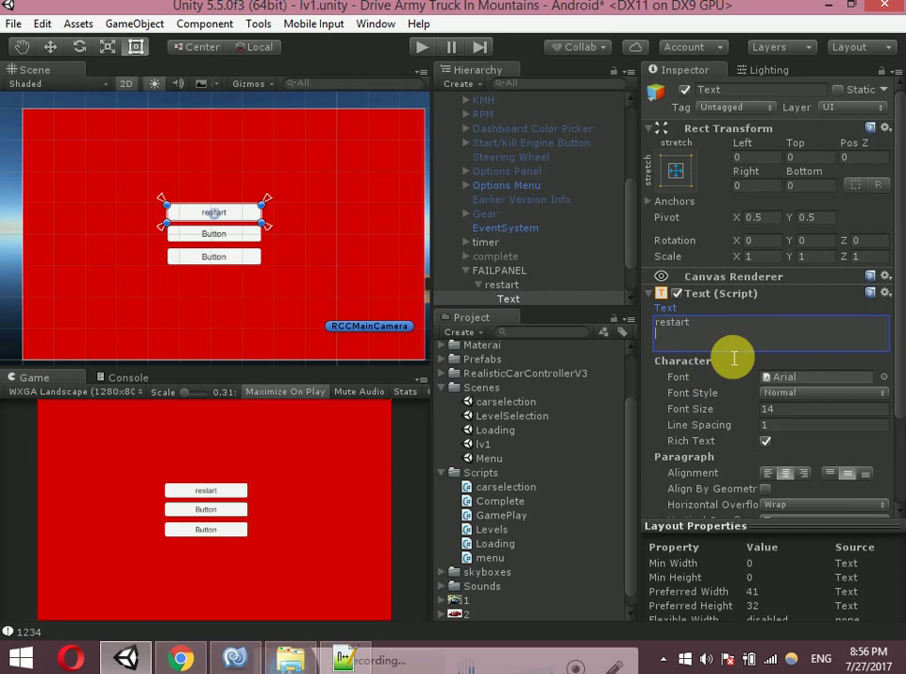
Delete the fail panel's unused third button
left_click(602, 272)
key("Down")
key("Down")
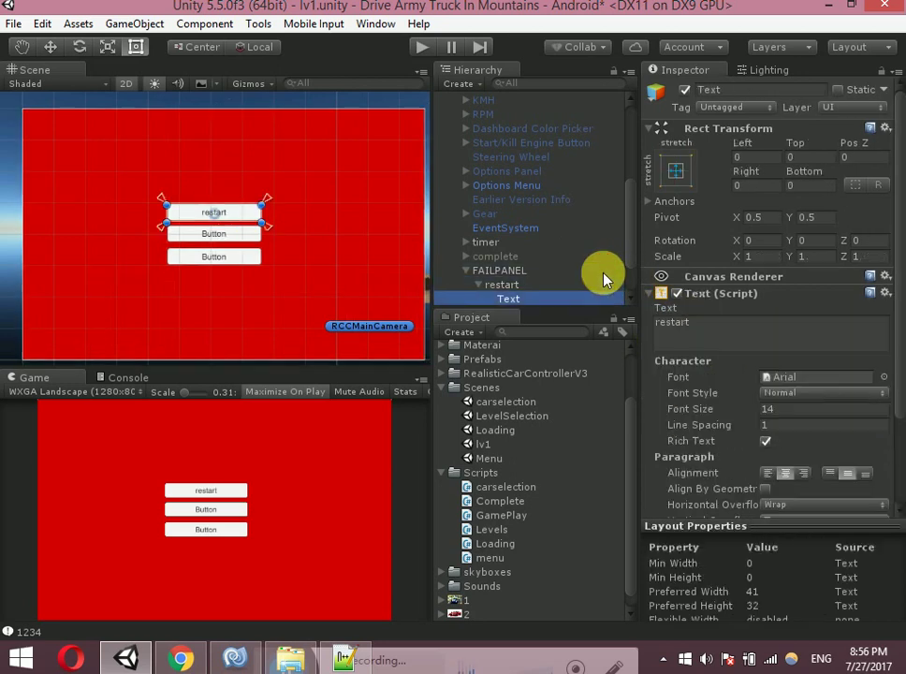
key("Down")
key("Down")
key("Delete")
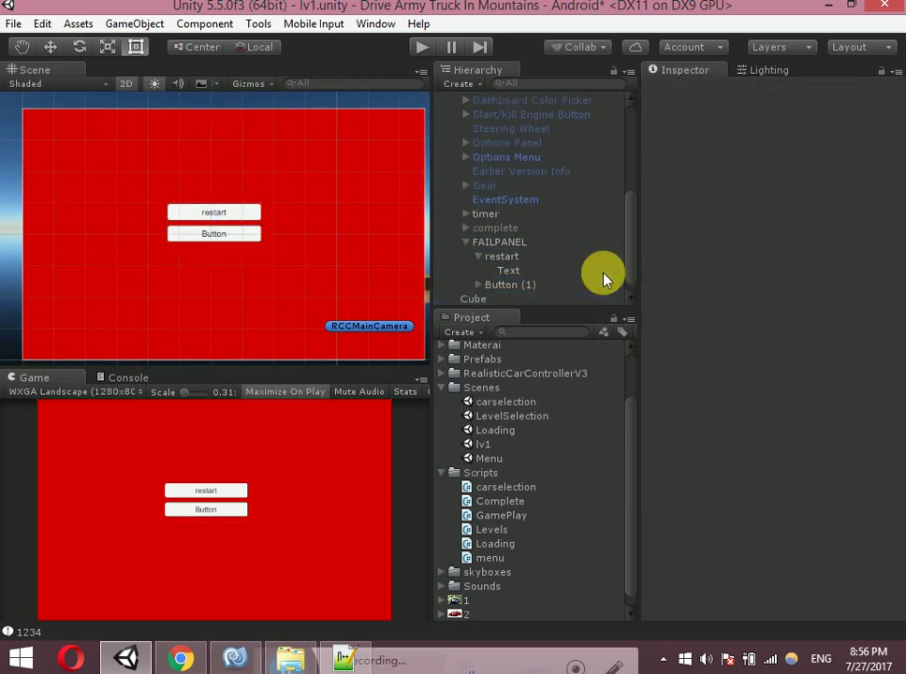
Rename the remaining second button home, labelled 'home'
left_click(547, 284)
left_click(554, 290)
type("h")
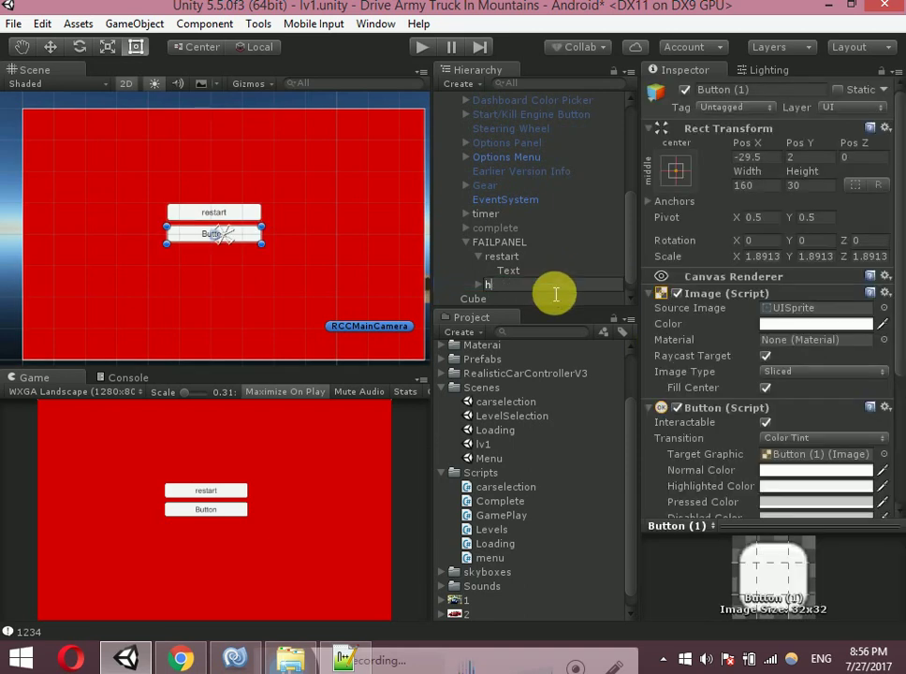
type("ome")
key("Return")
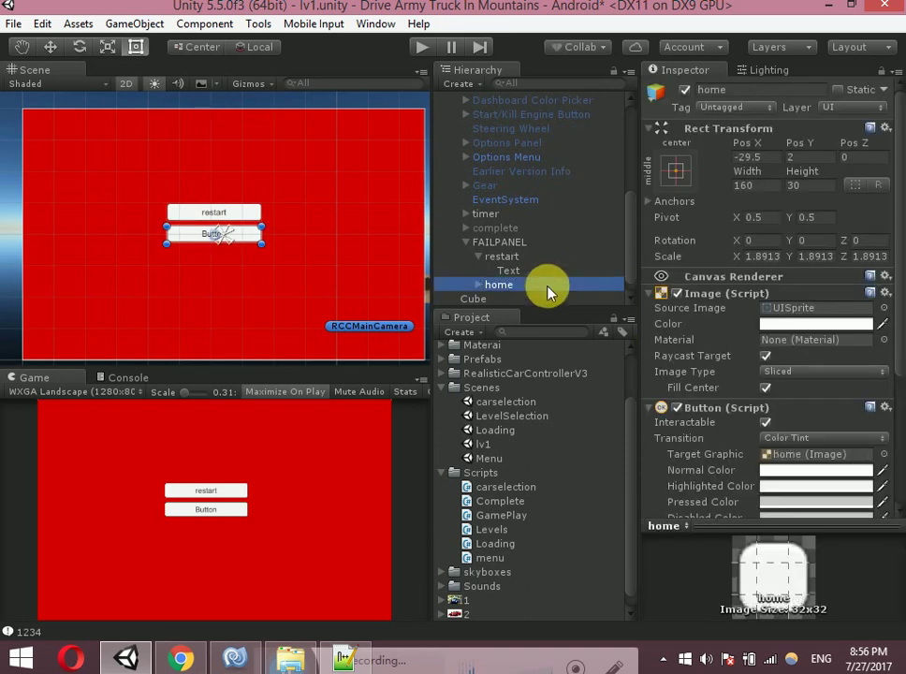
key("Right")
key("Down")
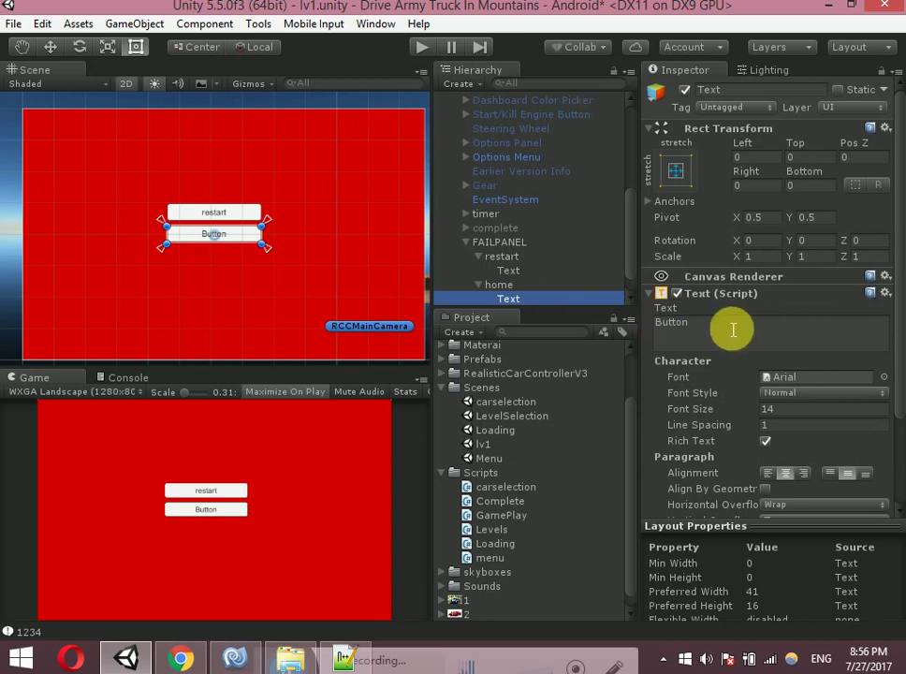
left_click(734, 330)
type("hom")
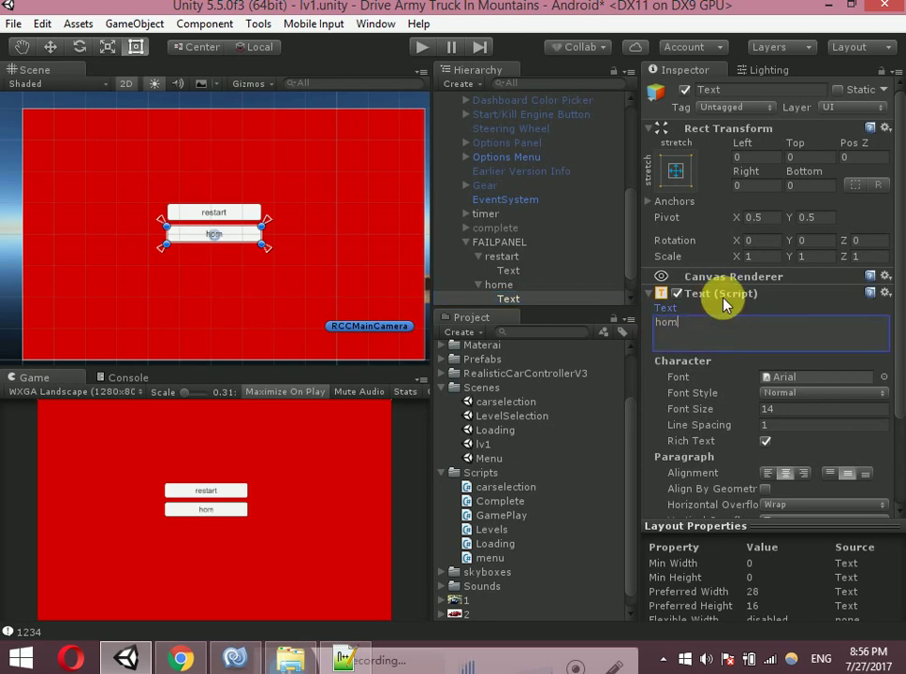
type("r")
key("BackSpace")
type("e")
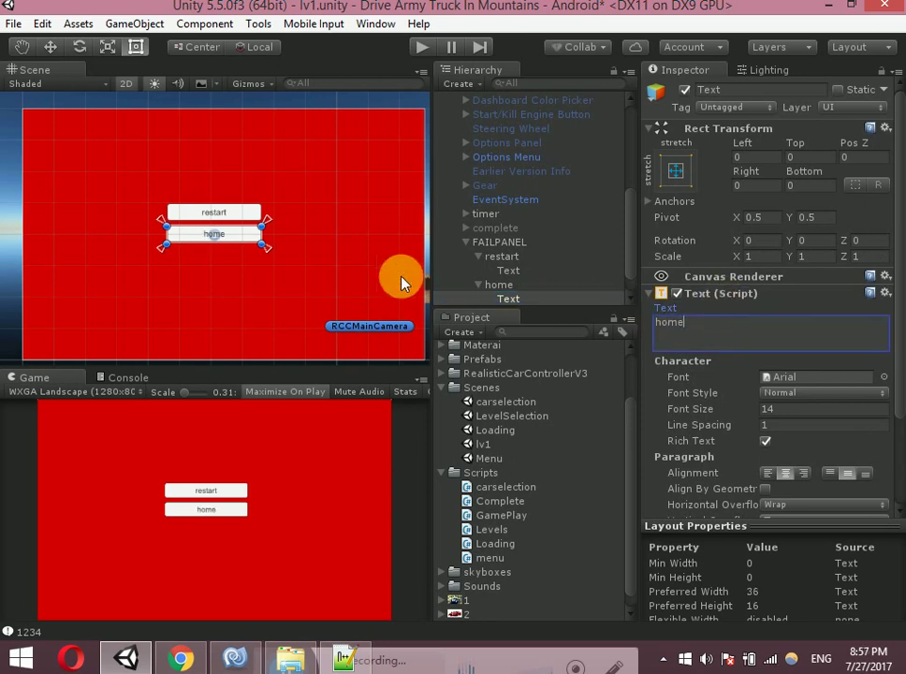
Move the restart and home buttons together lower on the fail panel
left_click(492, 245)
key("Down")
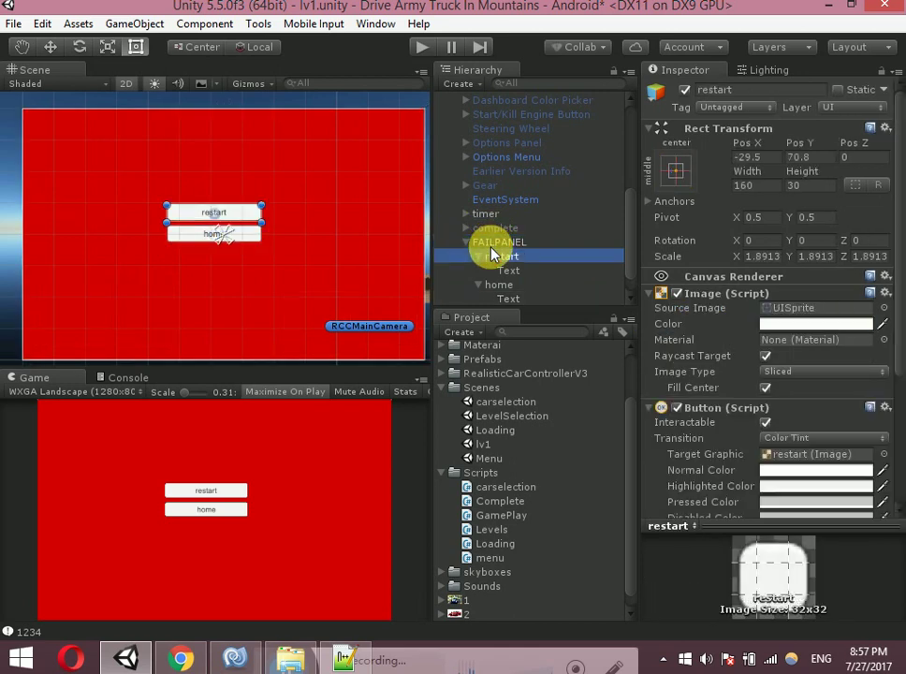
key("Left")
key("Down")
key("Left")
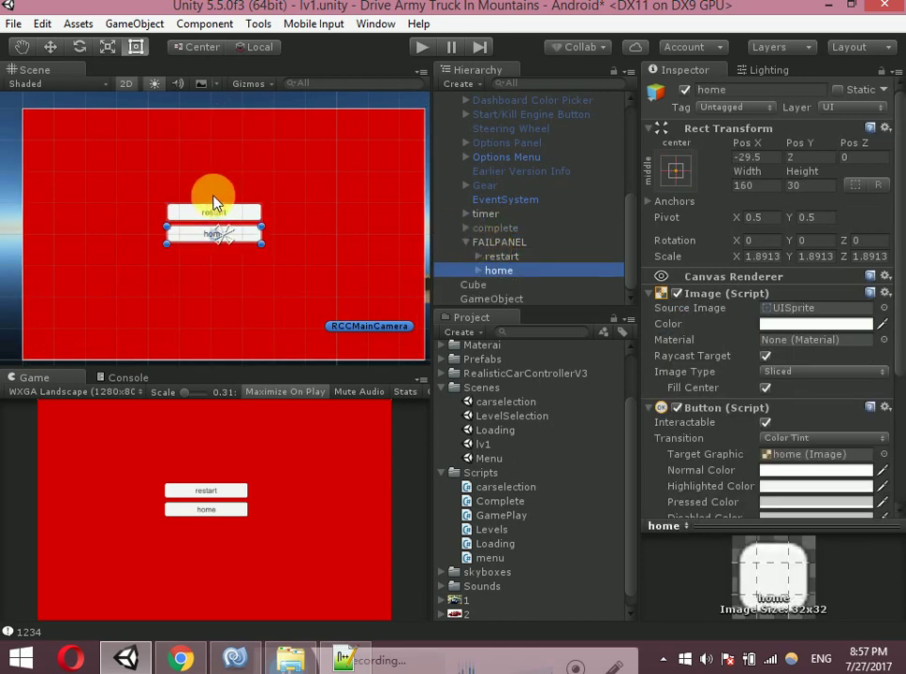
key("ctrl+a")
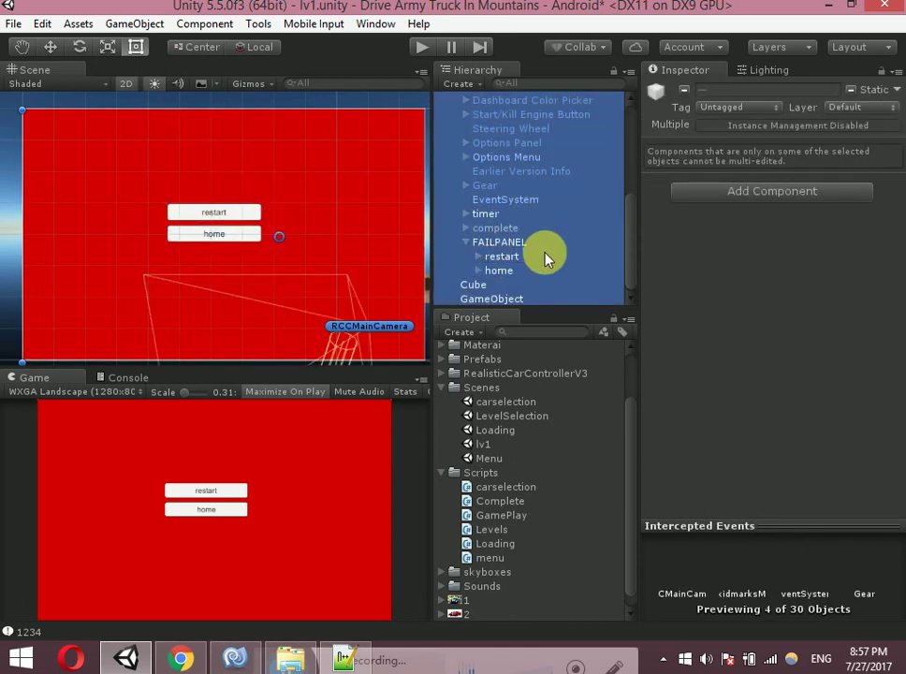
left_click(534, 260)
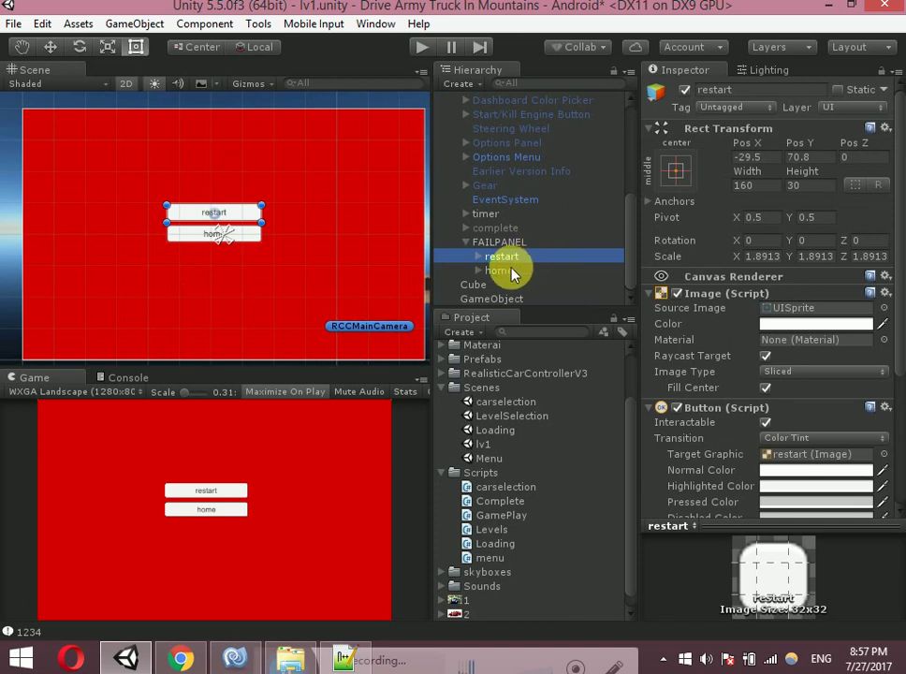
left_click(514, 270, "ctrl")
key("w")
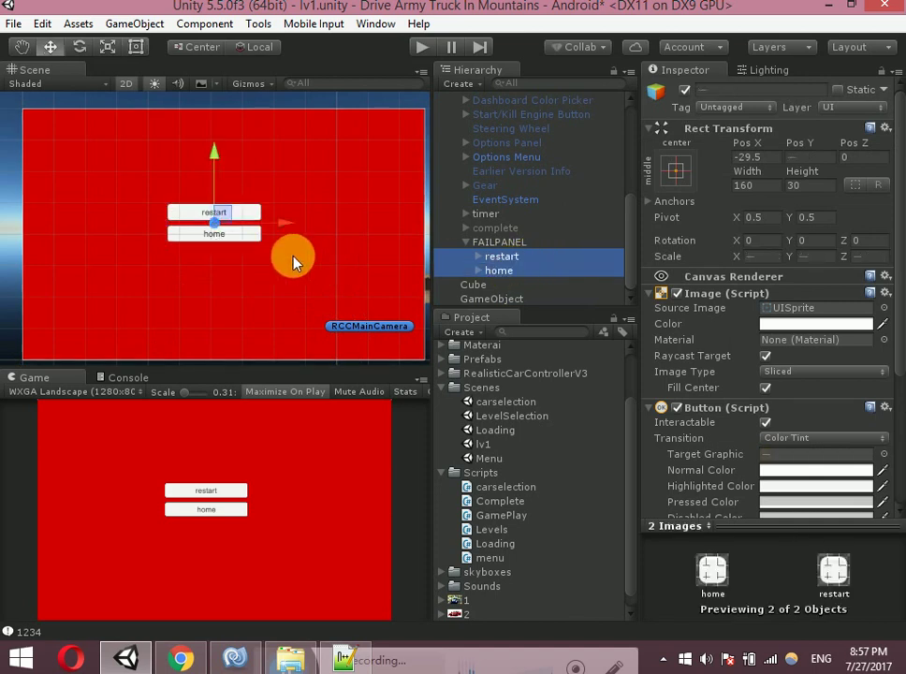
left_click_drag(213, 151, 218, 173)
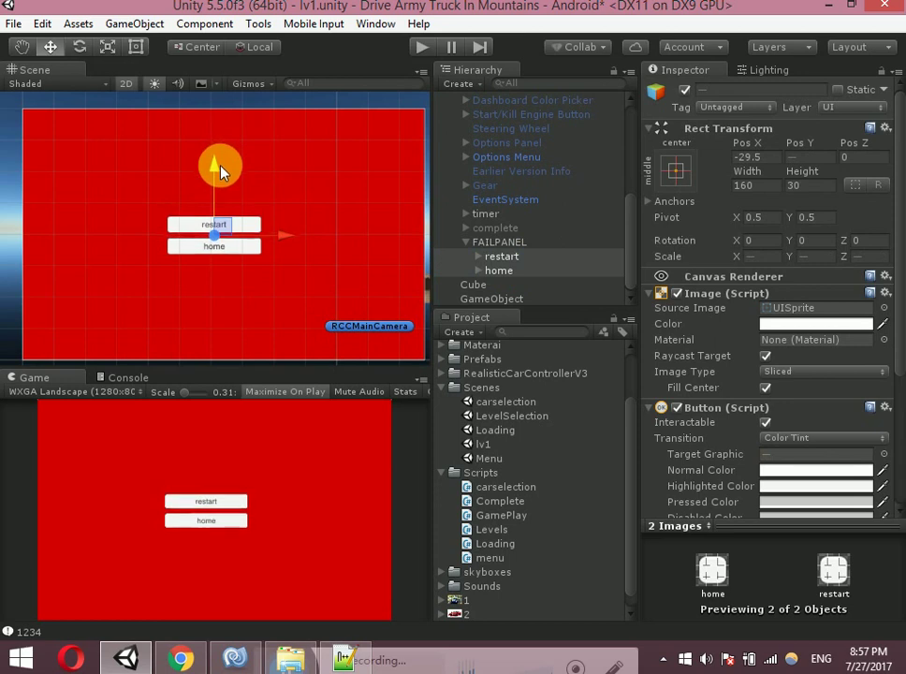
left_click(465, 242)
left_click(482, 268)
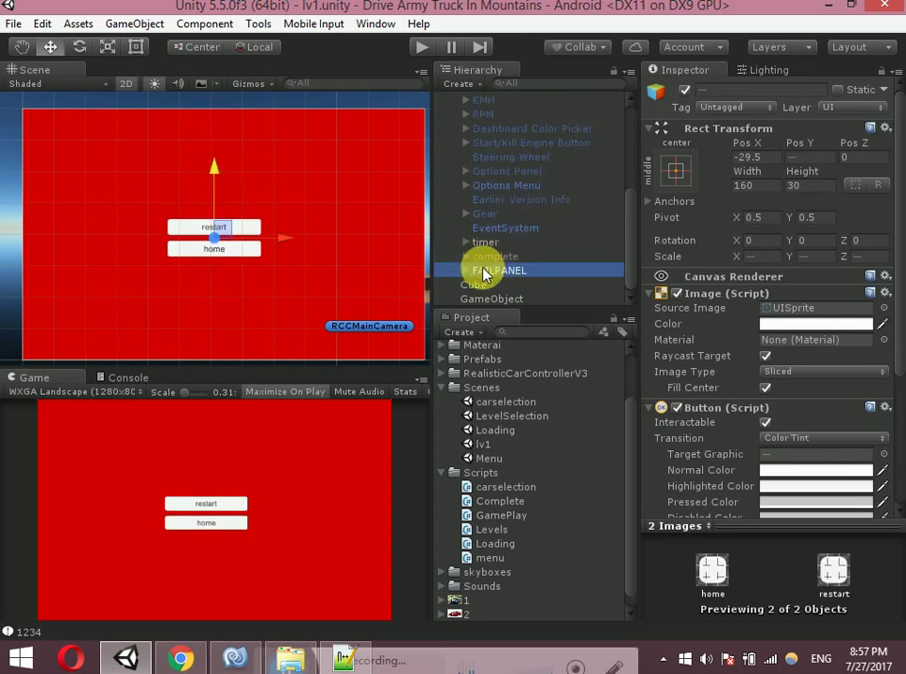
Hide the FAILPANEL and duplicate the complete panel as a visible panel named pasue
left_click(684, 90)
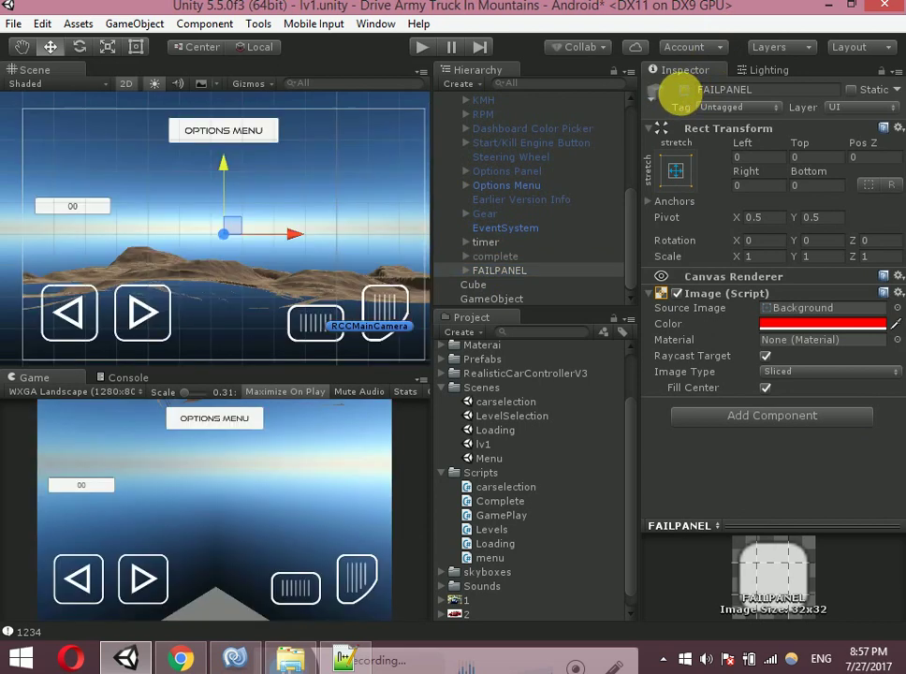
left_click(501, 257)
key("ctrl+d")
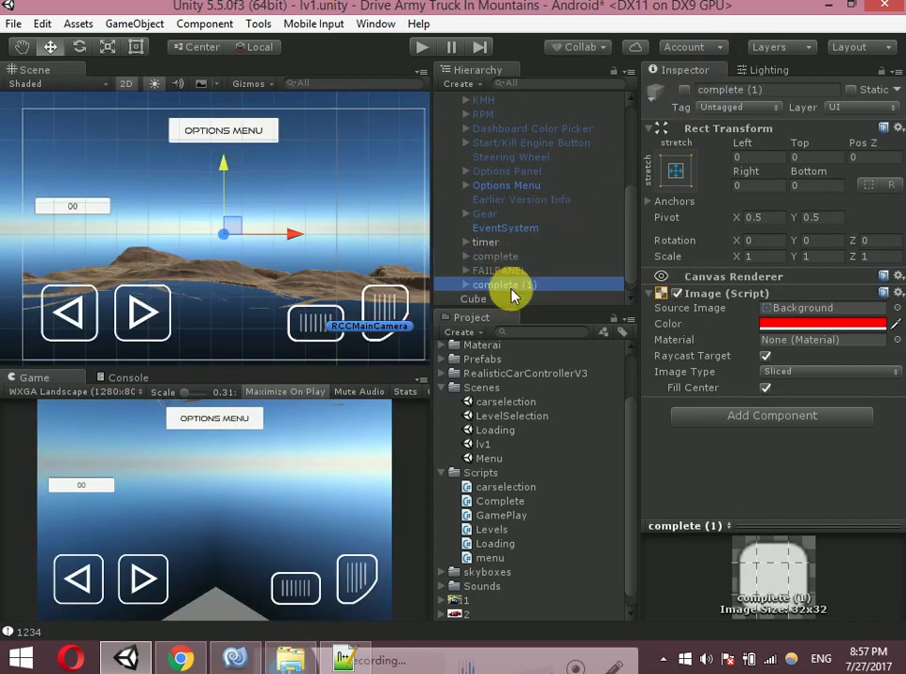
left_click(513, 286)
type("pasuel")
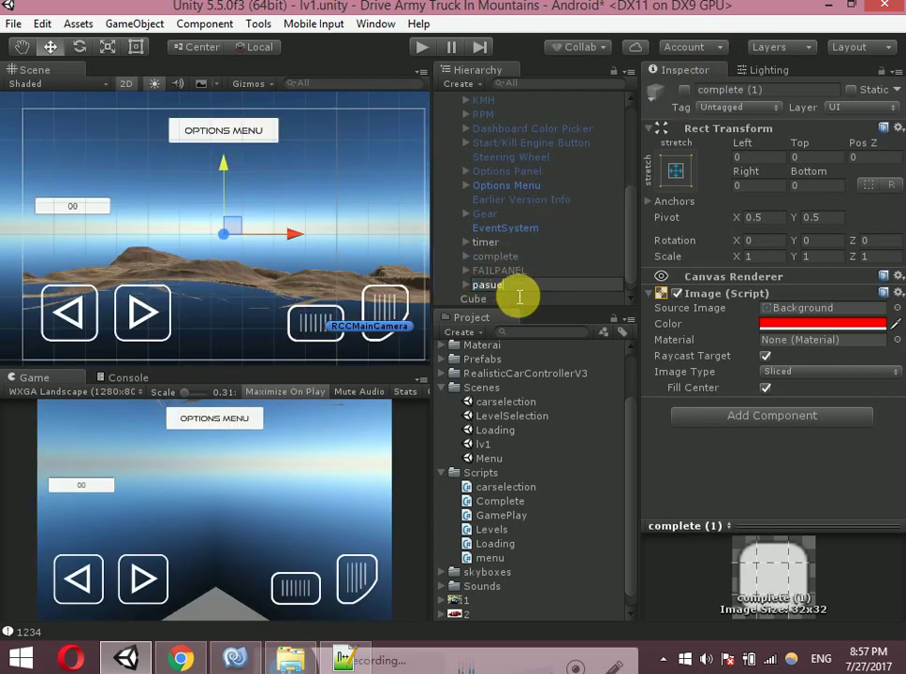
key("BackSpace")
key("Return")
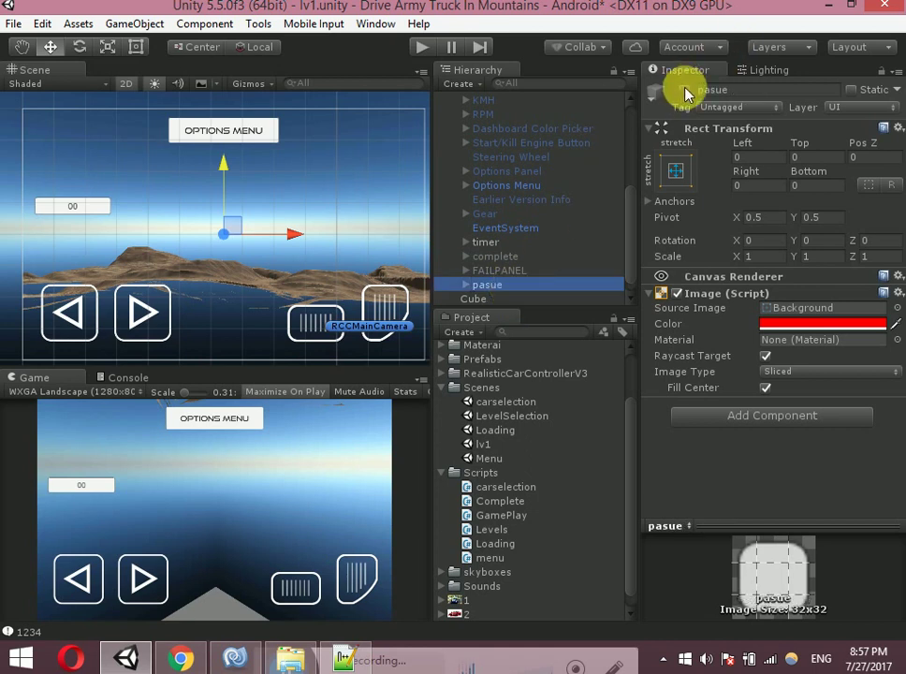
left_click(684, 90)
Rename the pasue panel's next button resume and set its label to 'resume'
left_click(465, 285)
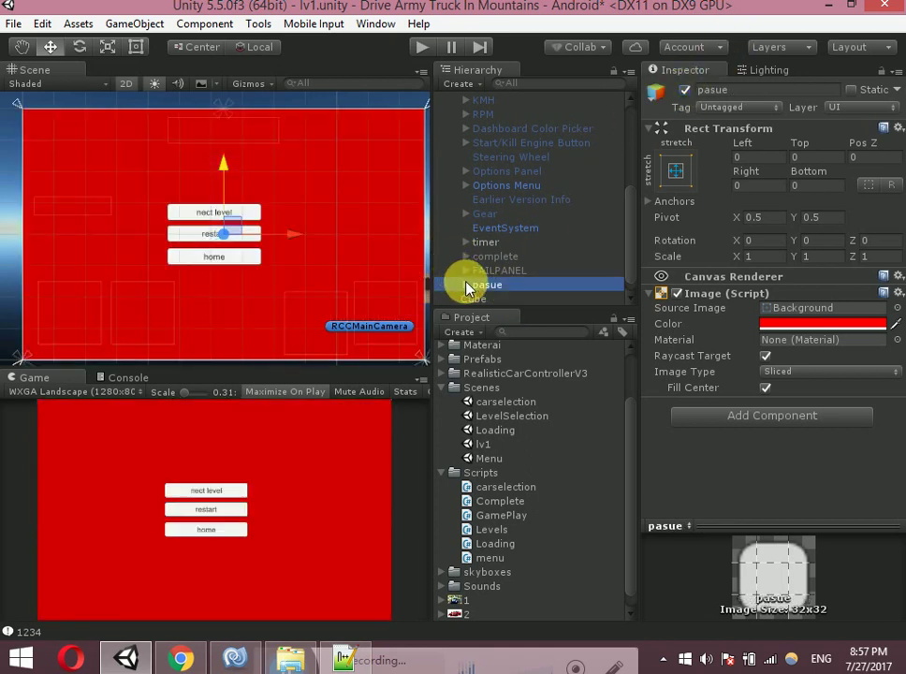
left_click(495, 299)
left_click(495, 300)
type("n")
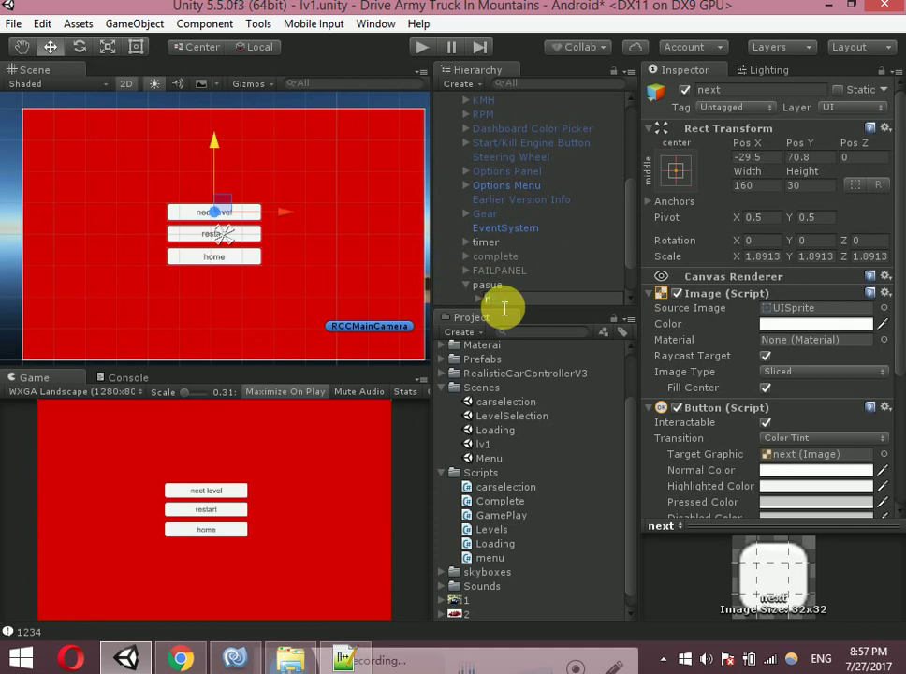
type("me")
key("Return")
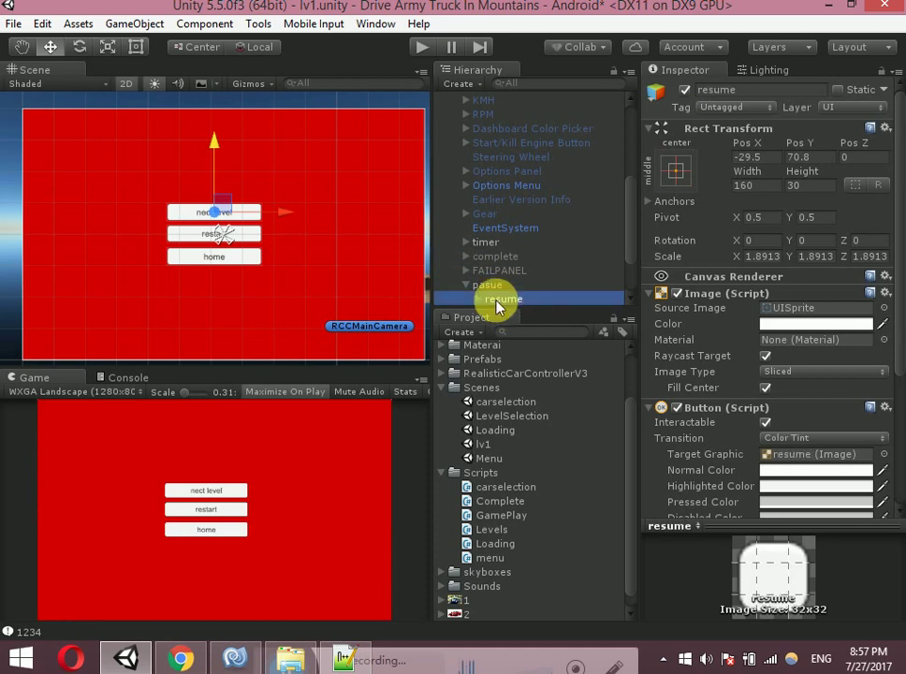
key("Right")
key("Down")
left_click(688, 338)
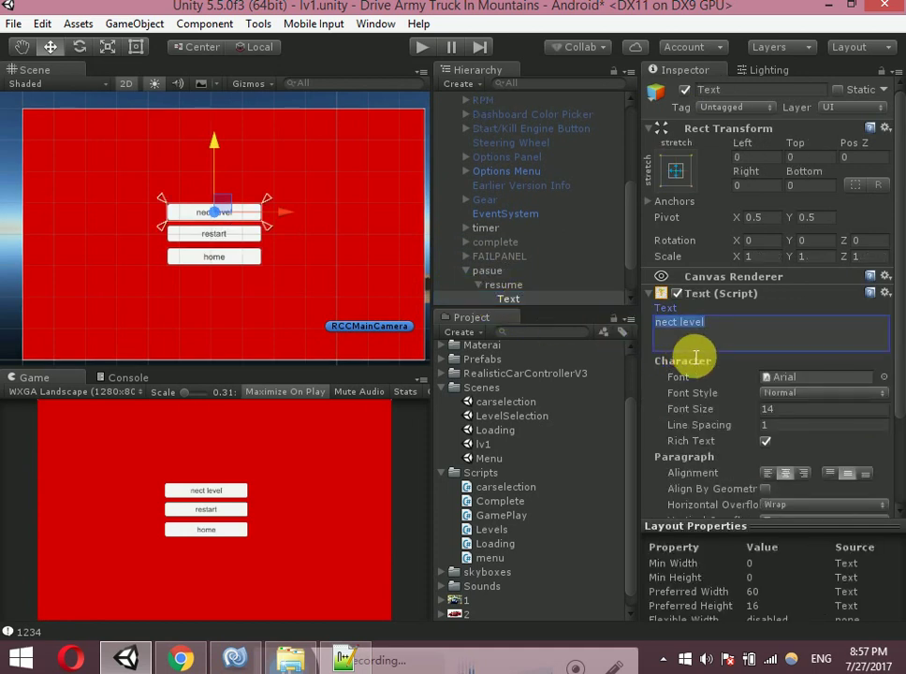
type("resume")
Check the pasue panel's restart and home buttons, then hide the pasue panel
left_click(576, 258)
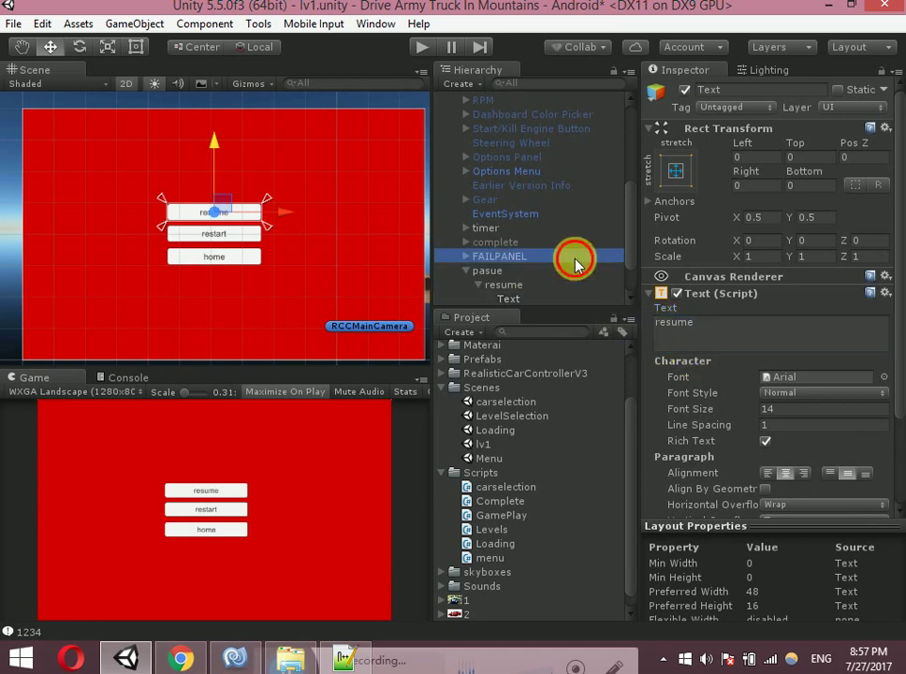
key("Down")
key("Down")
key("Down")
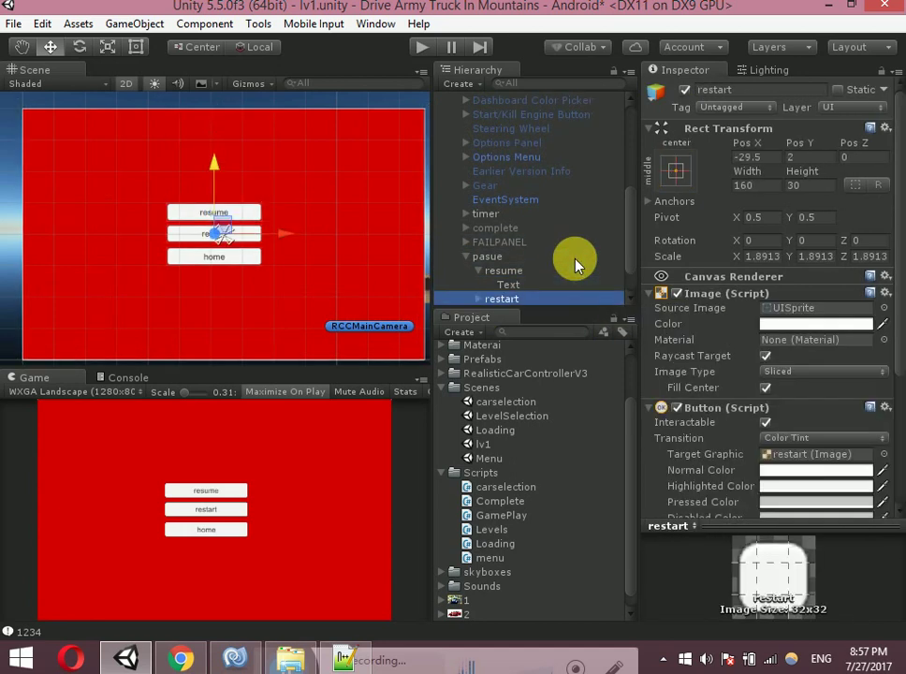
key("Down")
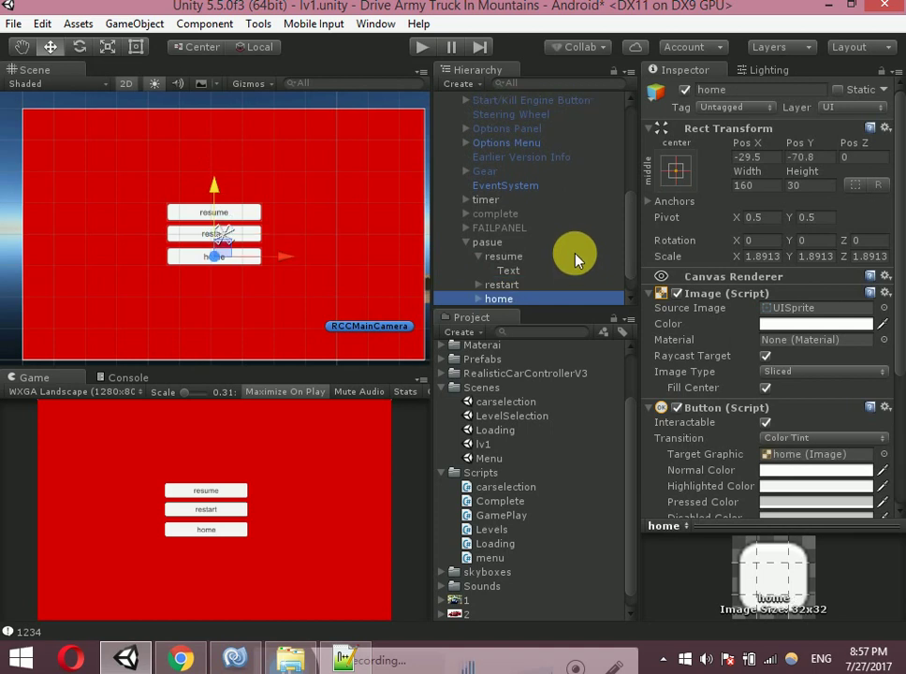
left_click(465, 242)
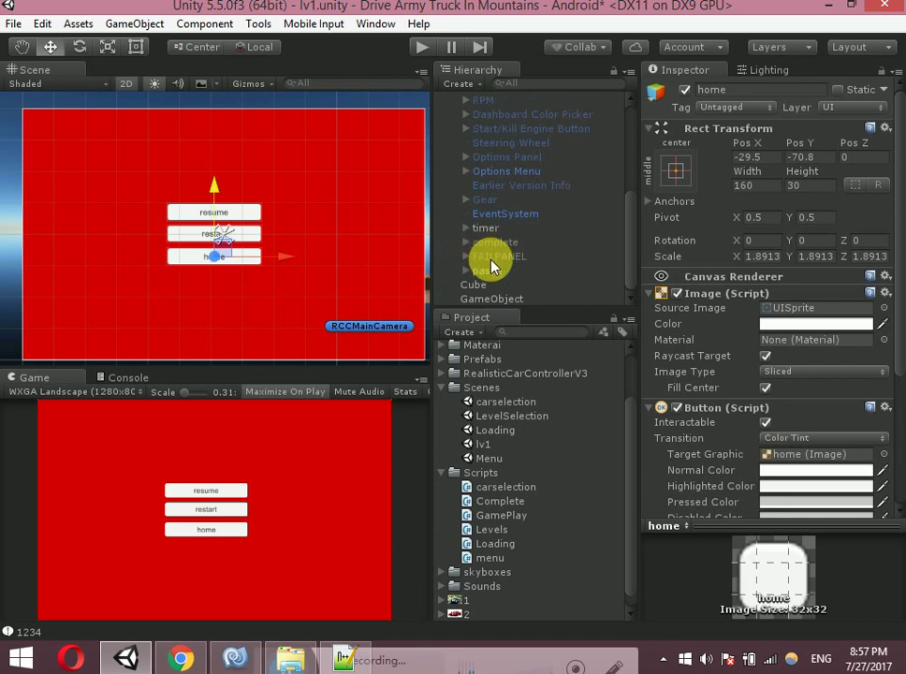
left_click(491, 270)
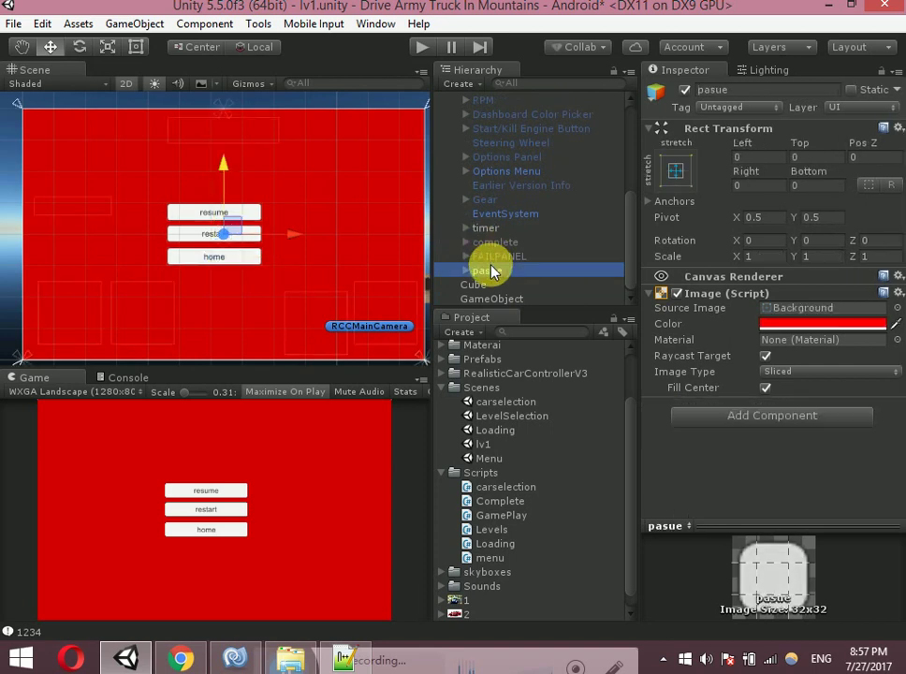
left_click(686, 90)
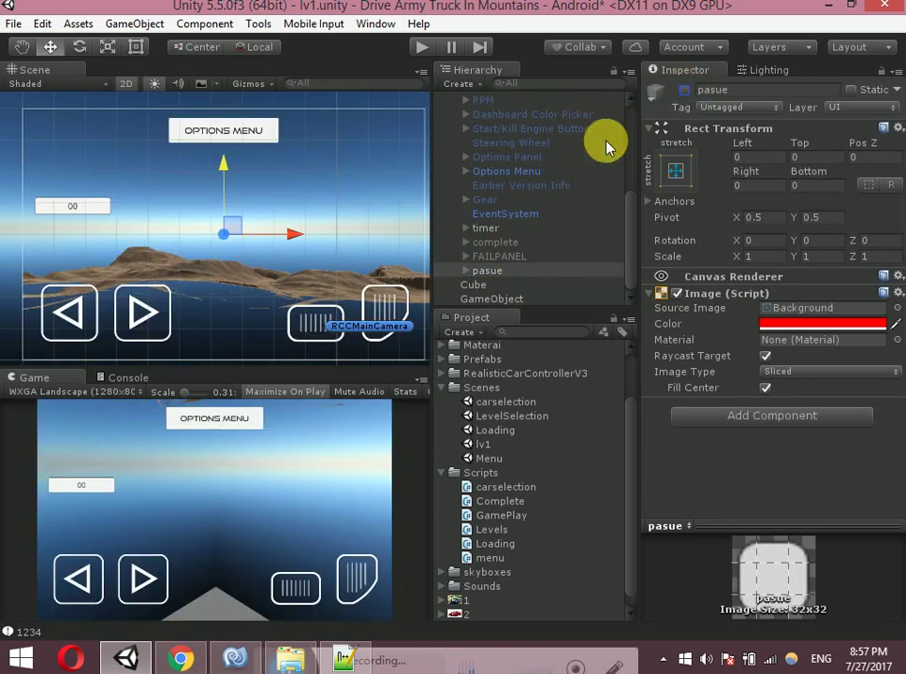
Duplicate the timer as 'pasue btn' and move it toward the canvas's right edge
left_click(490, 229)
key("ctrl+d")
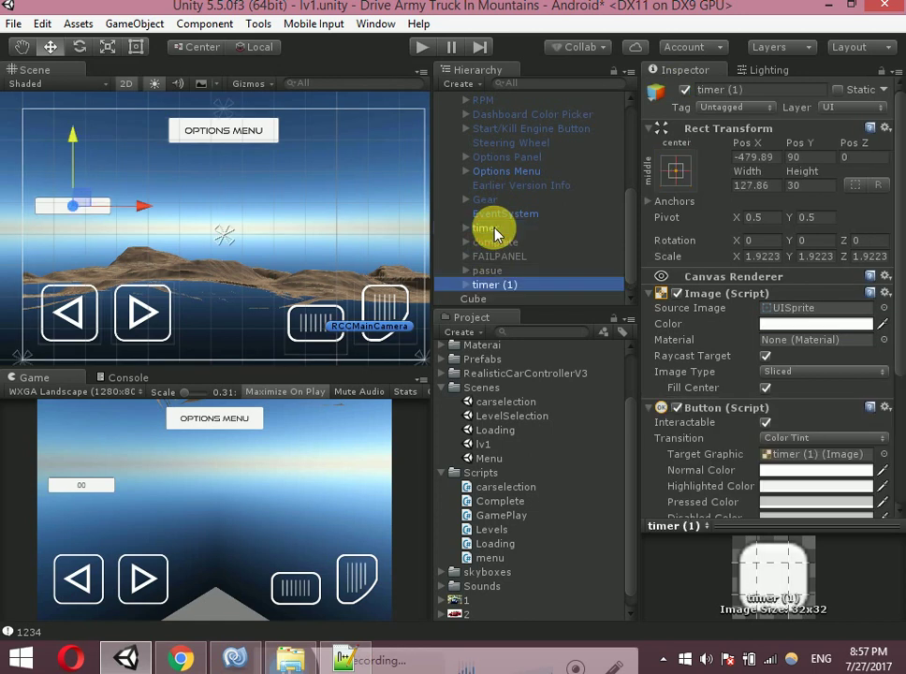
key("F2")
type("pas")
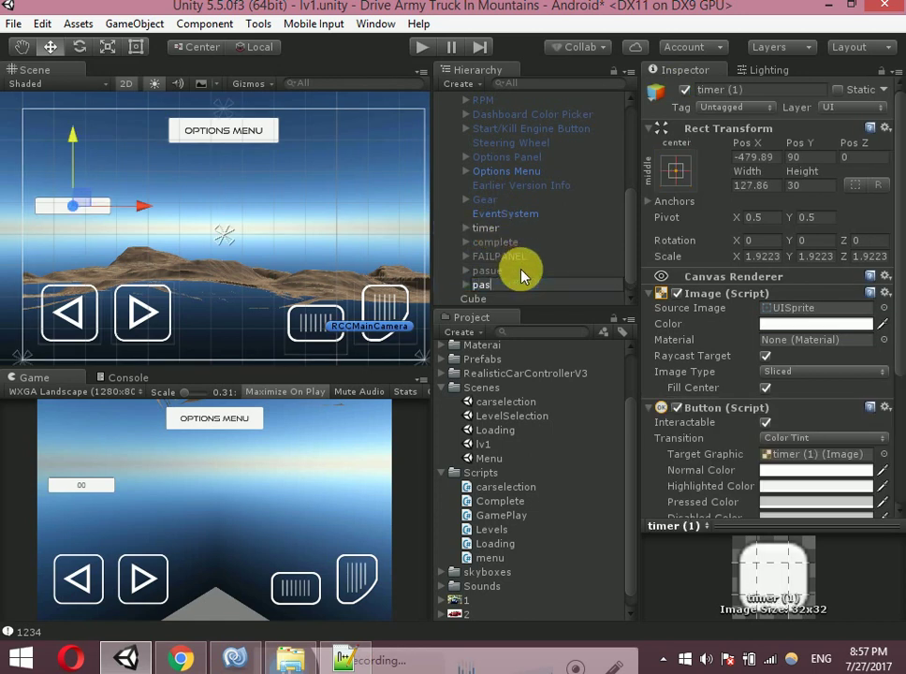
type("ue btn")
key("Return")
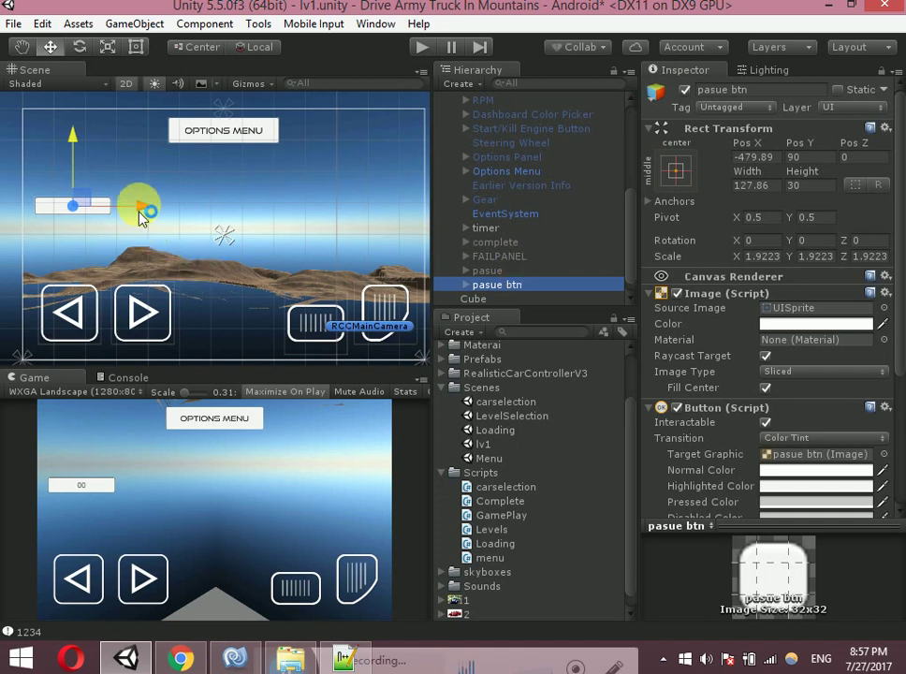
left_click_drag(136, 207, 498, 208)
left_click_drag(524, 260, 437, 264)
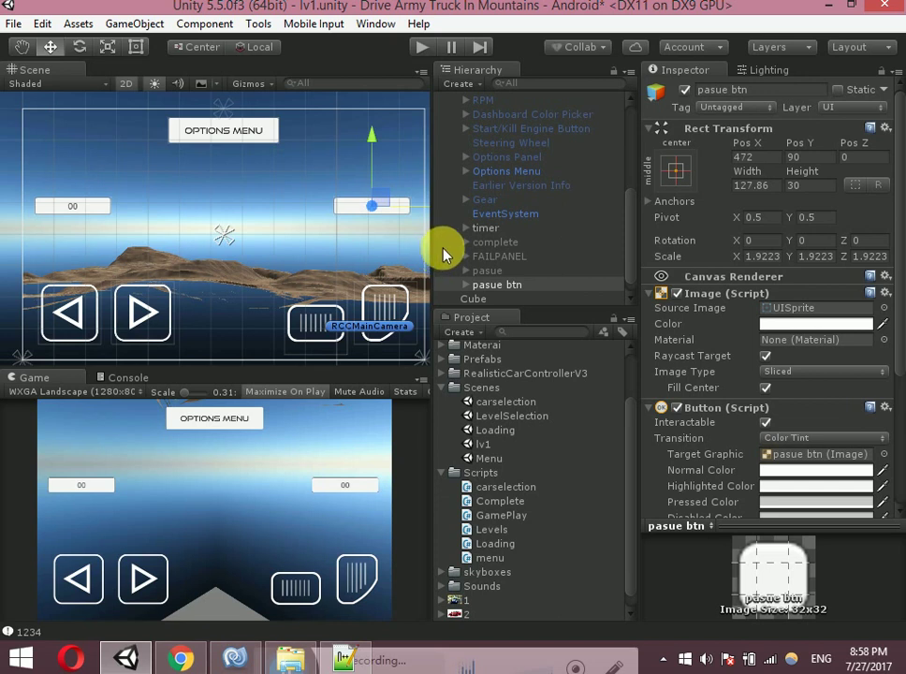
Shrink pasue btn to X scale 0.841 and position it at Pos X 553, Y 90
left_click(108, 47)
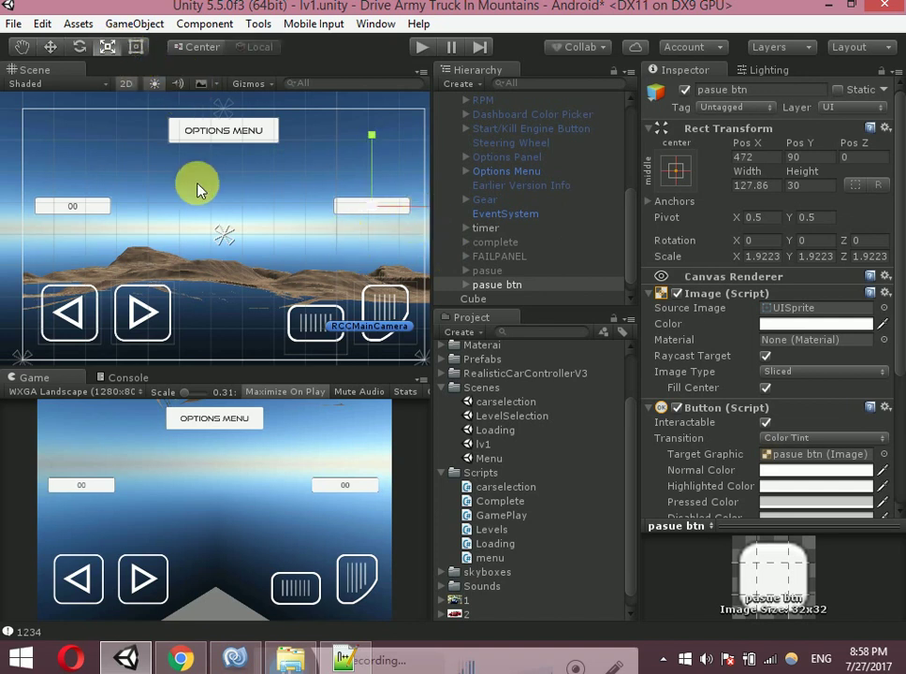
key("q")
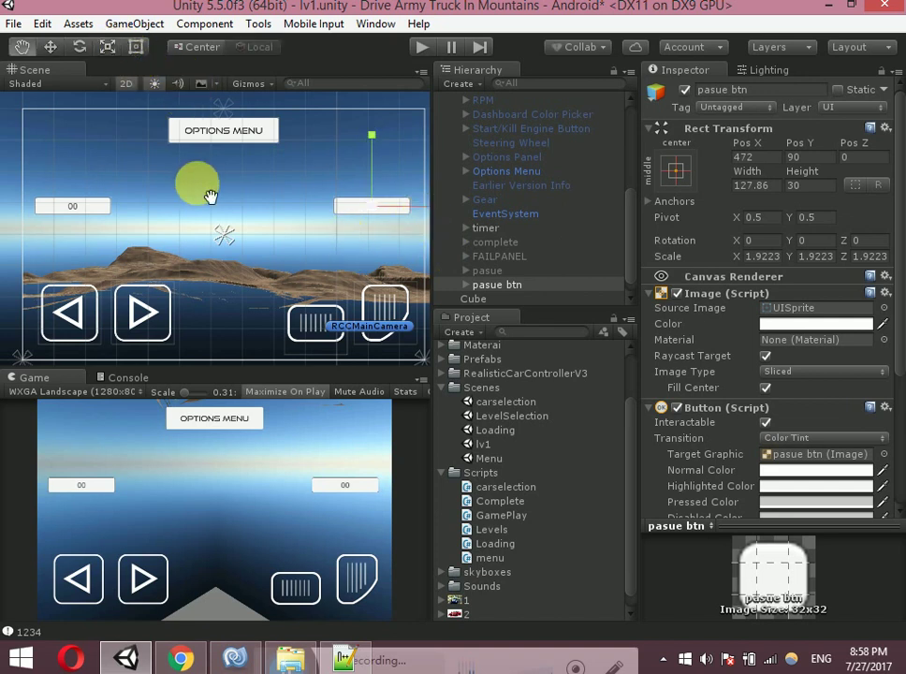
key("r")
scroll(203, 213, "down", 2)
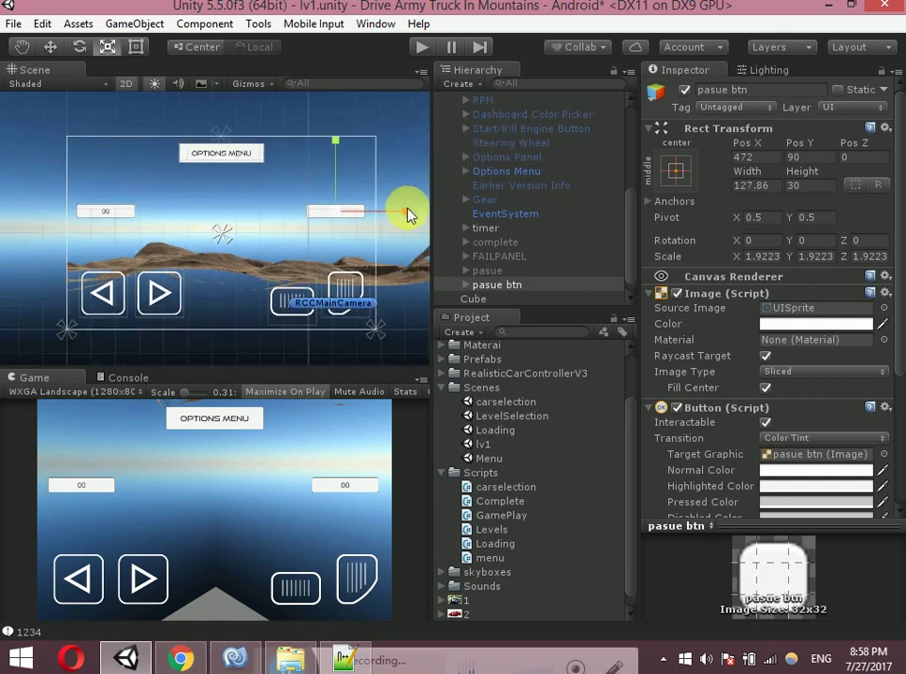
left_click_drag(407, 215, 367, 217)
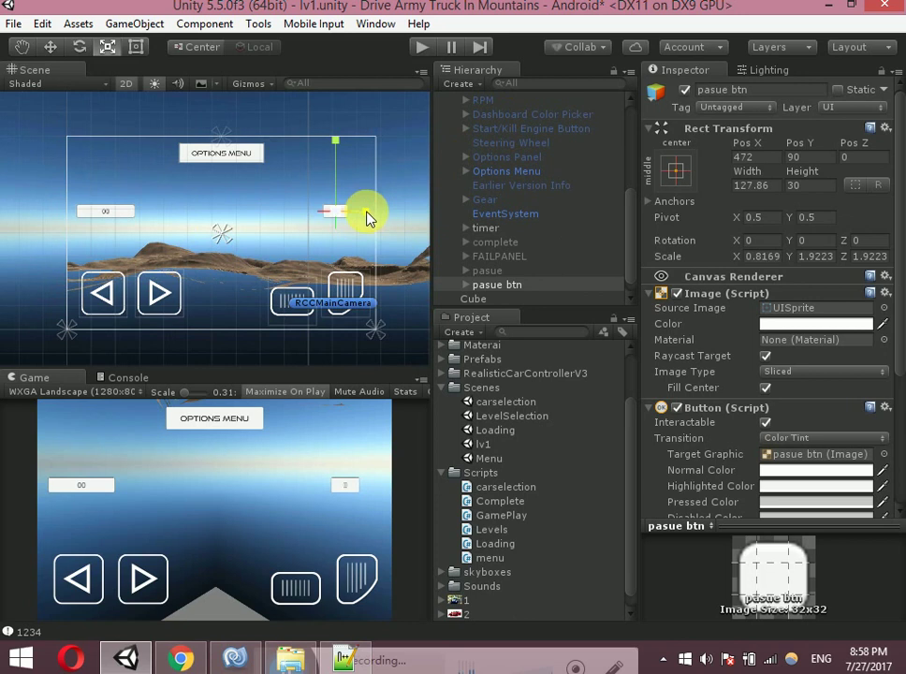
key("w")
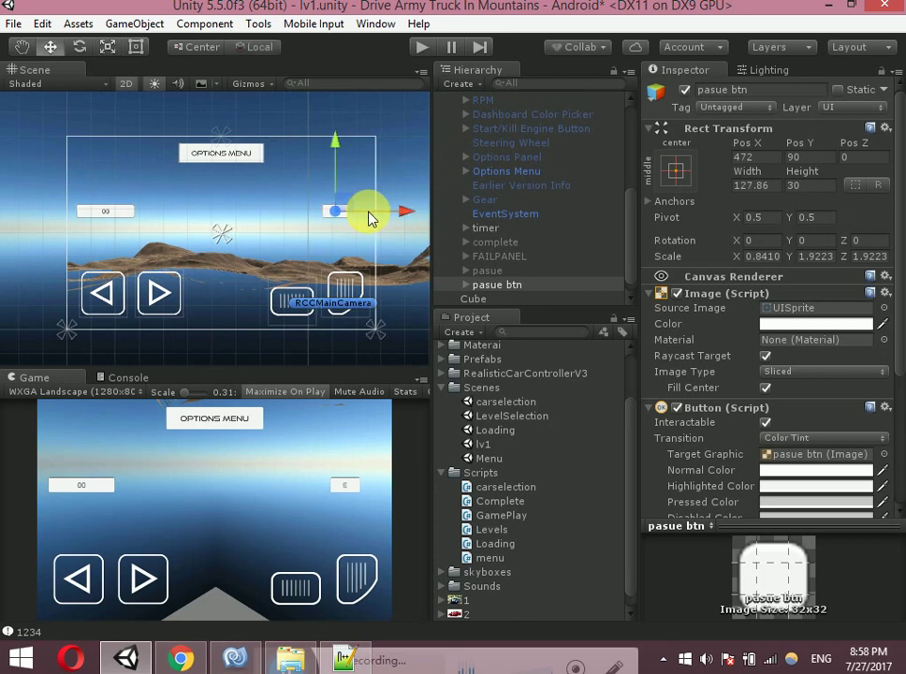
left_click_drag(395, 217, 419, 218)
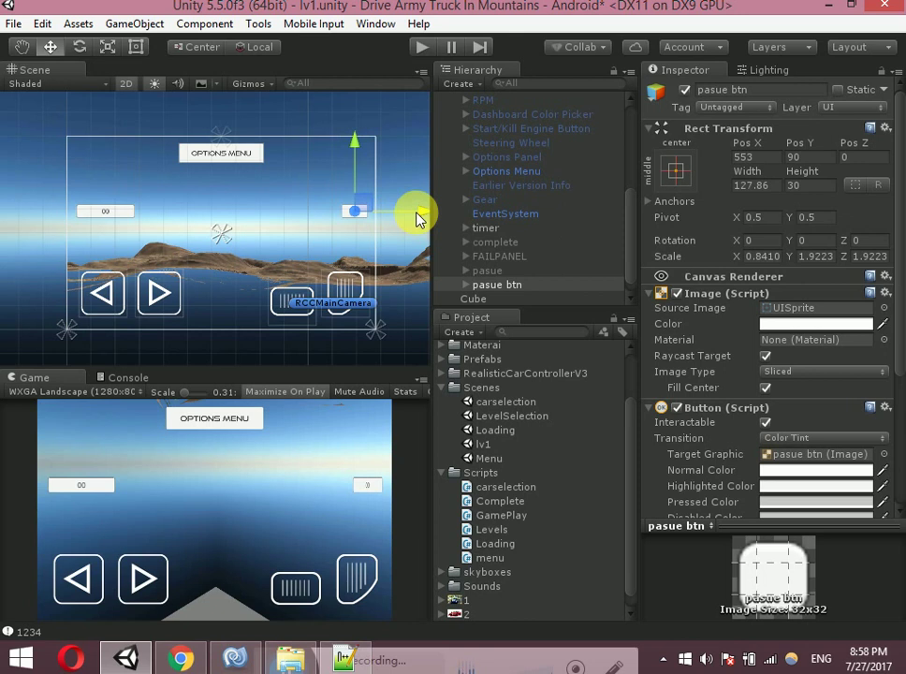
left_click(535, 289)
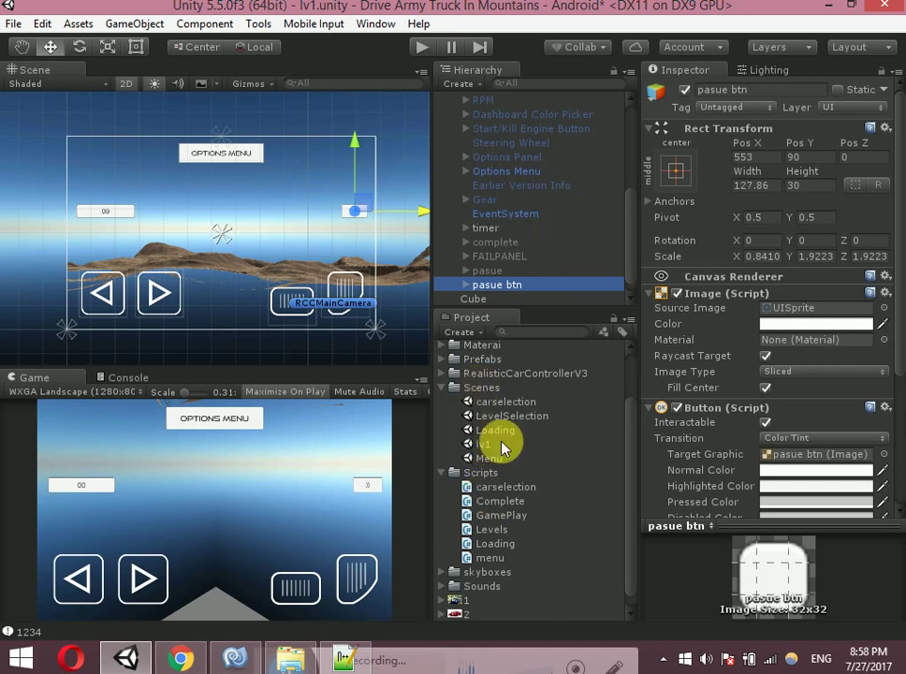
Open the Complete script in the code editor, then return to Unity and select GamePlay
left_click(498, 503)
double_click(499, 506)
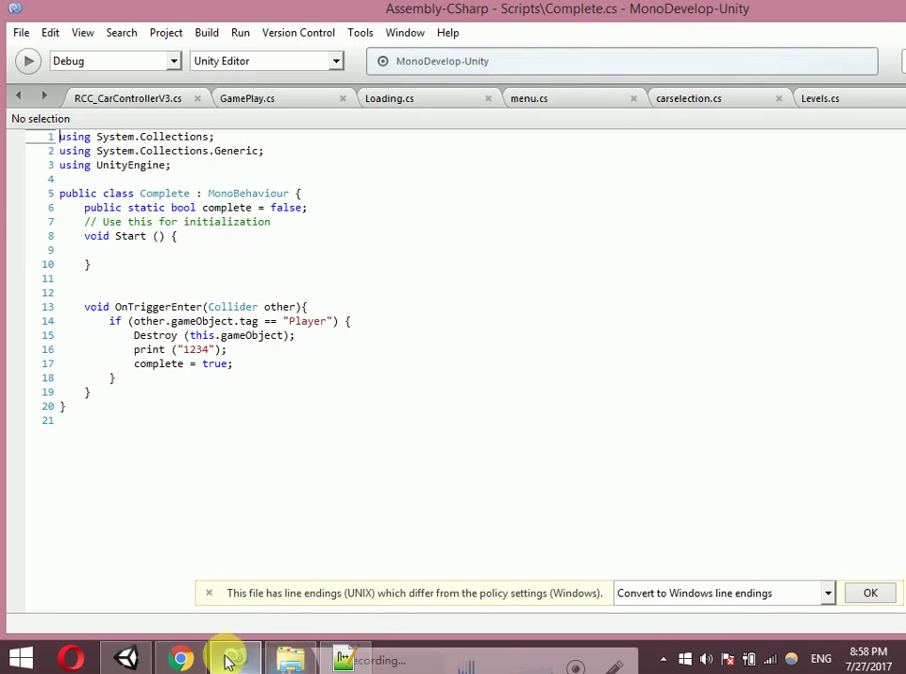
left_click(183, 660)
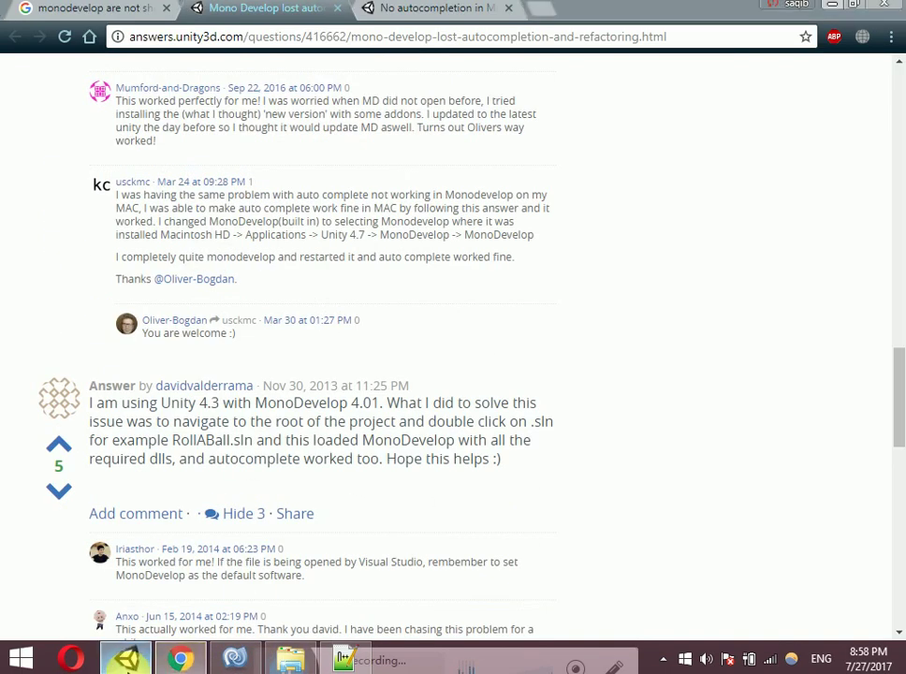
left_click(126, 659)
left_click(515, 516)
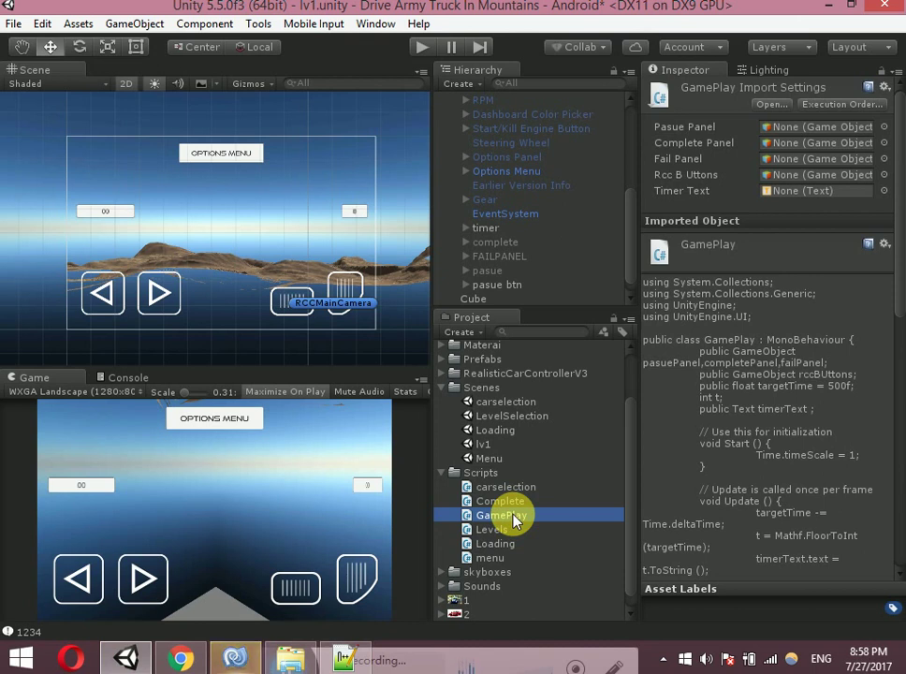
Bring up GamePlay.cs in MonoDevelop and maximize the code editor window
left_click(241, 652)
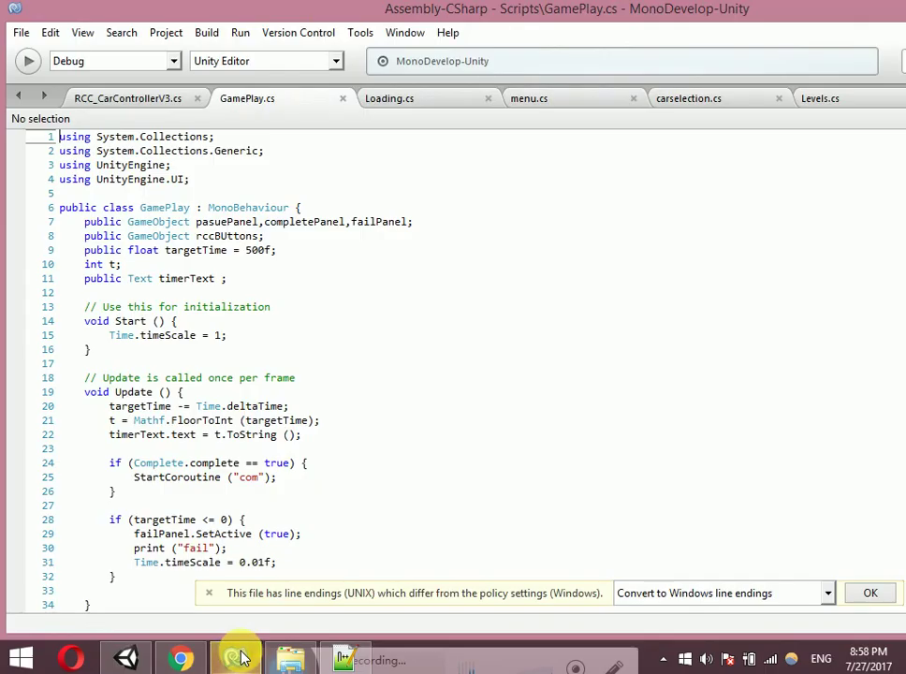
double_click(236, 221)
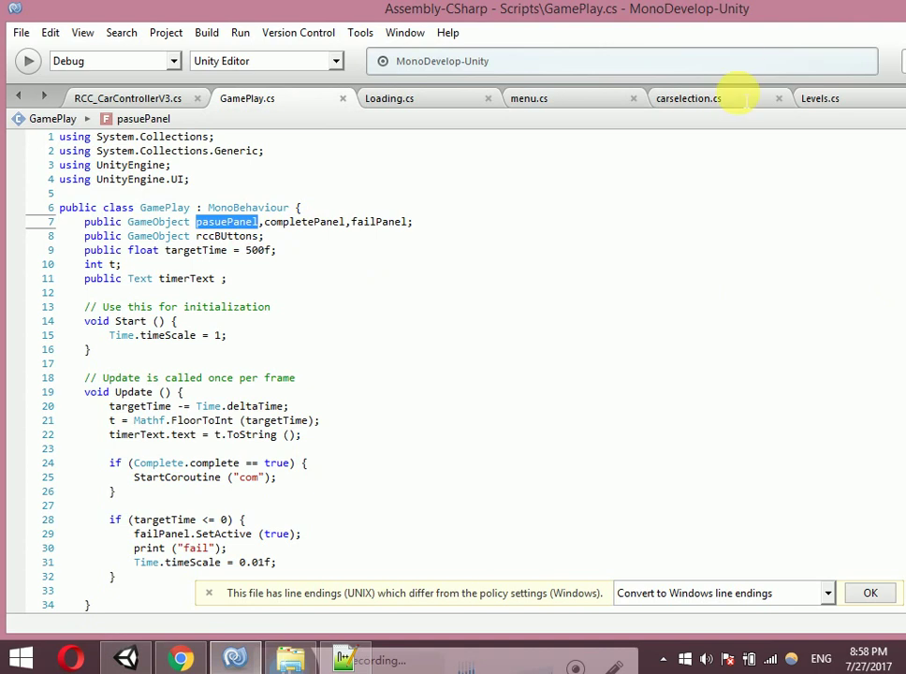
double_click(747, 10)
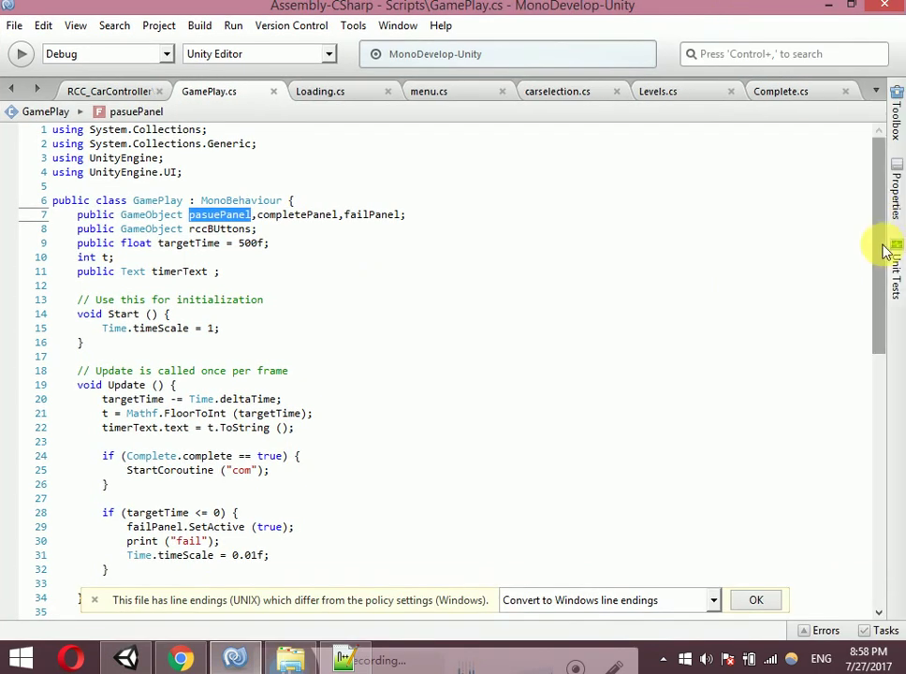
mouse_move(883, 243)
left_mouse_down()
mouse_move(875, 378)
mouse_move(862, 415)
mouse_move(883, 340)
mouse_move(878, 327)
mouse_move(869, 415)
left_mouse_up()
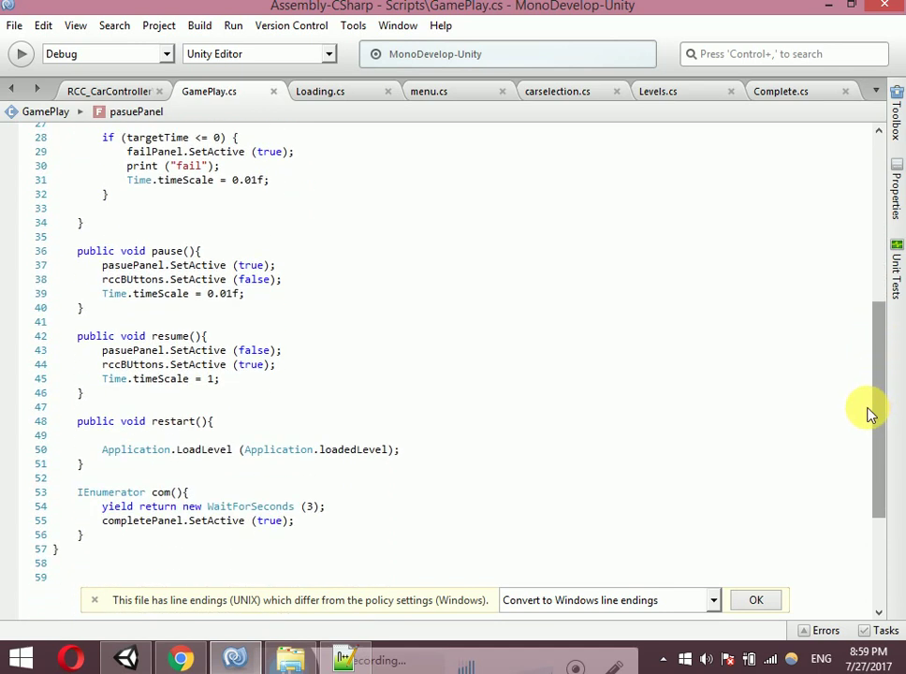
Below the com() coroutine, declare a new public void home() method with its opening brace
left_click(123, 535)
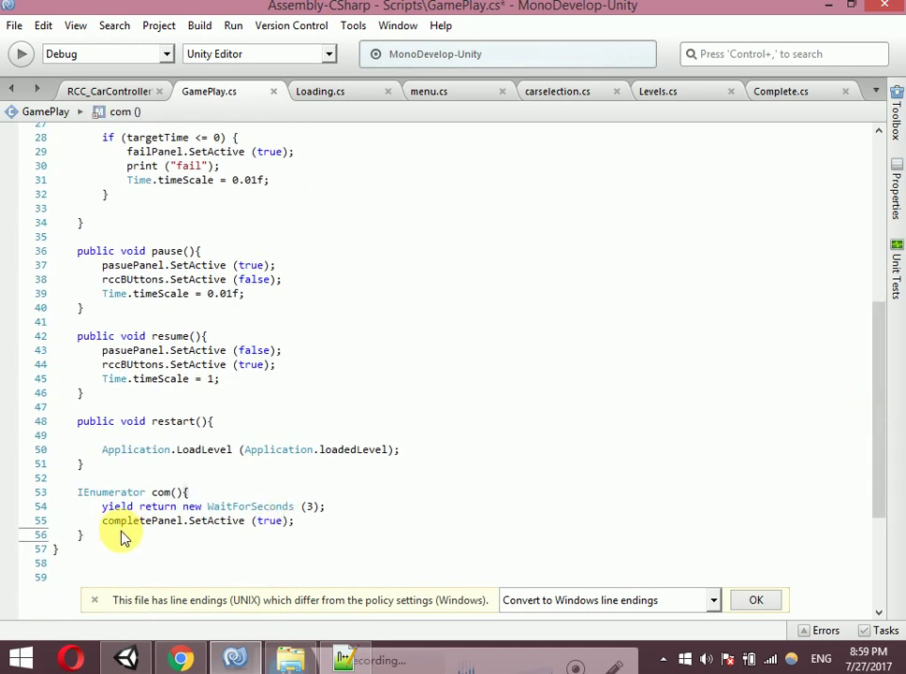
key("Return")
key("Return")
type("pu")
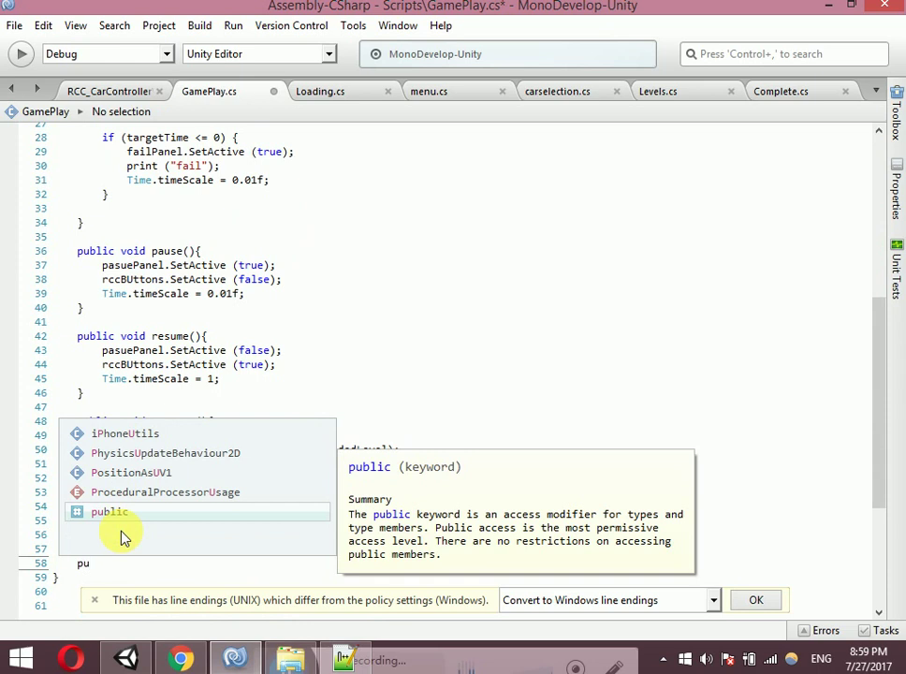
key("Return")
type("v")
key("Return")
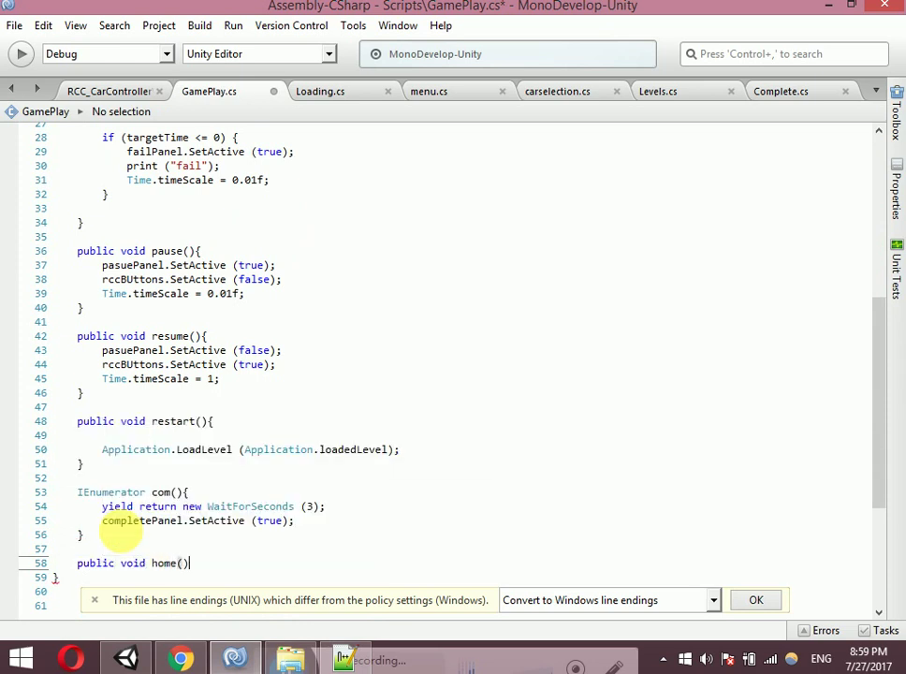
type("{")
Inside home(), write an Application.LoadLevel("") call using autocomplete
left_click(207, 560)
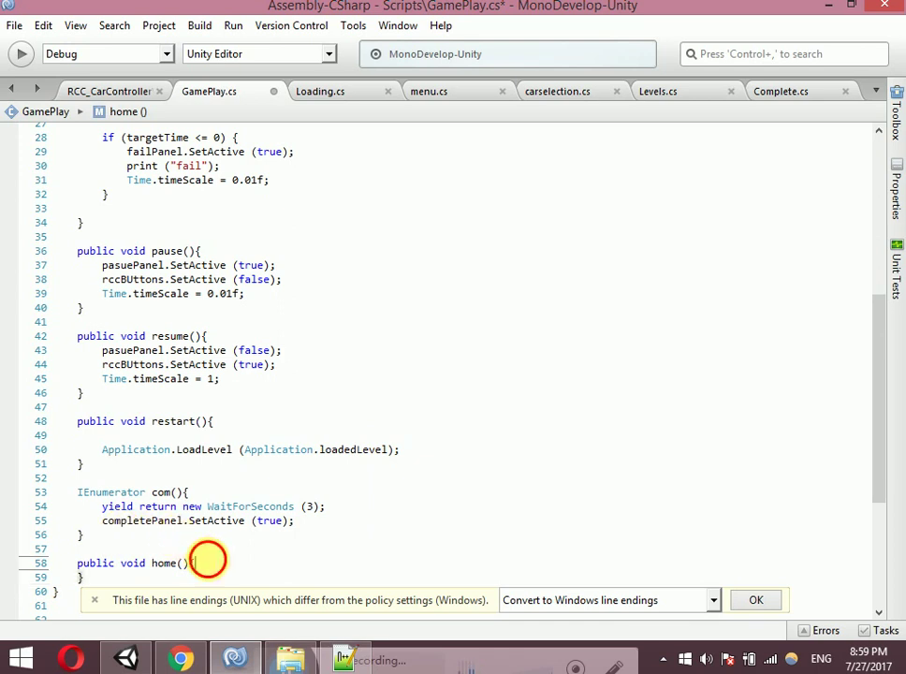
key("Return")
type("Ap")
key("Return")
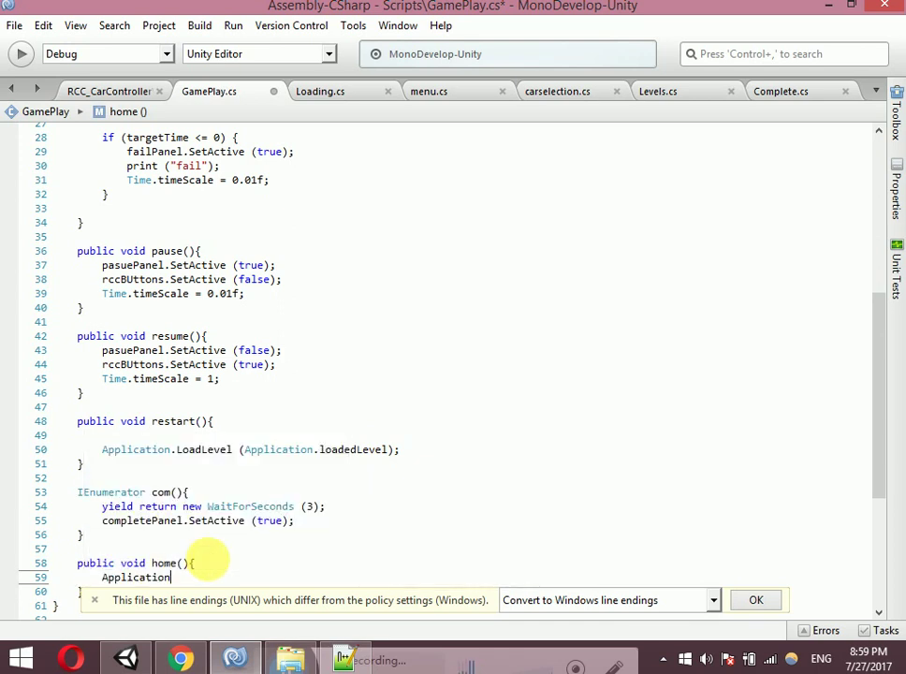
type(".load")
key("Down")
key("Down")
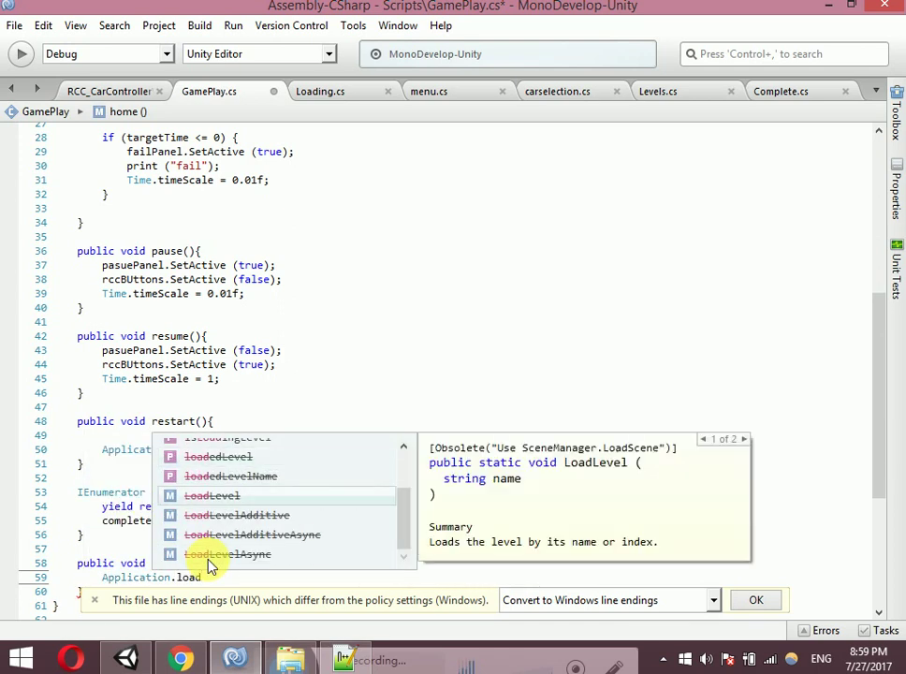
key("Return")
type("(\"\"")
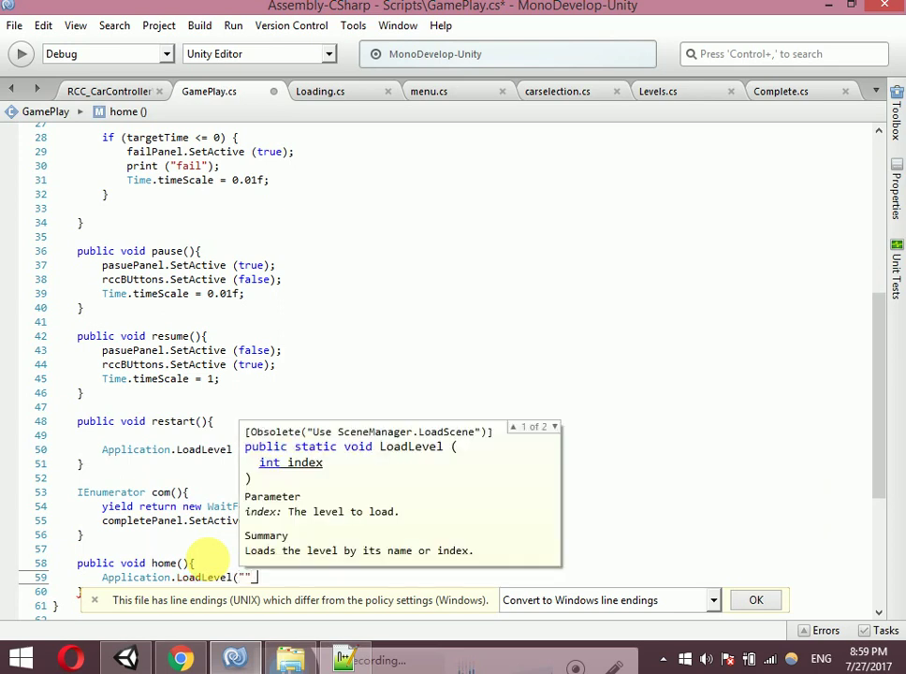
type(");")
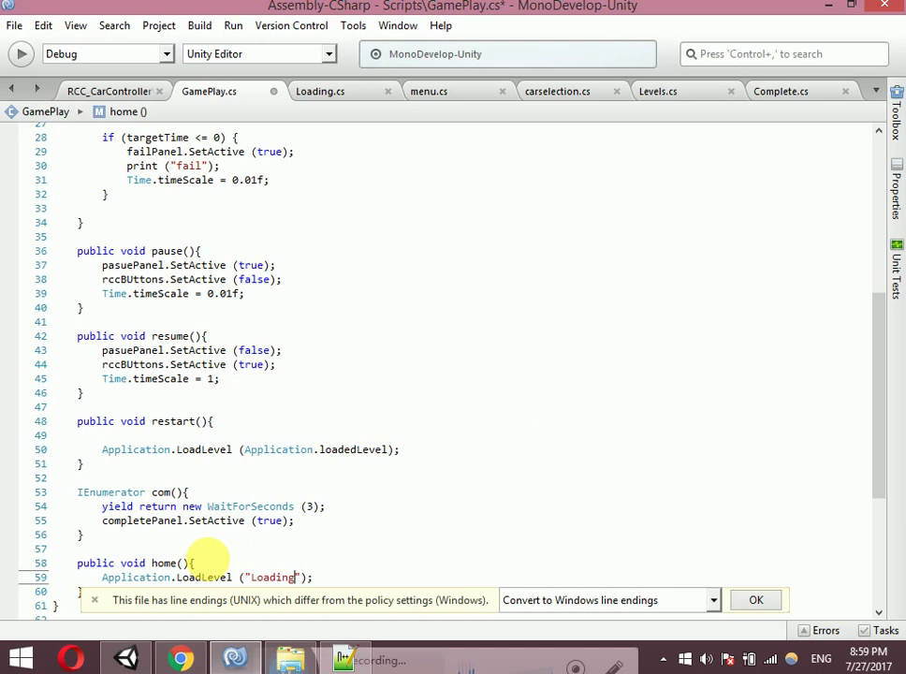
Save GamePlay.cs with home() loading the Loading scene and return to Unity
key("ctrl+s")
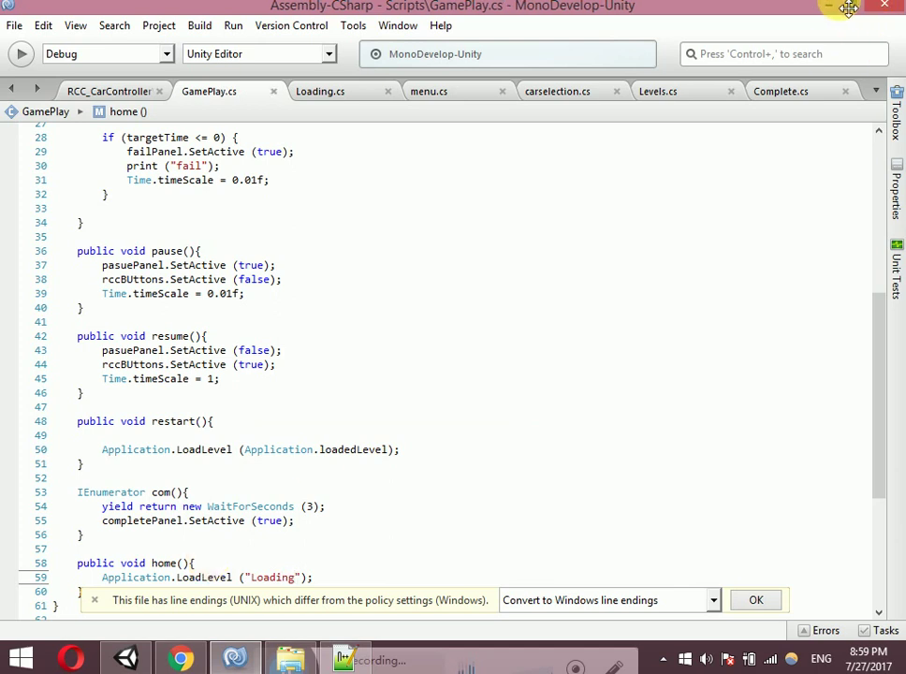
left_click(835, 8)
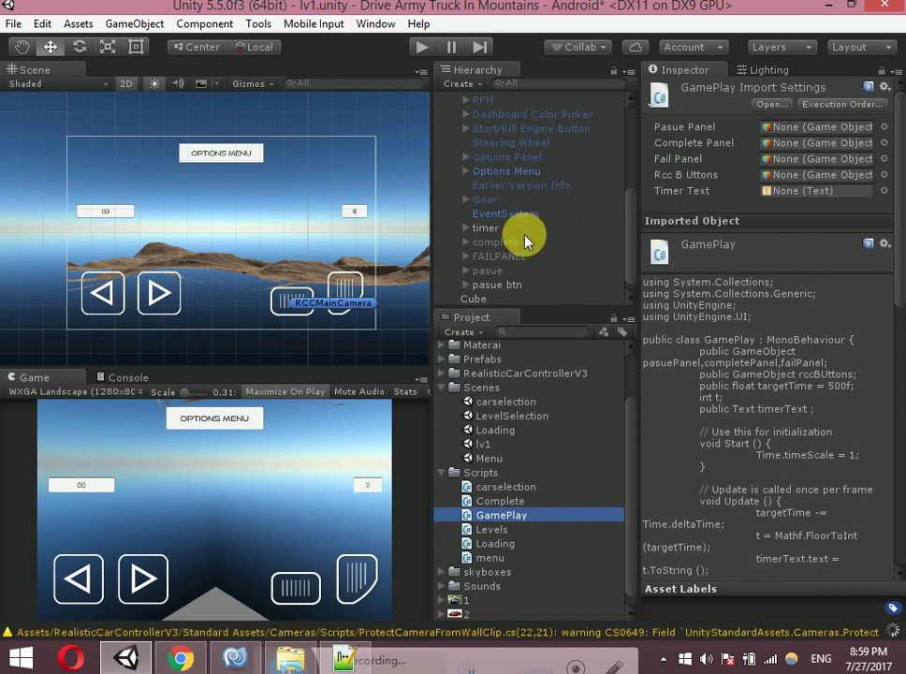
Inspect the complete panel's next button and its empty On Click() list, then return to GamePlay.cs
left_click(467, 241)
left_click(496, 268)
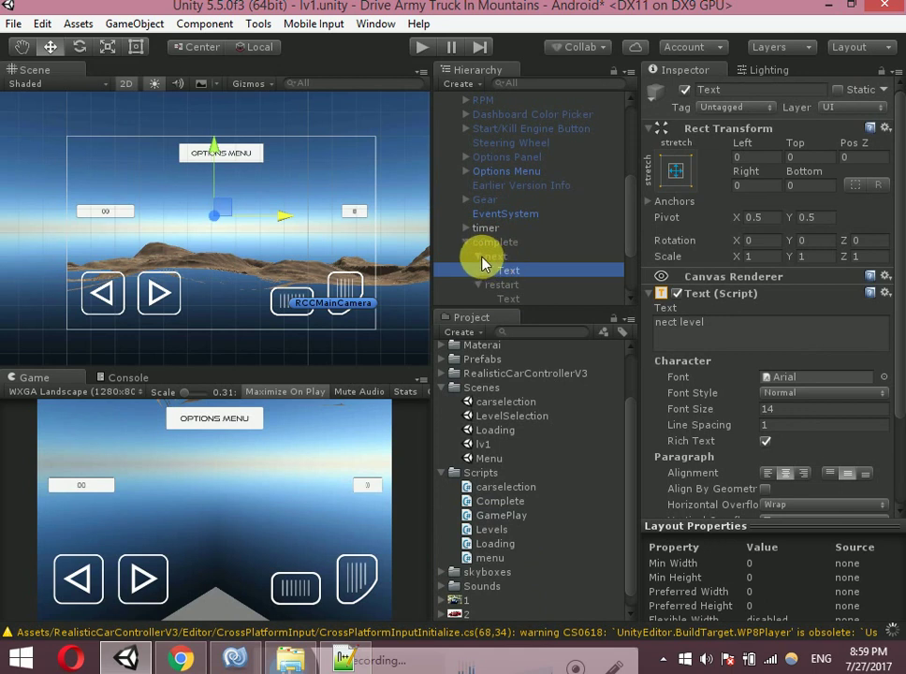
left_click(478, 256)
left_click(492, 255)
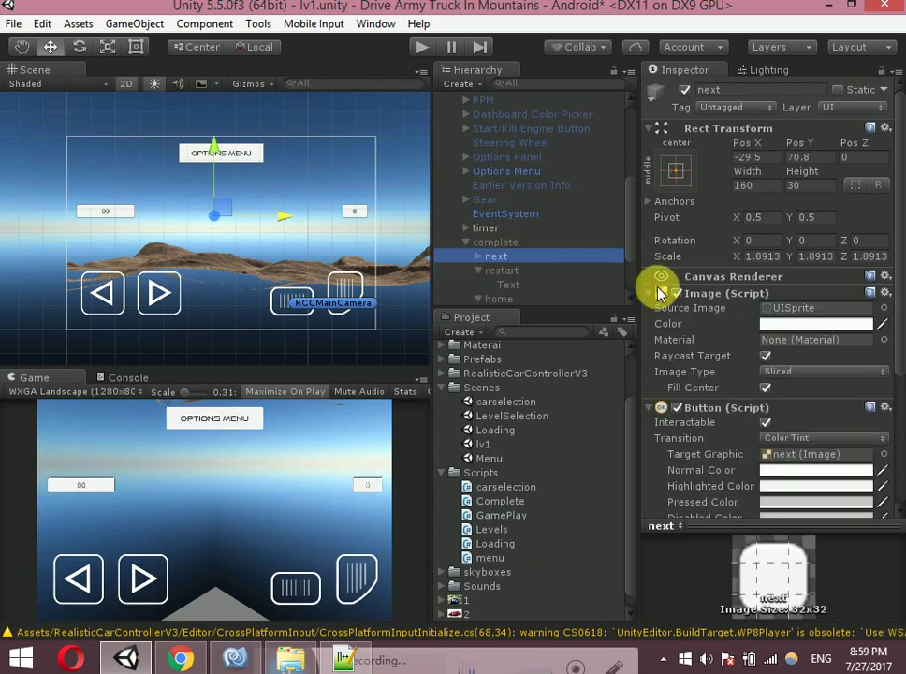
left_click_drag(896, 289, 897, 444)
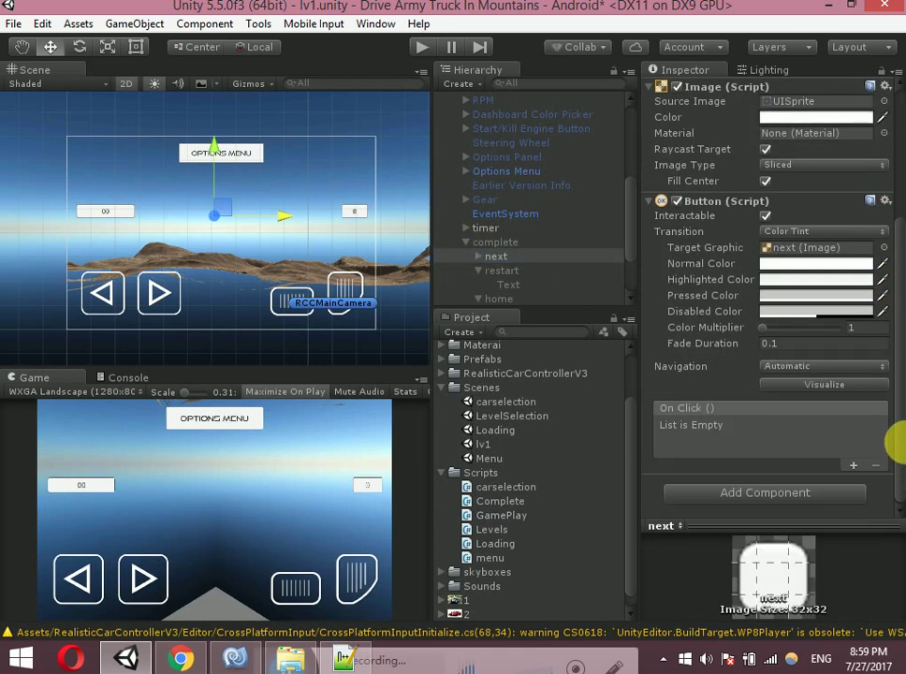
left_click(235, 658)
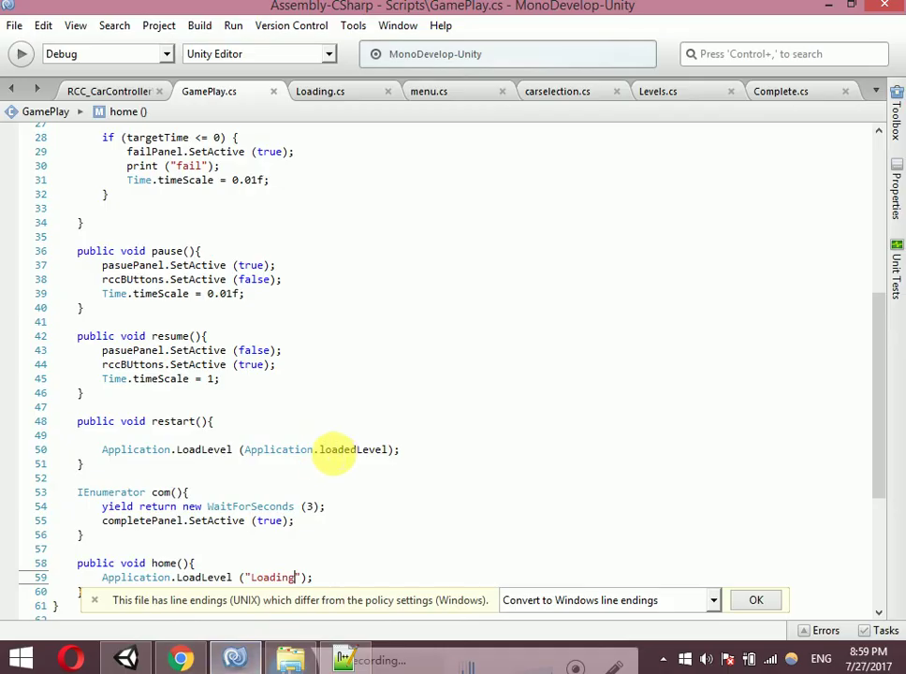
Add a public void next() function below home() in GamePlay.cs
mouse_move(885, 405)
left_mouse_down()
mouse_move(883, 445)
mouse_move(784, 585)
left_mouse_up()
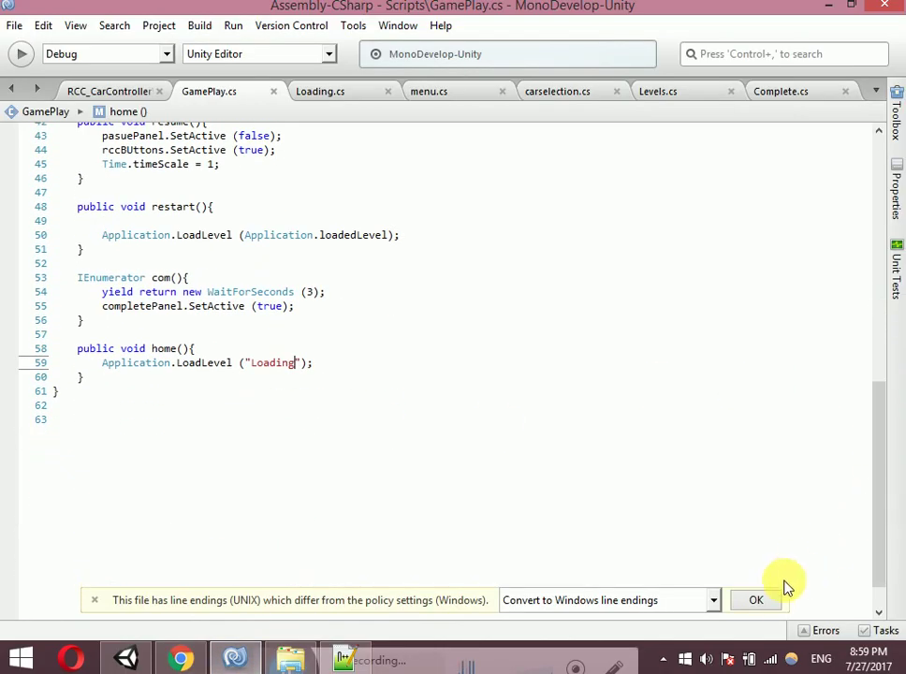
left_click(94, 377)
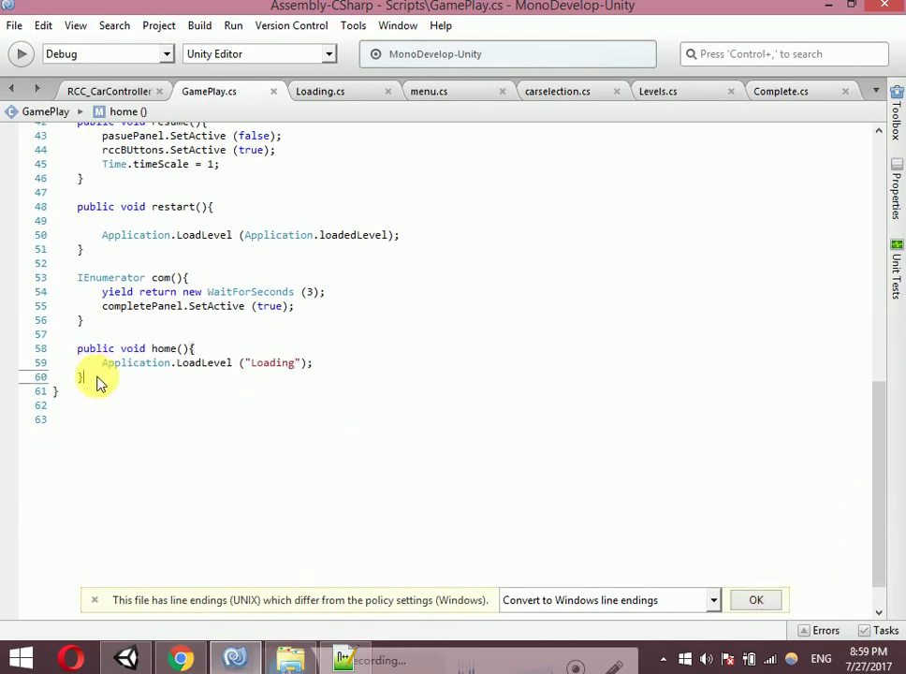
key("Return")
key("Return")
type("public")
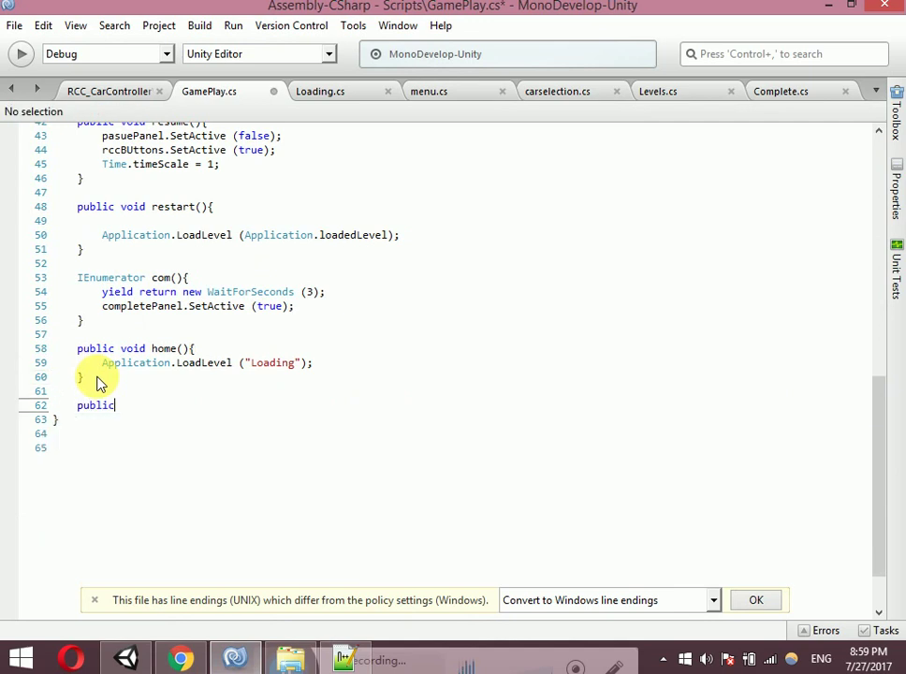
type(" void next")
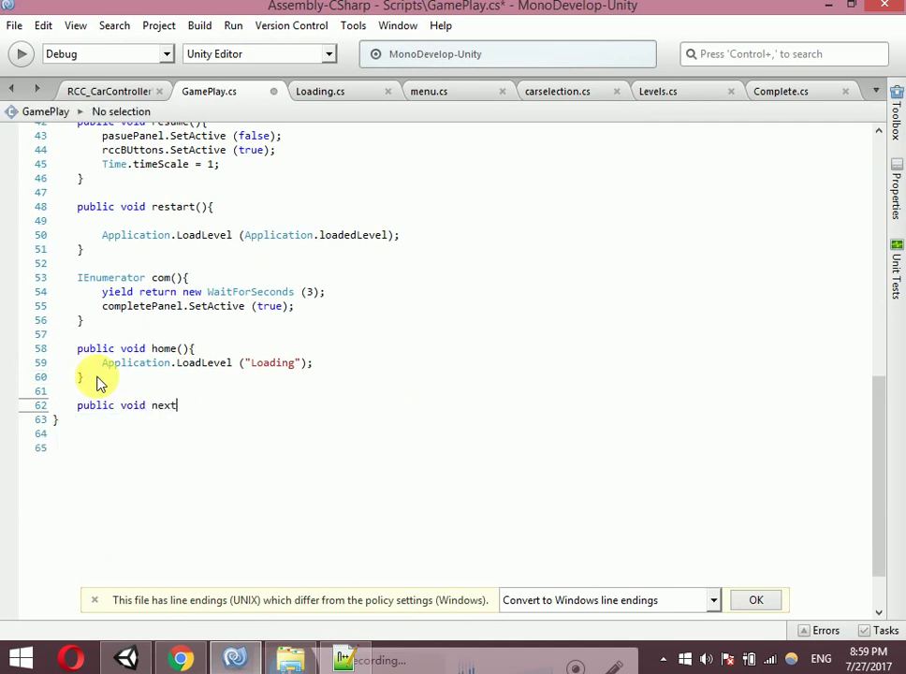
type("(){")
key("Return")
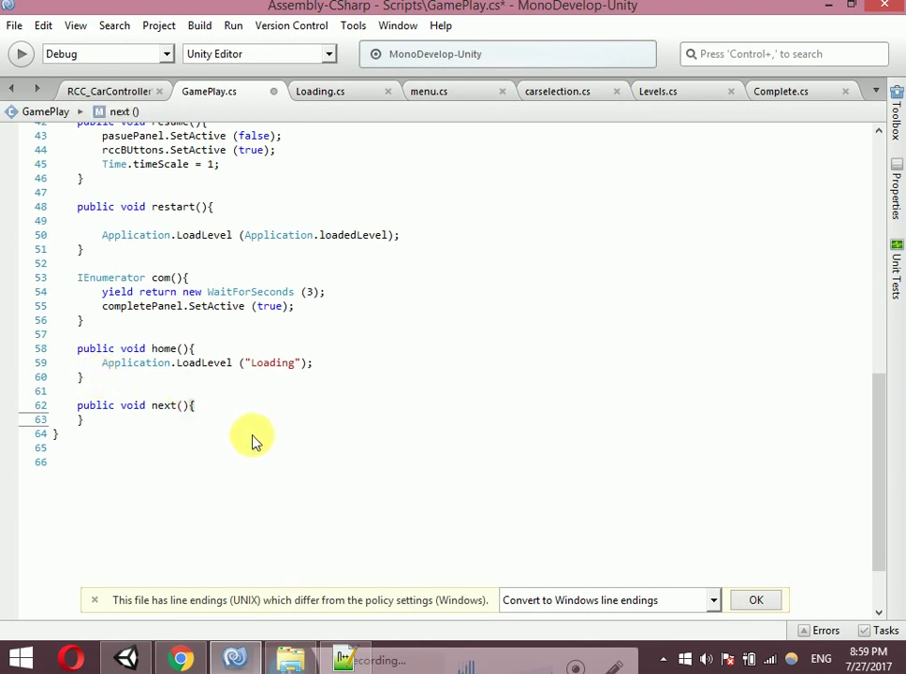
Make next() call Application.LoadLevel("LevelSelection") and save the script
left_click(234, 412)
key("Return")
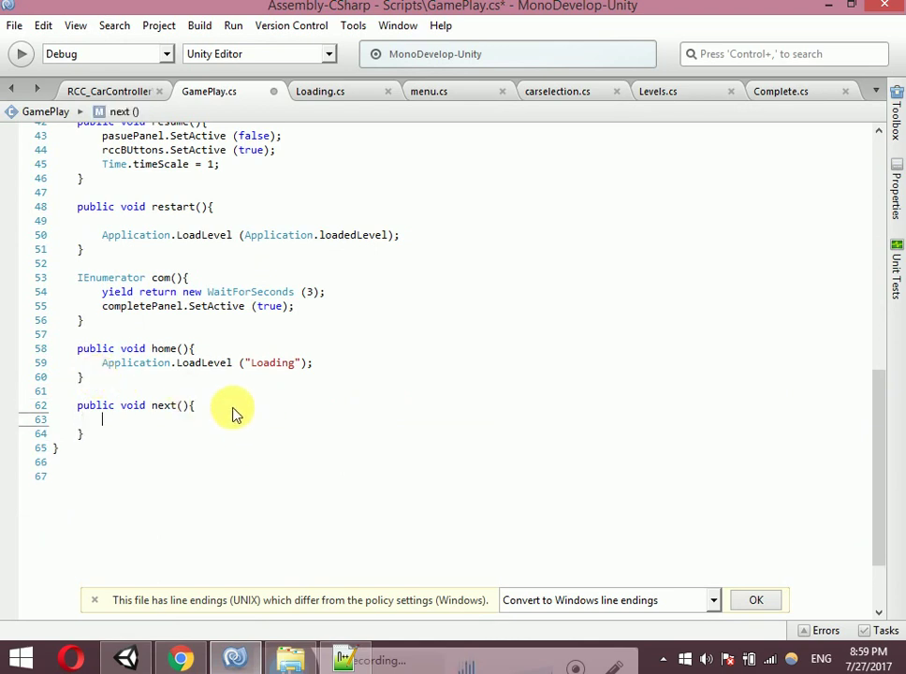
type("app")
key("Return")
type(".load")
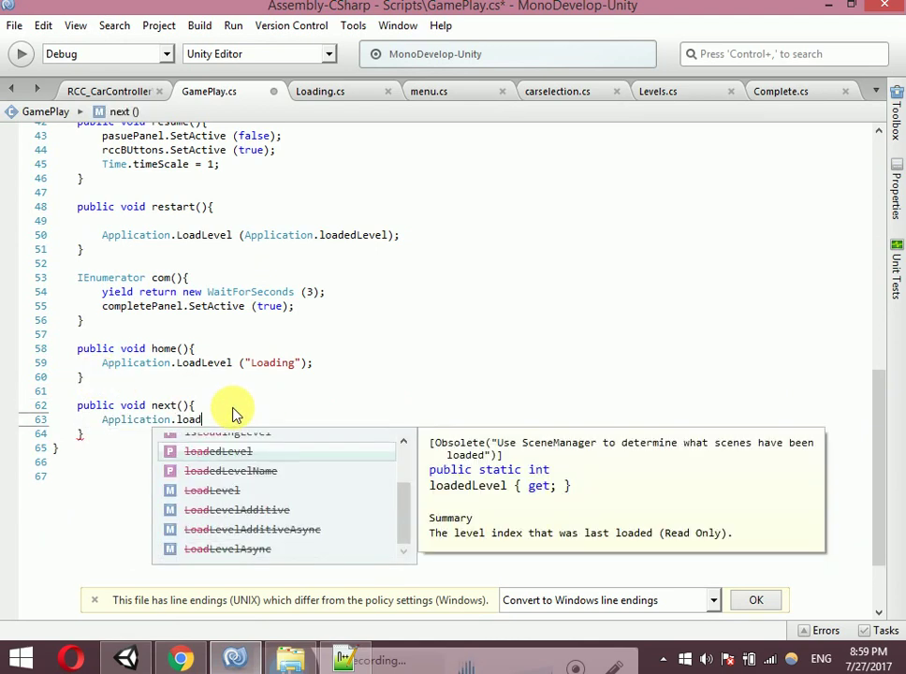
key("Down")
key("Down")
key("Return")
type("(")
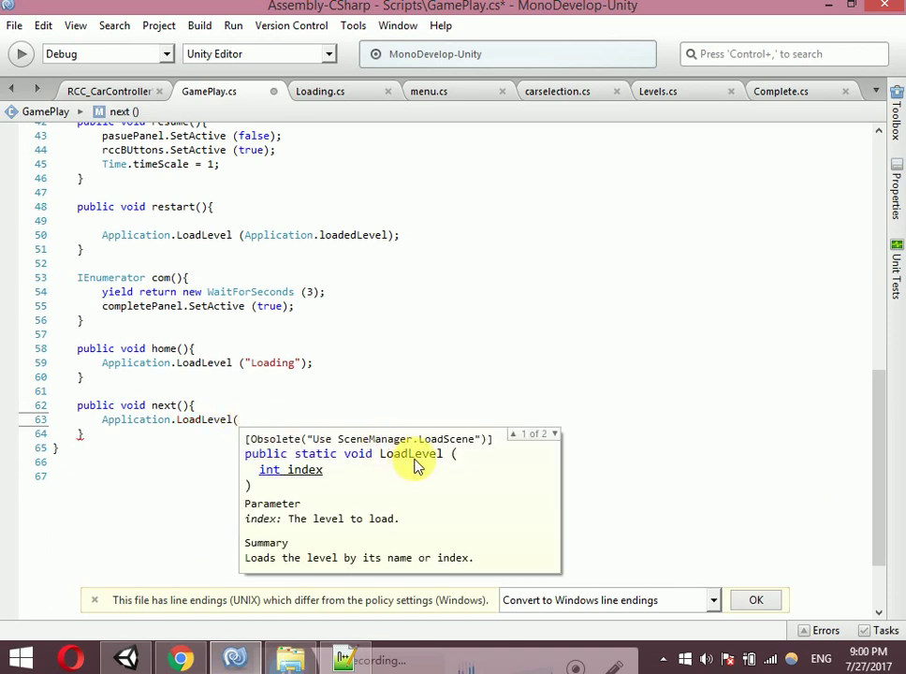
type("\"\");")
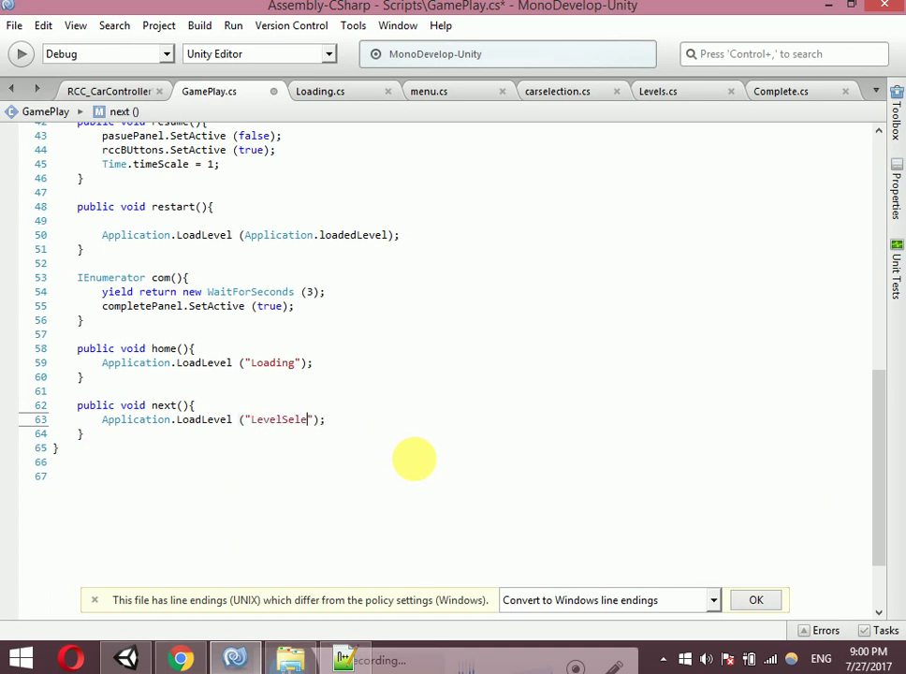
key("ctrl+s")
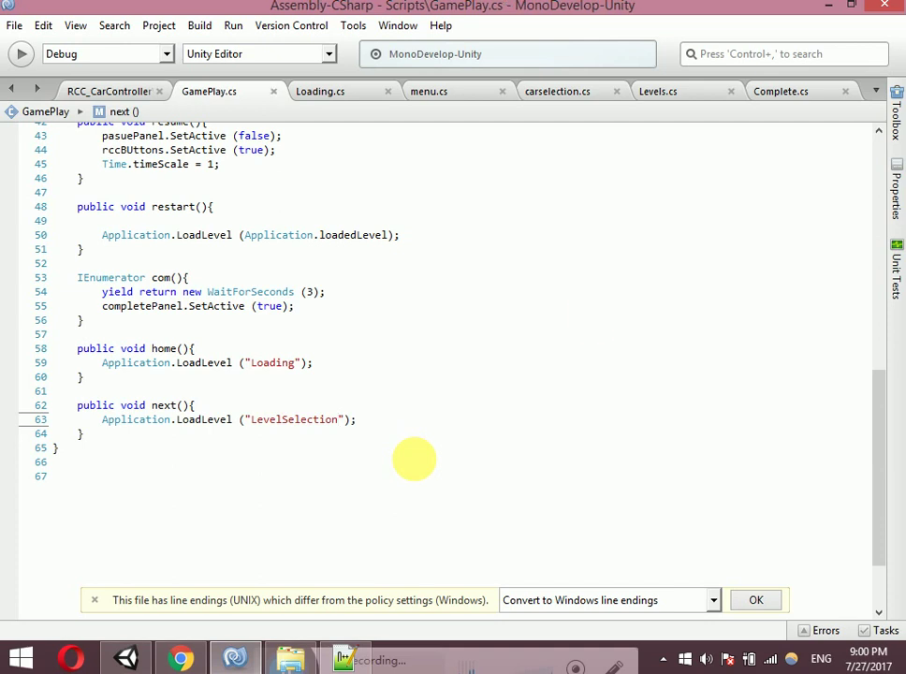
Give the complete panel's next, restart and home buttons an On Click entry targeting GameObject
left_click(835, 10)
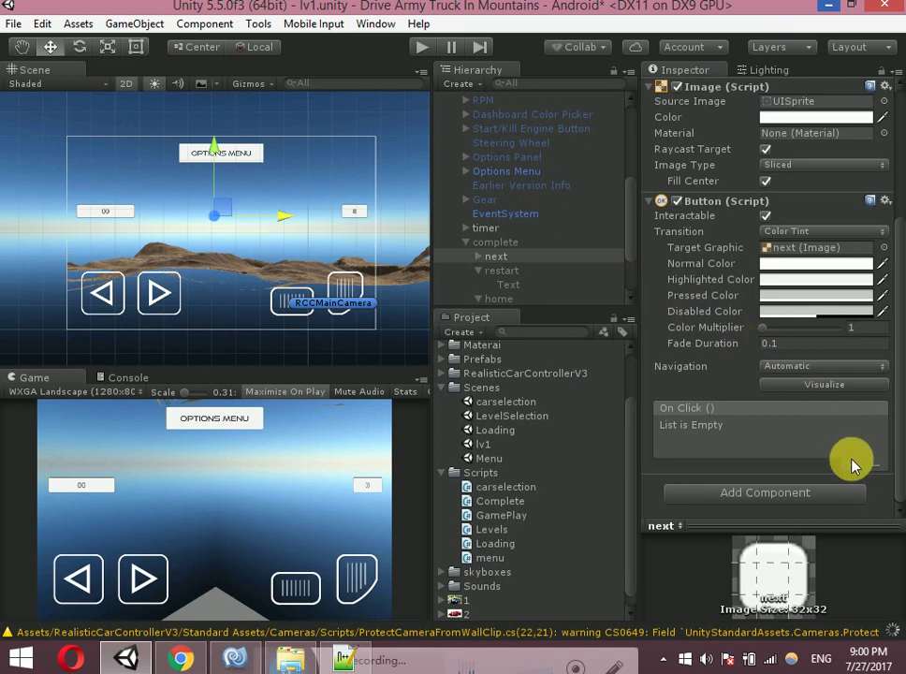
left_click(510, 271)
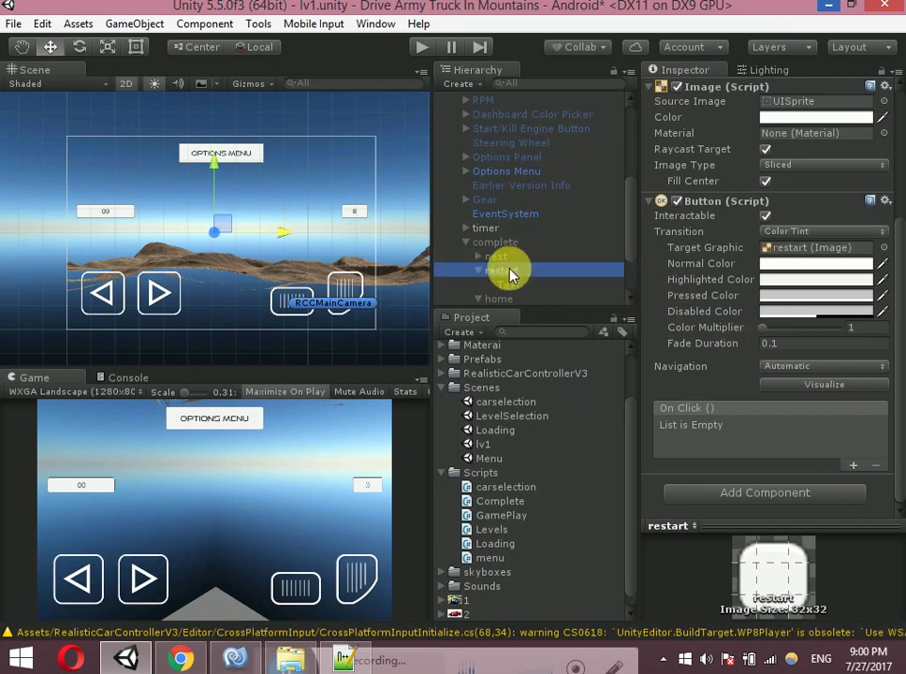
left_click(511, 273)
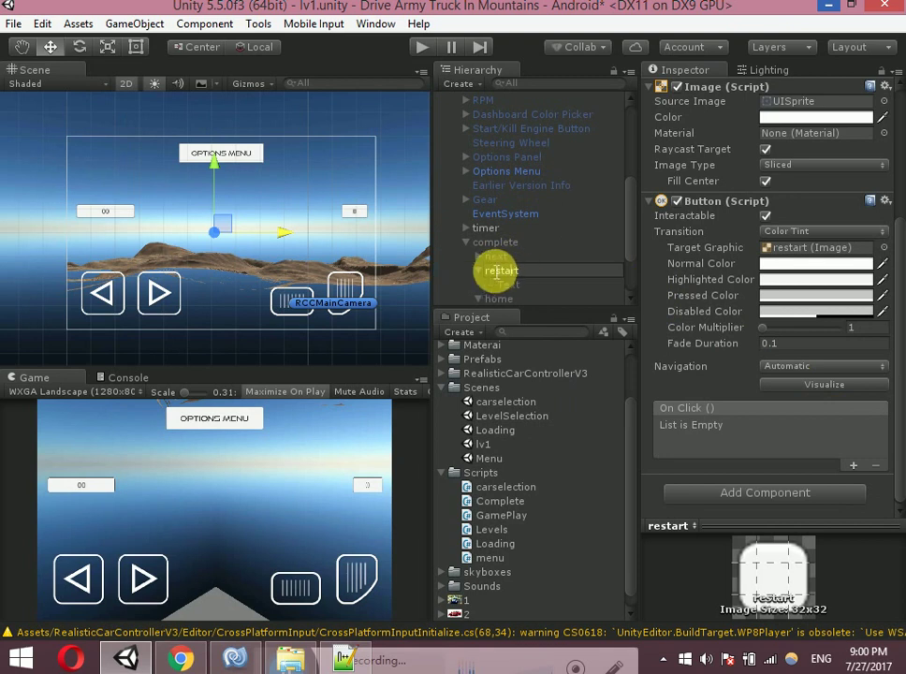
left_click(474, 274)
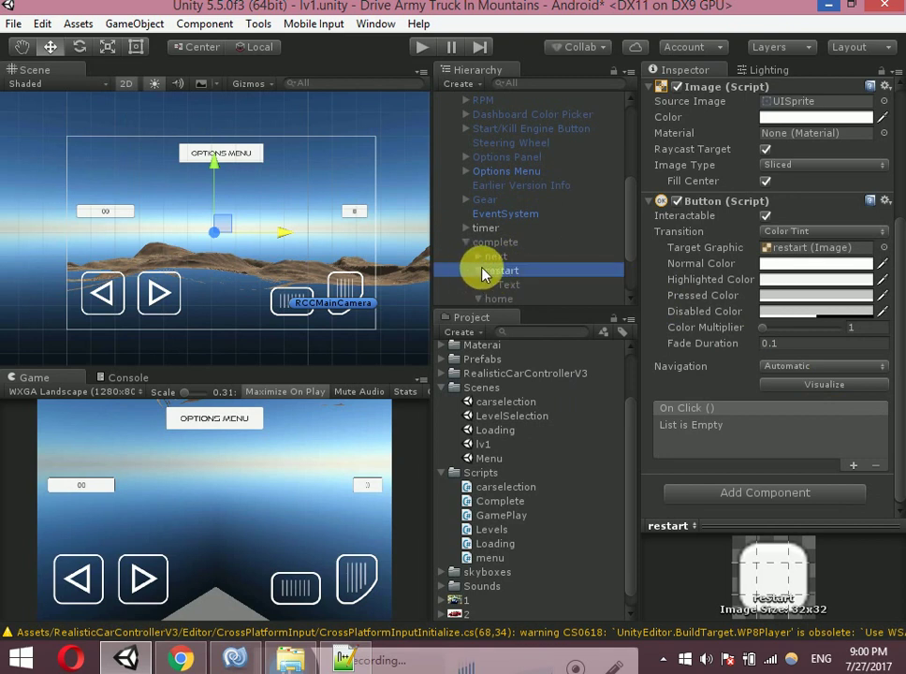
left_click(479, 284)
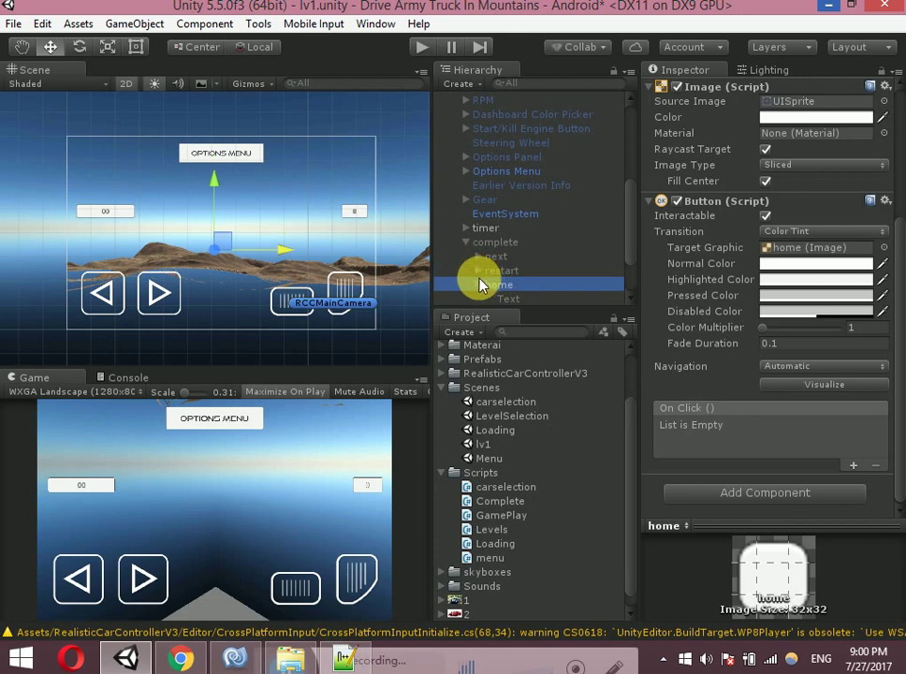
scroll(510, 278, "down", 3)
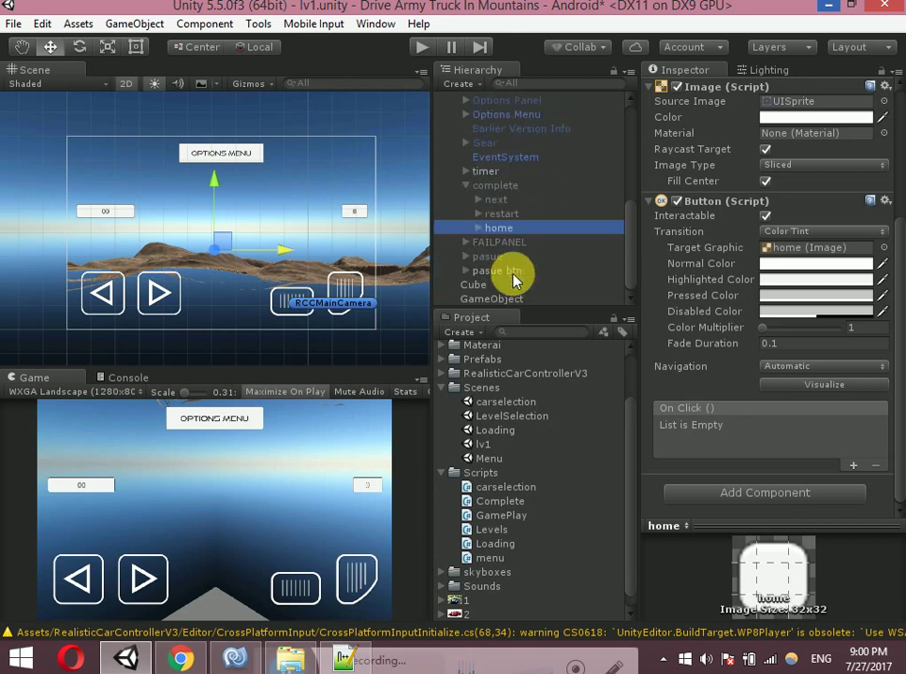
left_click(510, 215, "shift")
left_click(510, 200, "shift")
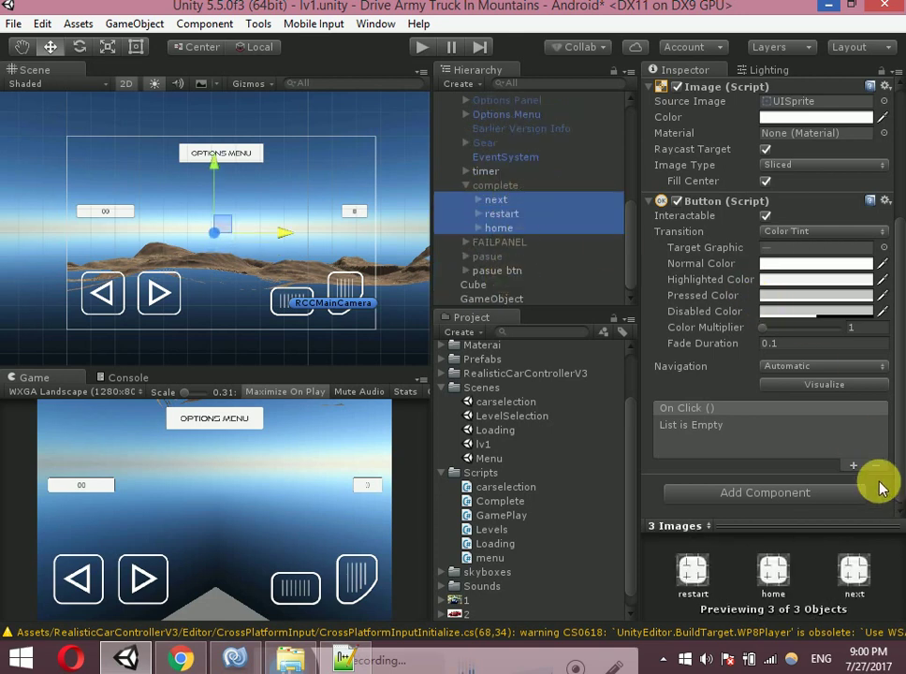
left_click(851, 465)
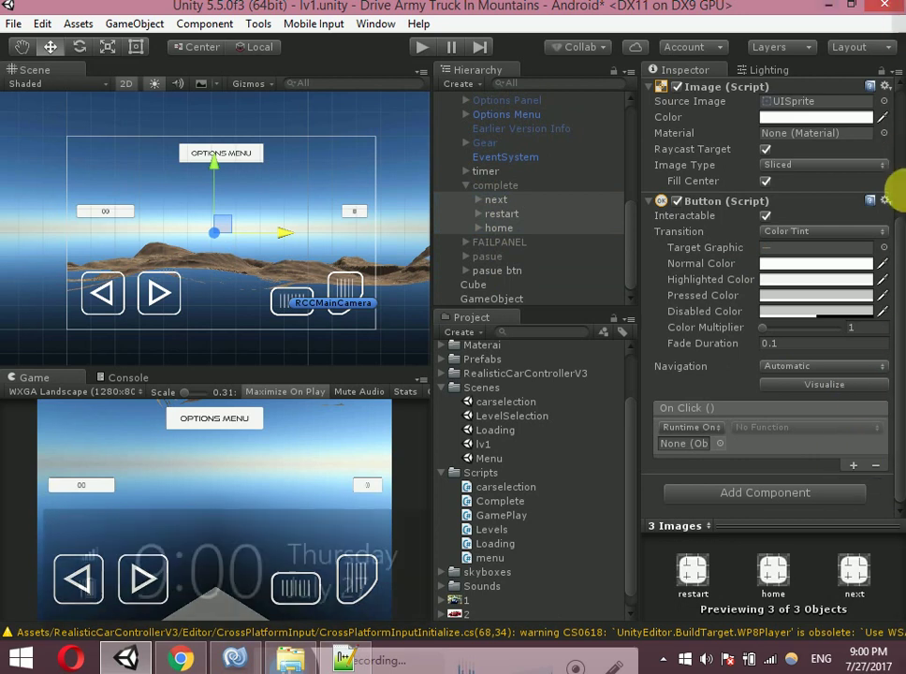
mouse_move(896, 222)
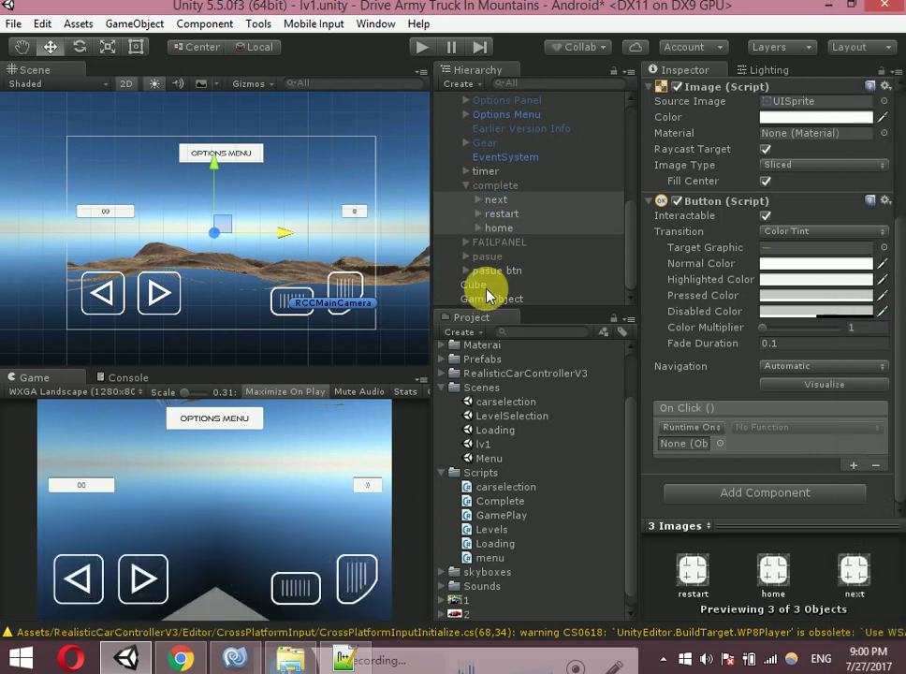
left_click_drag(491, 299, 688, 442)
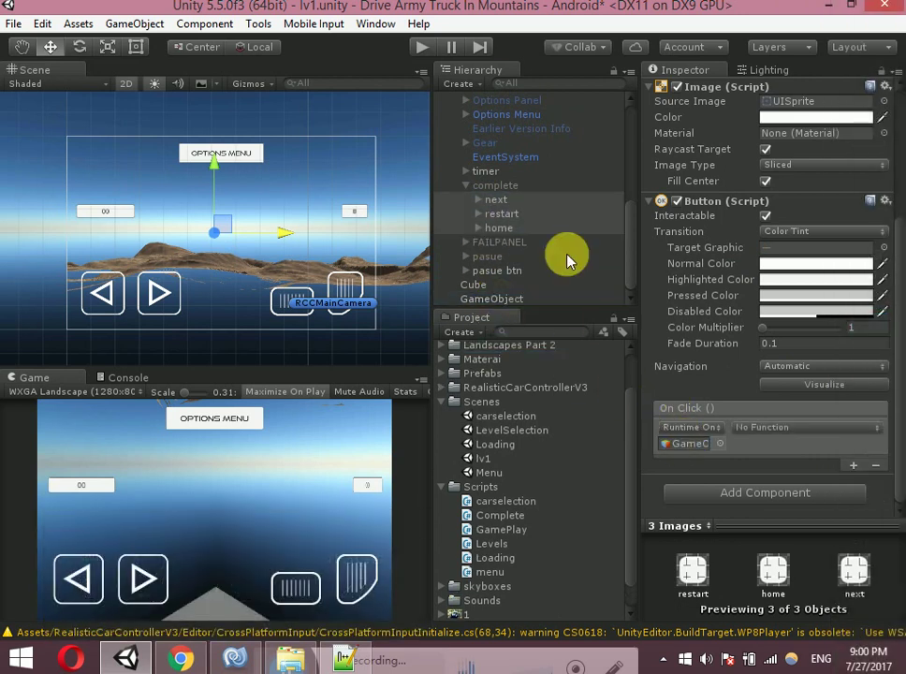
Set next, restart and home to call GamePlay.next(), GamePlay.restart() and GamePlay.home()
left_click(495, 200)
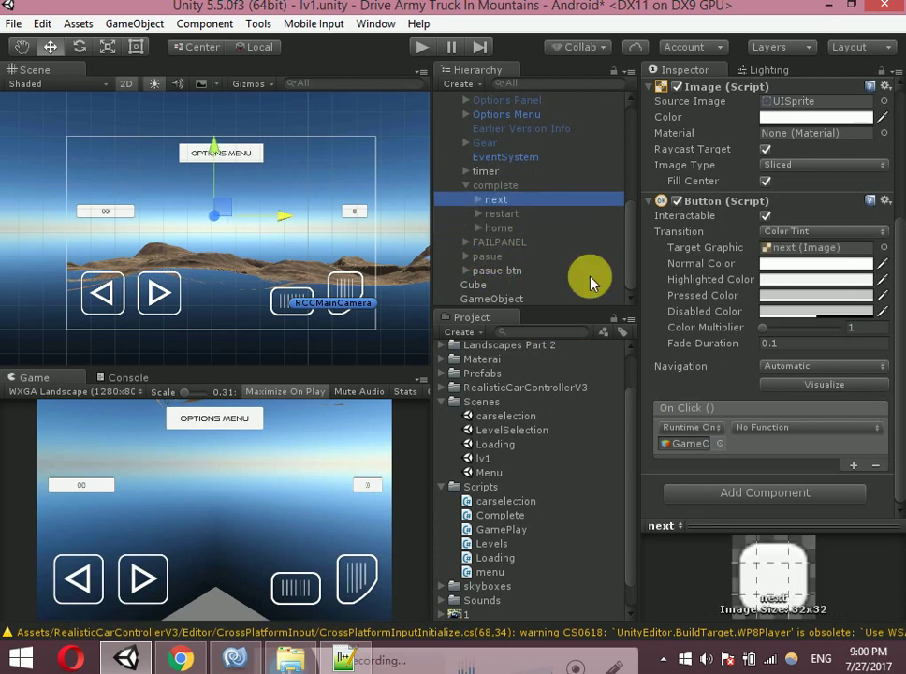
left_click(808, 428)
mouse_move(796, 514)
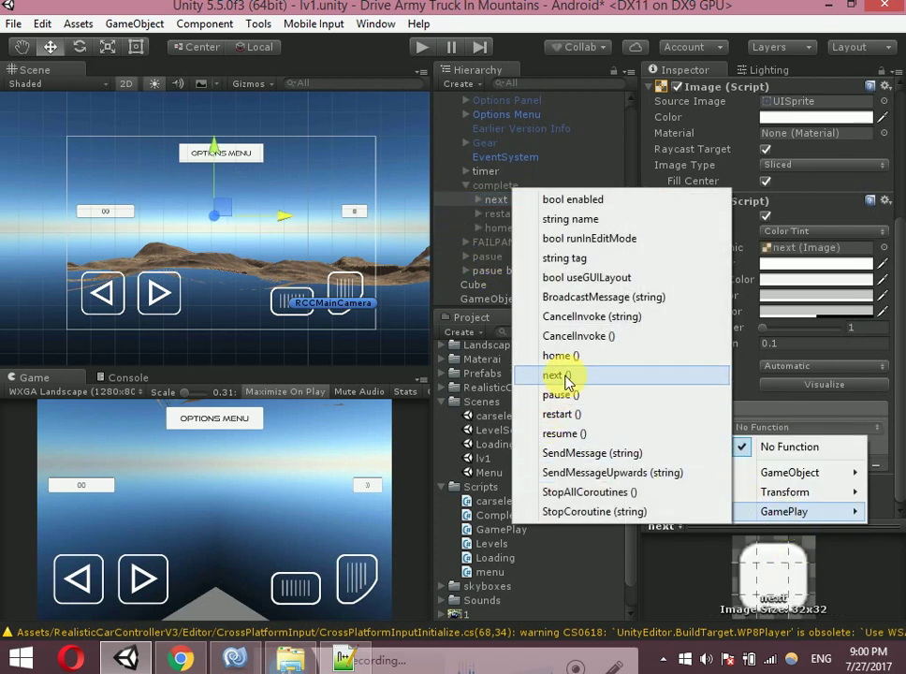
left_click(566, 378)
left_click(521, 213)
left_click(806, 426)
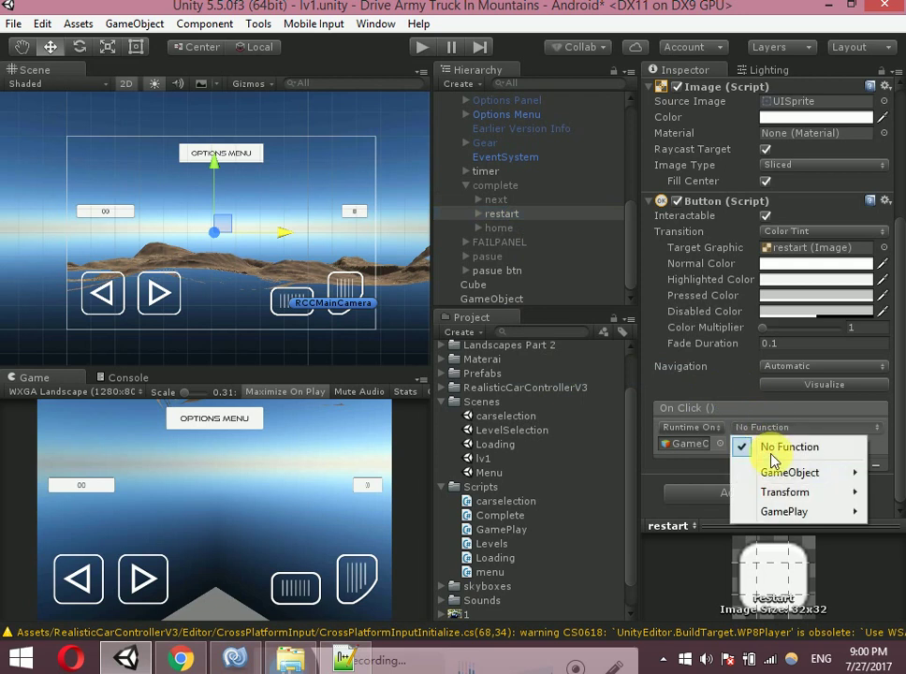
mouse_move(781, 511)
left_click(572, 415)
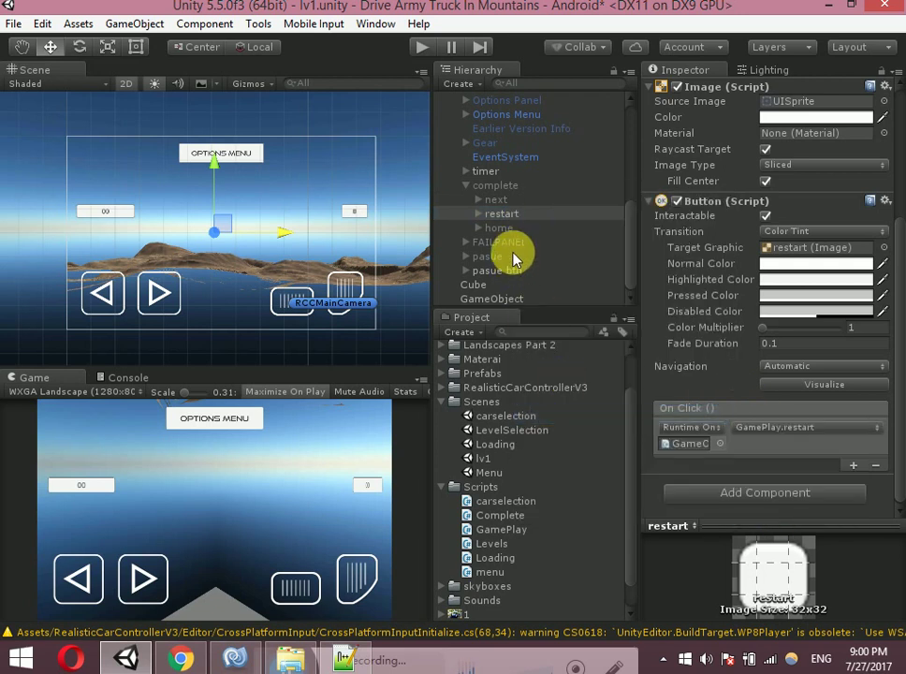
left_click(497, 228)
left_click(806, 426)
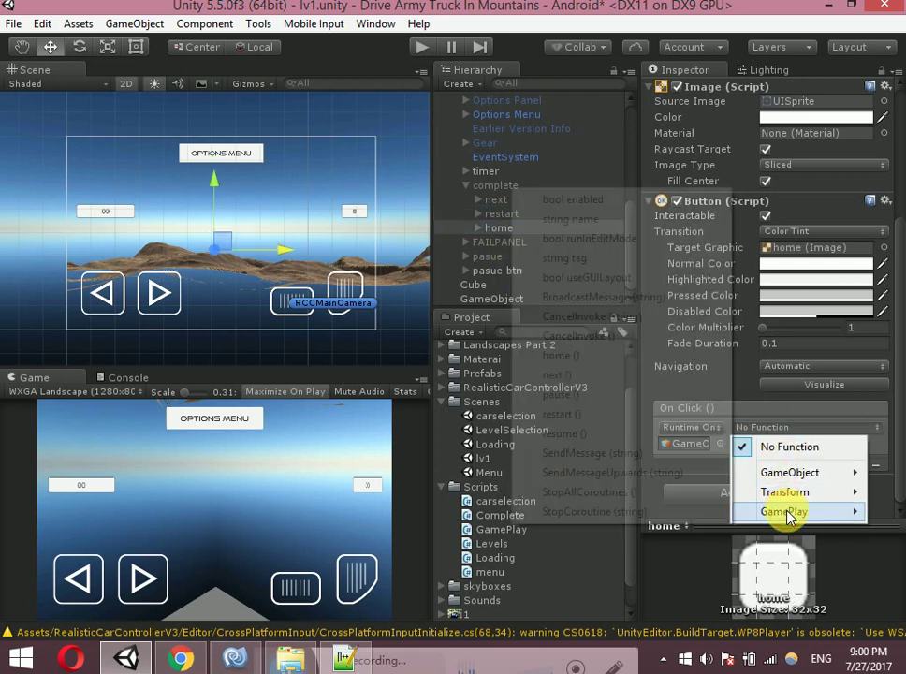
mouse_move(786, 510)
left_click(554, 356)
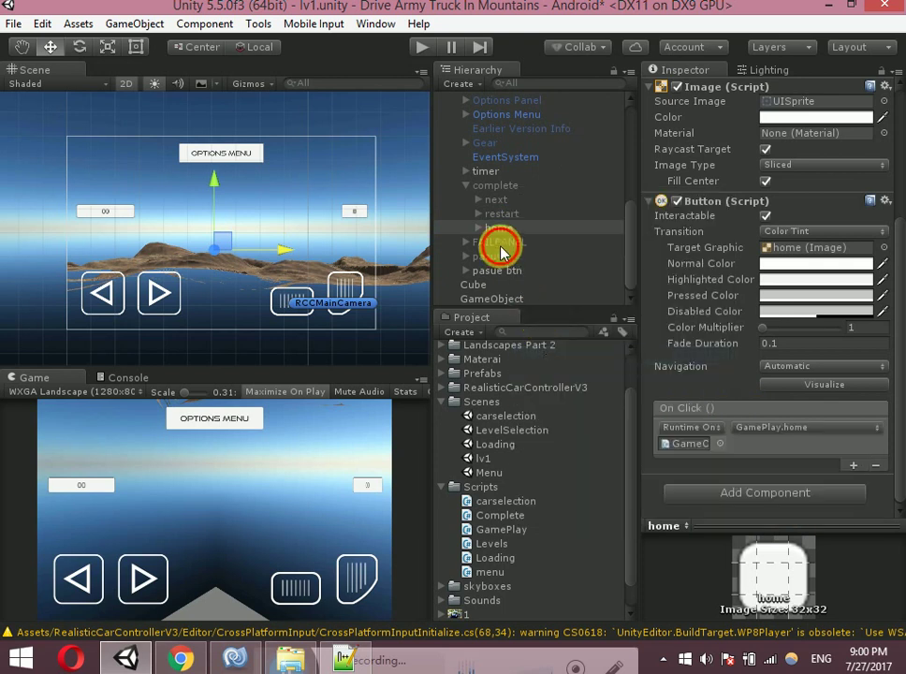
Collapse the complete panel and select the pasue panel
left_click(500, 242)
left_click(465, 186)
left_click(496, 256)
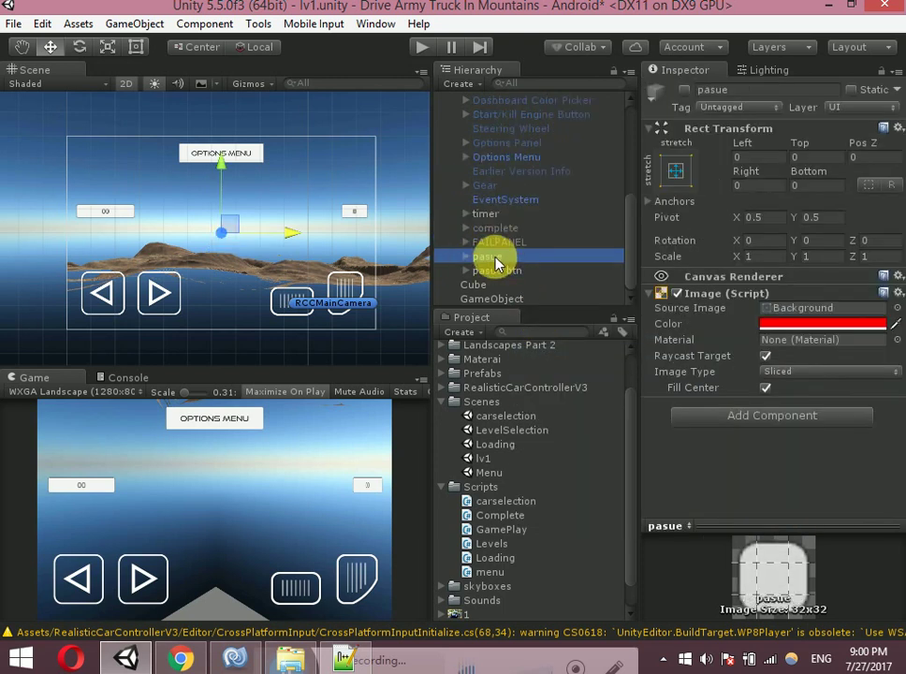
Give the pasue panel's resume, restart and home buttons an On Click entry targeting GameObject
double_click(496, 258)
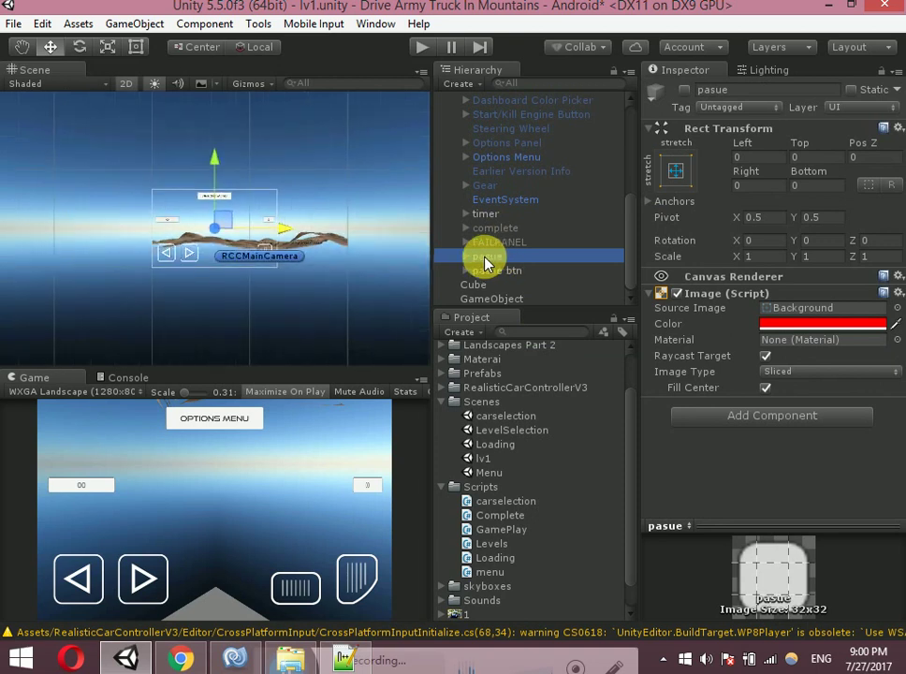
left_click(465, 256)
left_click(495, 271)
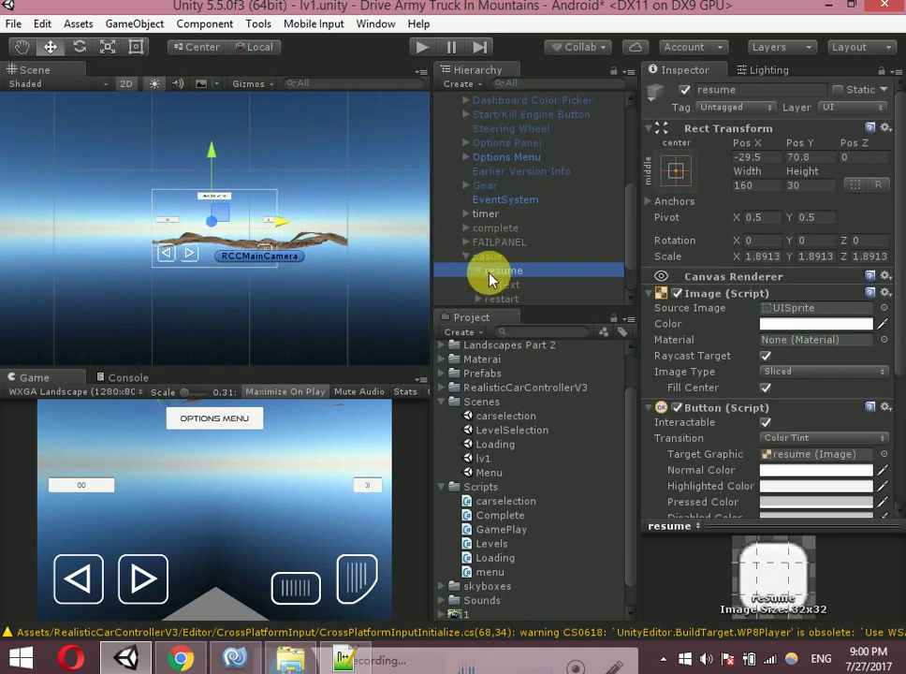
scroll(827, 350, "down", 3)
left_click(478, 270)
left_click(490, 285)
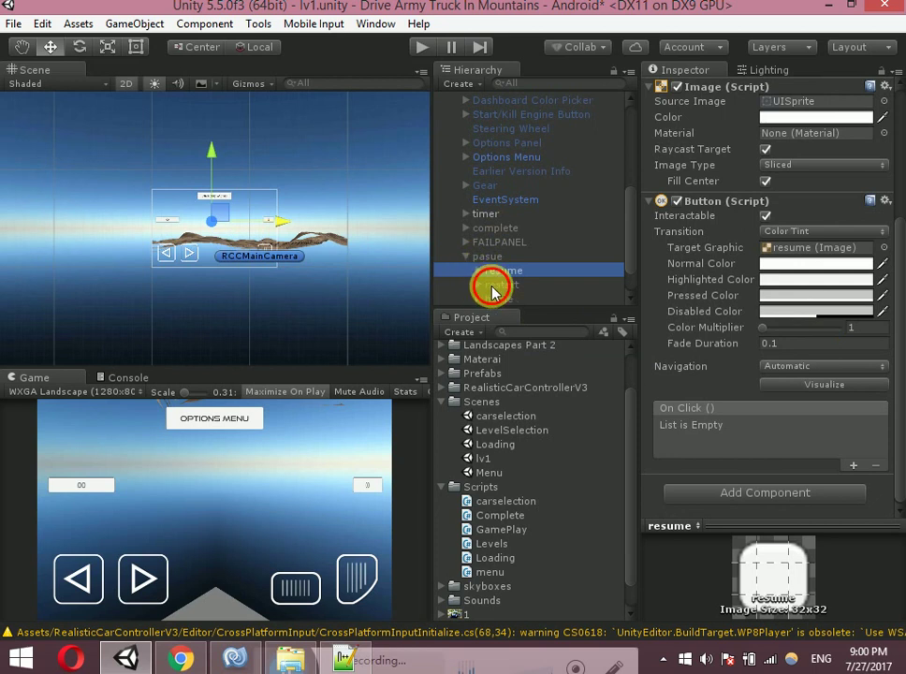
scroll(493, 281, "down", 1)
left_click(495, 256)
left_click(502, 239, "shift")
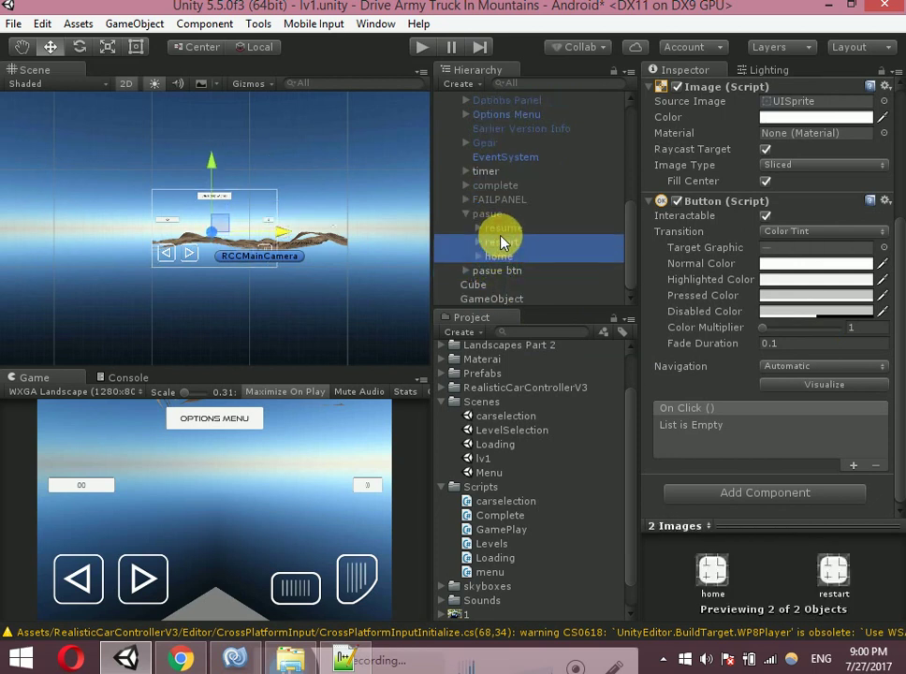
left_click(504, 227, "shift")
left_click(853, 465)
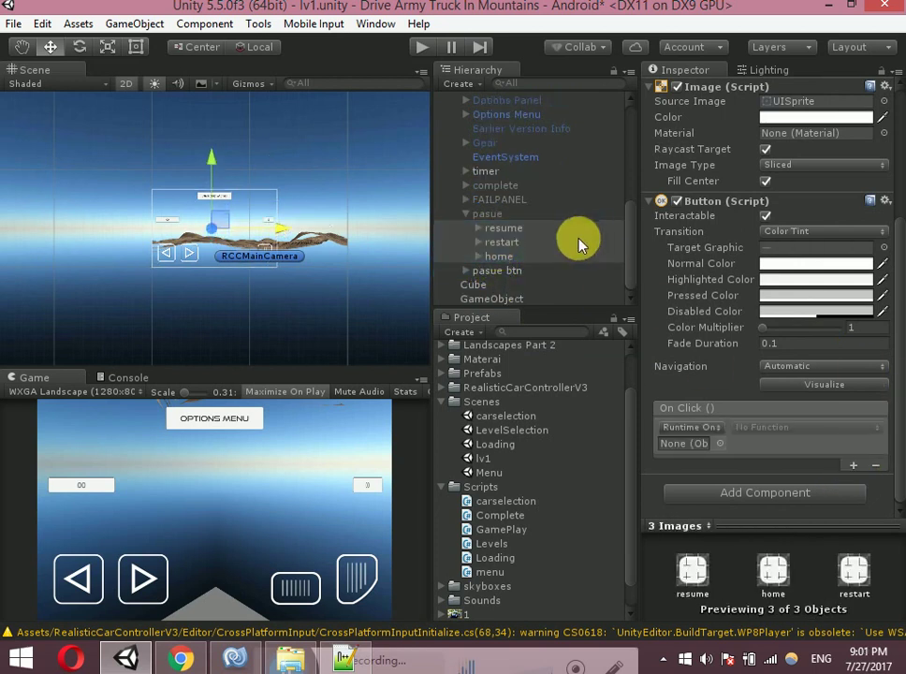
left_click_drag(501, 311, 602, 372)
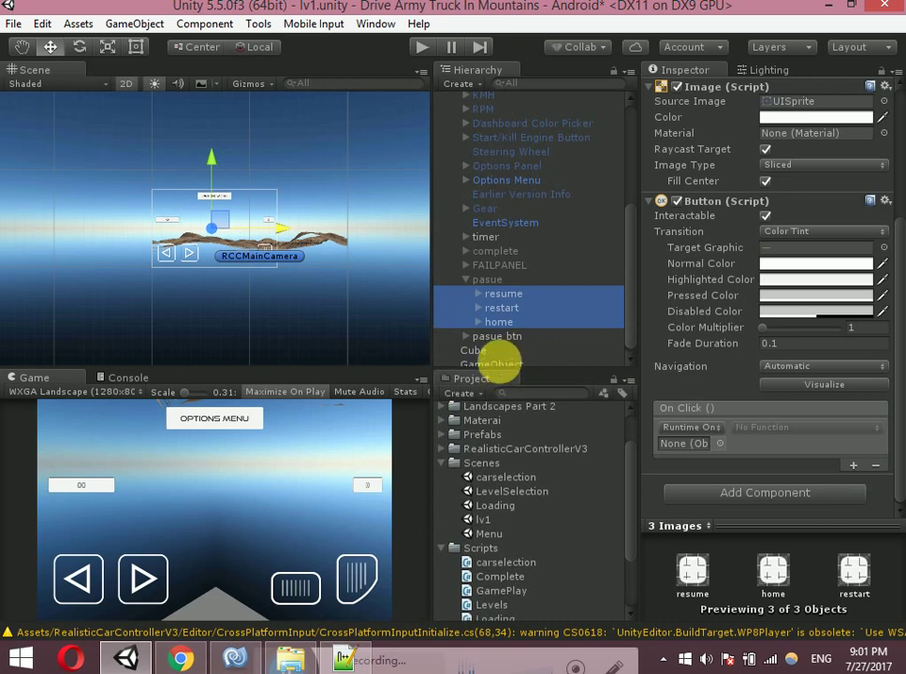
left_click_drag(492, 364, 688, 444)
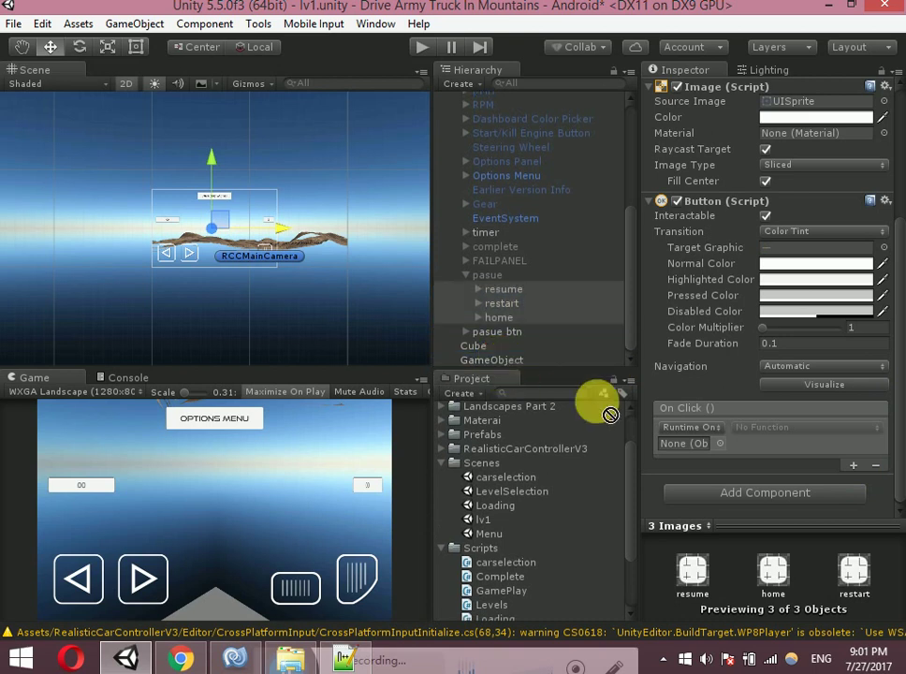
Set resume, restart and home to call GamePlay.resume(), GamePlay.restart() and GamePlay.home()
left_click(501, 292)
left_click(760, 428)
mouse_move(783, 510)
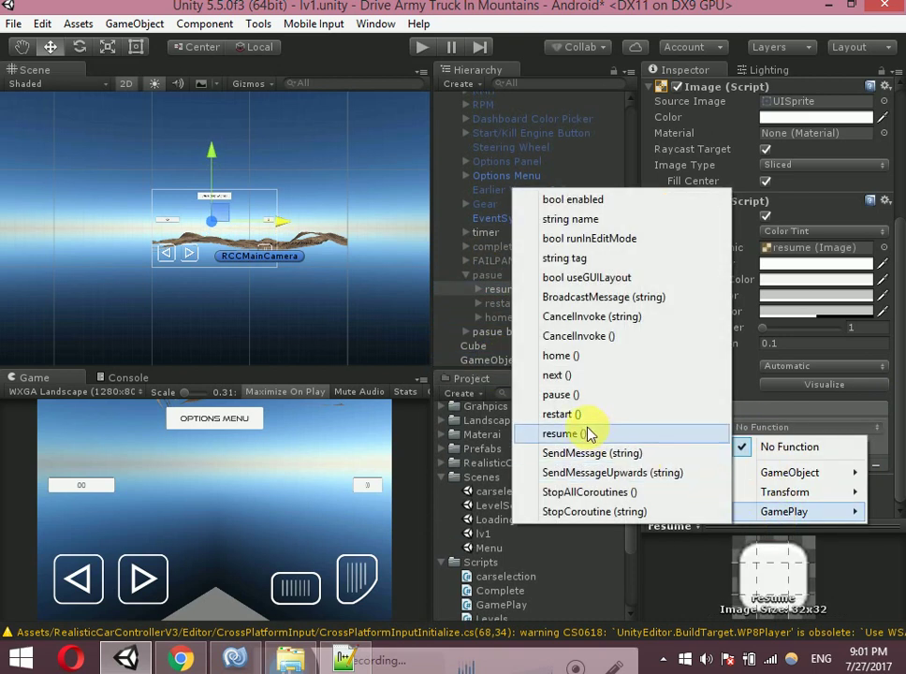
left_click(571, 433)
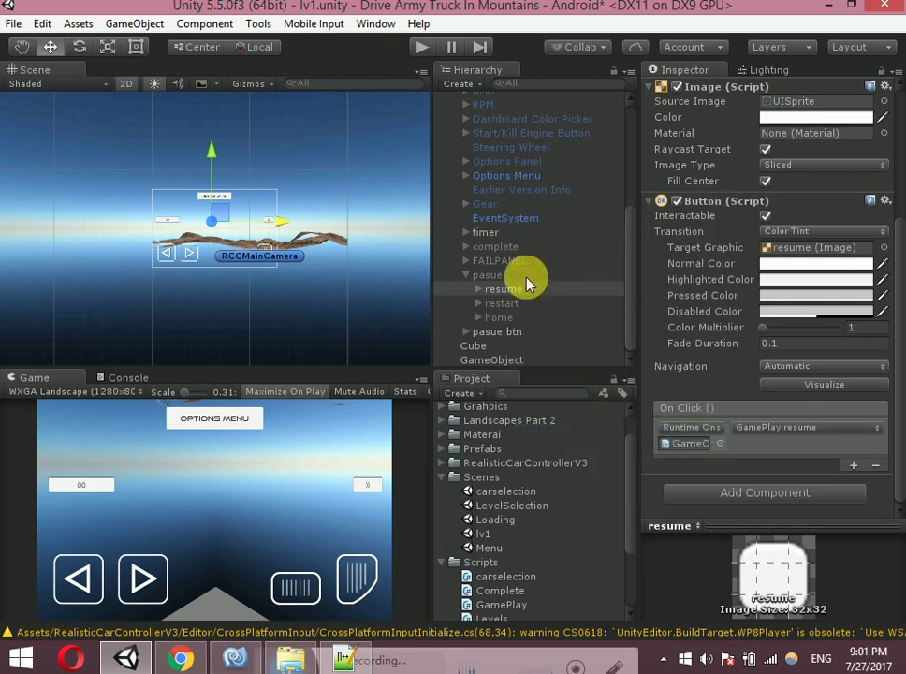
left_click(501, 303)
left_click(775, 430)
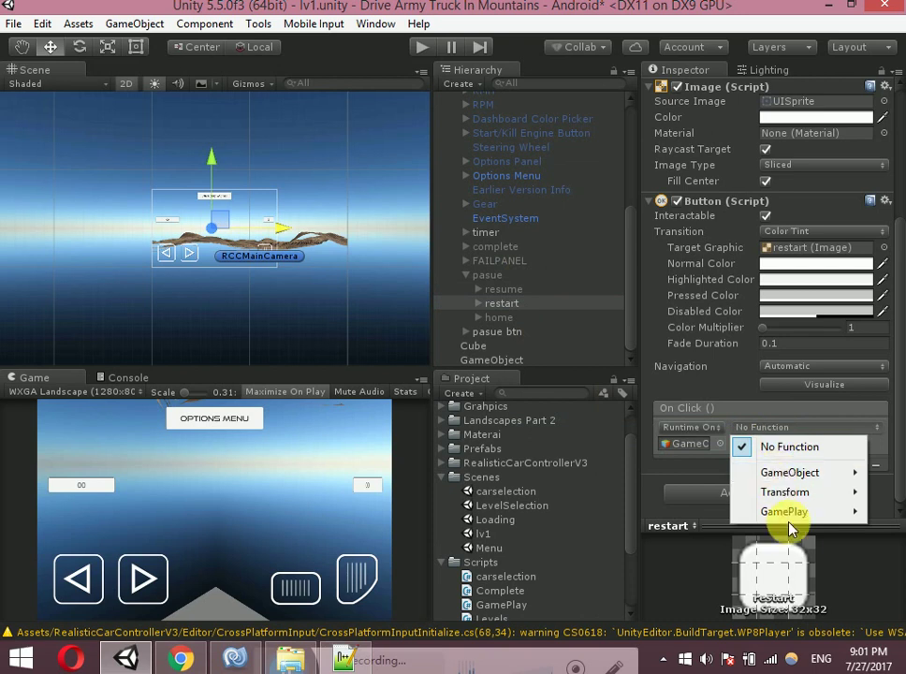
mouse_move(791, 511)
left_click(562, 418)
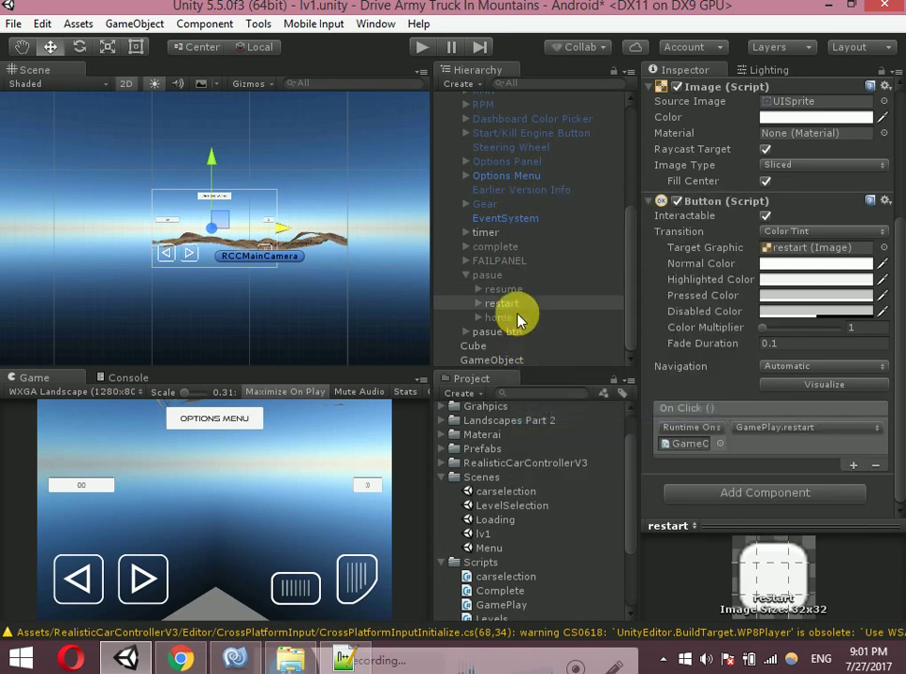
left_click(517, 317)
left_click(795, 429)
mouse_move(794, 512)
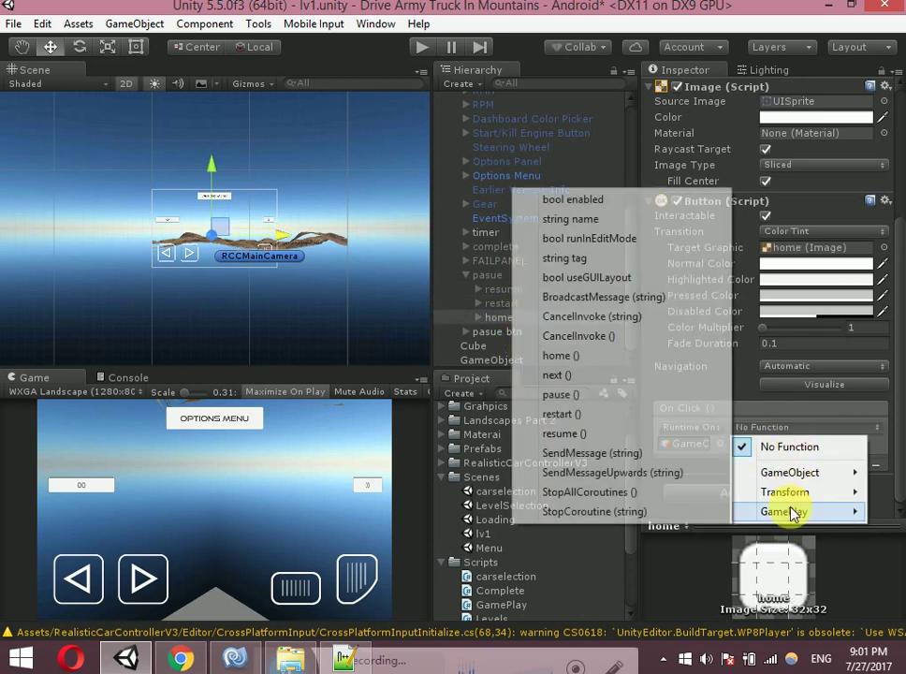
left_click(564, 354)
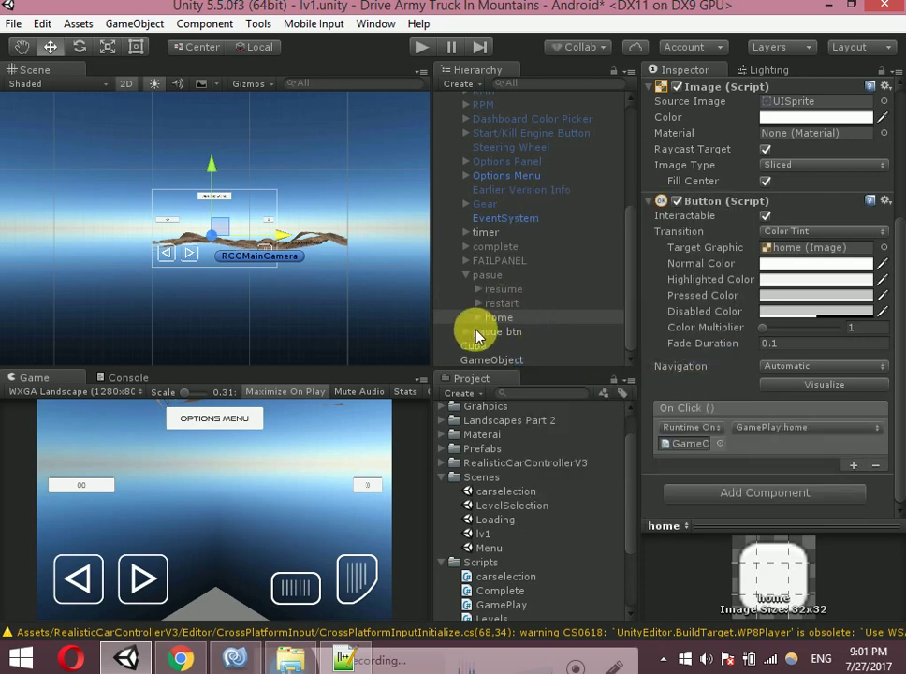
left_click(466, 275)
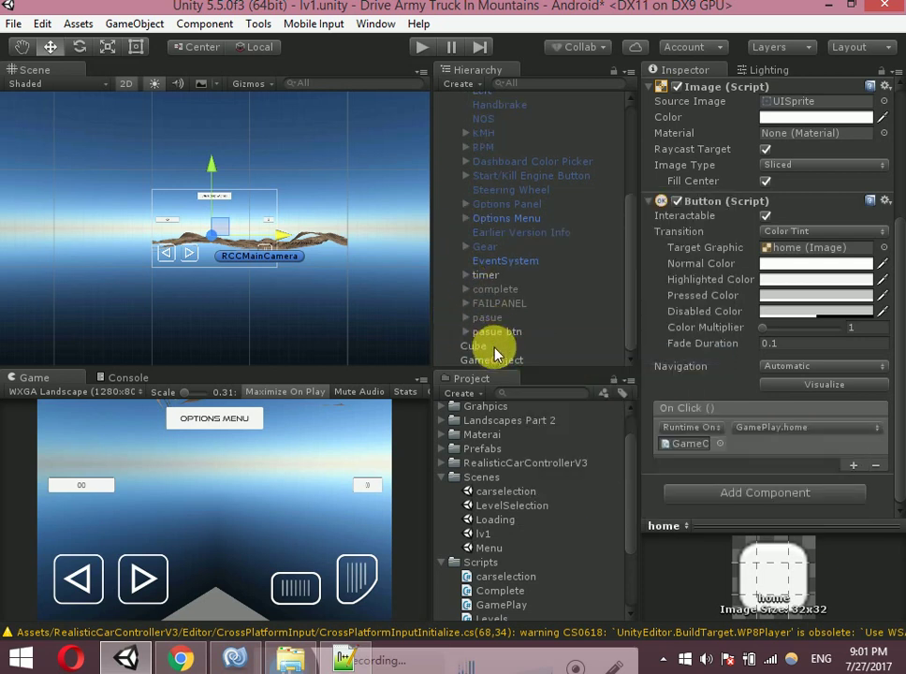
Give FAILPANEL's restart and home buttons an On Click entry targeting GameObject
left_click(464, 304)
left_click(495, 318)
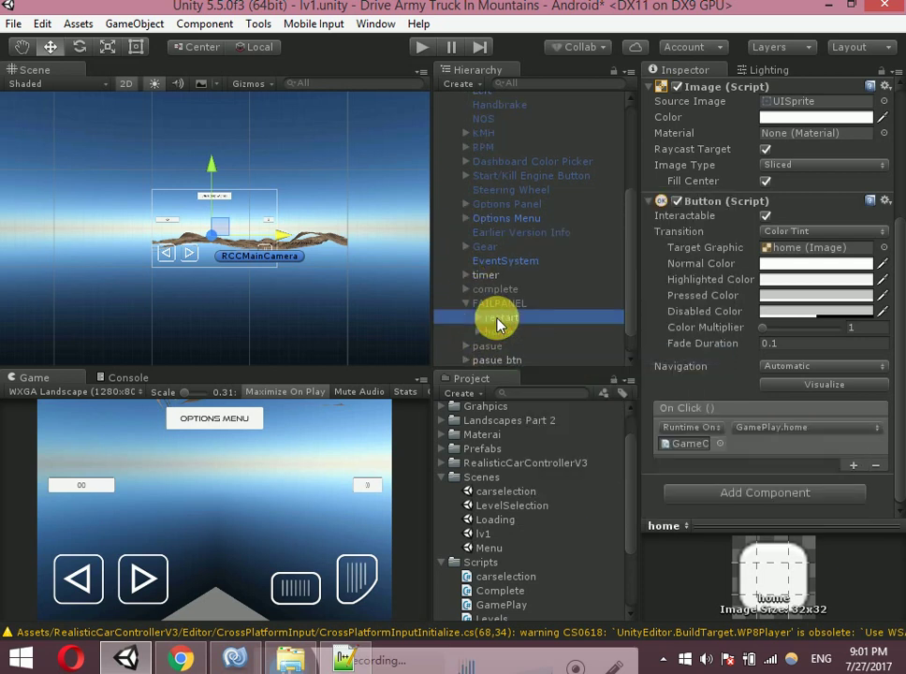
left_click(499, 332, "shift")
left_click(853, 477)
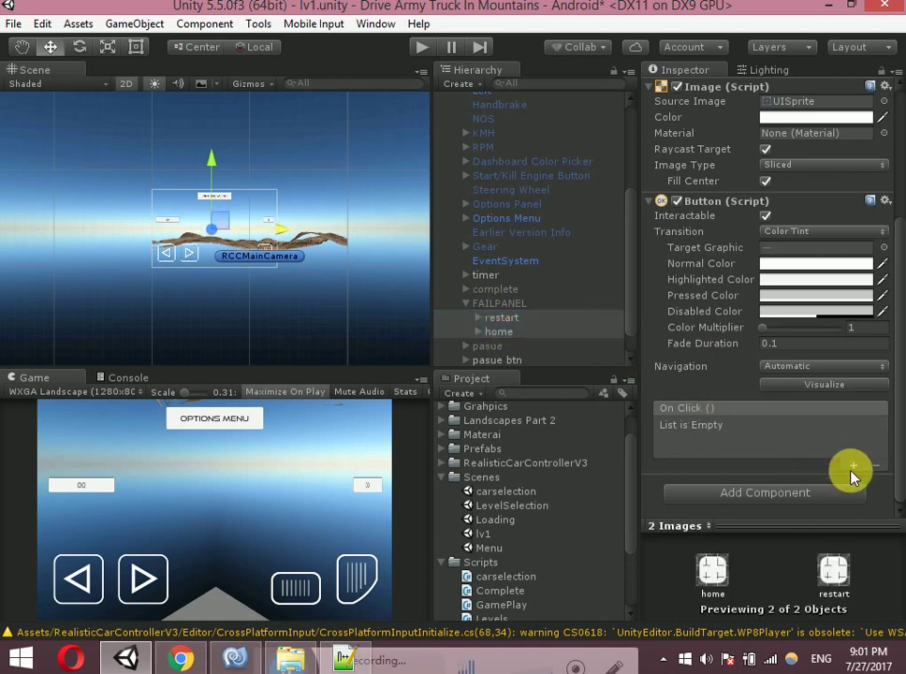
left_click(851, 468)
scroll(533, 327, "down", 2)
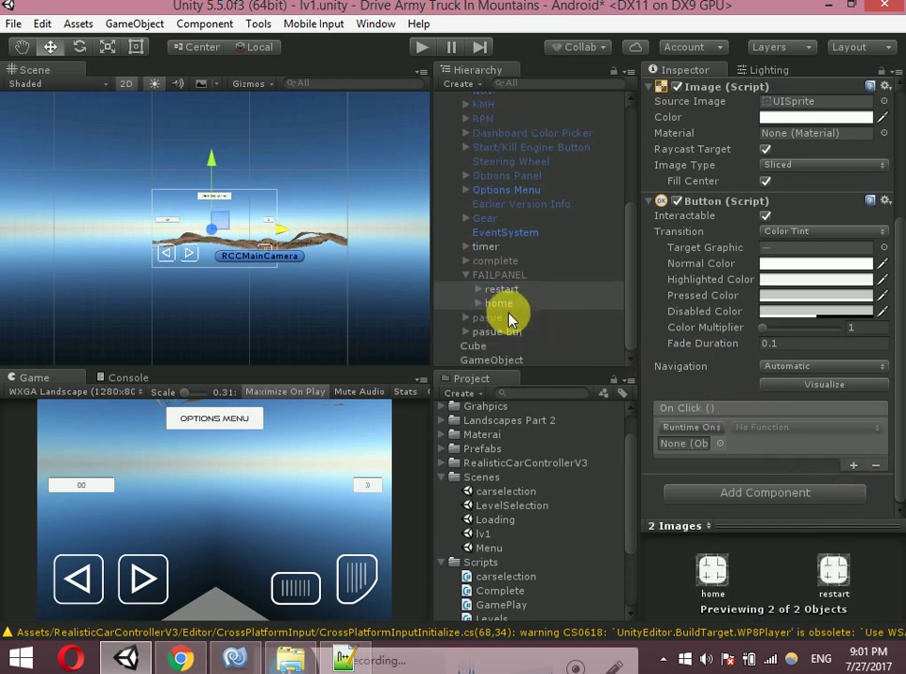
left_click_drag(510, 319, 673, 444)
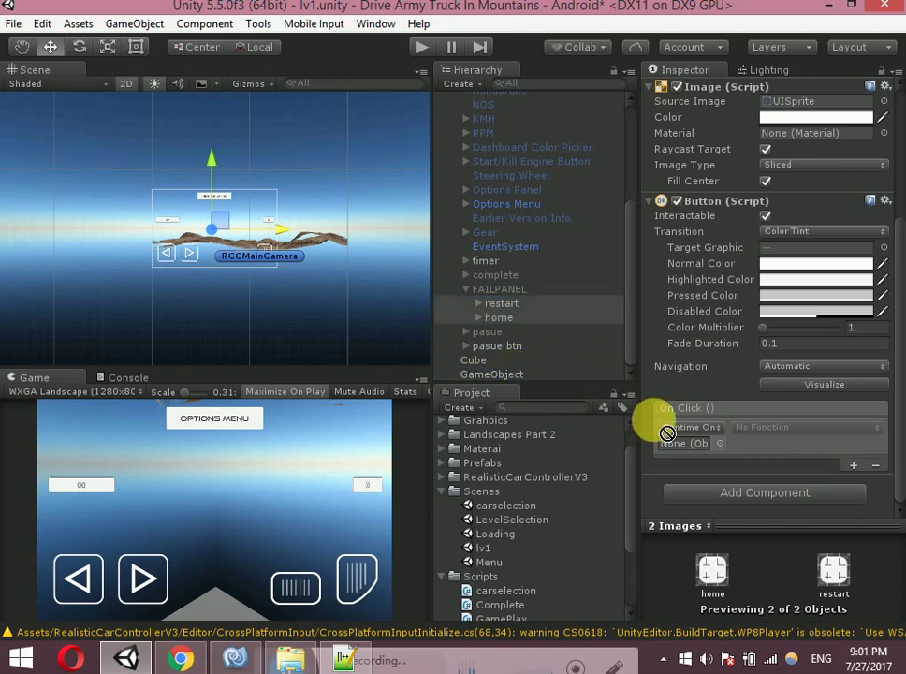
left_click_drag(515, 374, 689, 443)
Make FAILPANEL's restart call GamePlay.restart() and home call GamePlay.home()
left_click(501, 303)
left_click(751, 429)
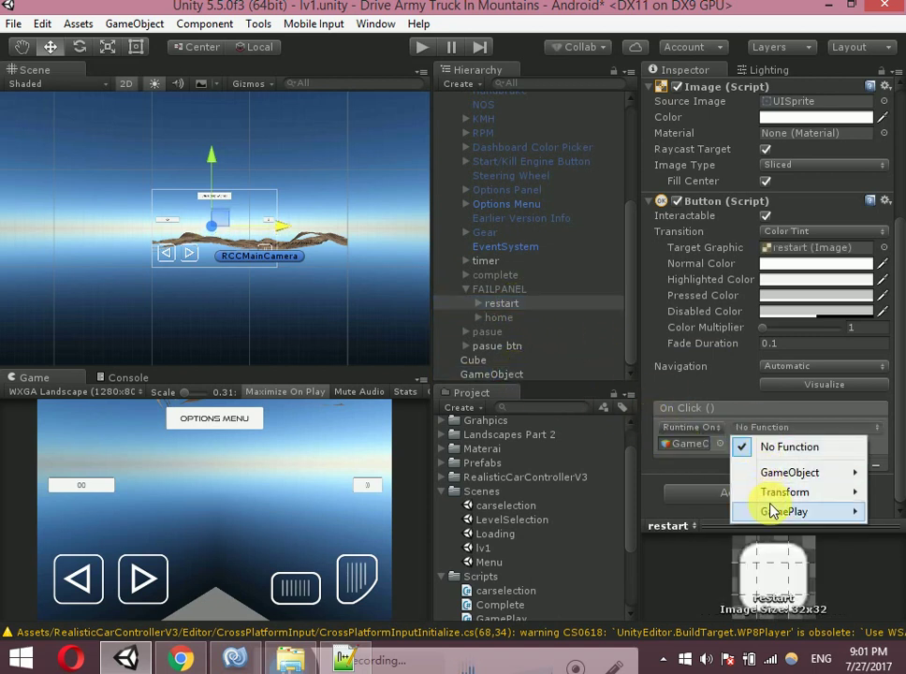
mouse_move(782, 511)
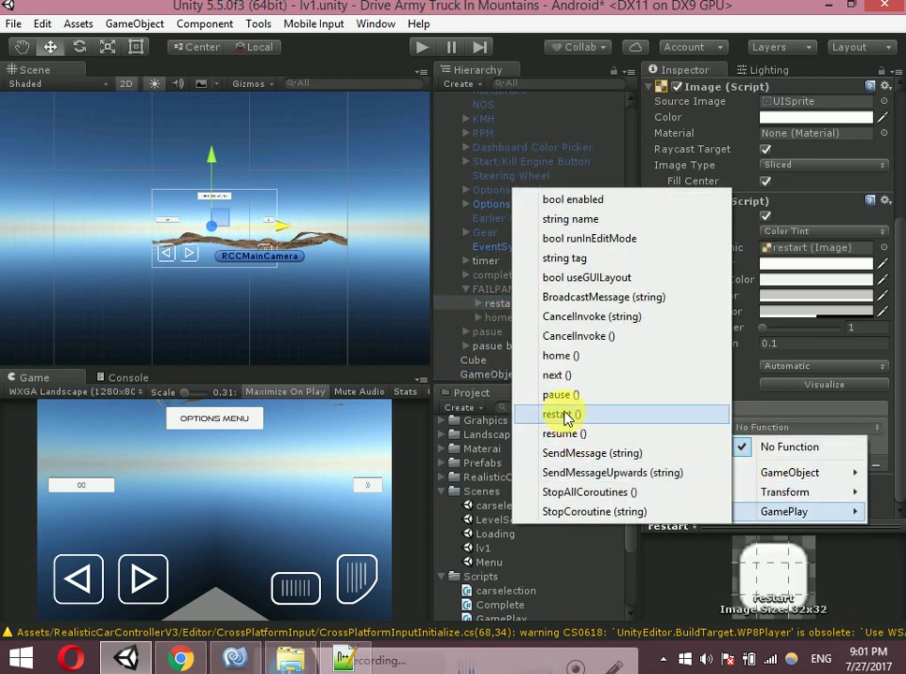
left_click(561, 414)
left_click(498, 317)
left_click(784, 429)
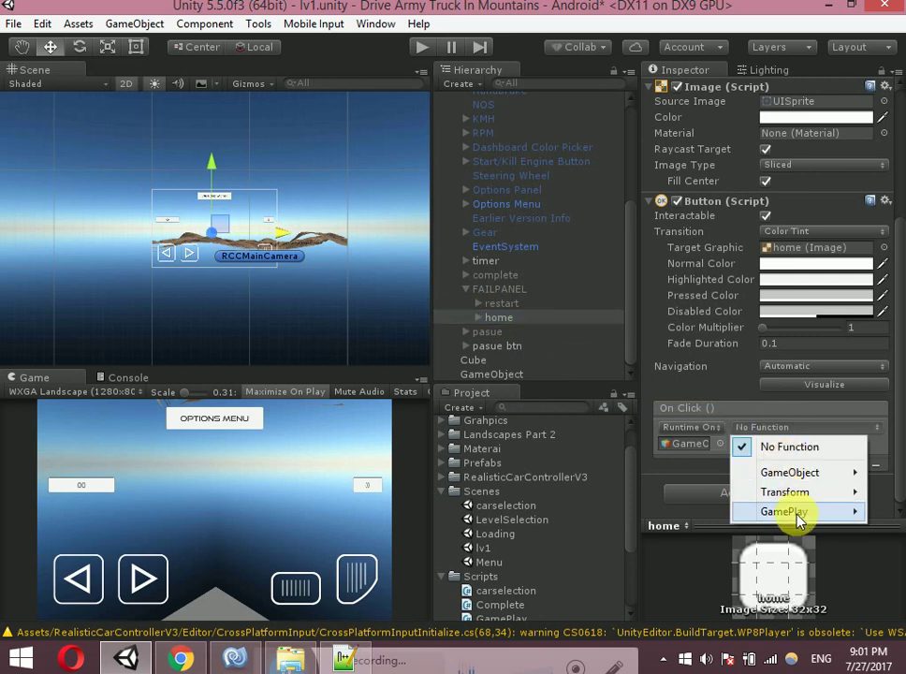
mouse_move(795, 513)
left_click(582, 360)
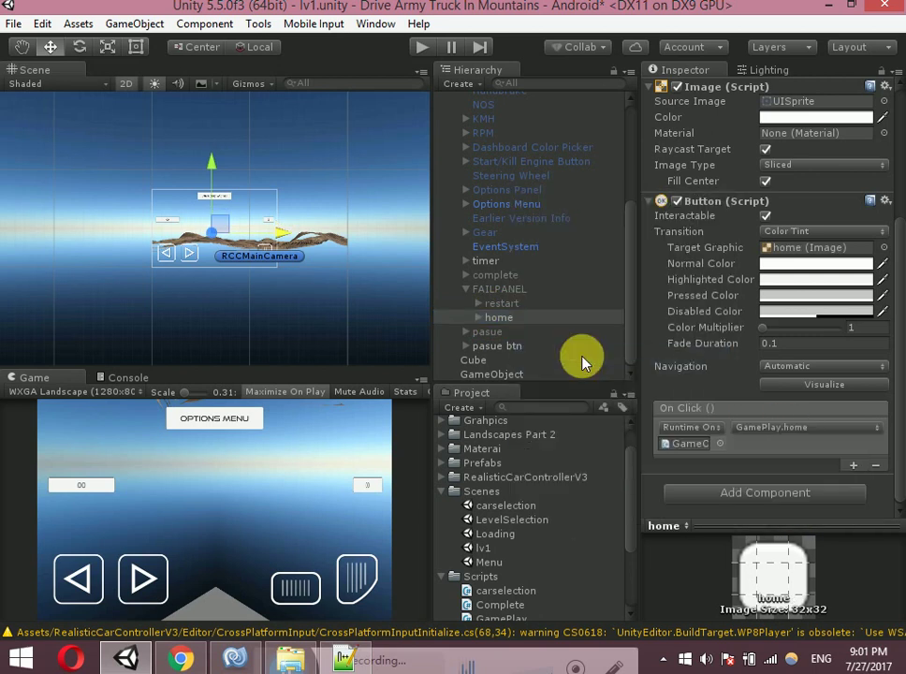
Add an On Click entry on pasue btn targeting GameObject that calls GamePlay.pause()
left_click(496, 346)
left_click(851, 465)
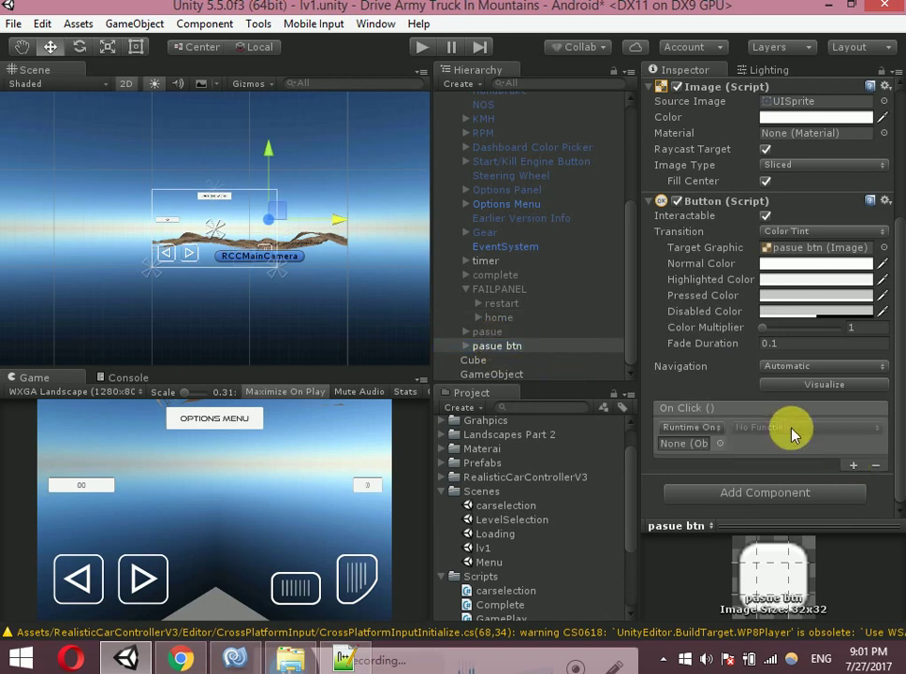
left_click_drag(491, 373, 688, 442)
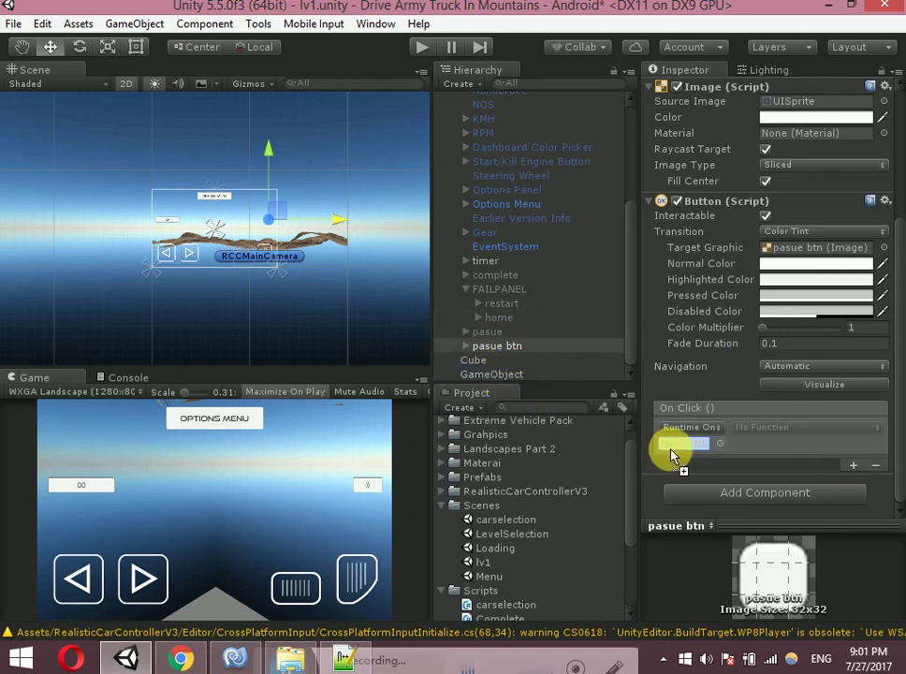
left_click(763, 428)
mouse_move(784, 512)
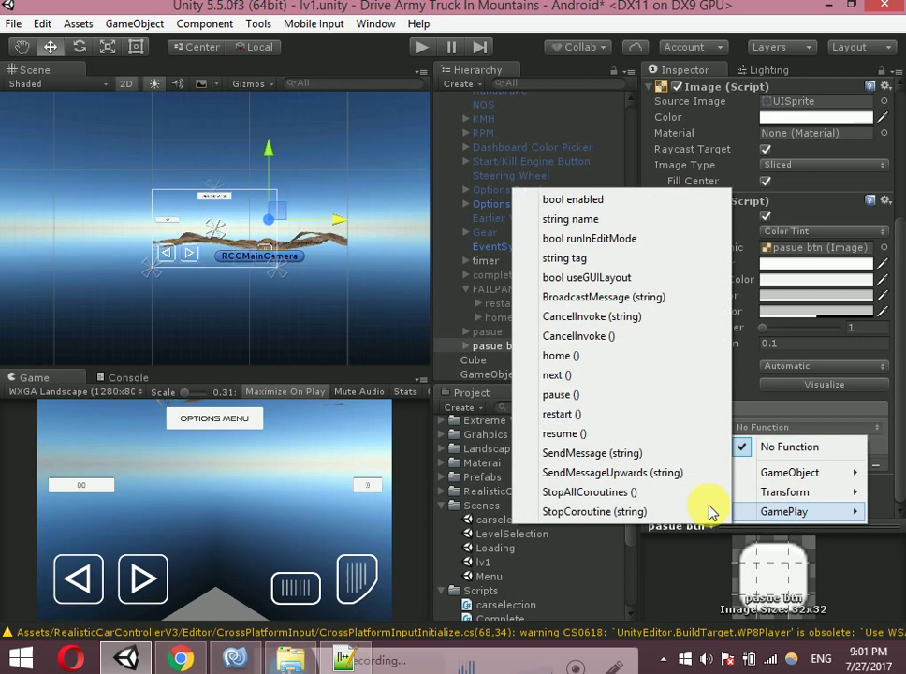
left_click(572, 397)
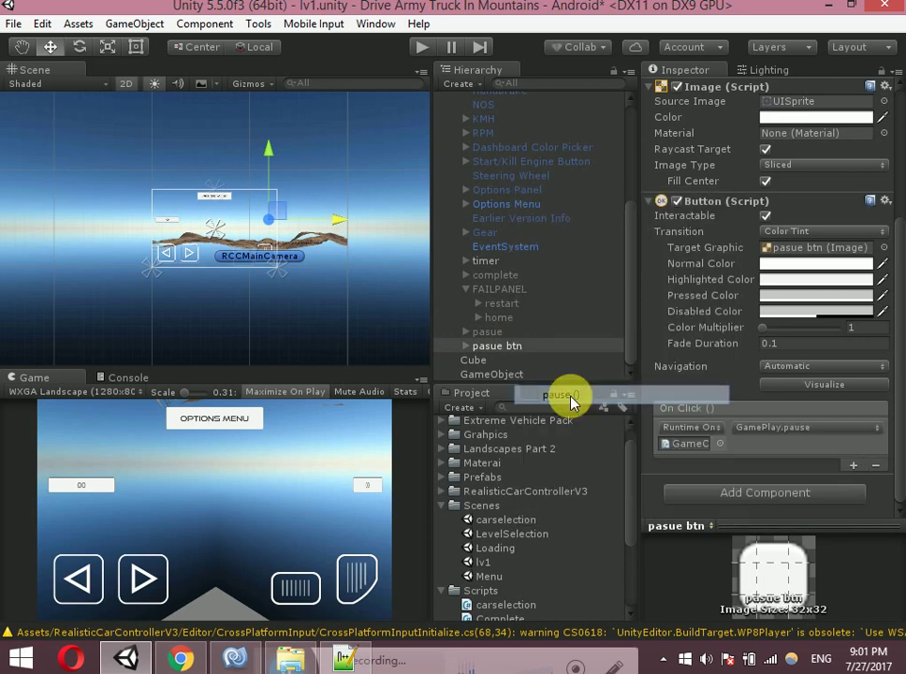
left_click(504, 375)
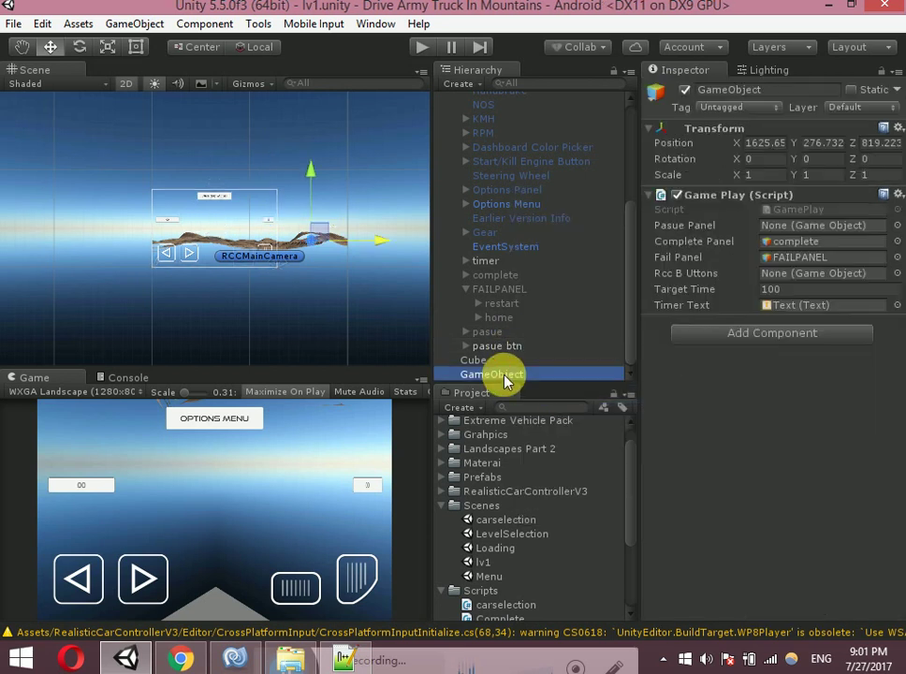
Drag pasue into the Game Play script's Pasue Panel slot after checking the Complete and Fail Panel references
left_click(791, 242)
left_click(794, 258)
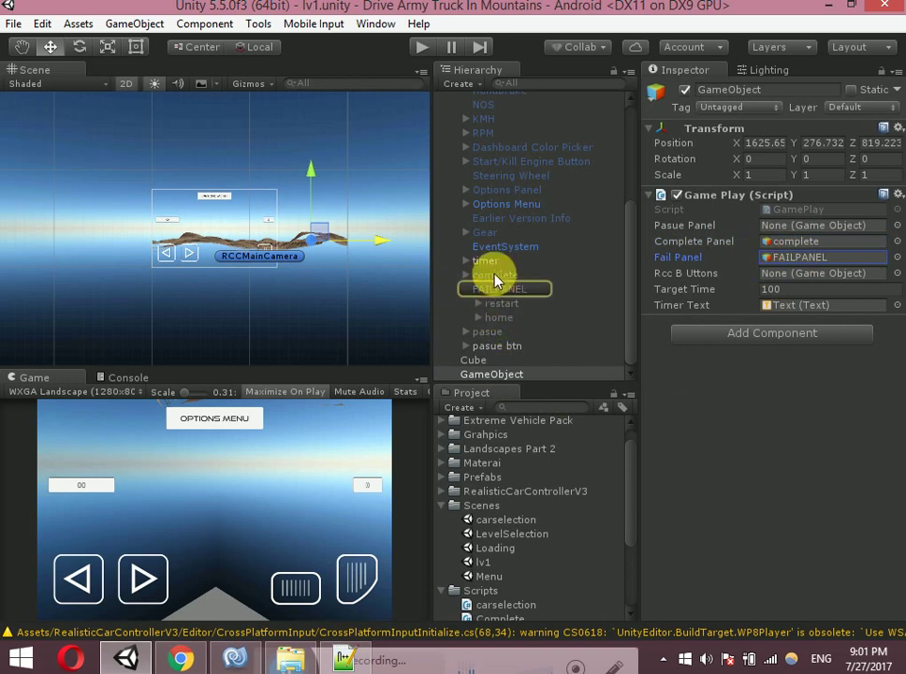
mouse_move(494, 332)
left_mouse_down()
mouse_move(748, 327)
mouse_move(772, 272)
left_mouse_up()
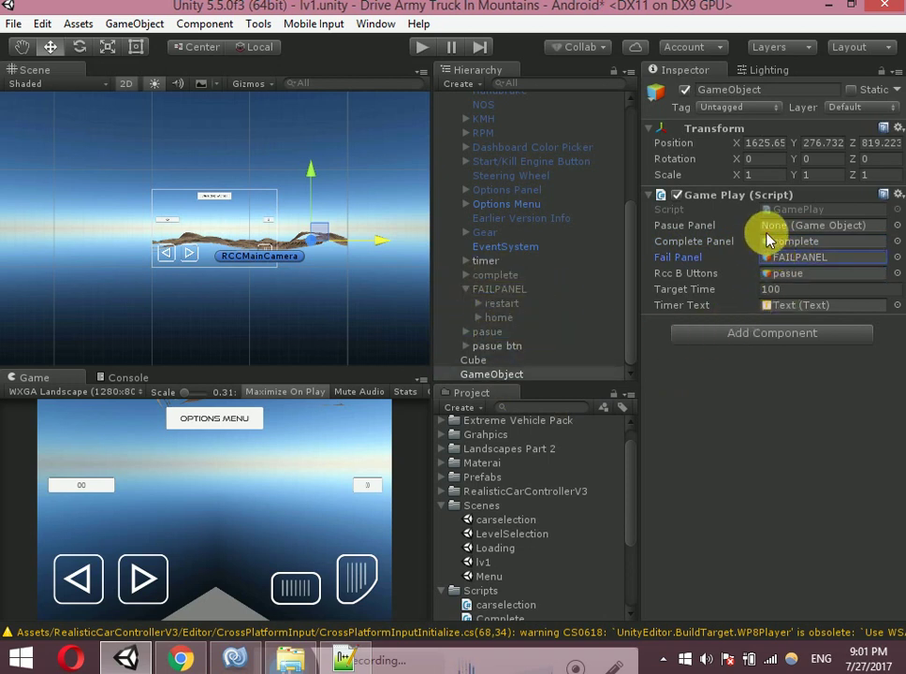
left_click(493, 333)
left_click_drag(493, 341, 784, 236)
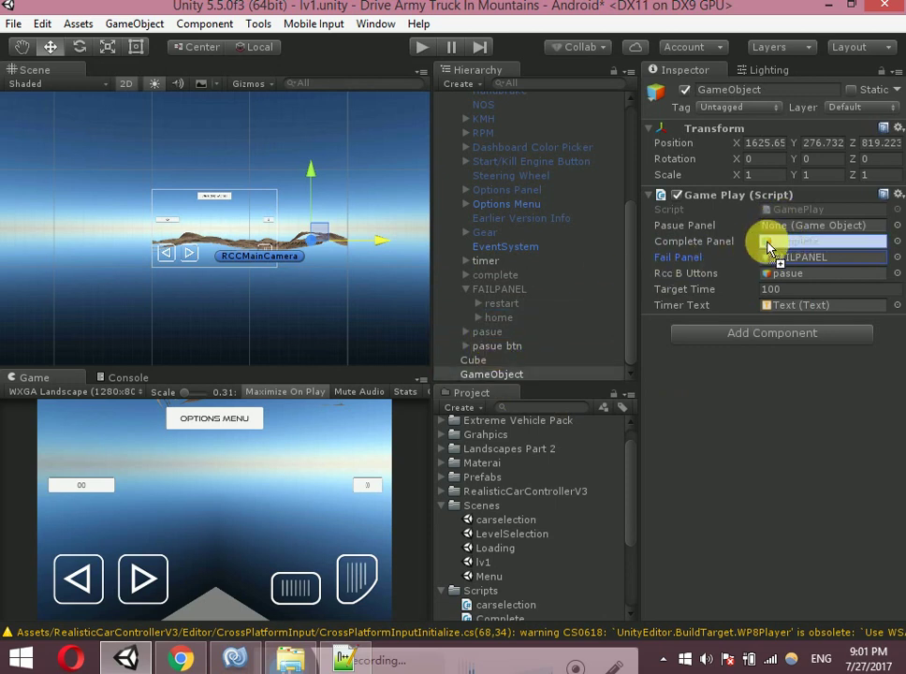
left_click(779, 272)
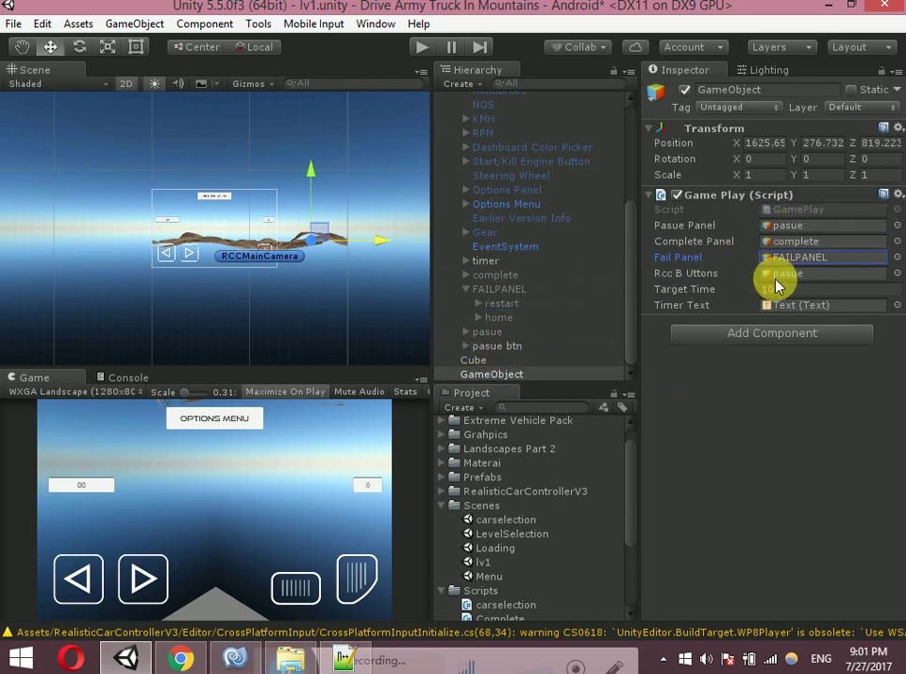
scroll(552, 281, "up", 3)
Create a new UI Panel as RCCCanvas's first child
scroll(519, 239, "up", 2)
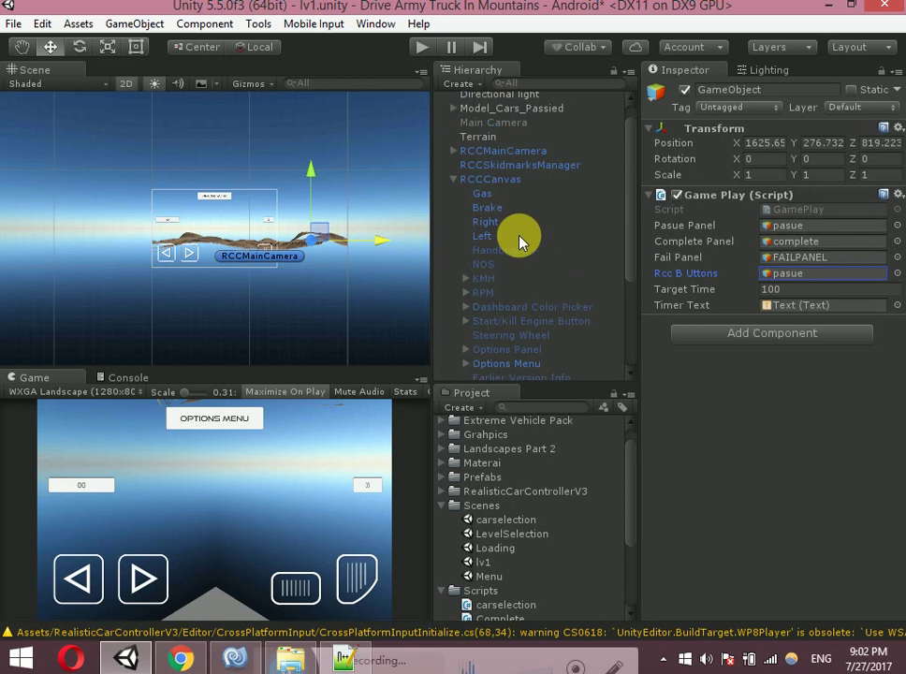
right_click(493, 179)
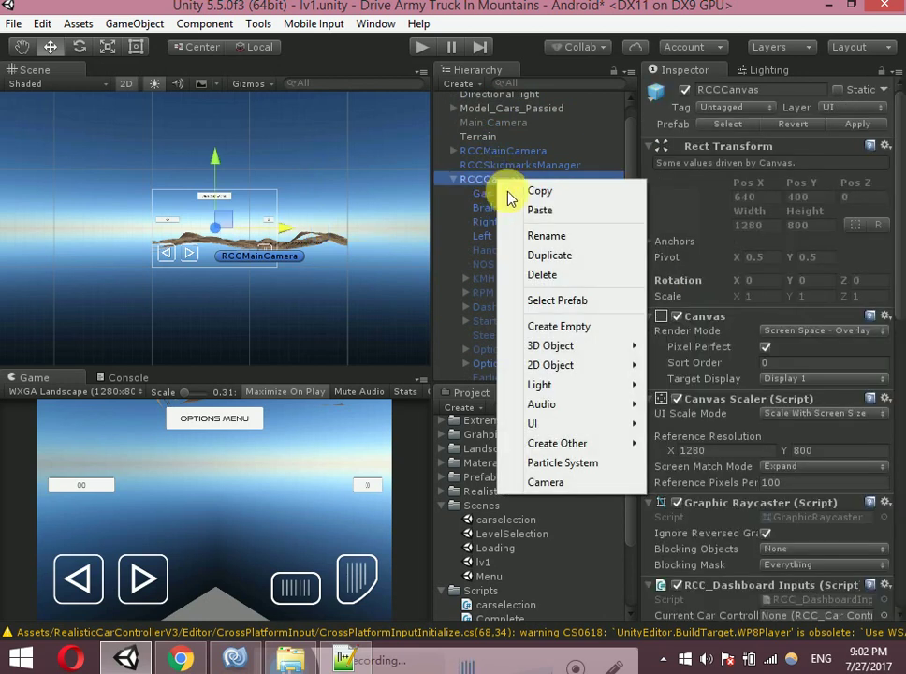
mouse_move(581, 433)
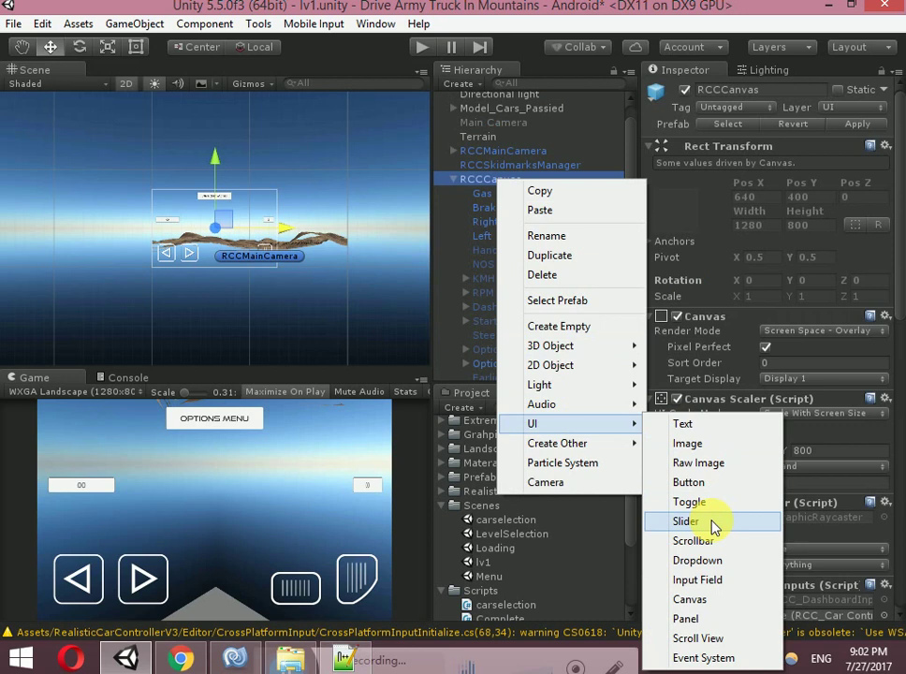
left_click(683, 618)
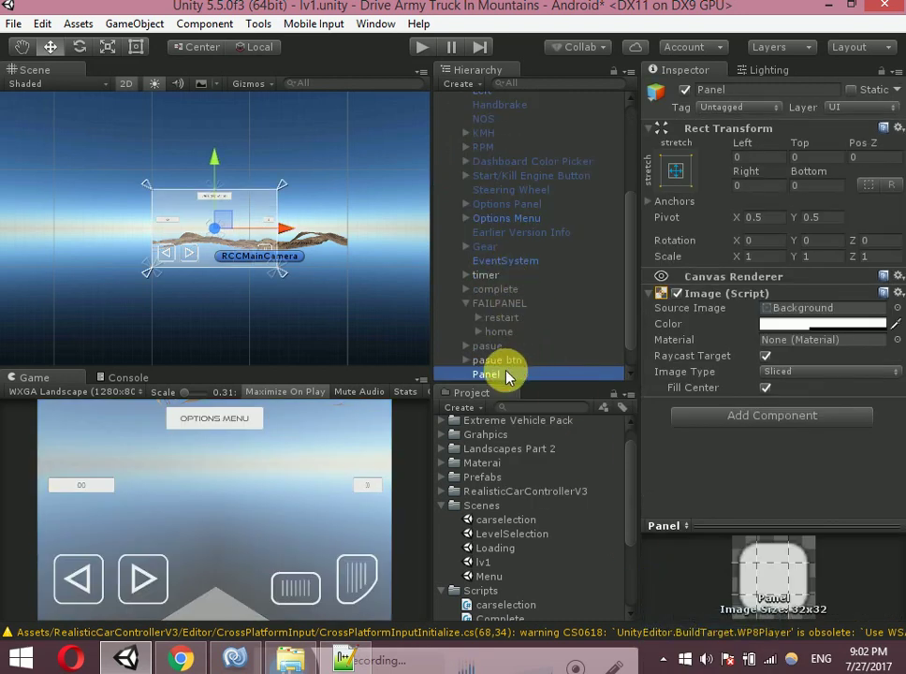
left_click_drag(506, 375, 507, 178)
Move Gas, Brake, Right, Left and Options Menu into the new panel, breaking the prefab
left_click(494, 191)
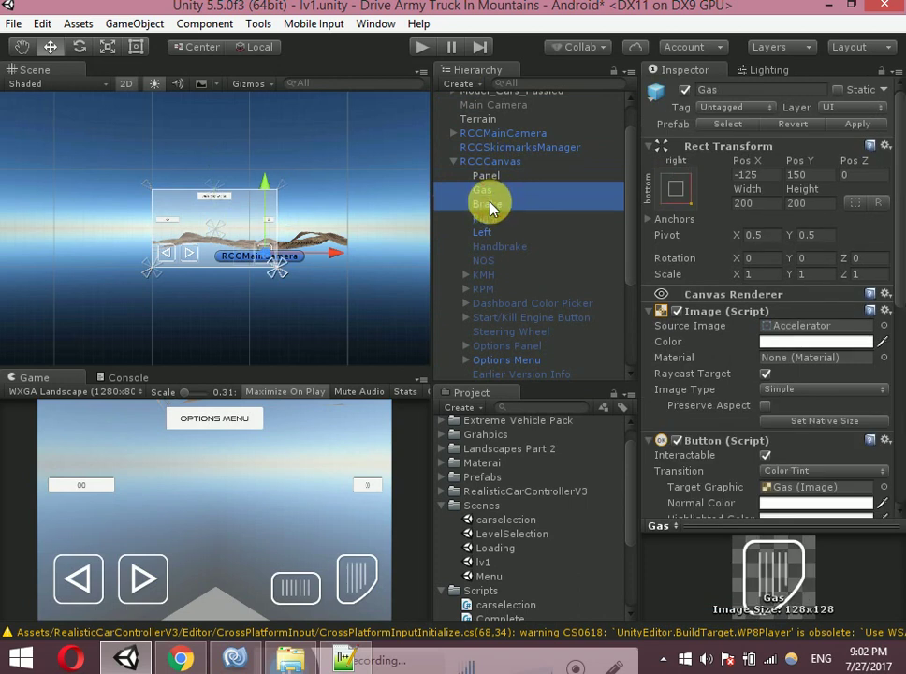
left_click(485, 218, "ctrl")
left_click(482, 232, "ctrl")
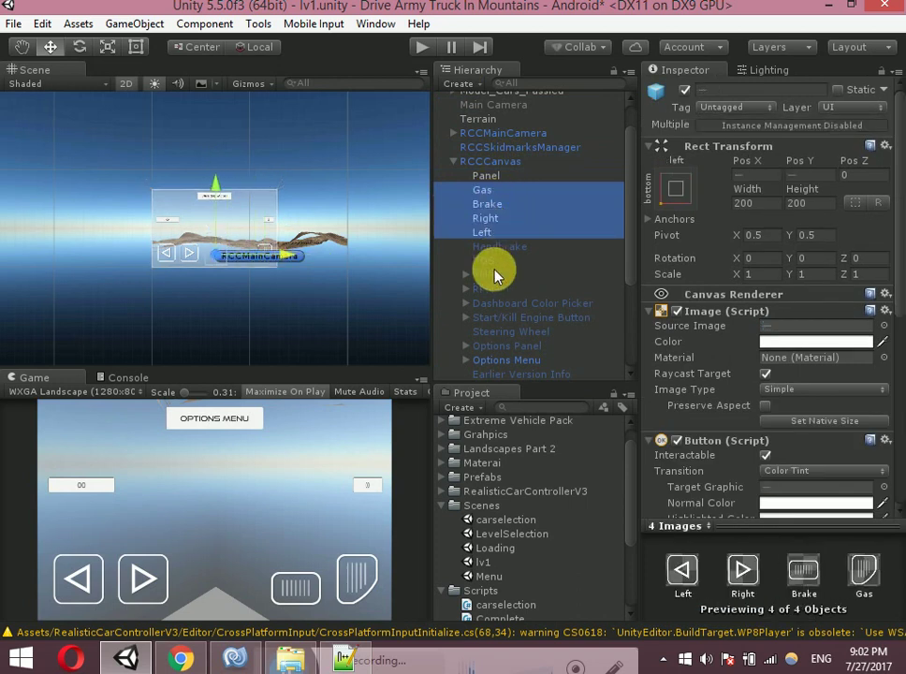
left_click(496, 359, "ctrl")
mouse_move(496, 359)
left_mouse_down()
mouse_move(491, 173)
mouse_move(497, 177)
left_mouse_up()
left_click(516, 360)
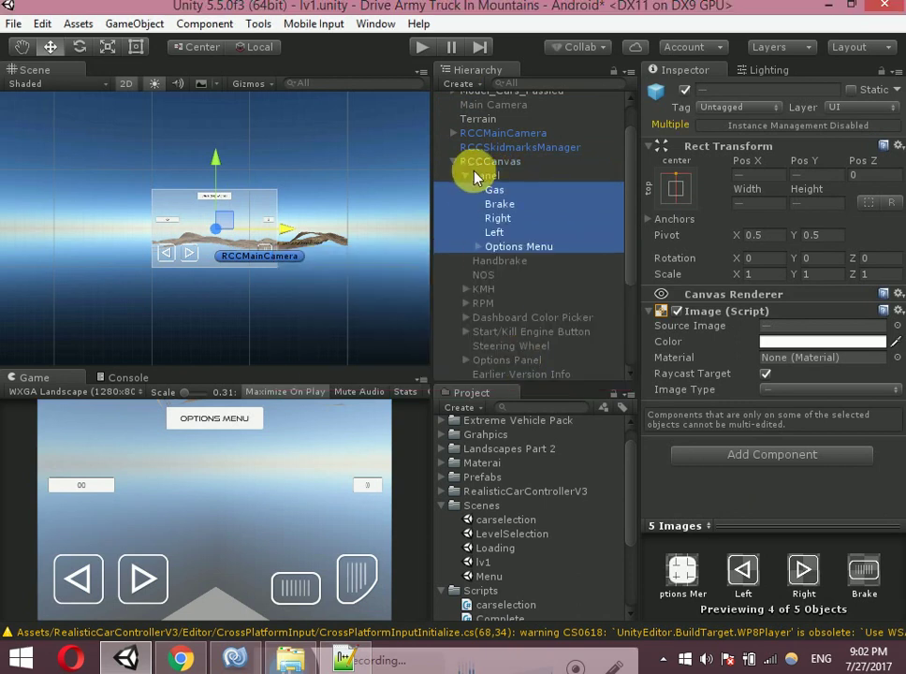
Rename the new panel to 'rcc buttons'
left_click(475, 177)
left_click(521, 179)
type("r")
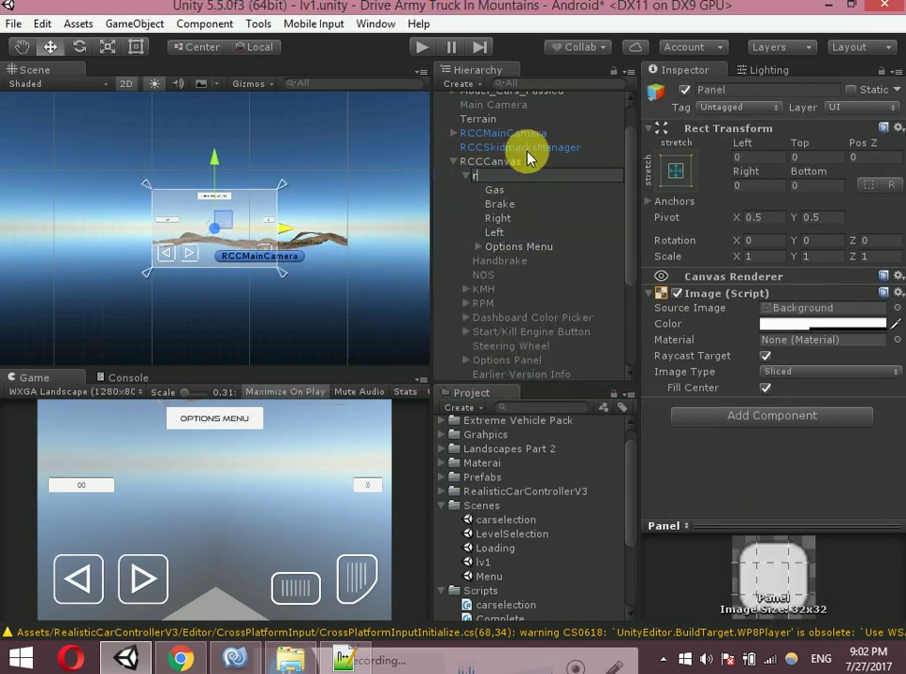
type("cc buttons")
key("Return")
Assign rcc buttons to the Game Play script's Rcc B Uttons slot and check the console
scroll(501, 281, "down", 5)
left_click(496, 374)
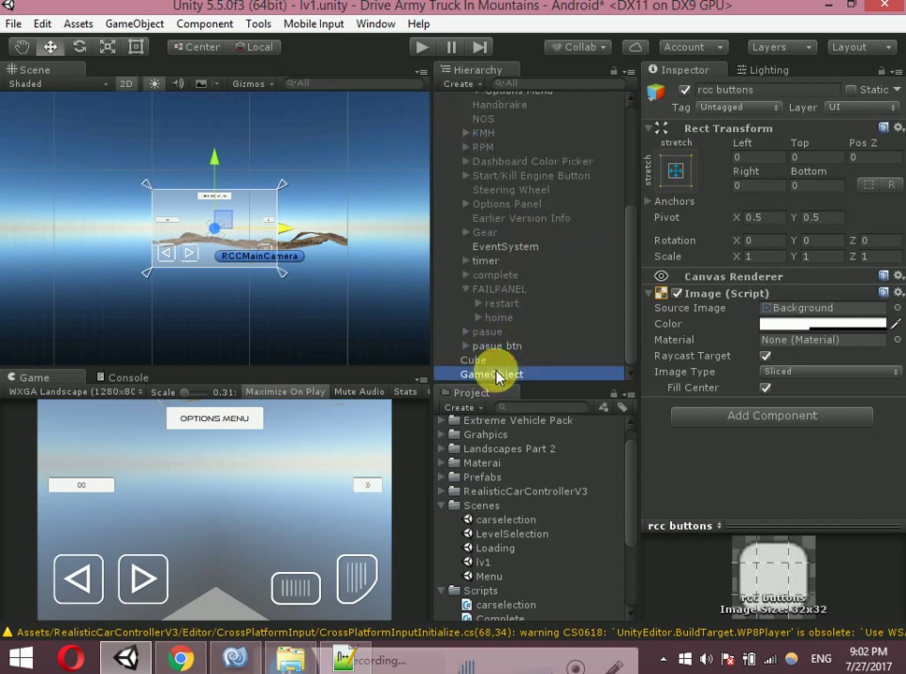
scroll(536, 213, "up", 3)
mouse_move(504, 190)
left_mouse_down()
mouse_move(828, 298)
mouse_move(809, 275)
left_mouse_up()
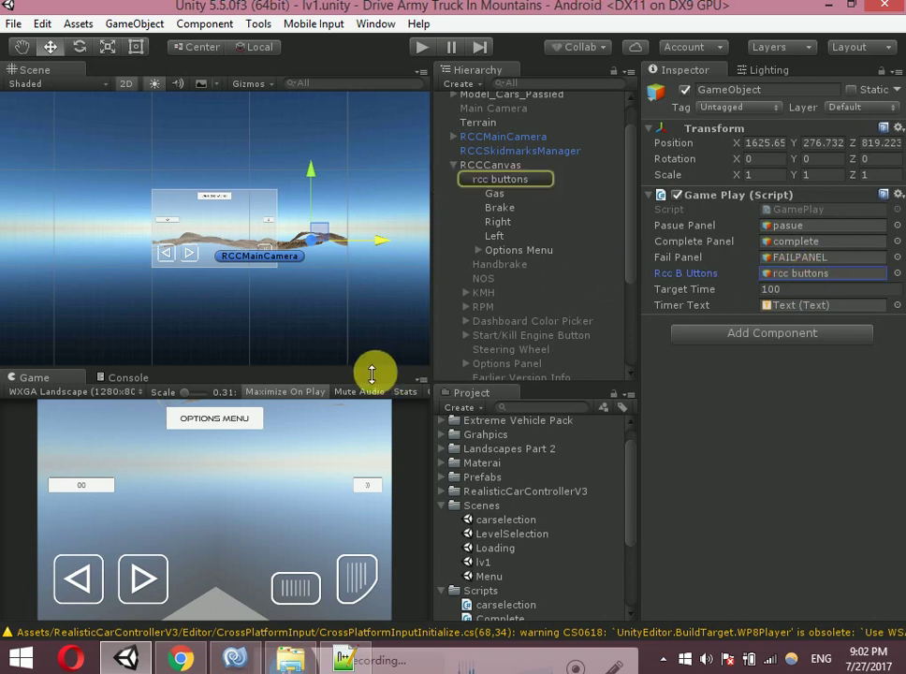
left_click(129, 377)
left_click(21, 379)
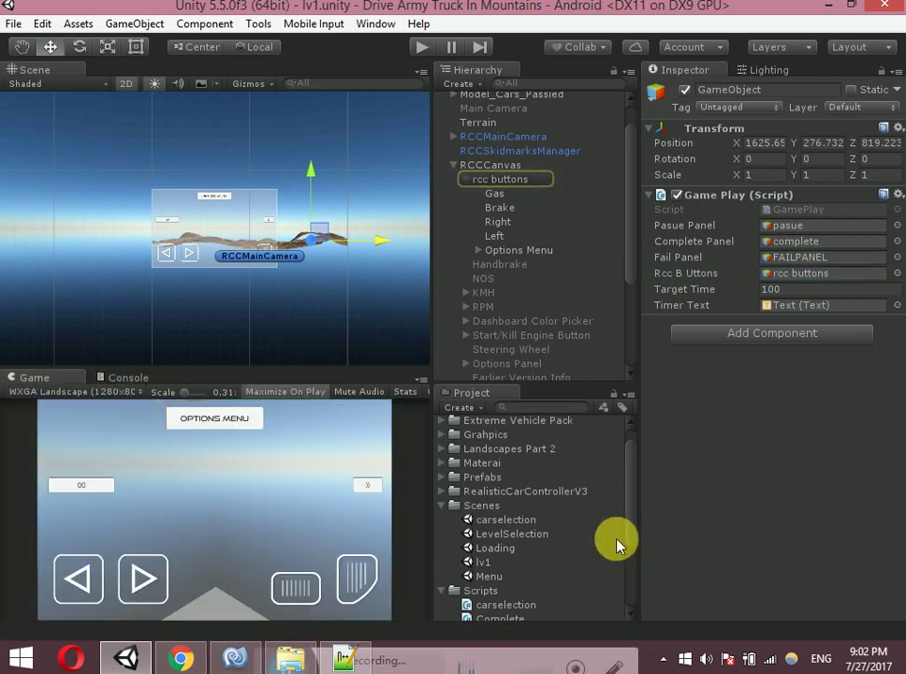
Open LevelSelection, play-test level 1 by pausing and resuming, then stop Play mode
double_click(498, 533)
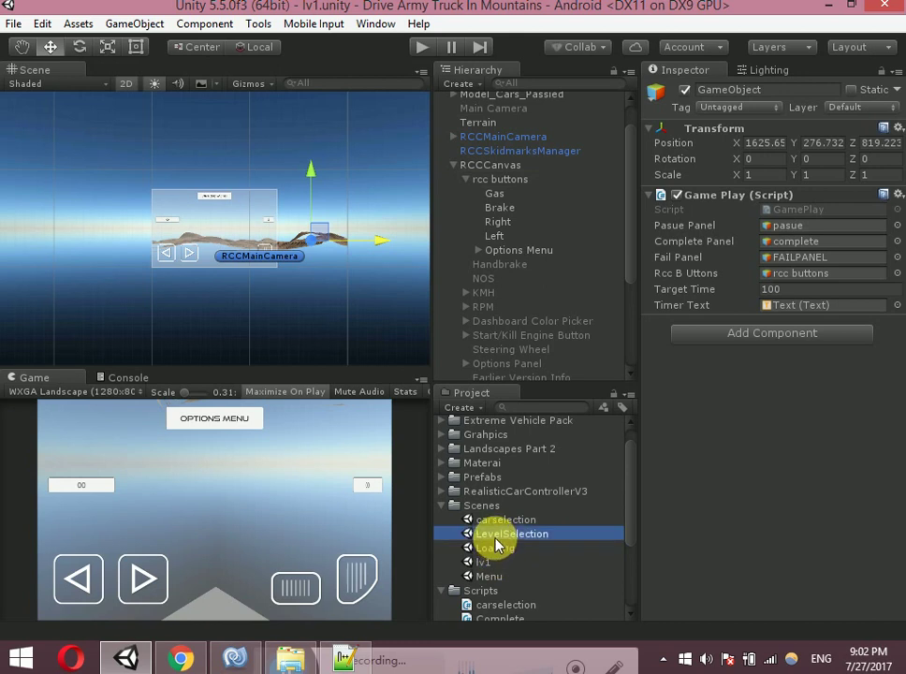
left_click(418, 49)
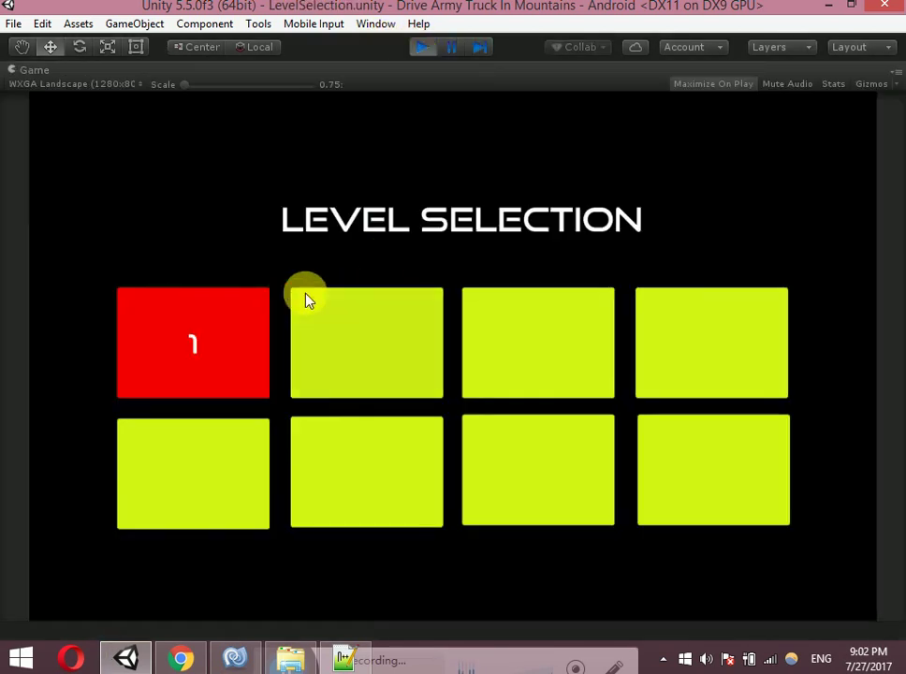
left_click(257, 305)
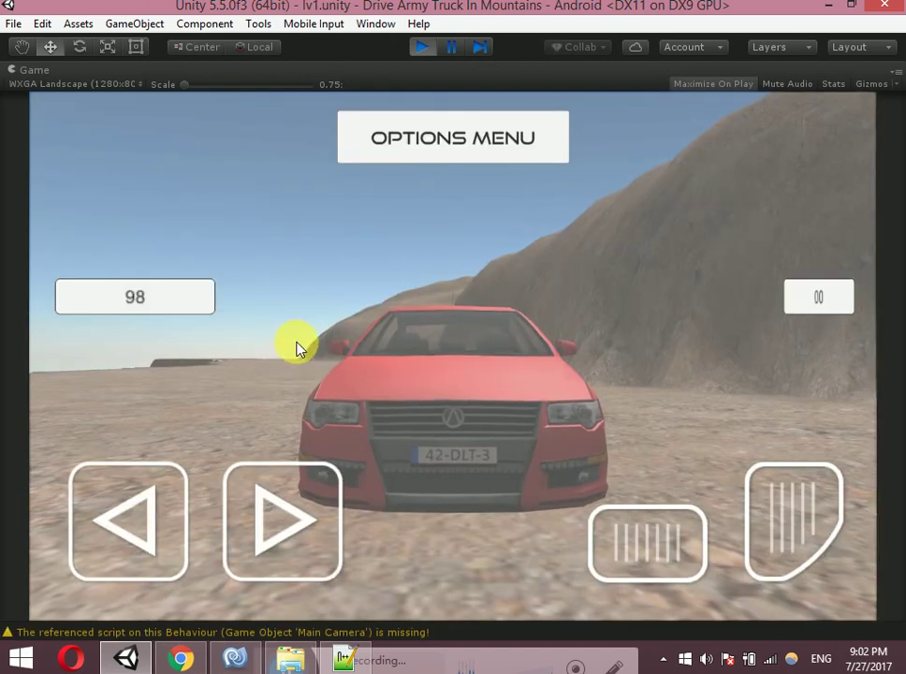
left_click(820, 298)
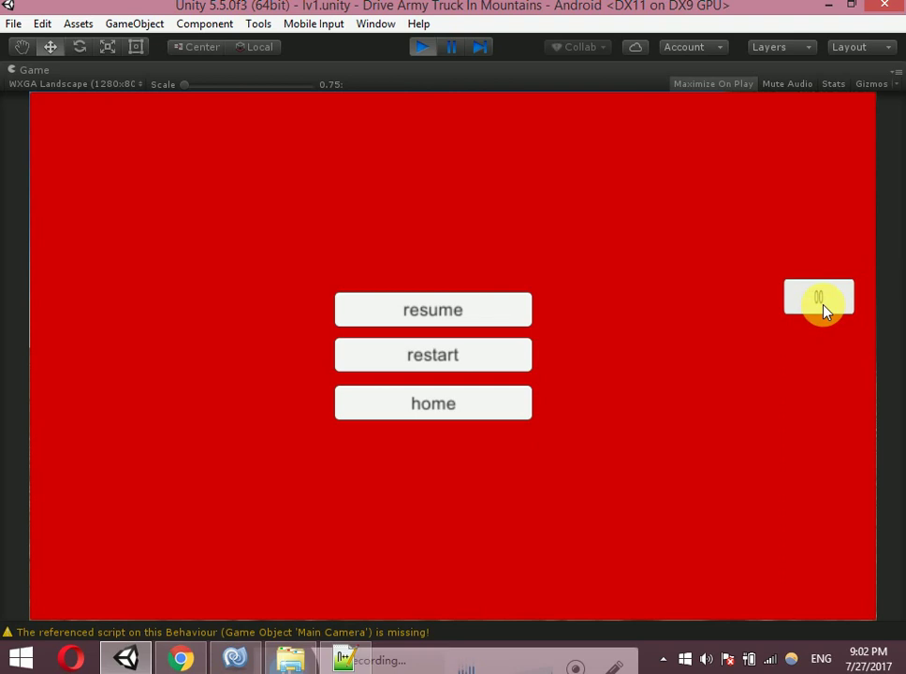
left_click(461, 310)
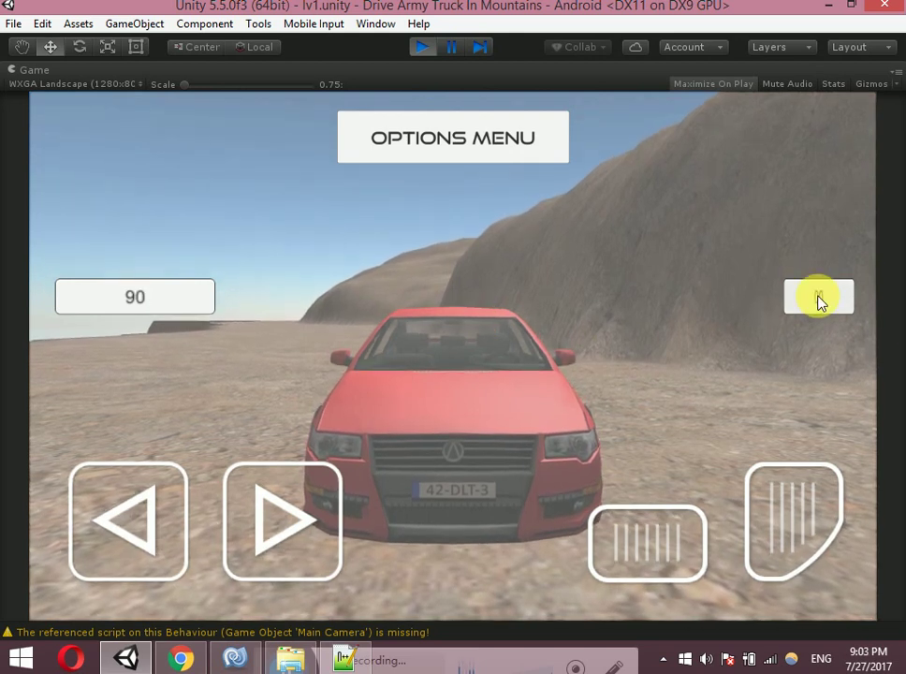
left_click(415, 53)
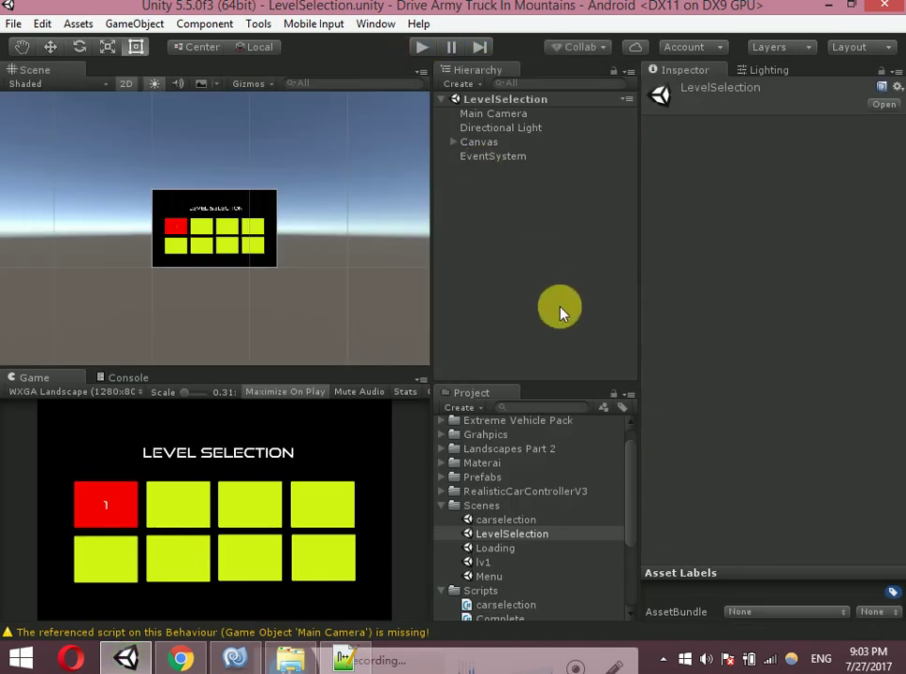
Open the lv1 scene and disable the rcc buttons panel's Image component
double_click(499, 563)
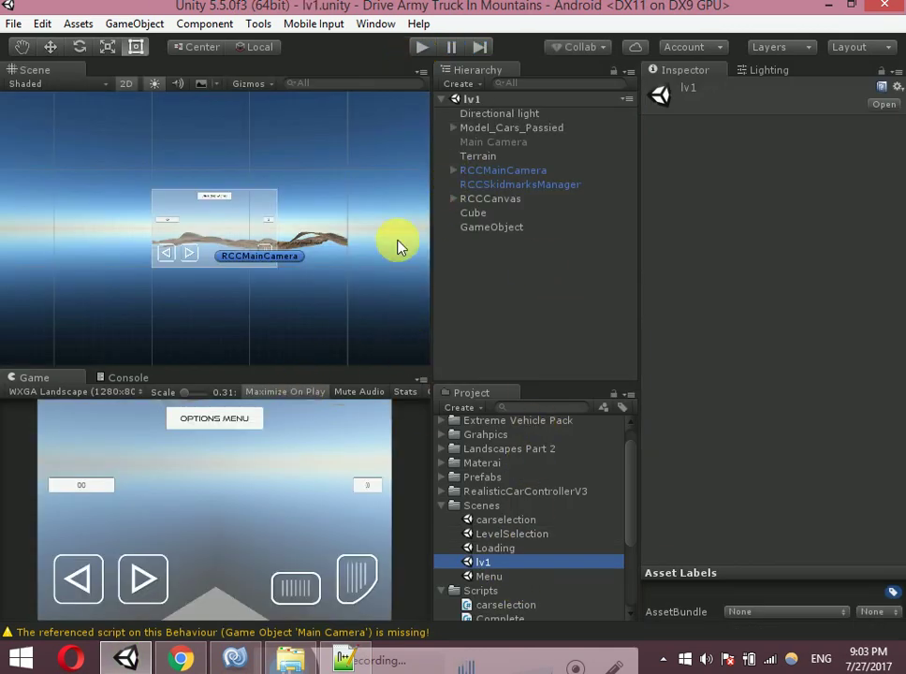
left_click(455, 199)
left_click(496, 213)
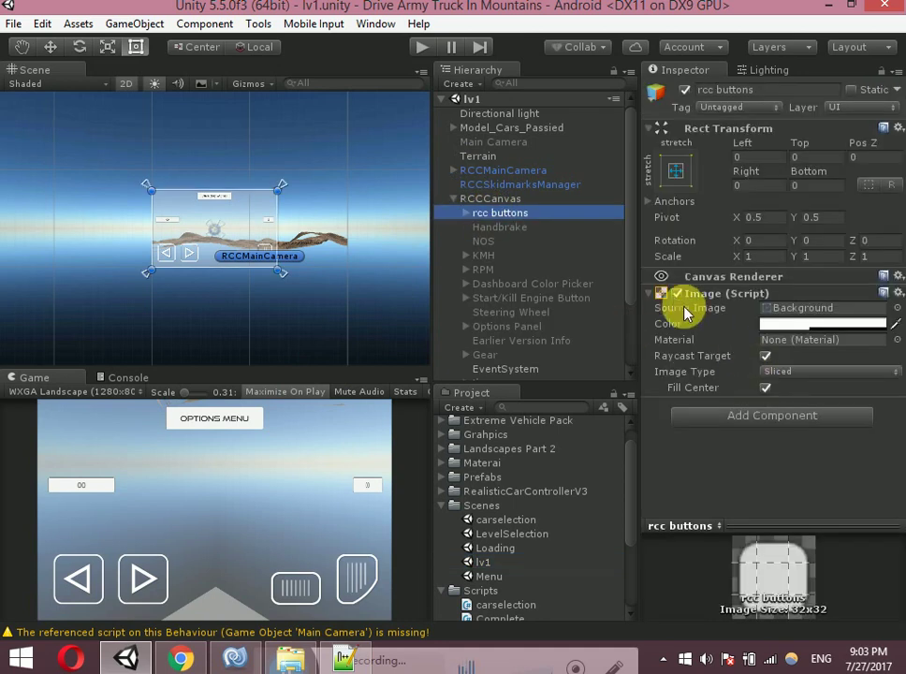
left_click(675, 293)
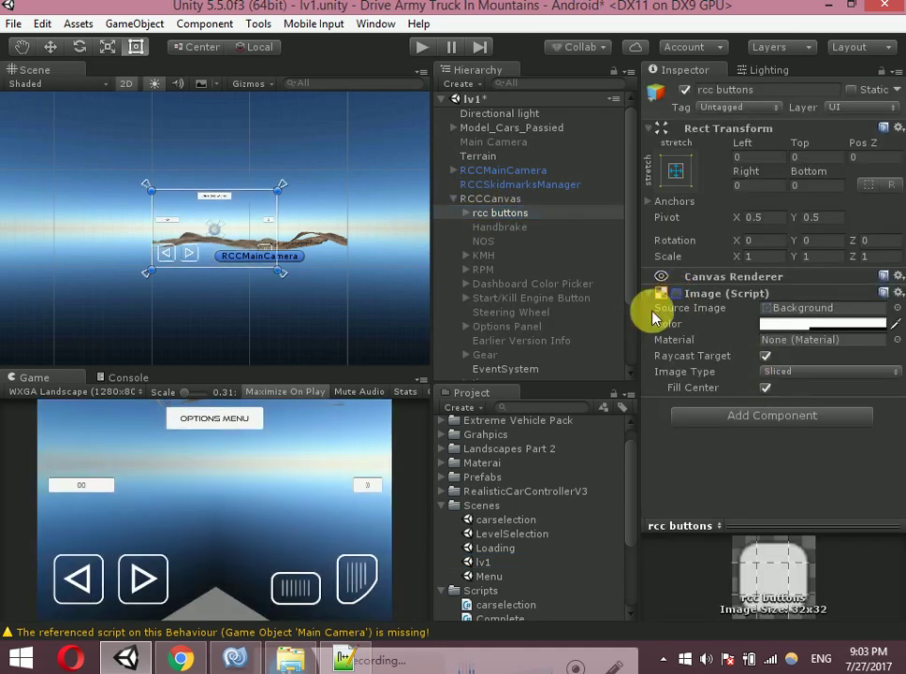
Move pasue btn up to sit just below EventSystem in the Hierarchy
left_click(465, 213)
scroll(486, 281, "down", 6)
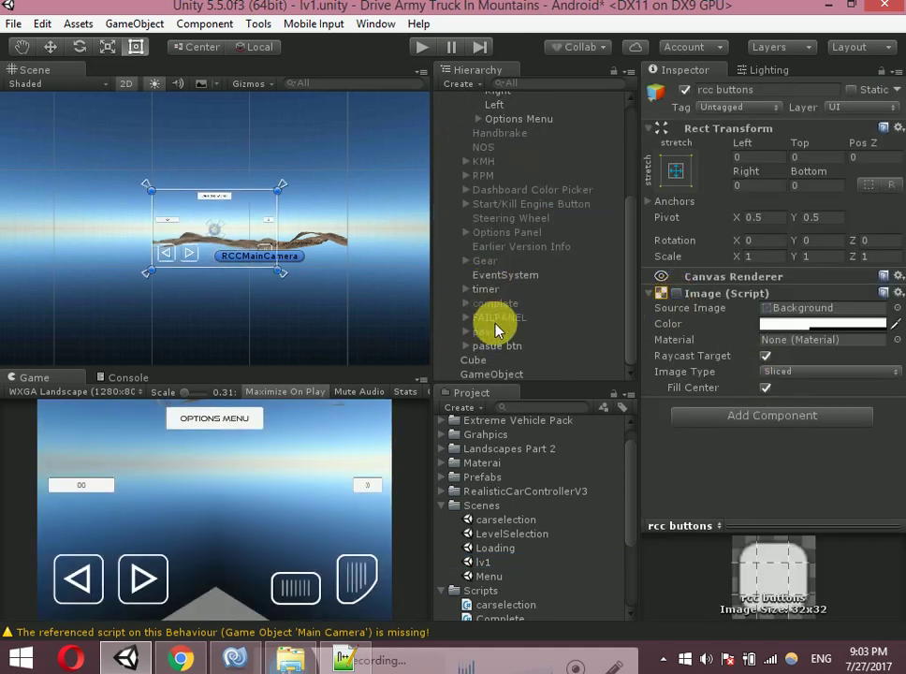
left_click_drag(481, 348, 521, 286)
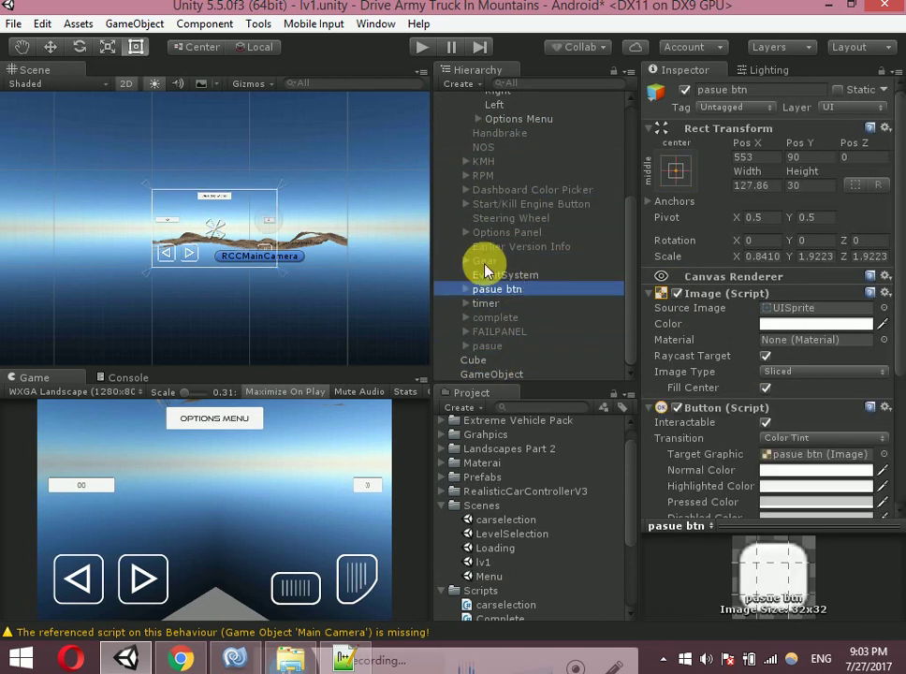
left_click(423, 47)
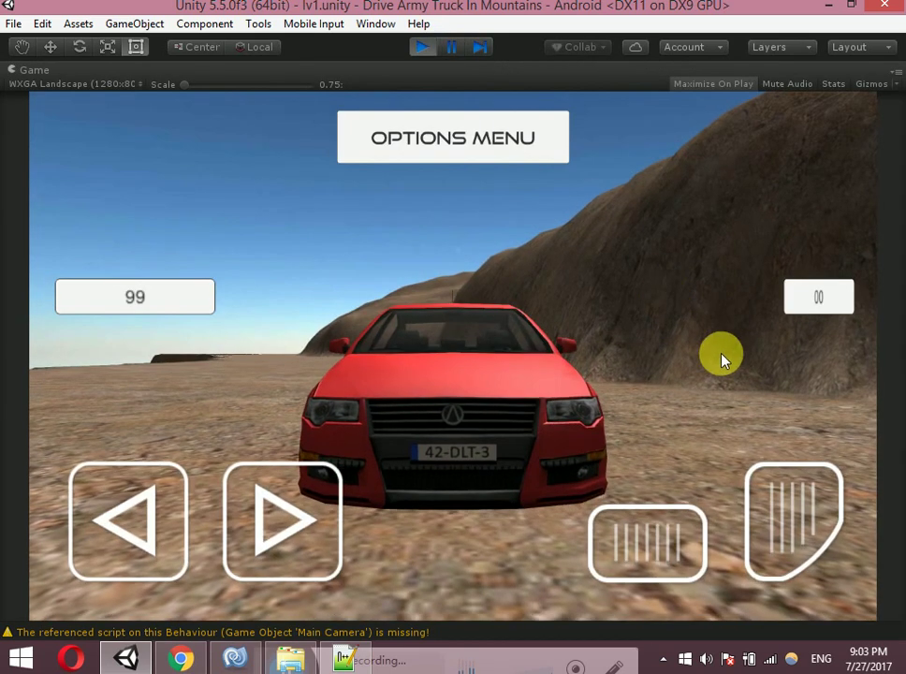
Test the lv1 pause panel's resume, restart and home buttons, then stop play mode
left_click(814, 297)
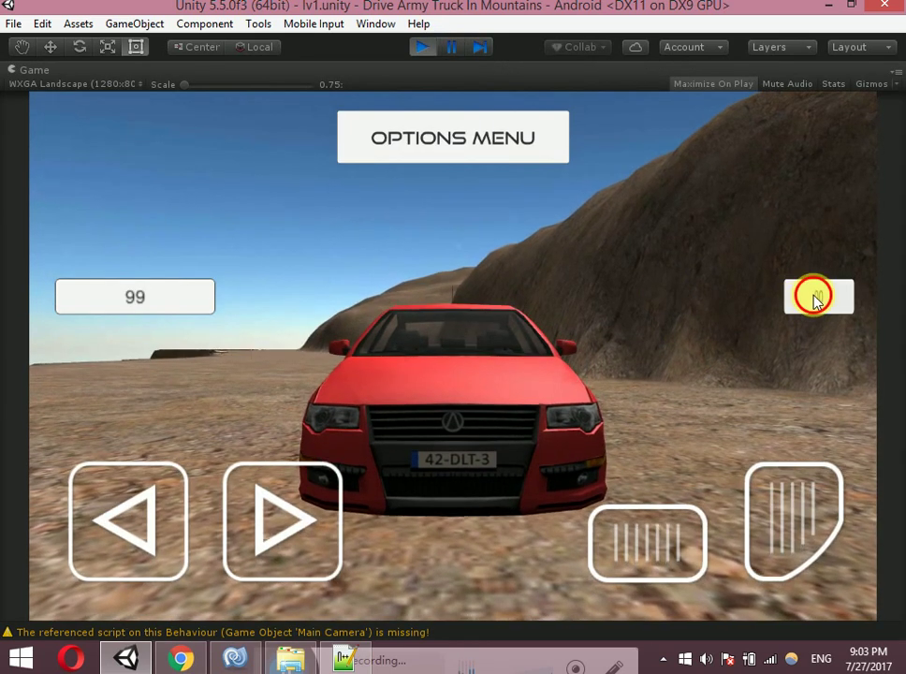
left_click(485, 317)
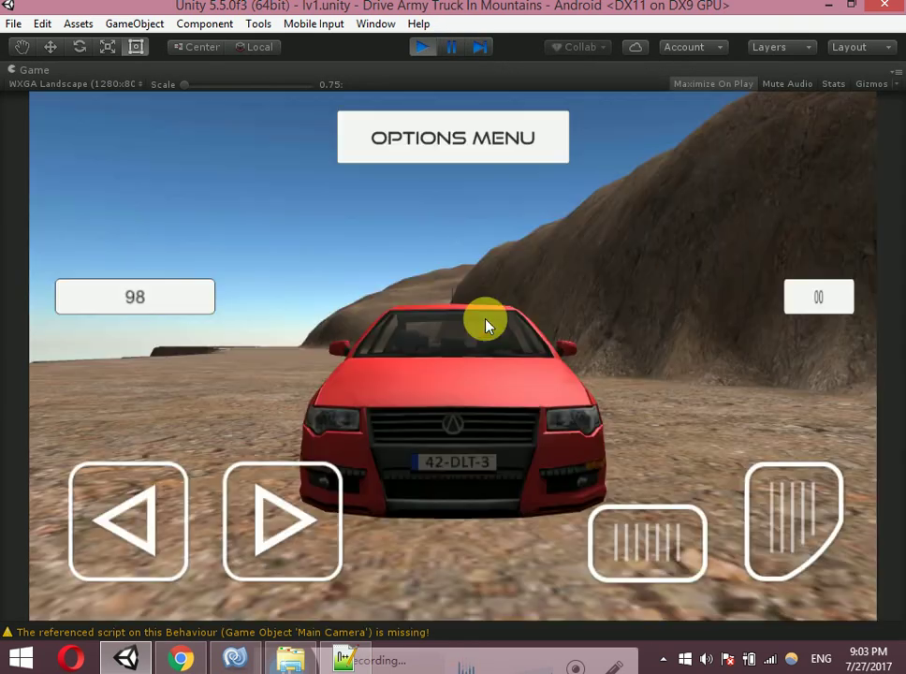
left_click(819, 295)
left_click(493, 369)
left_click(819, 295)
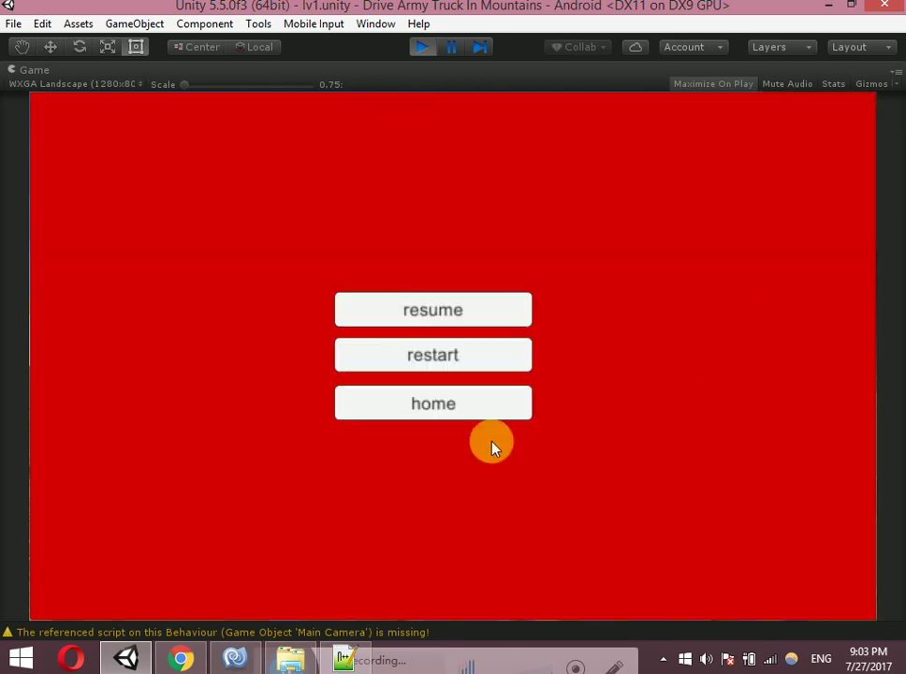
left_click(456, 417)
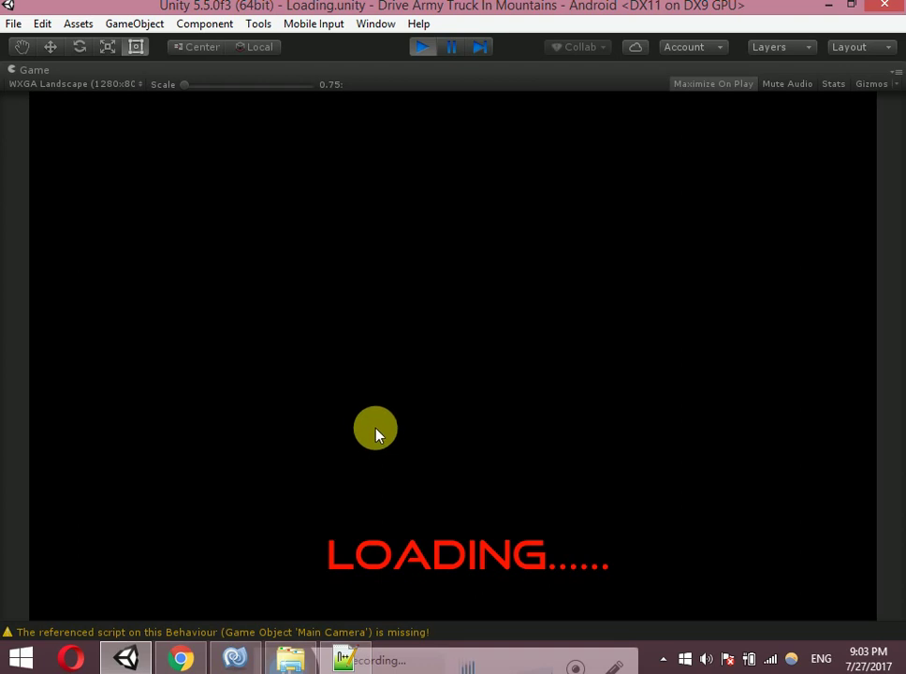
left_click(422, 47)
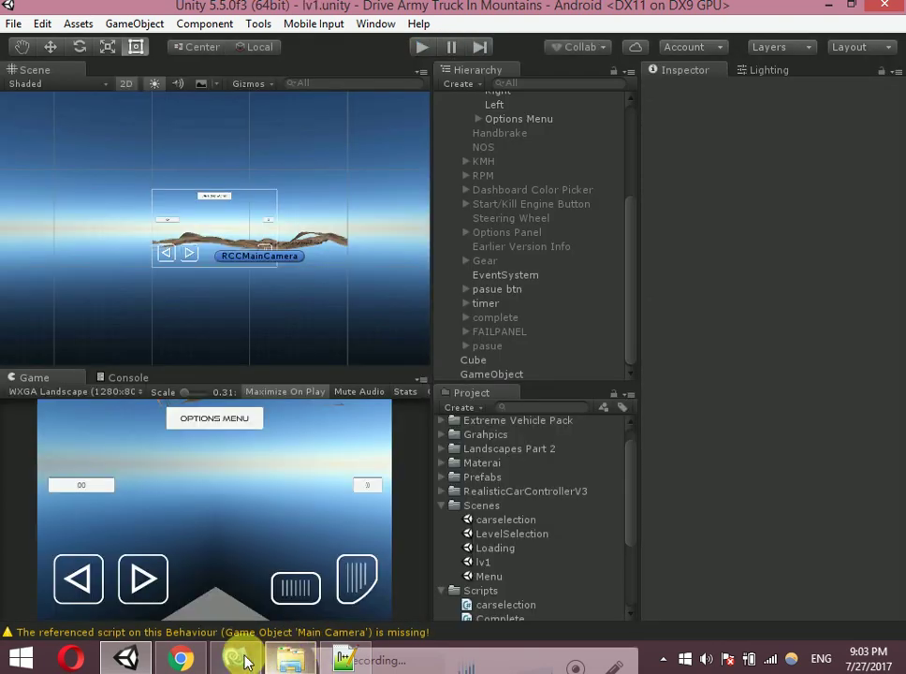
Add 'Time.timeScale = 1;' after the LoadLevel line in home(), save GamePlay.cs, and minimize MonoDevelop
left_click(234, 659)
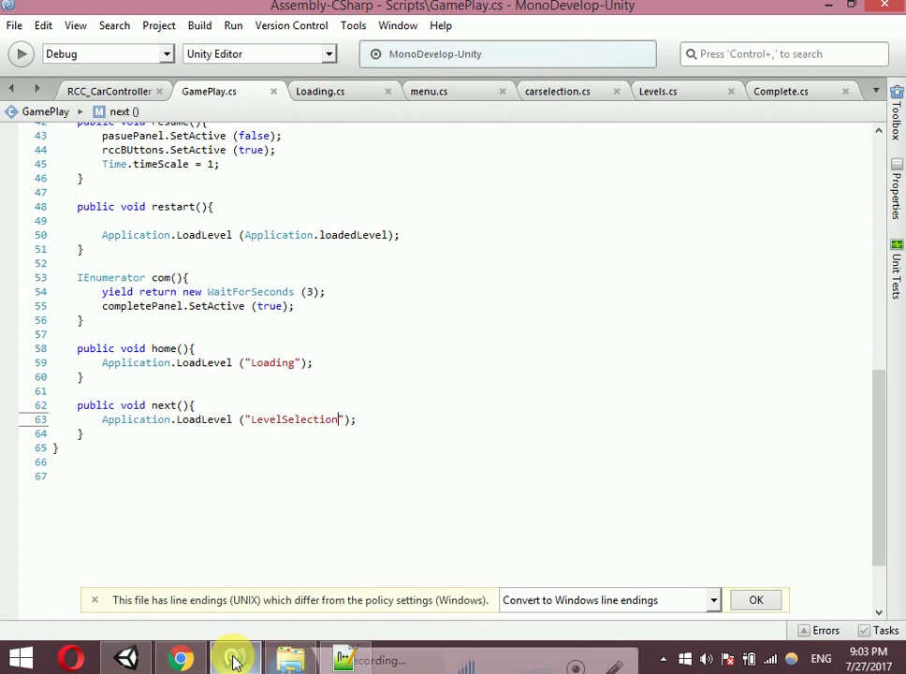
left_click(335, 361)
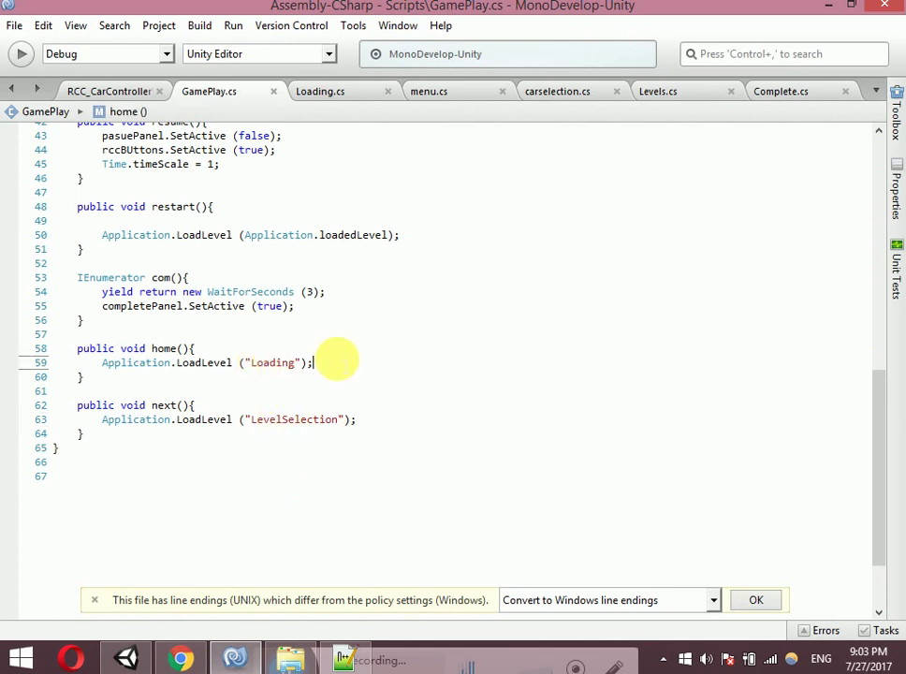
key("Return")
type("tim")
key("Return")
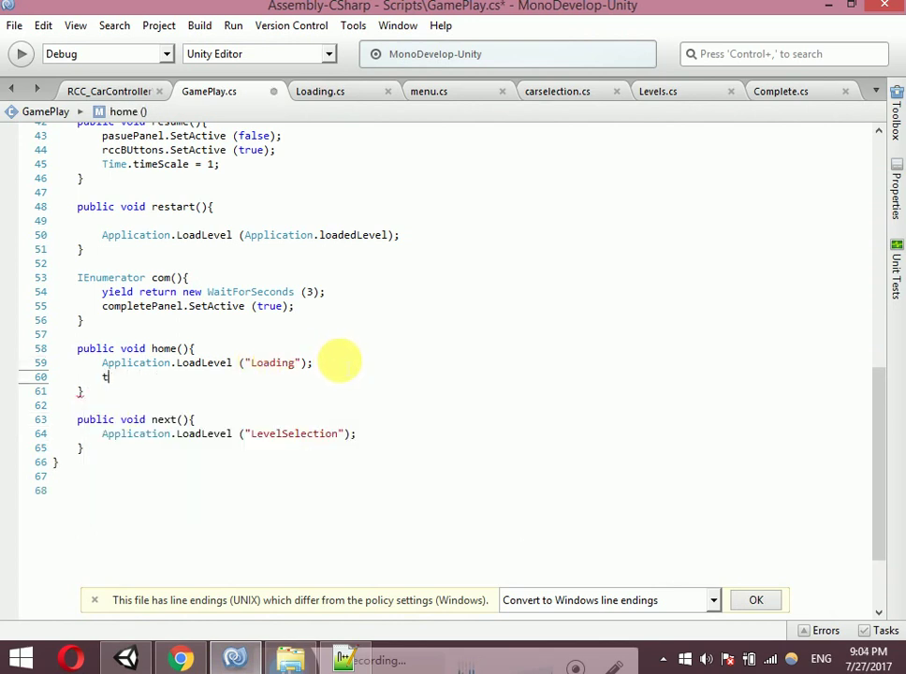
key("BackSpace")
type("Time")
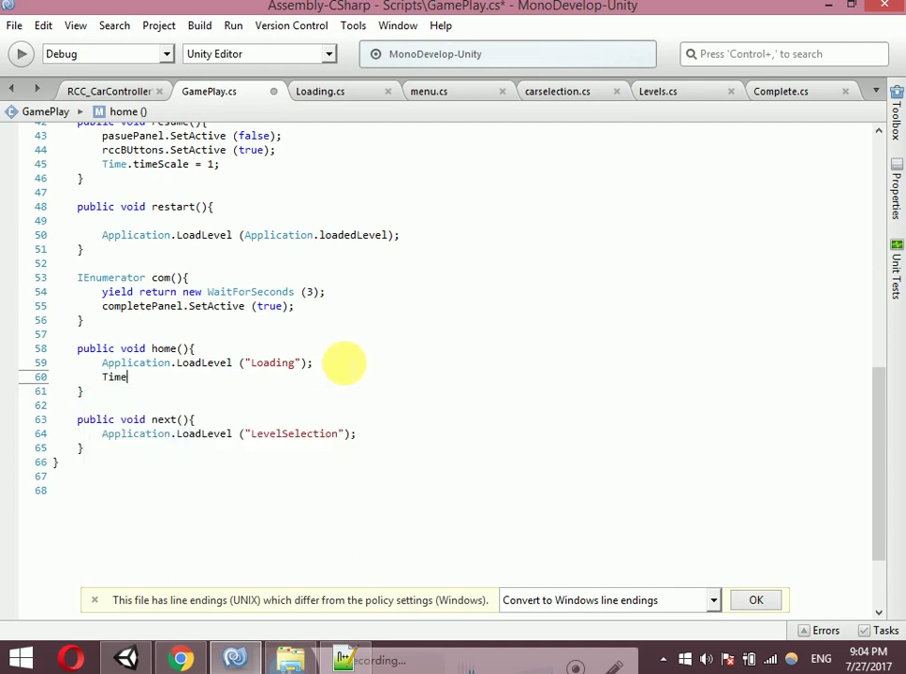
type(".timeS")
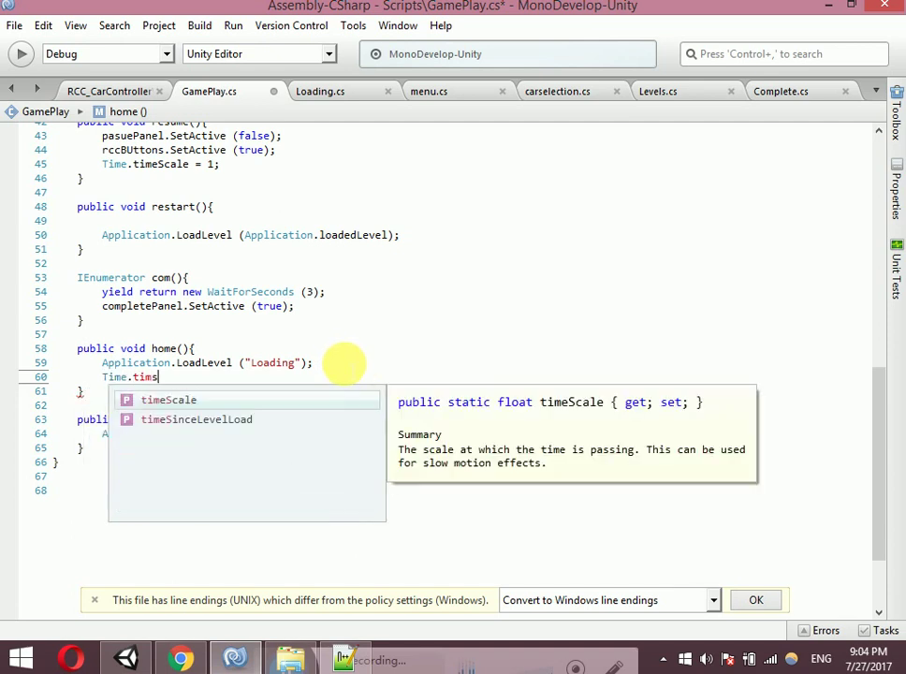
key("Return")
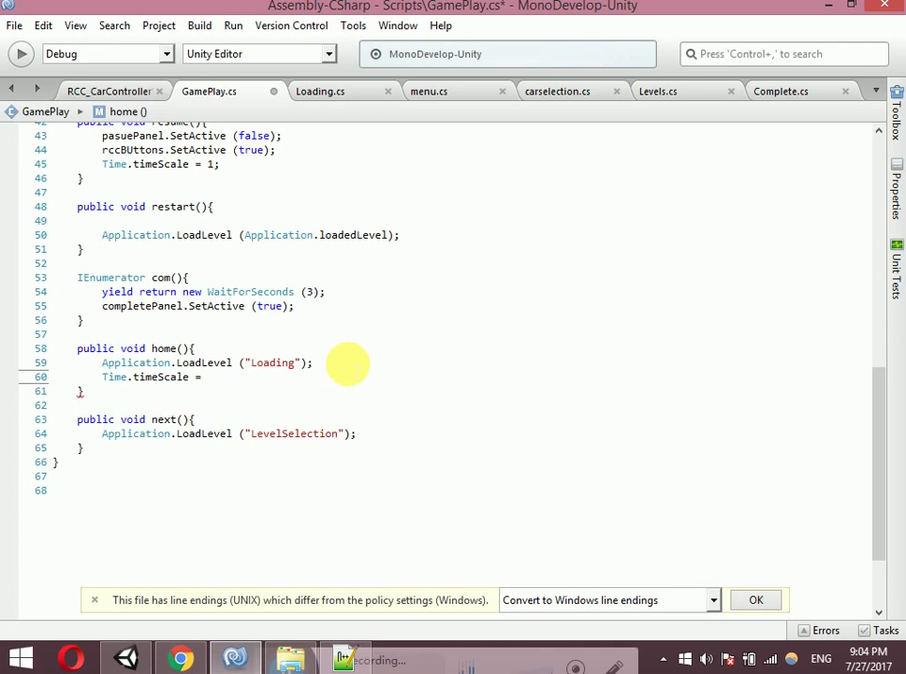
type("1;")
key("ctrl+s")
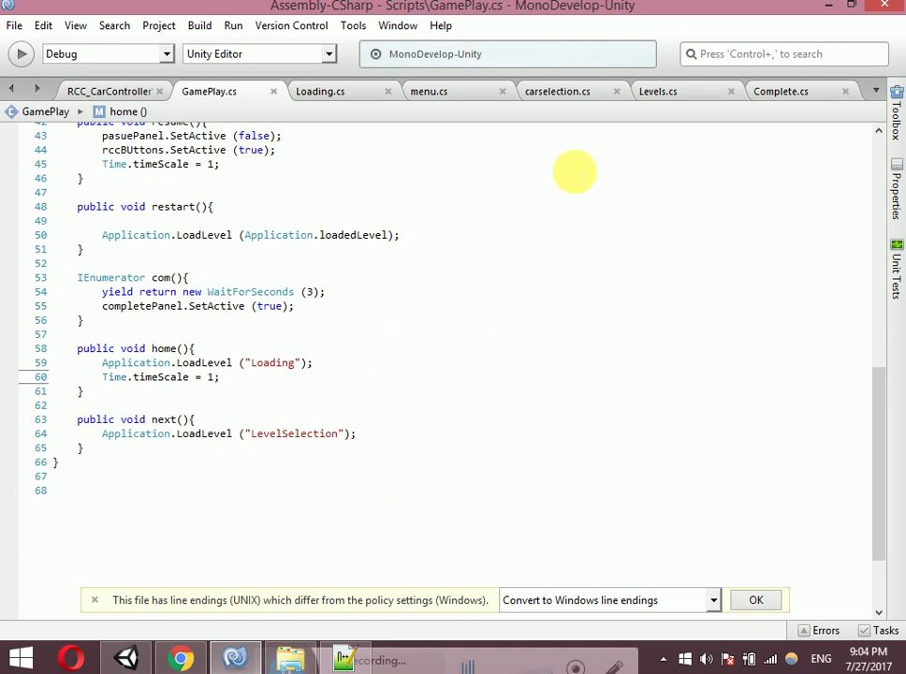
left_click(828, 7)
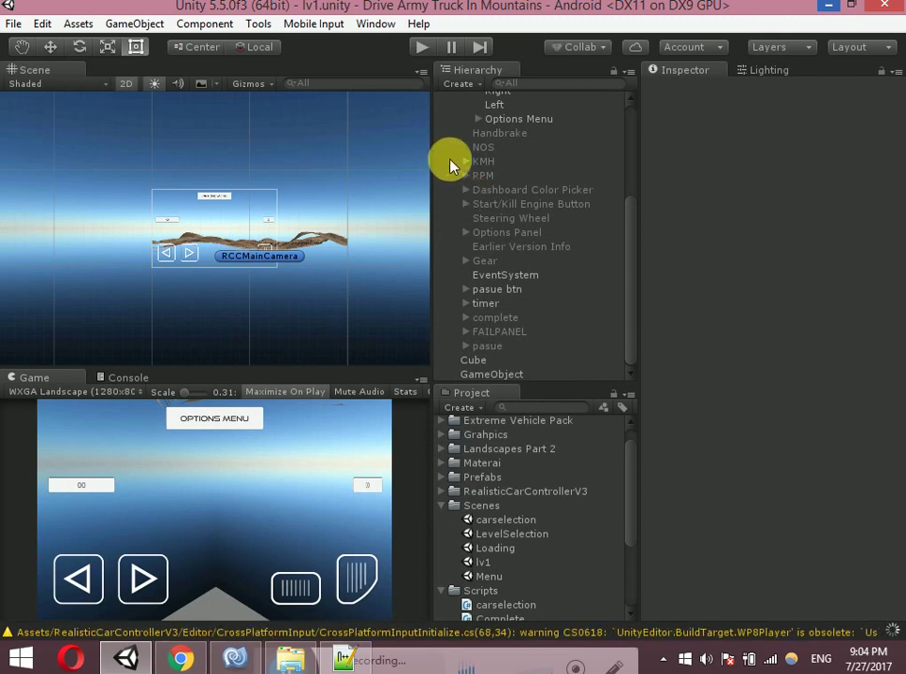
Play lv1, go home from the pause panel, then choose the red Honda, a control scheme and level 1
left_click(420, 50)
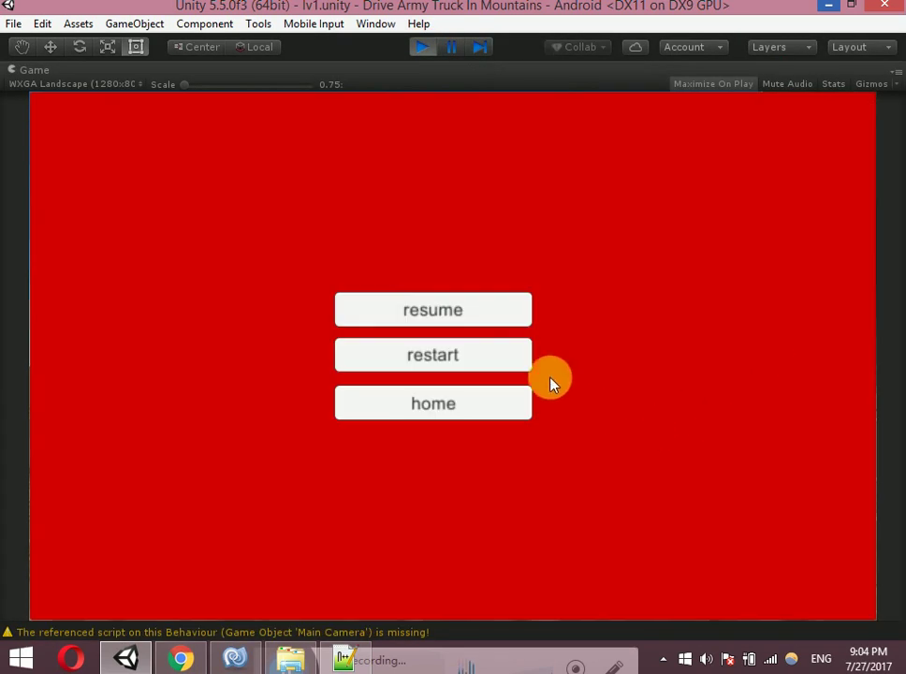
left_click(452, 409)
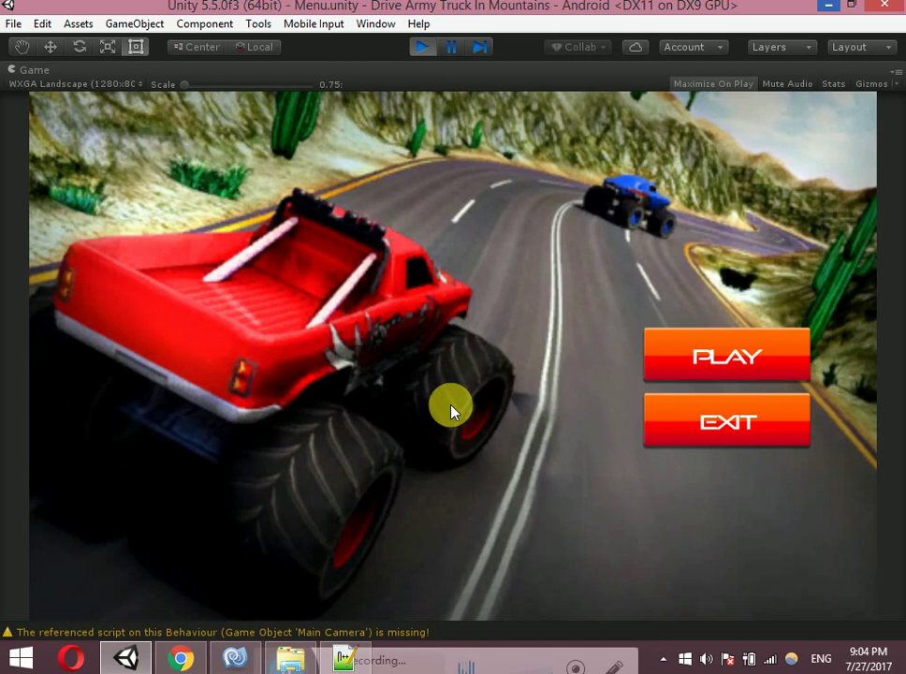
left_click(697, 371)
left_click(550, 530)
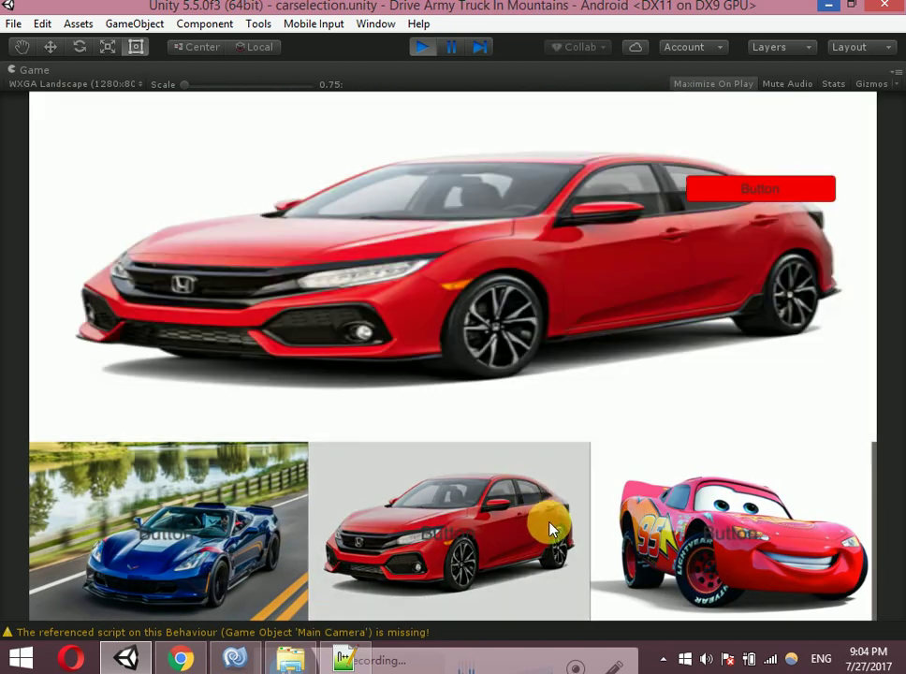
left_click(730, 208)
left_click(599, 346)
left_click(242, 370)
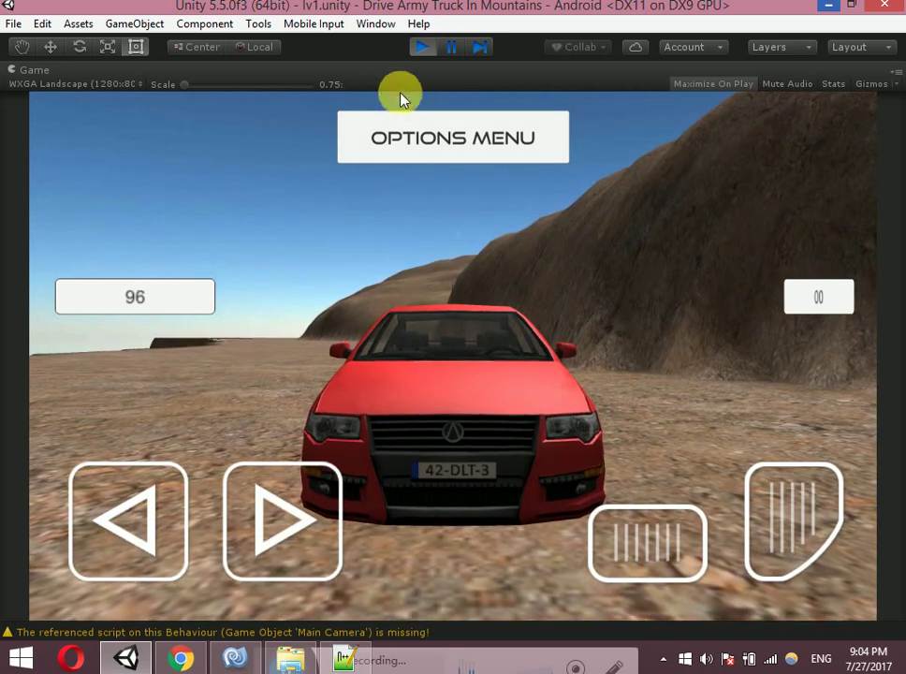
Stop play mode and minimize Unity and the browser to show the desktop
left_click(417, 49)
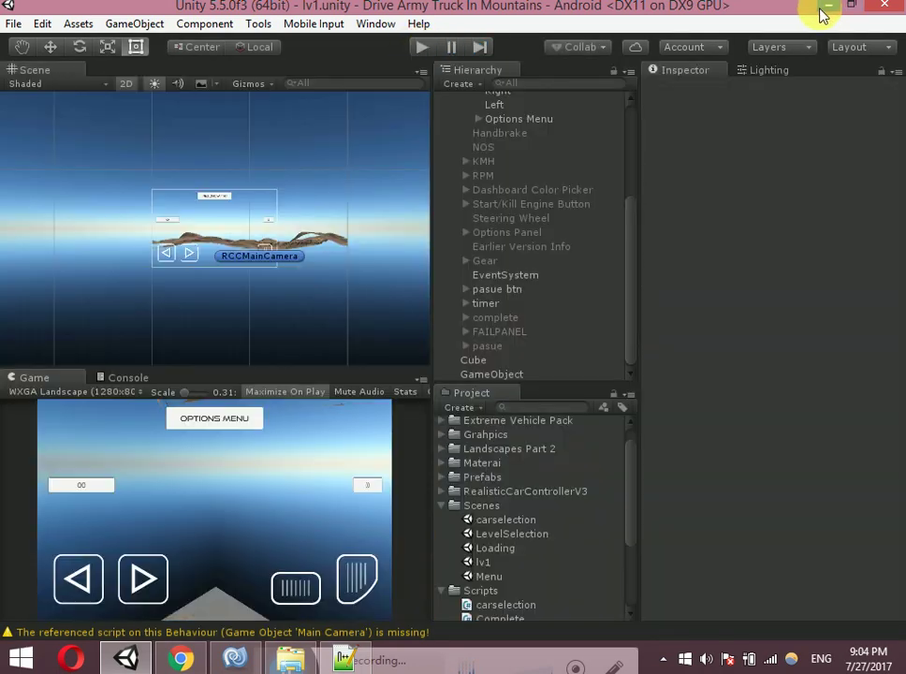
left_click(828, 6)
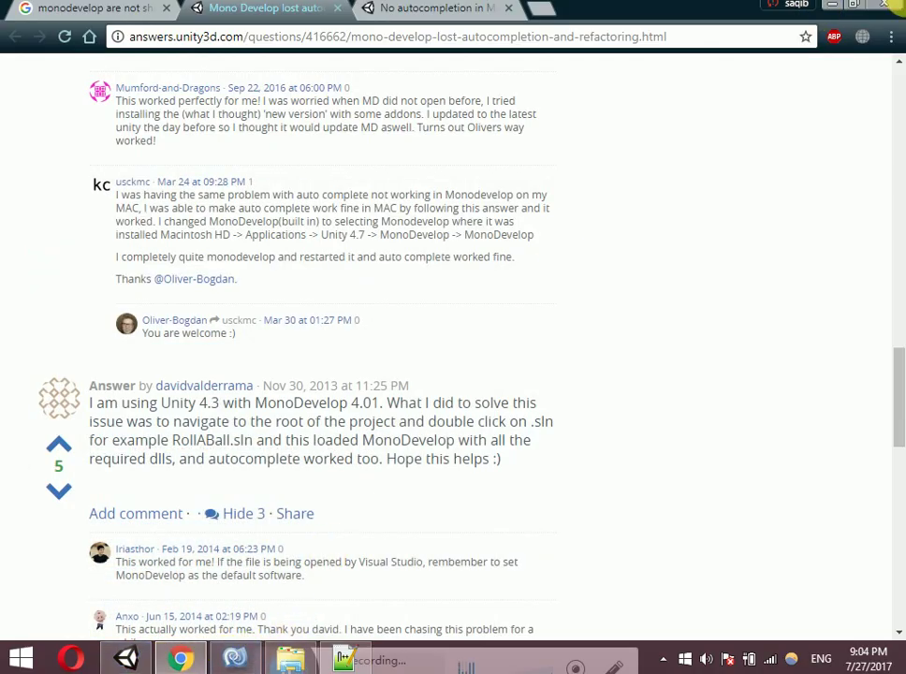
left_click(829, 7)
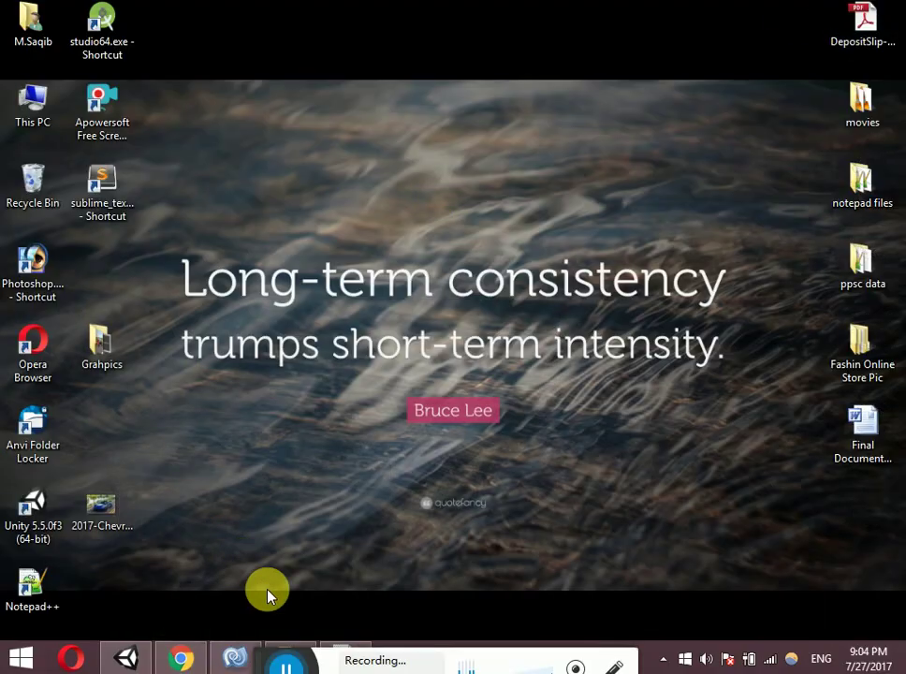